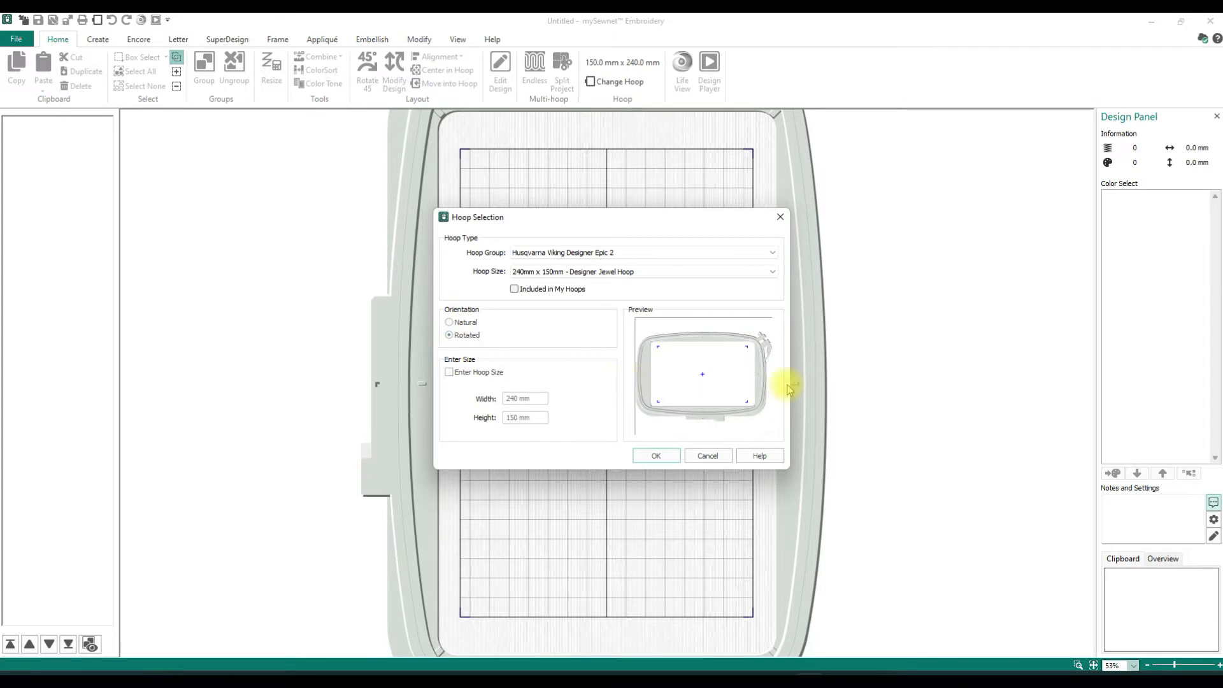
- Set the 240mm x 150mm Designer Jewel Hoop to natural orientation
click(450, 323)
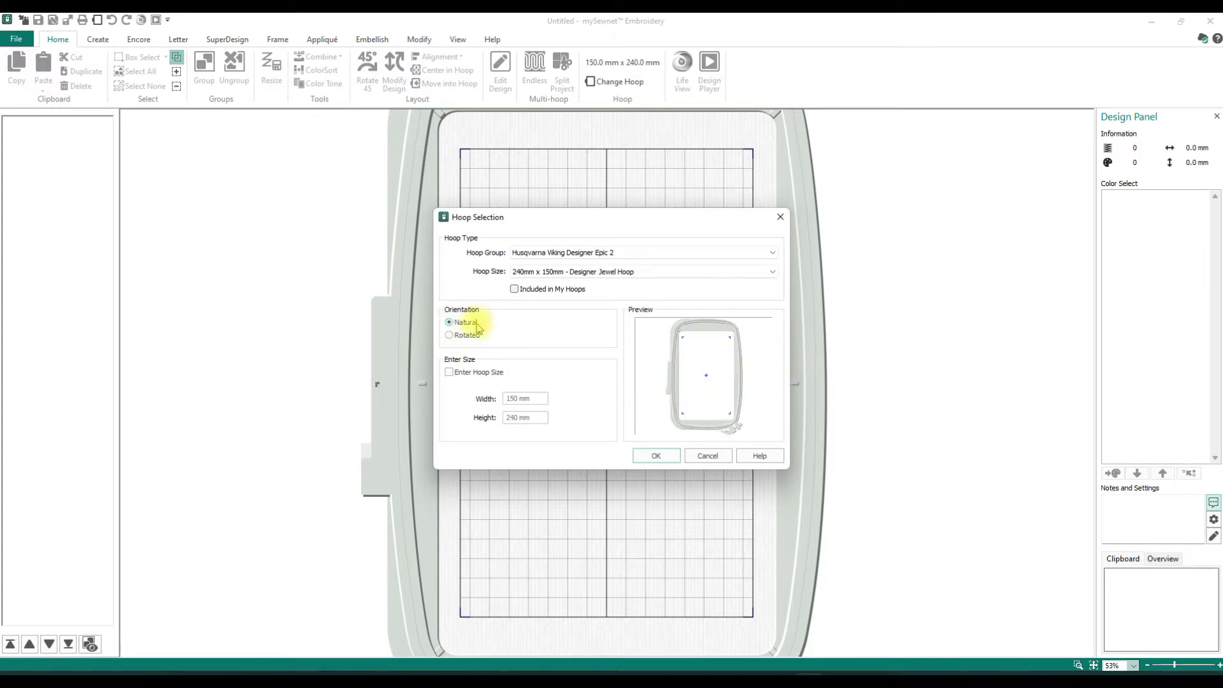
click(657, 457)
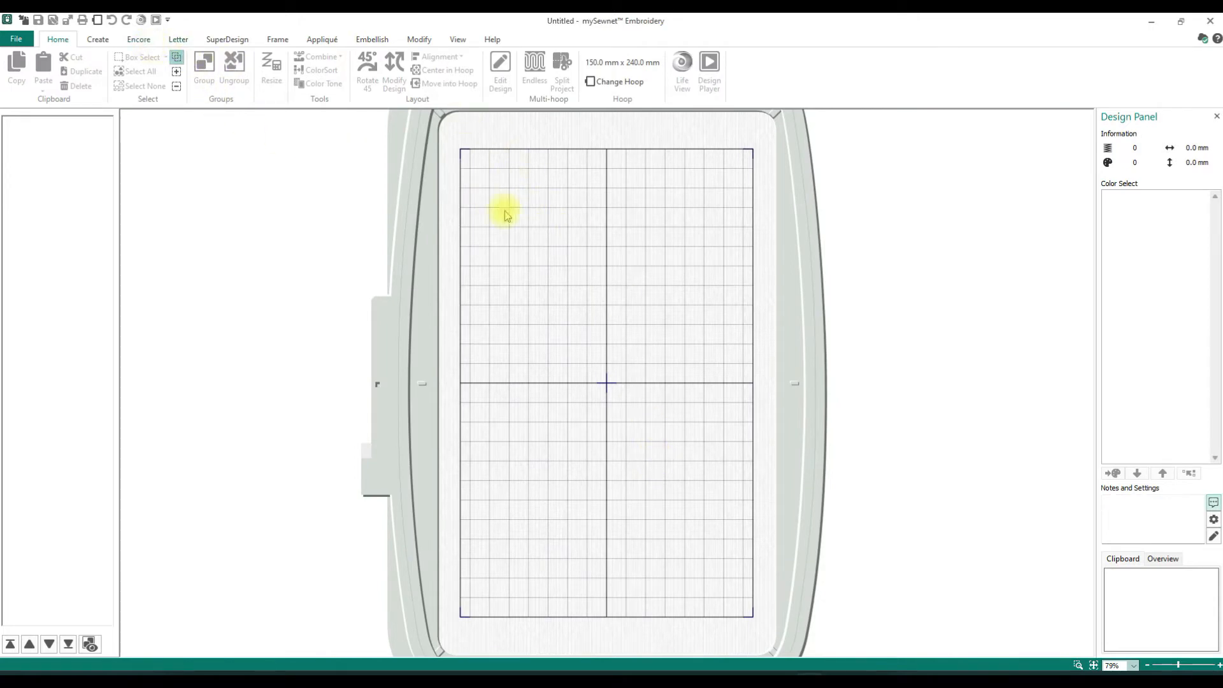
- Insert the White Poppy SuperDesign from Flowers 4 in the Flowers and Leaves category at a size of 50 mm
click(228, 44)
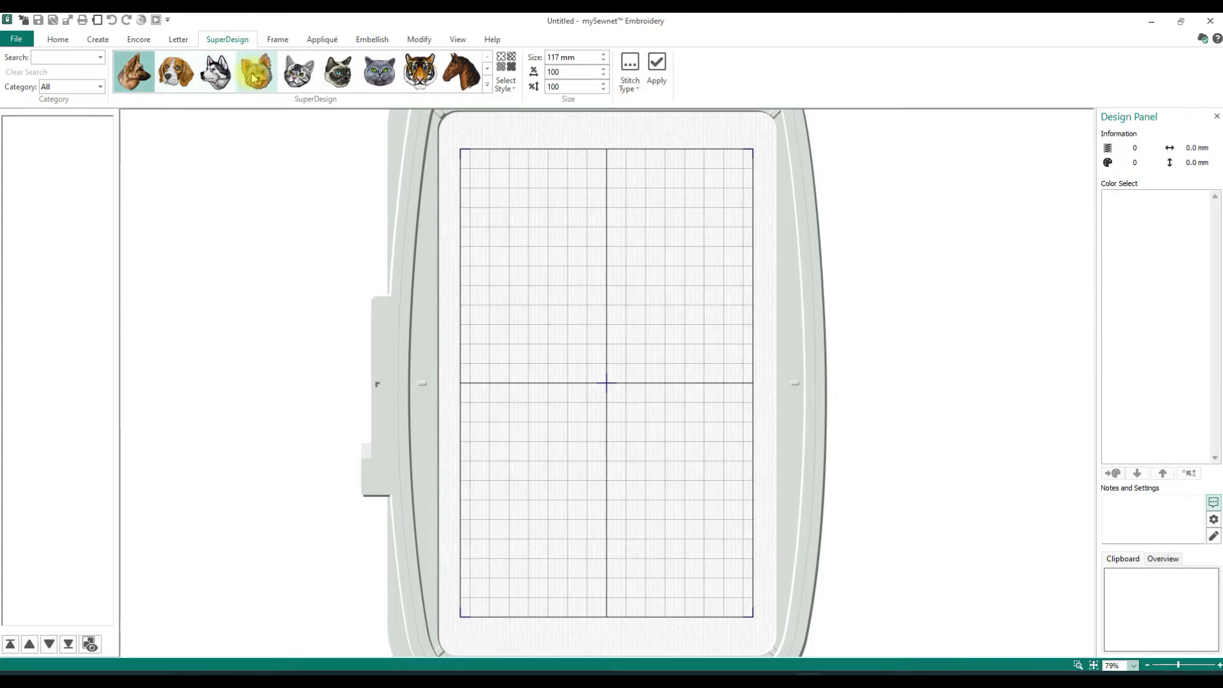
click(101, 92)
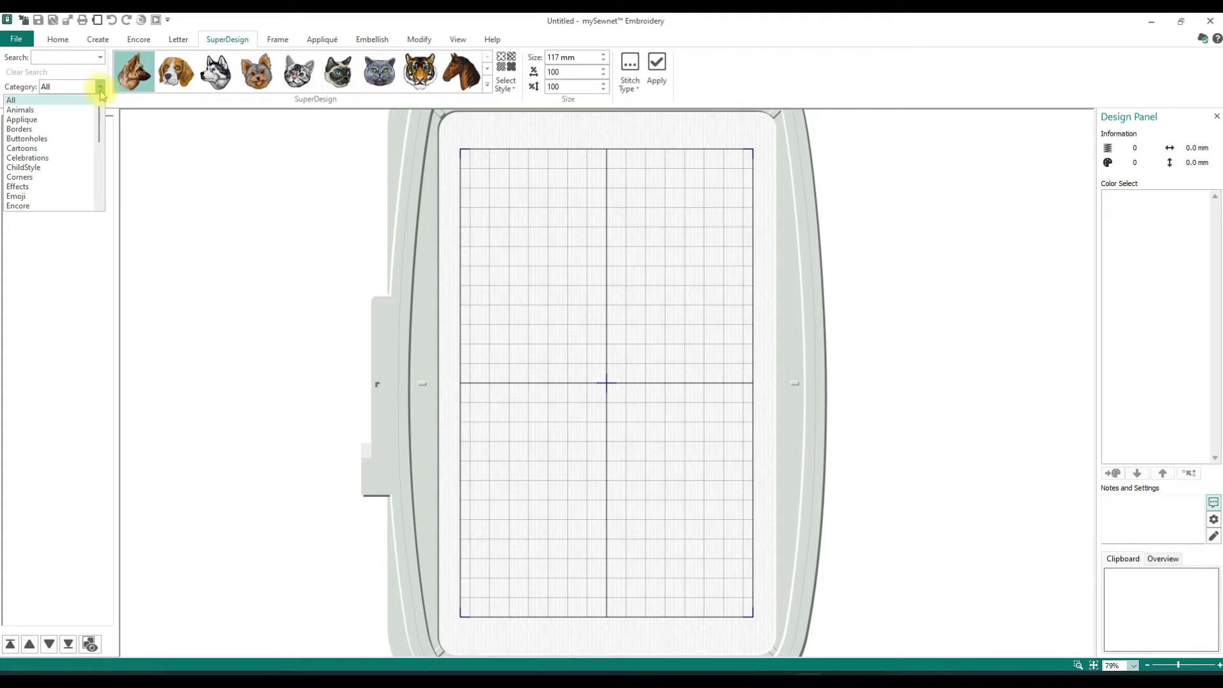
scroll(101, 92, down, 2)
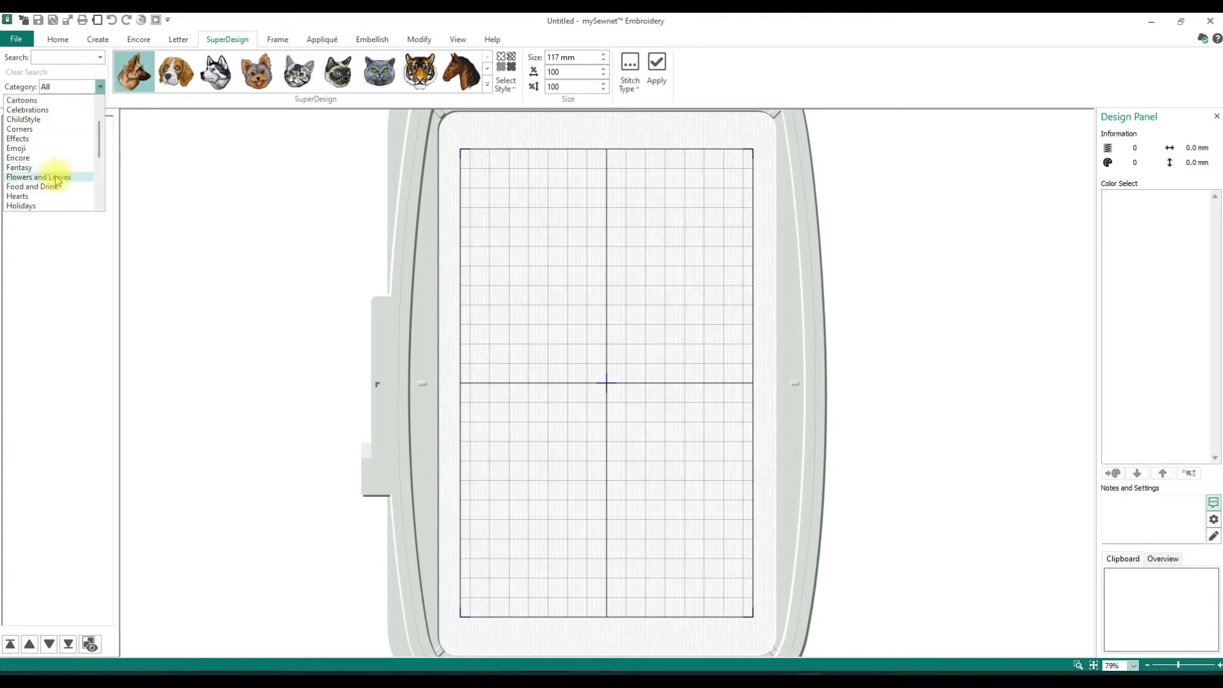
click(55, 177)
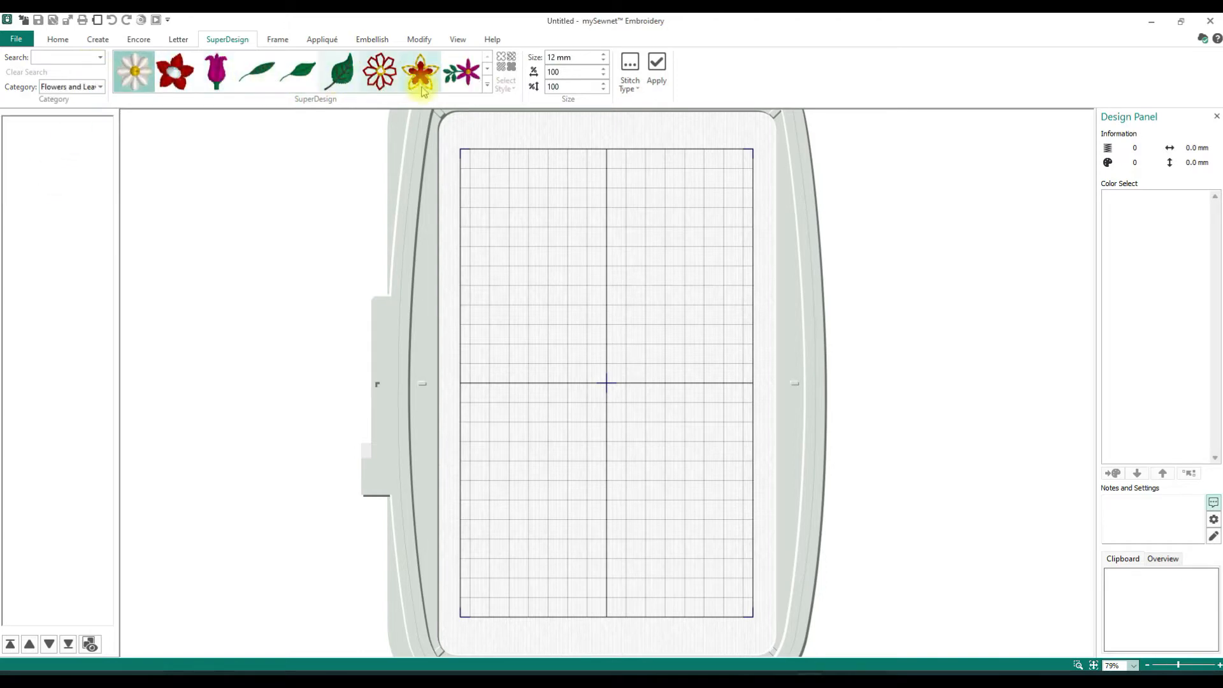
click(488, 87)
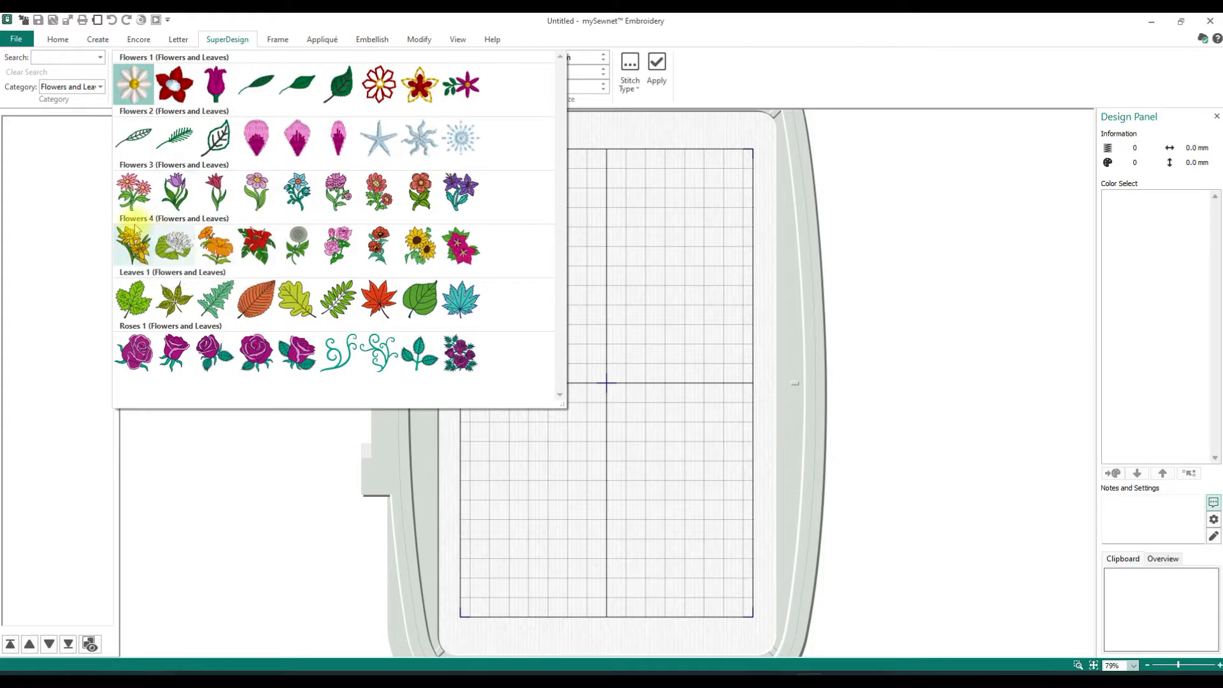
click(294, 255)
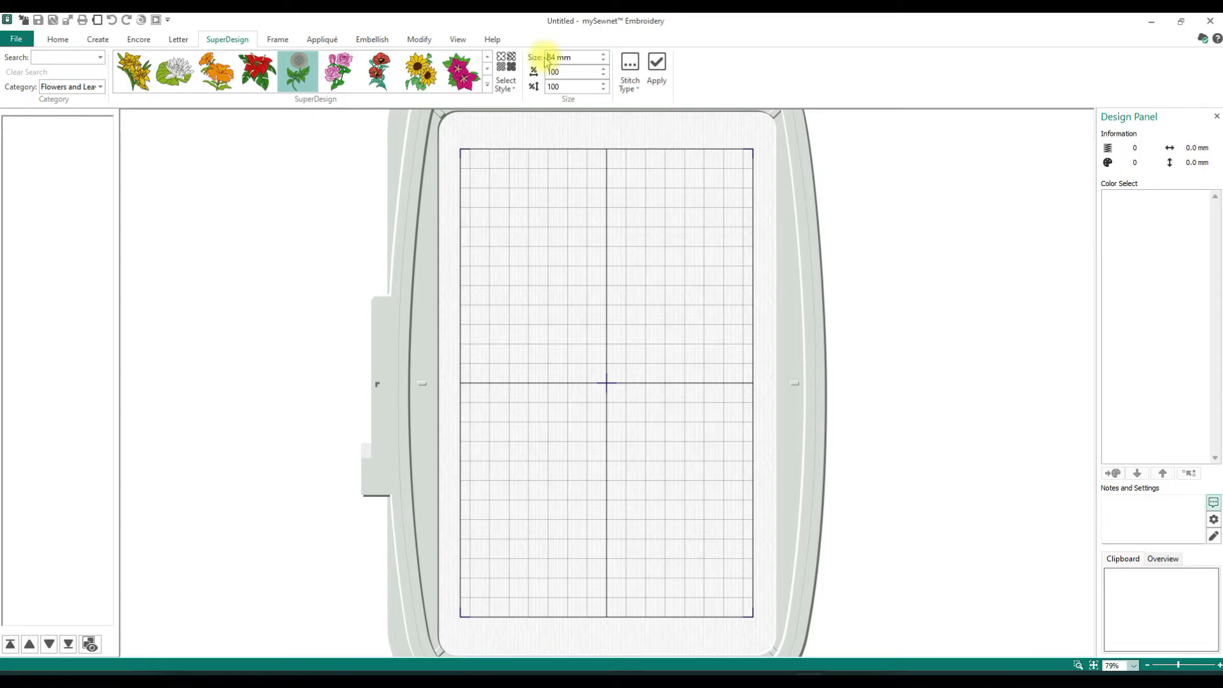
drag(557, 58, 546, 58)
text(50)
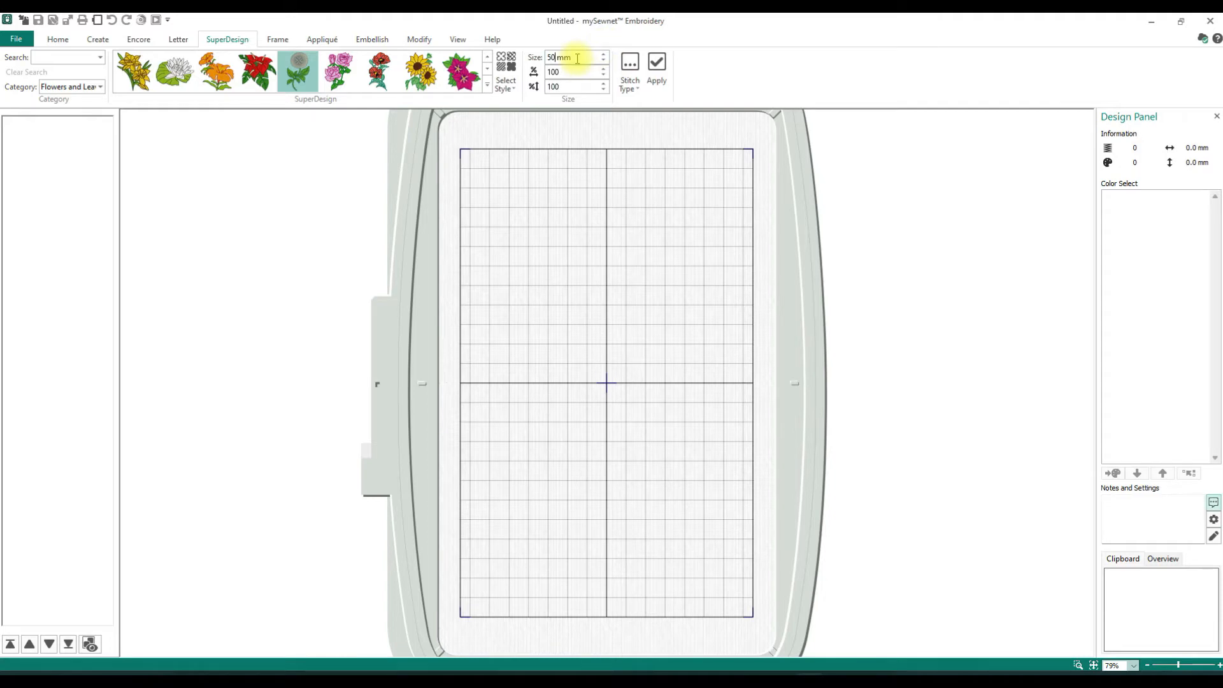
click(658, 63)
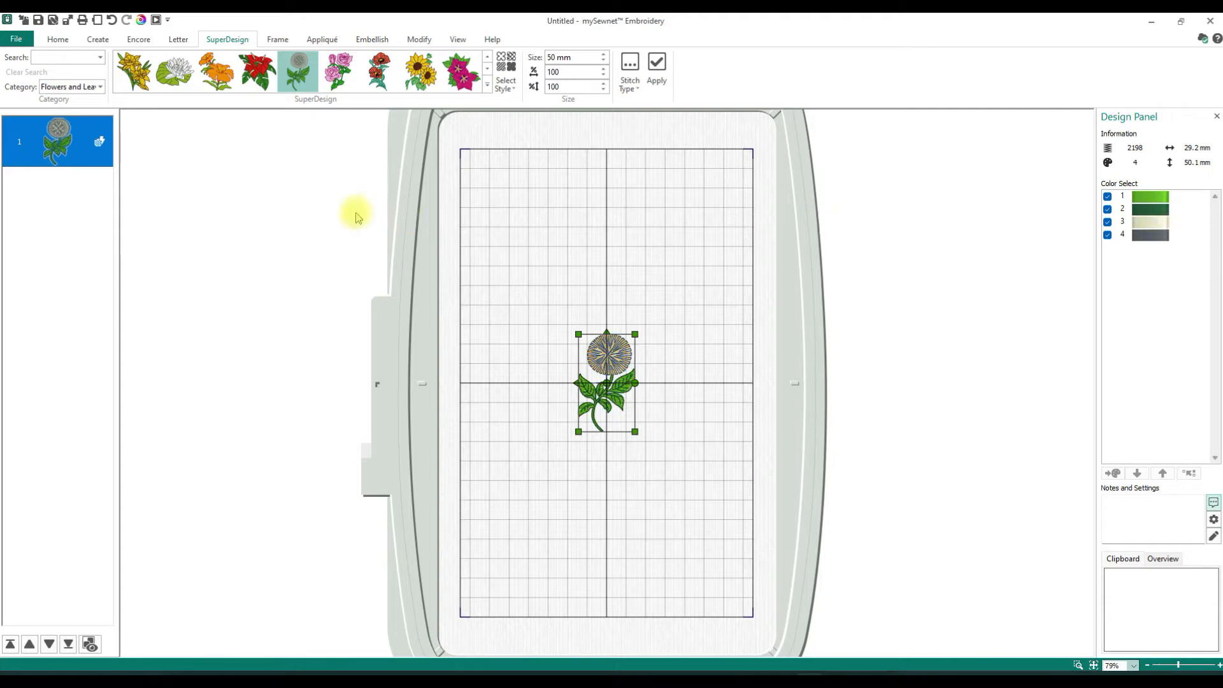
- Examine the options of the Encore layout types for repeating the poppy: circle, line, shape and hoop
click(133, 42)
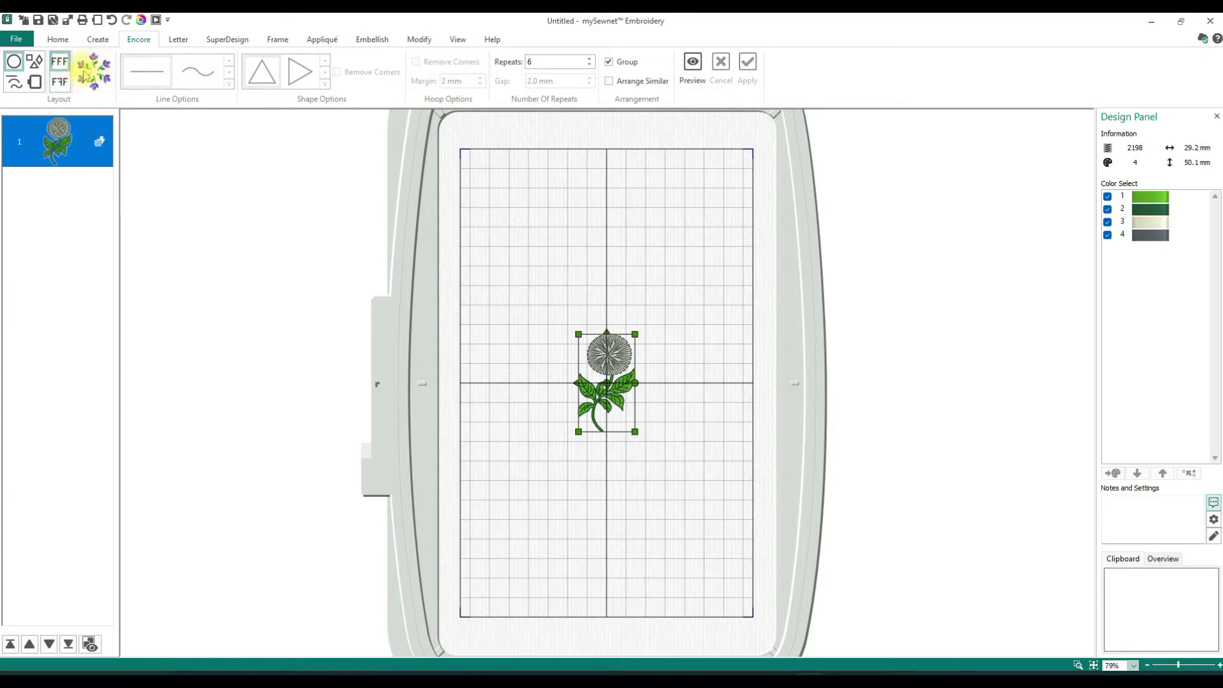
click(13, 65)
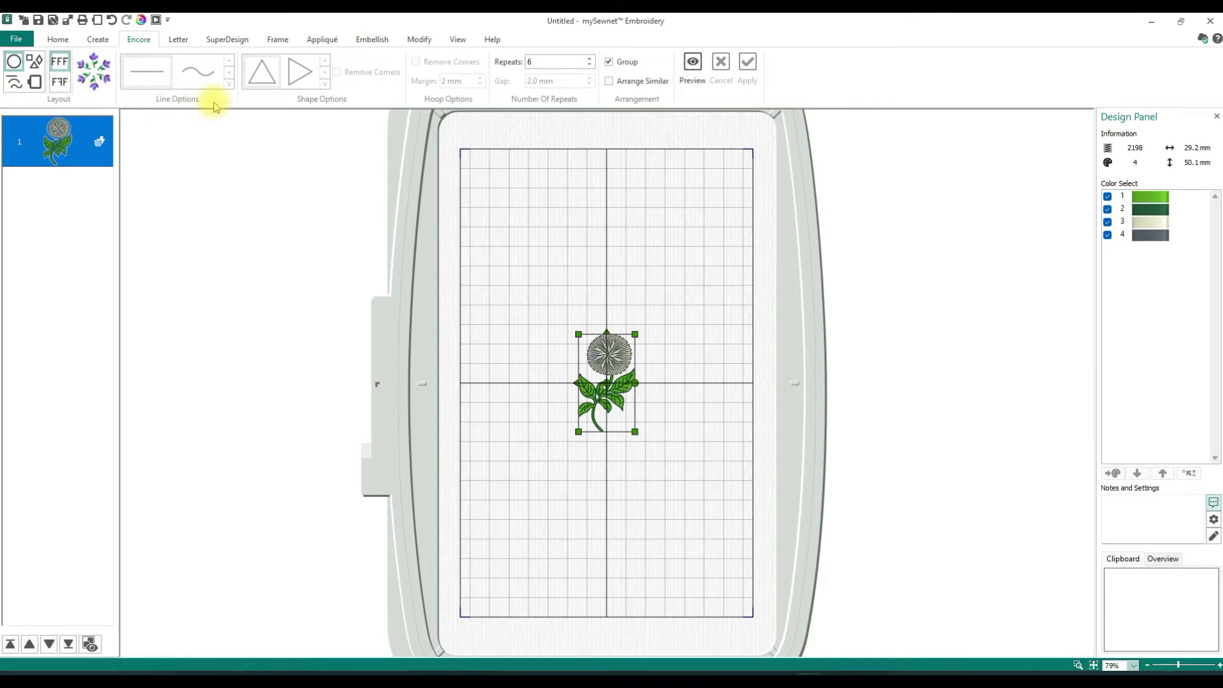
click(14, 83)
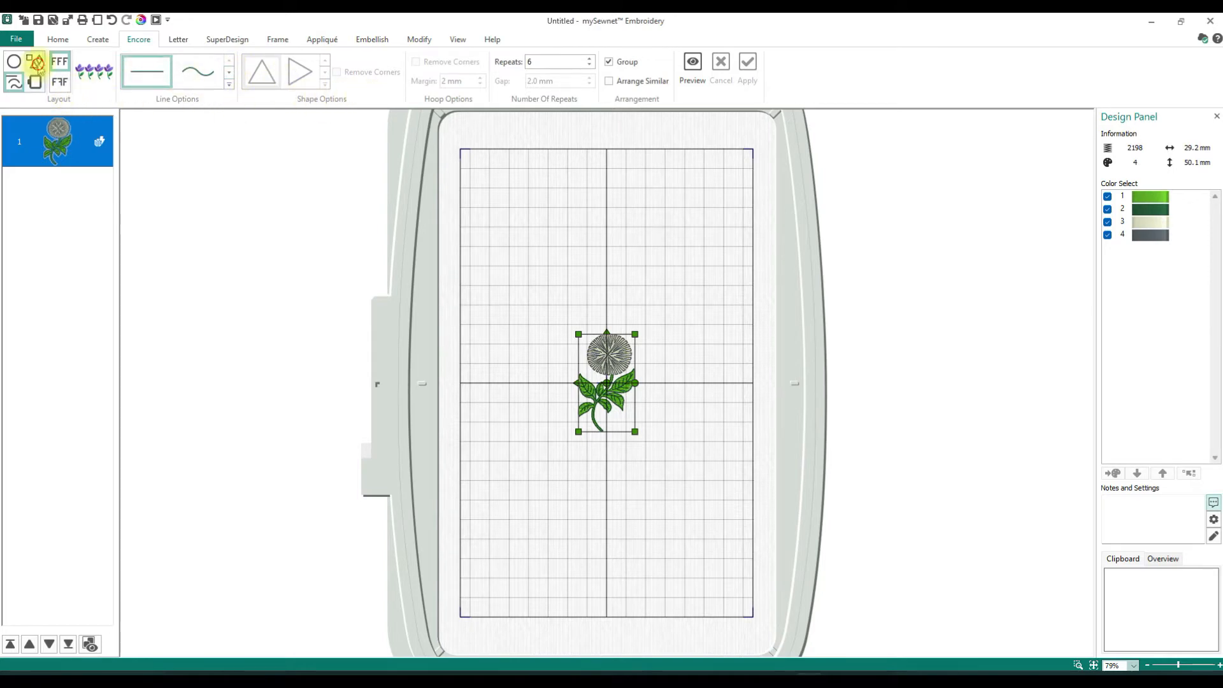
click(36, 66)
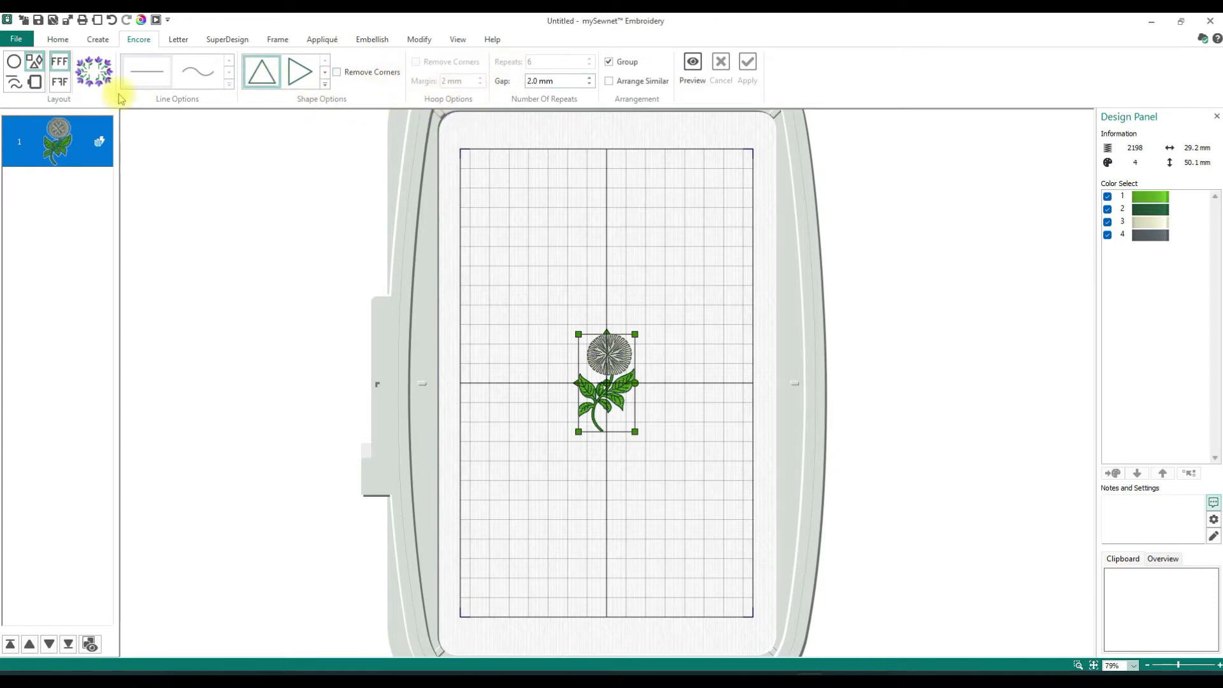
click(36, 84)
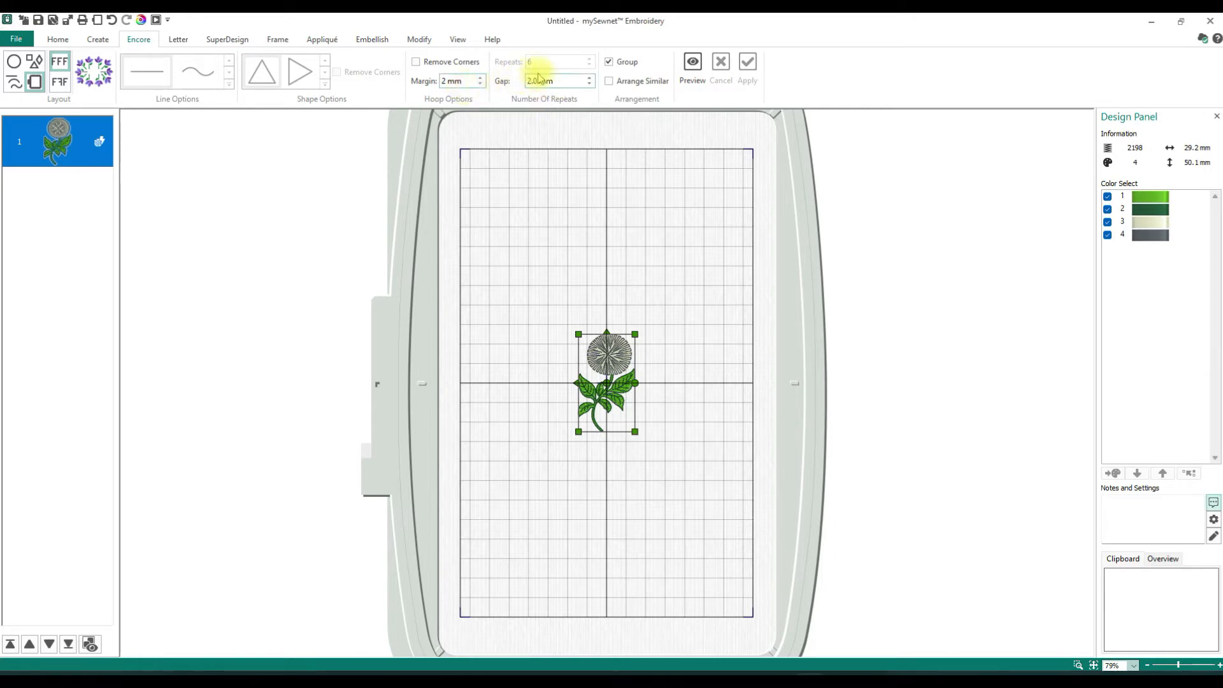
click(14, 62)
click(14, 82)
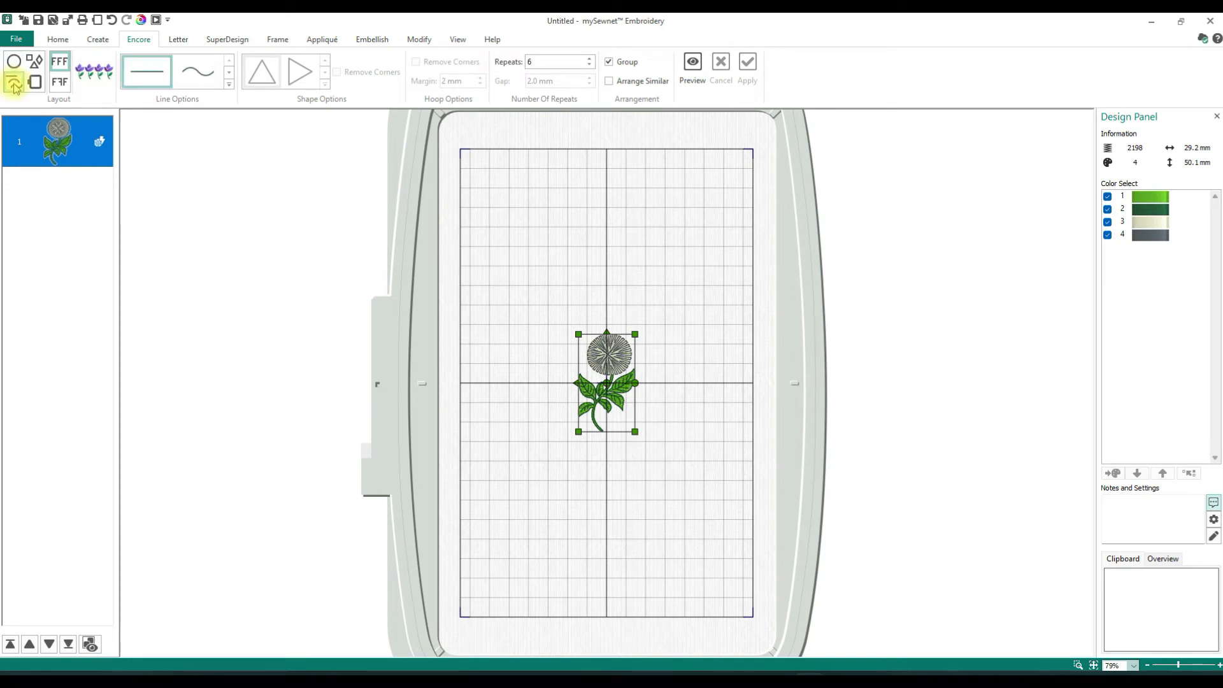
click(39, 61)
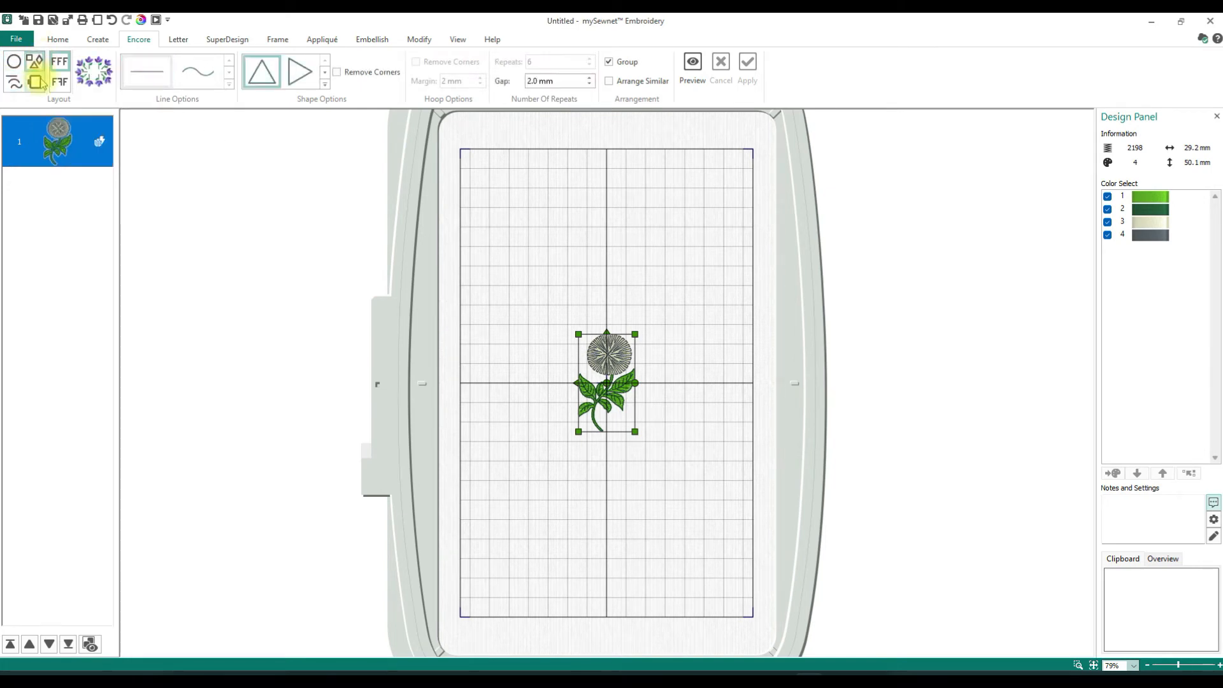
click(37, 82)
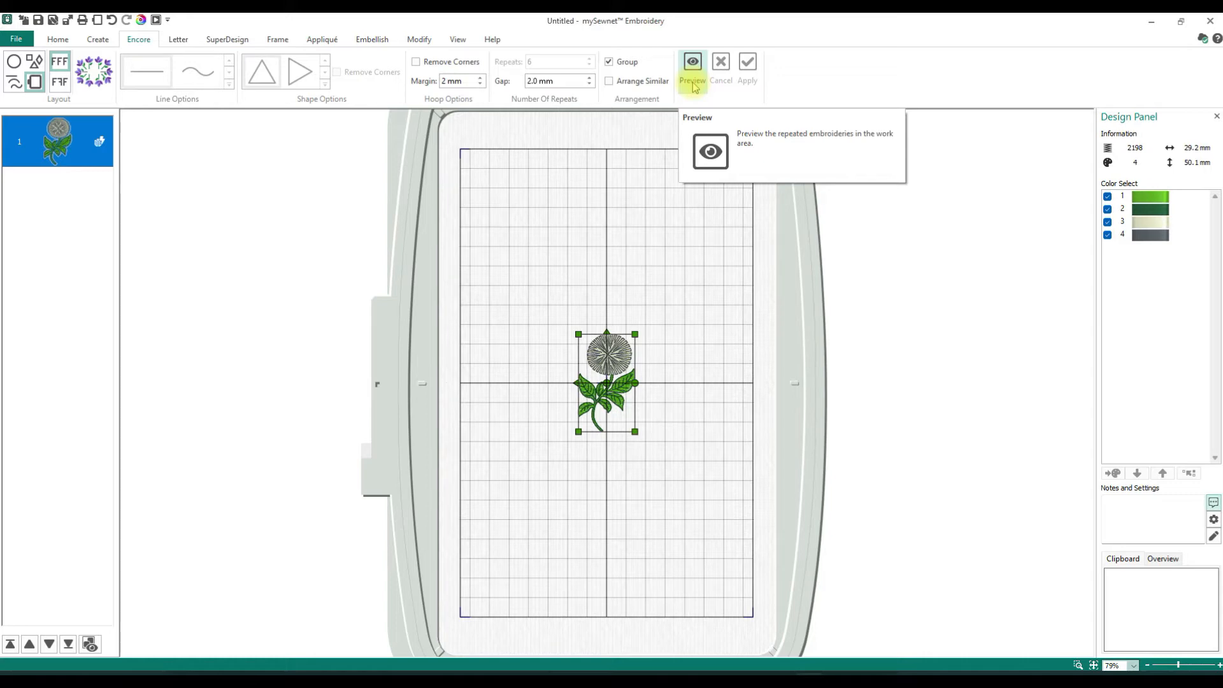
- Choose the circle Encore layout for the poppy, set it to 8 repeats and preview the arrangement
click(13, 64)
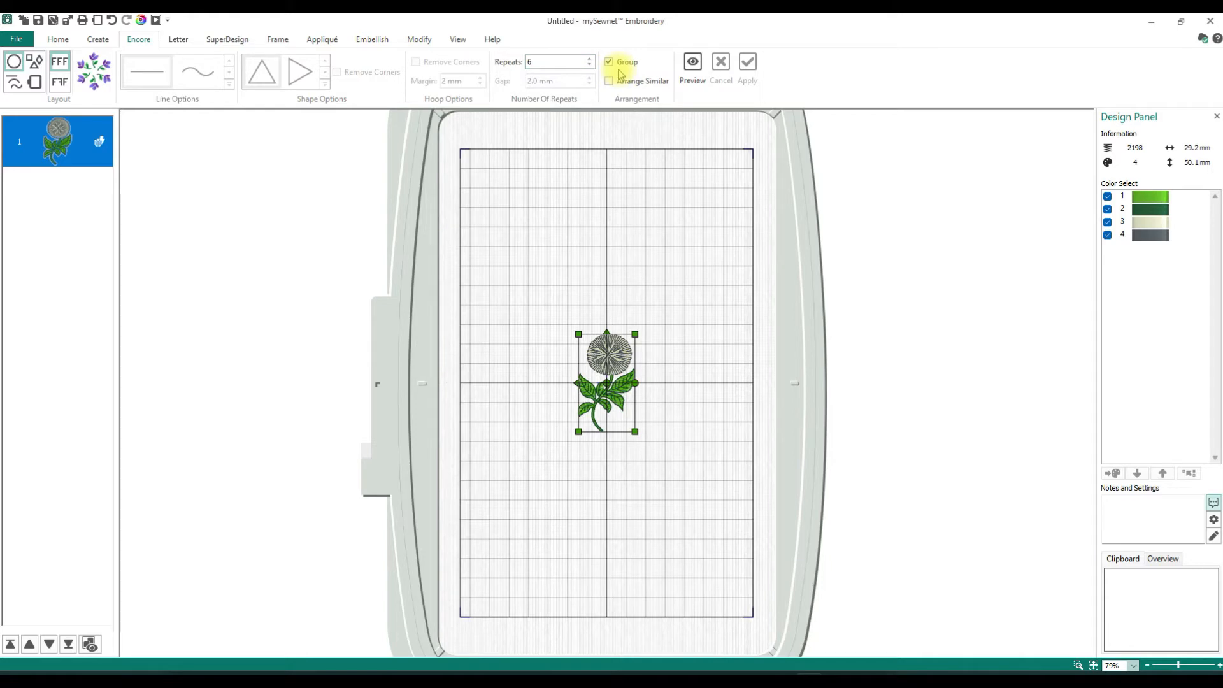
click(700, 70)
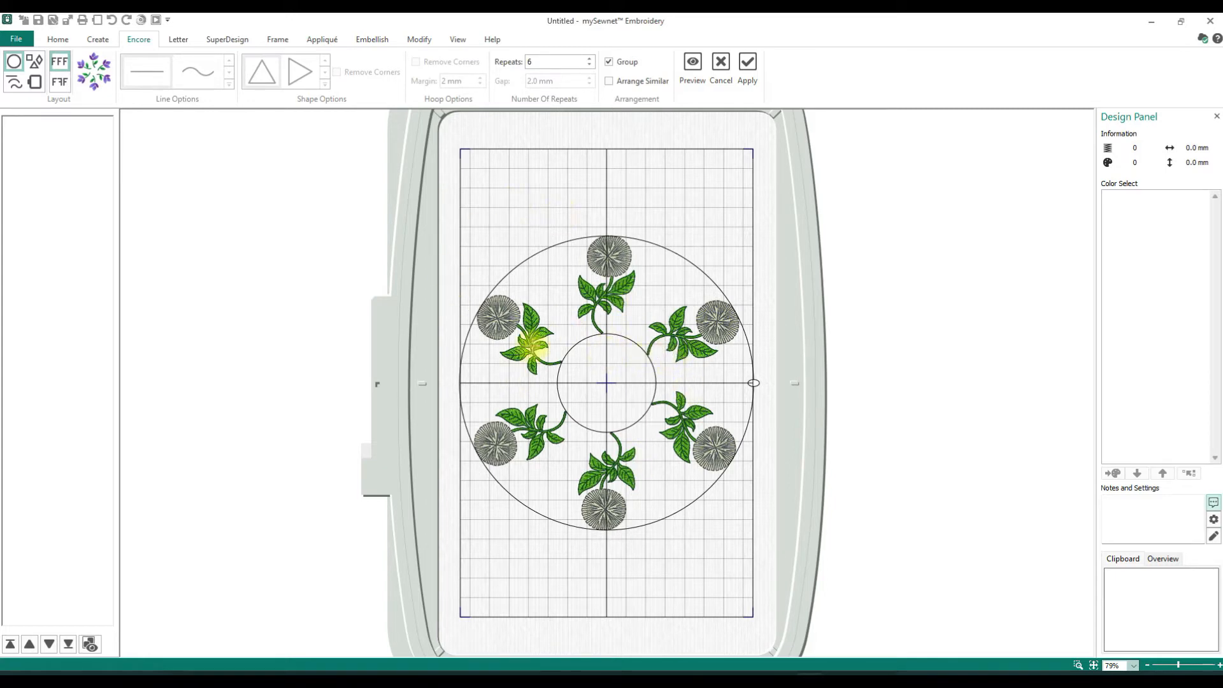
click(528, 62)
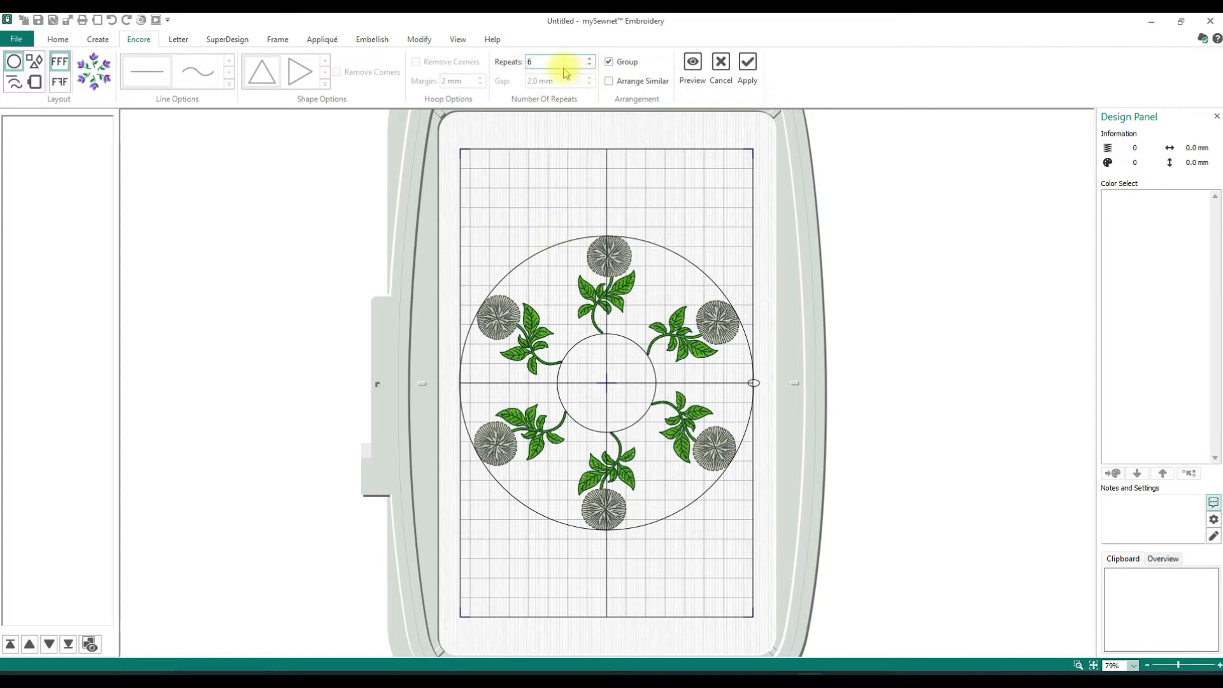
drag(563, 67, 522, 64)
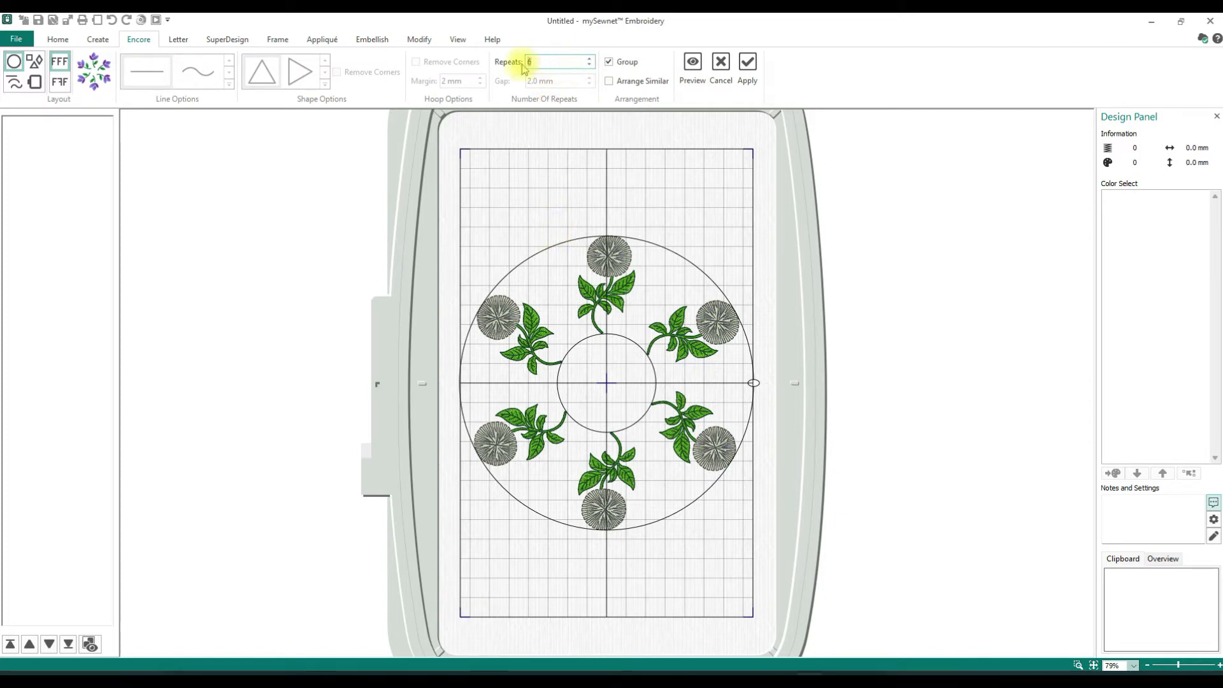
text(8)
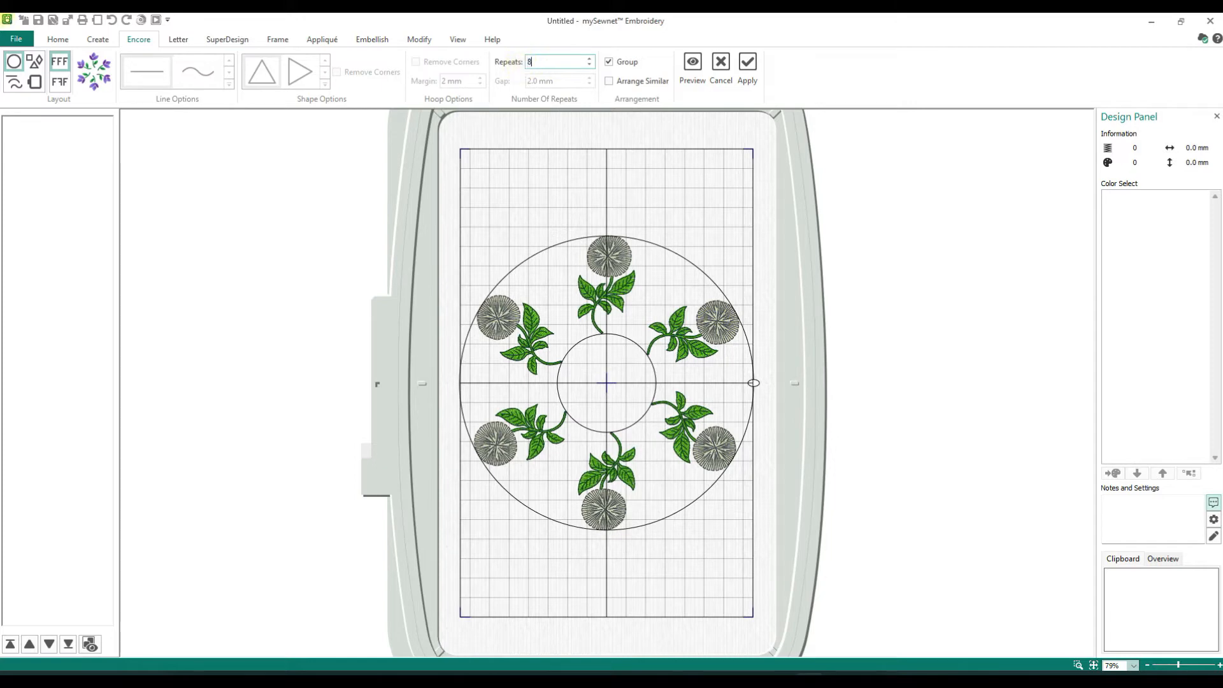
click(693, 66)
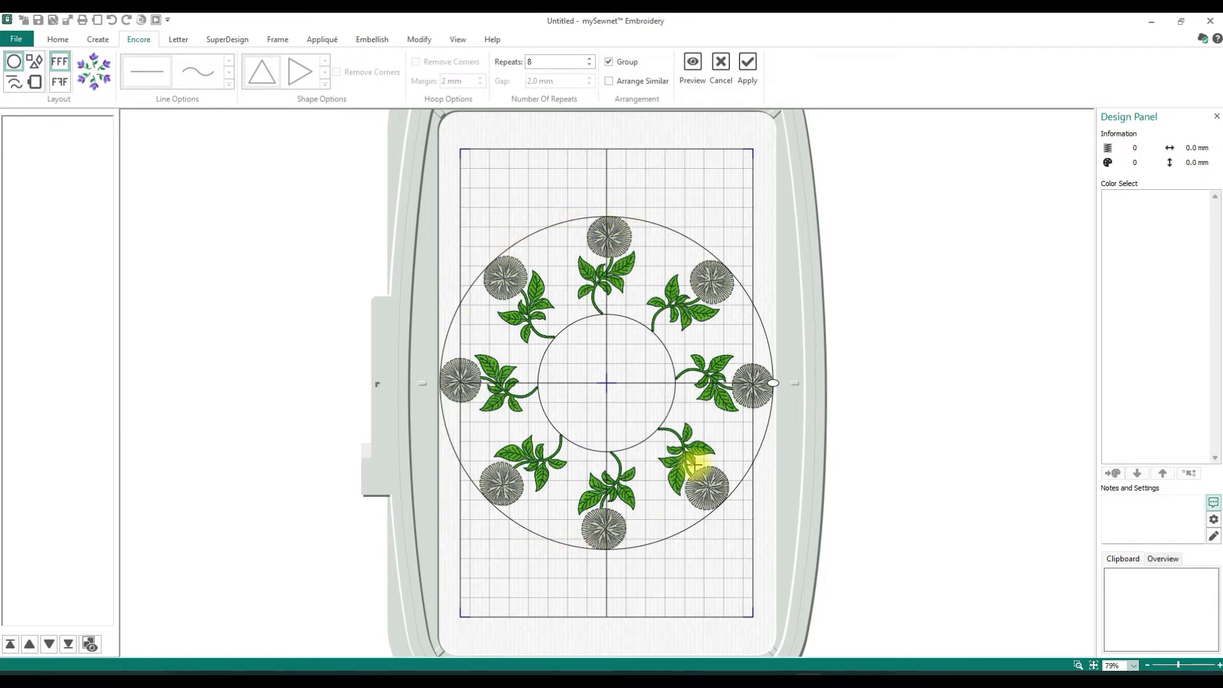
- Try shrinking the previewed circle of poppies until the leaves overlap at the center, and widen it slightly
drag(607, 210, 607, 258)
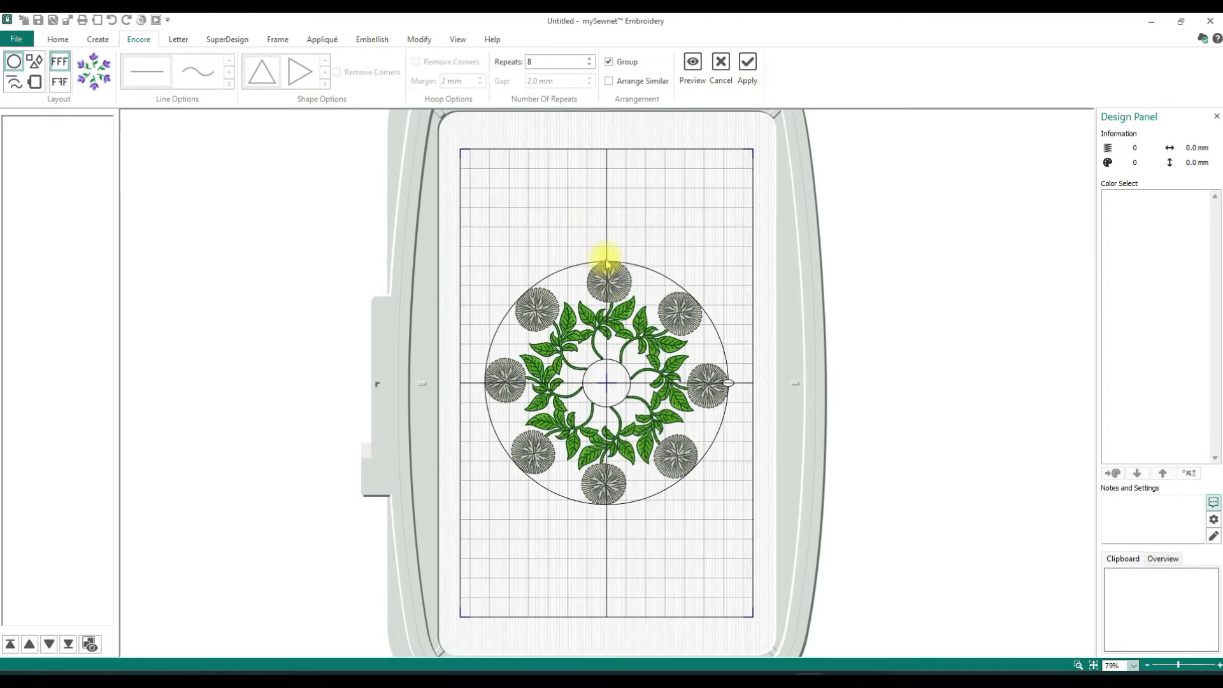
drag(603, 258, 603, 289)
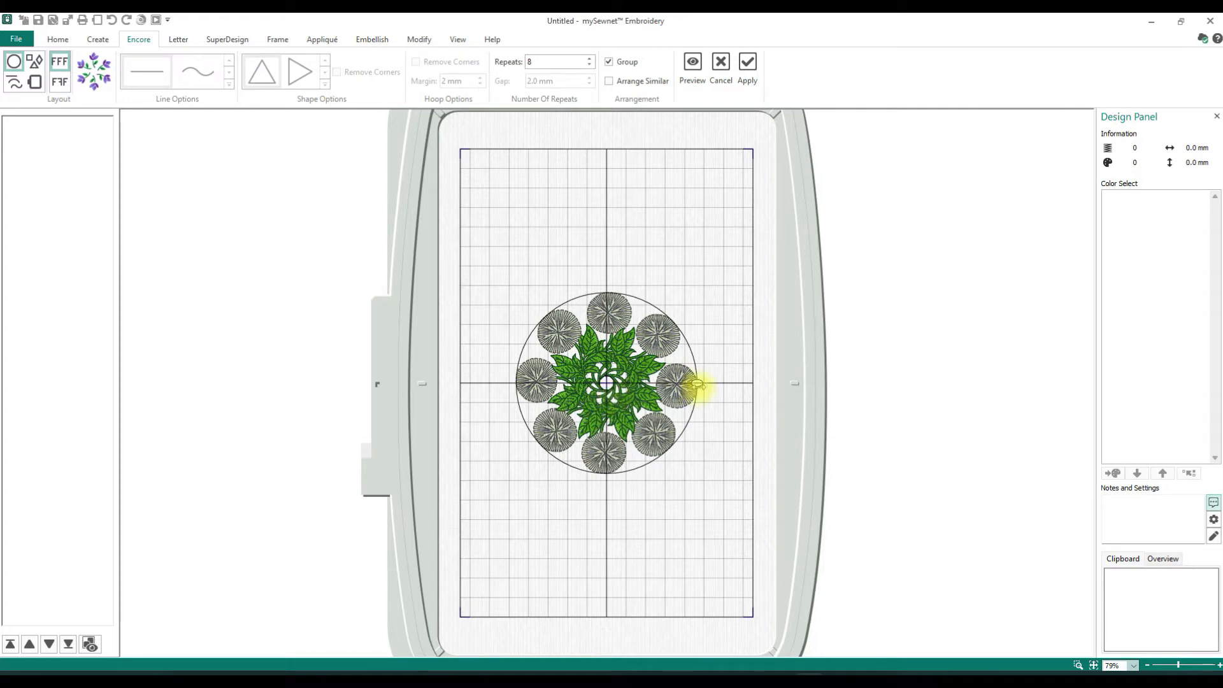
drag(698, 384, 621, 281)
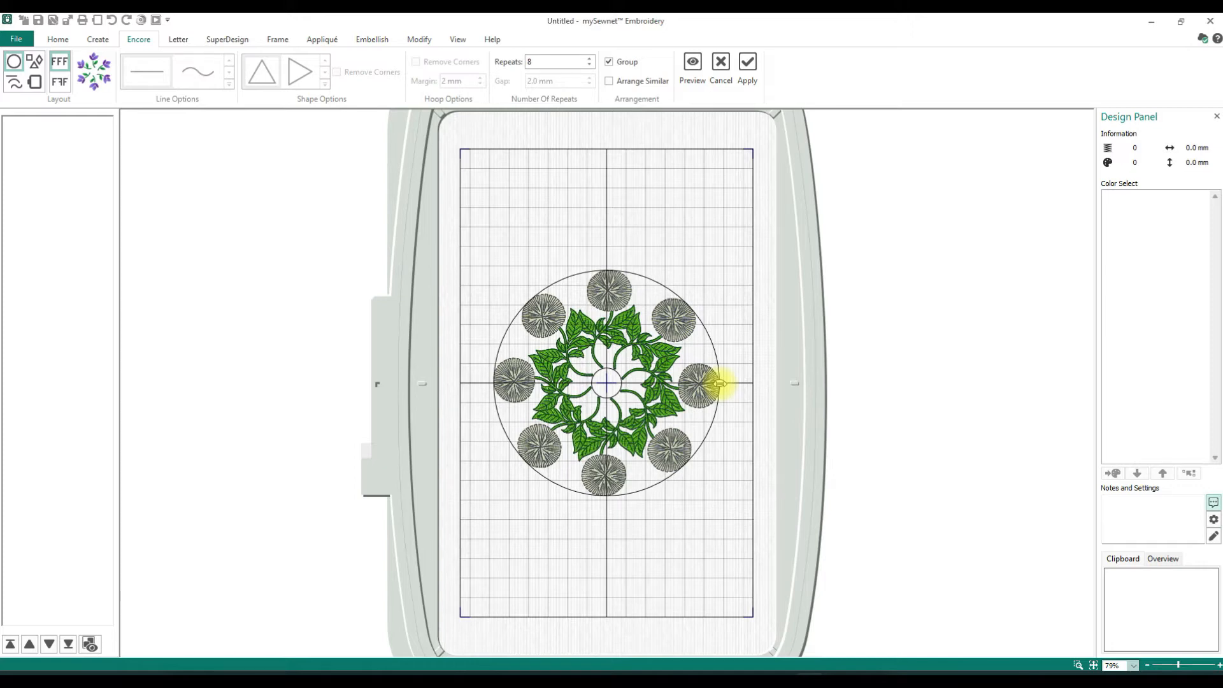
- Try stretching the poppy circle into a wide ellipse, resizing it, and narrowing it back to a nearly round shape
drag(720, 383, 752, 383)
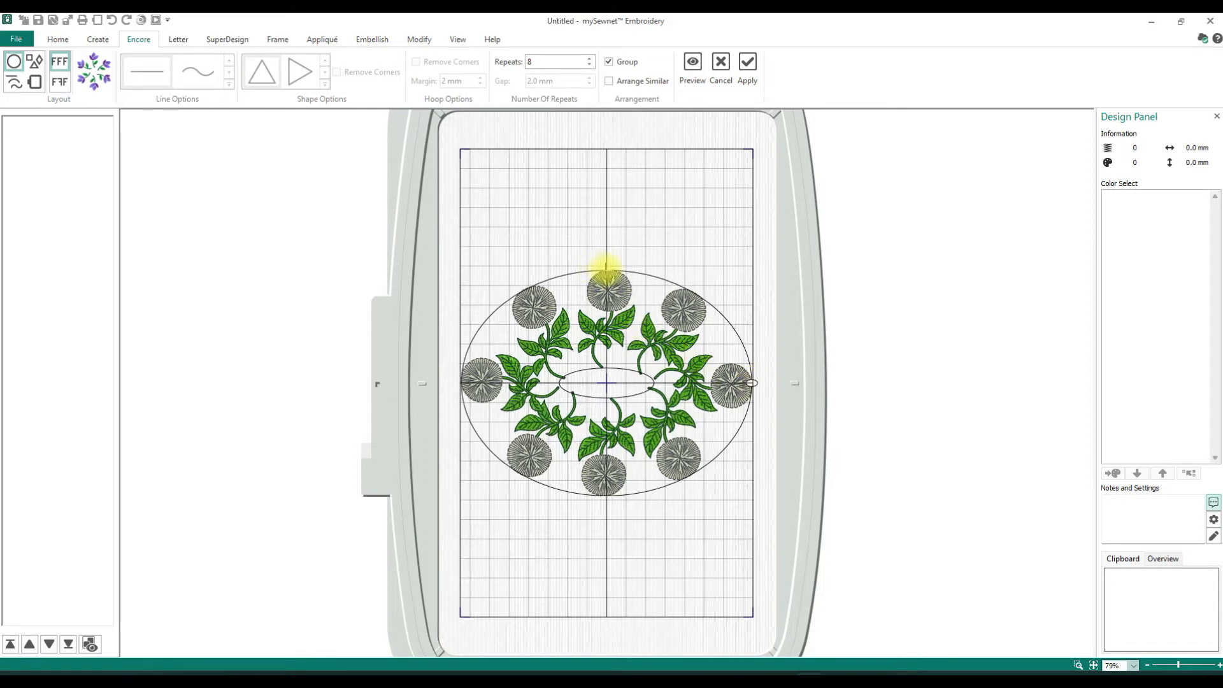
drag(604, 272, 609, 312)
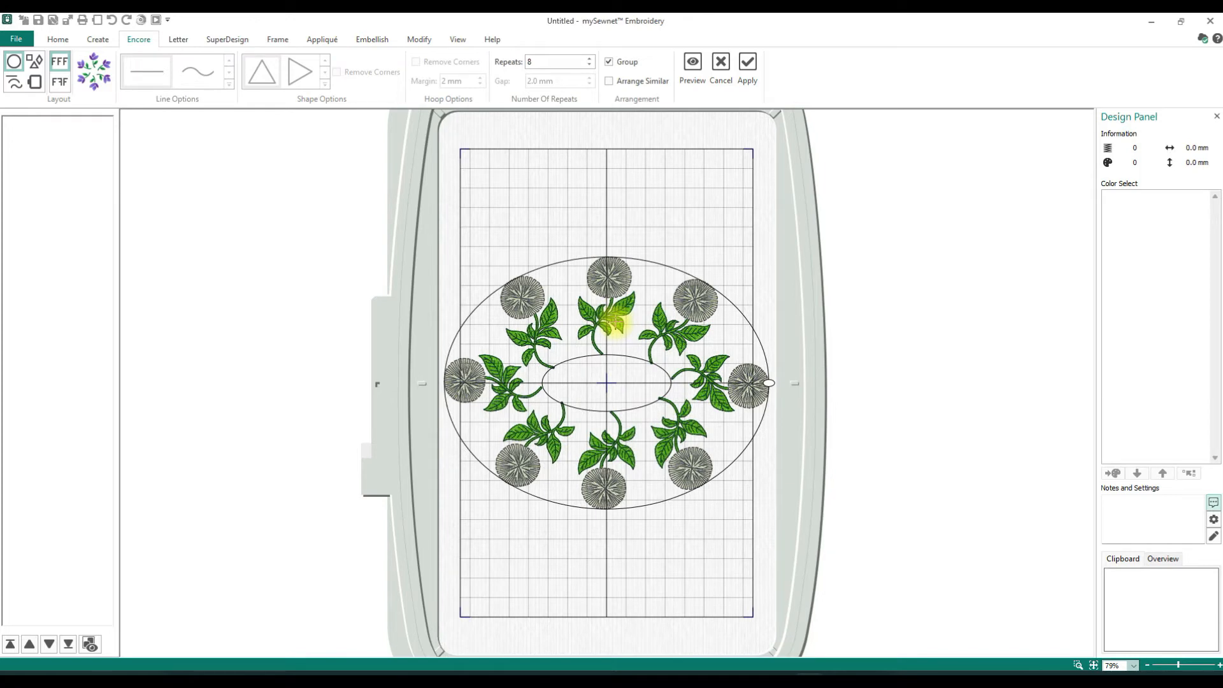
drag(770, 383, 734, 383)
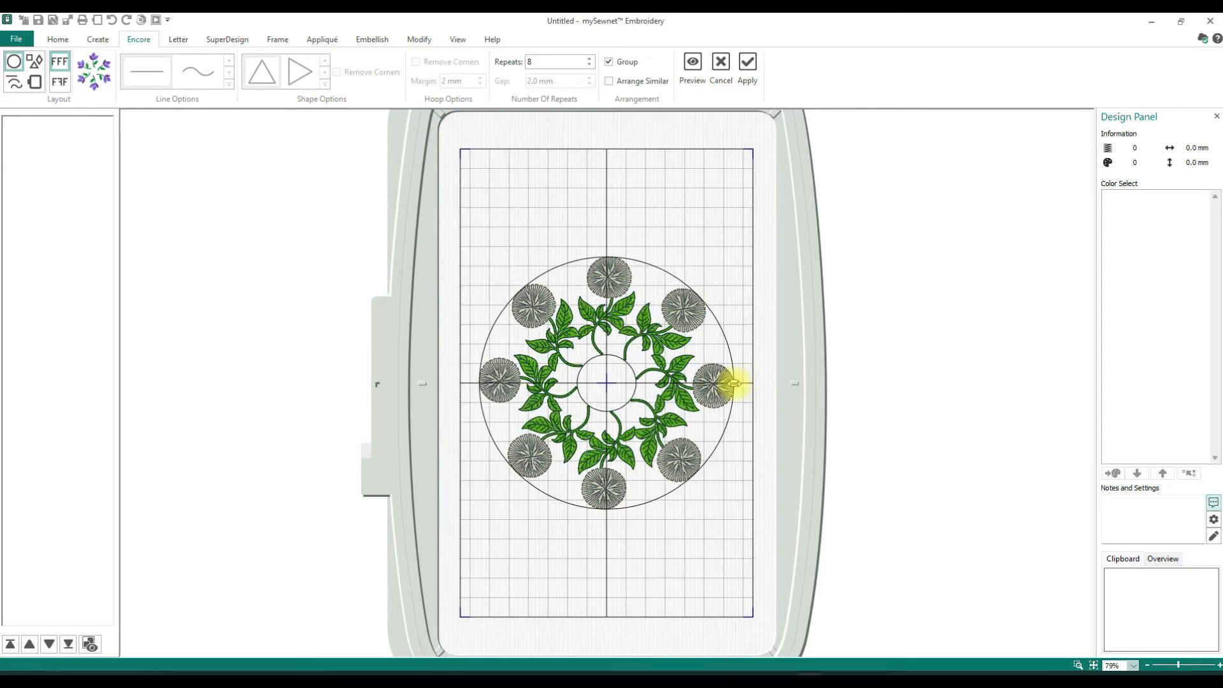
- Try a tighter and a wider circle of poppies, and cancel the Encore arrangement without applying it
click(604, 257)
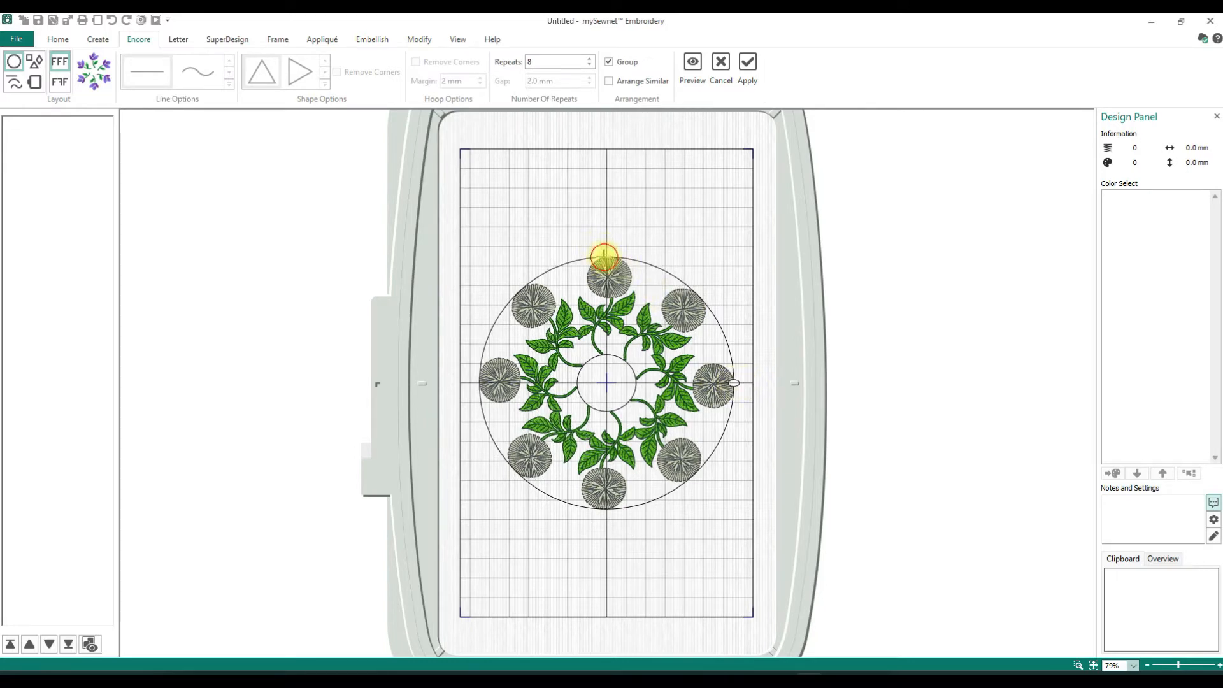
drag(604, 257, 598, 299)
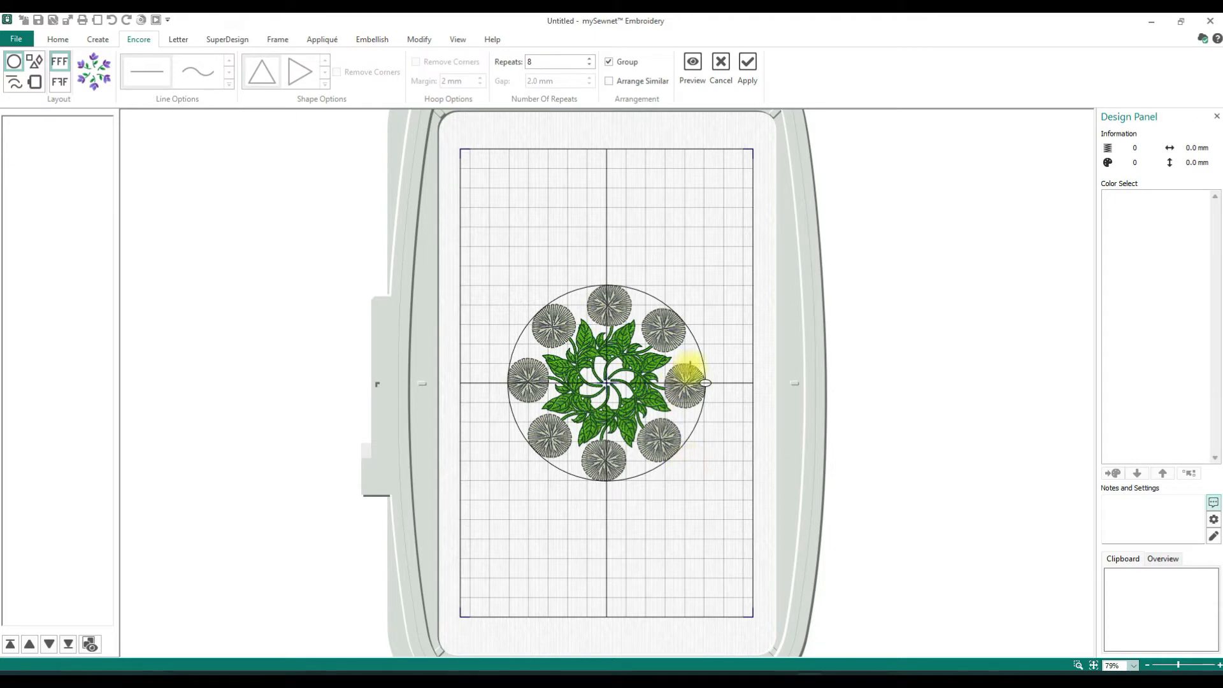
click(705, 383)
drag(705, 383, 703, 384)
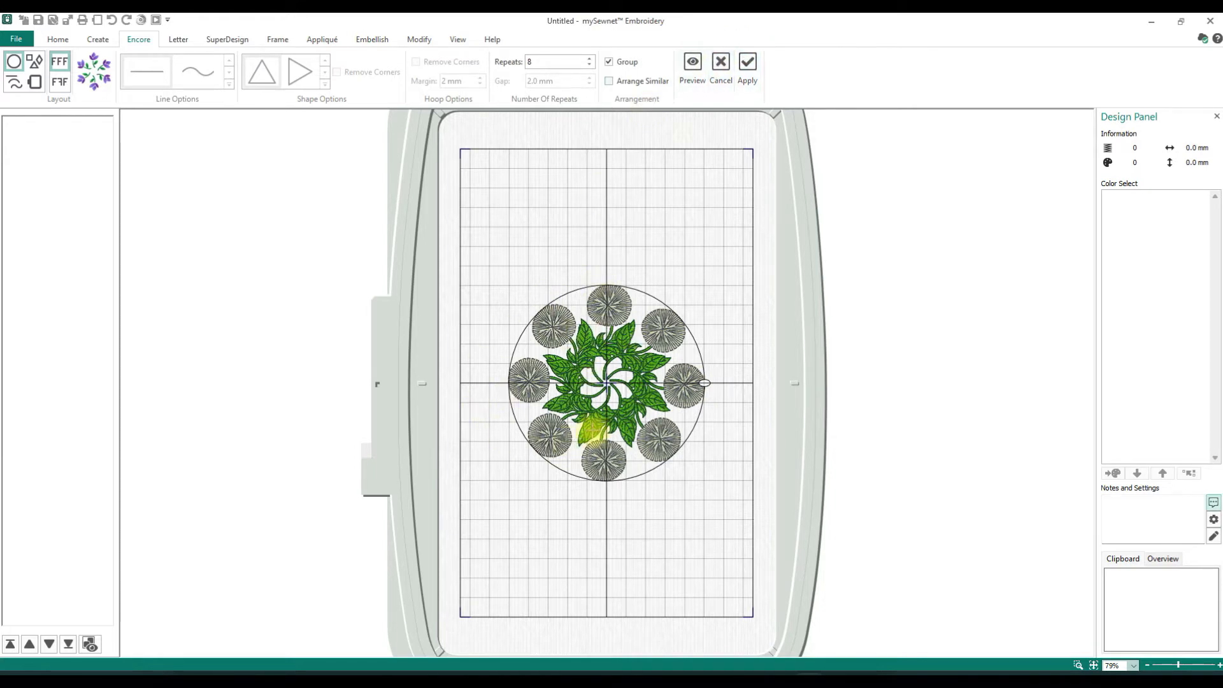
click(605, 277)
drag(605, 277, 606, 173)
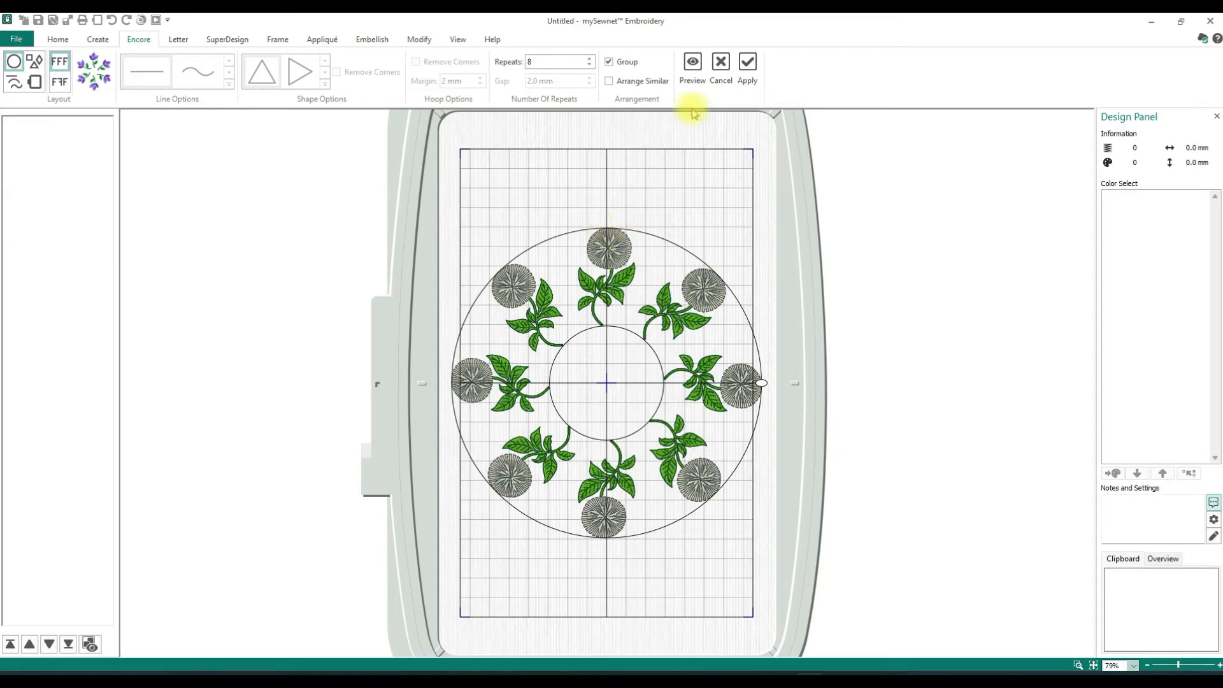
click(721, 64)
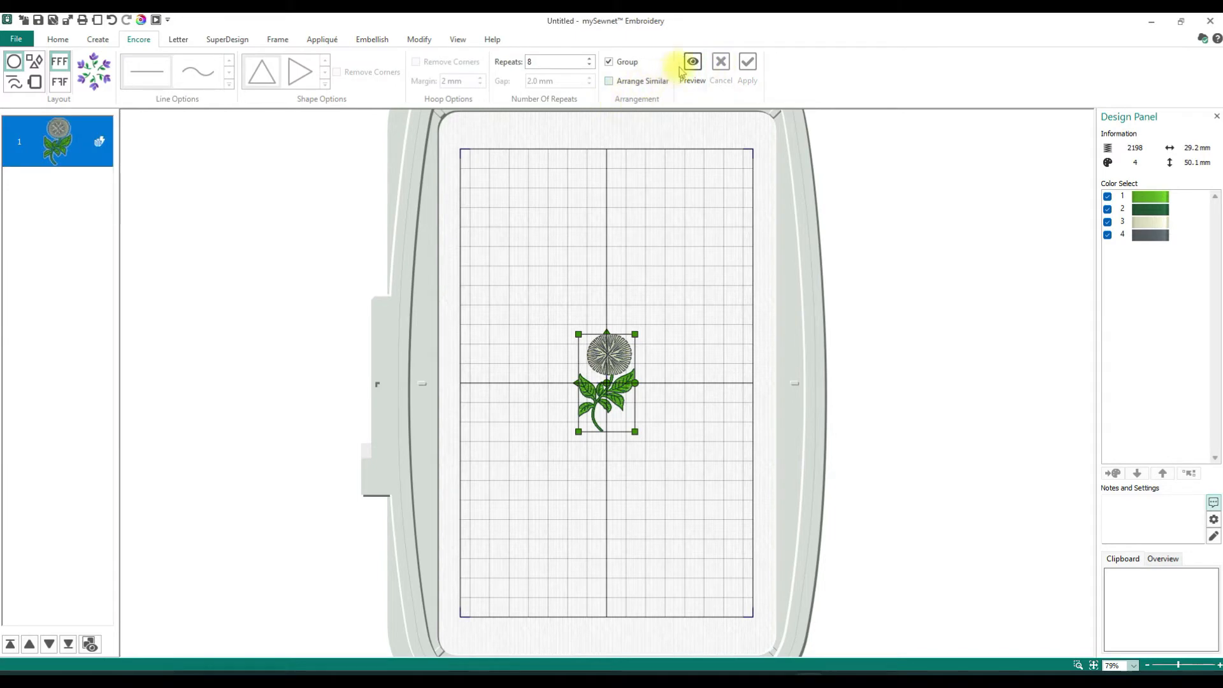
- Preview the circle of 8 poppies, shrink it until the leaves overlap around the center, and apply the arrangement
click(692, 66)
click(607, 217)
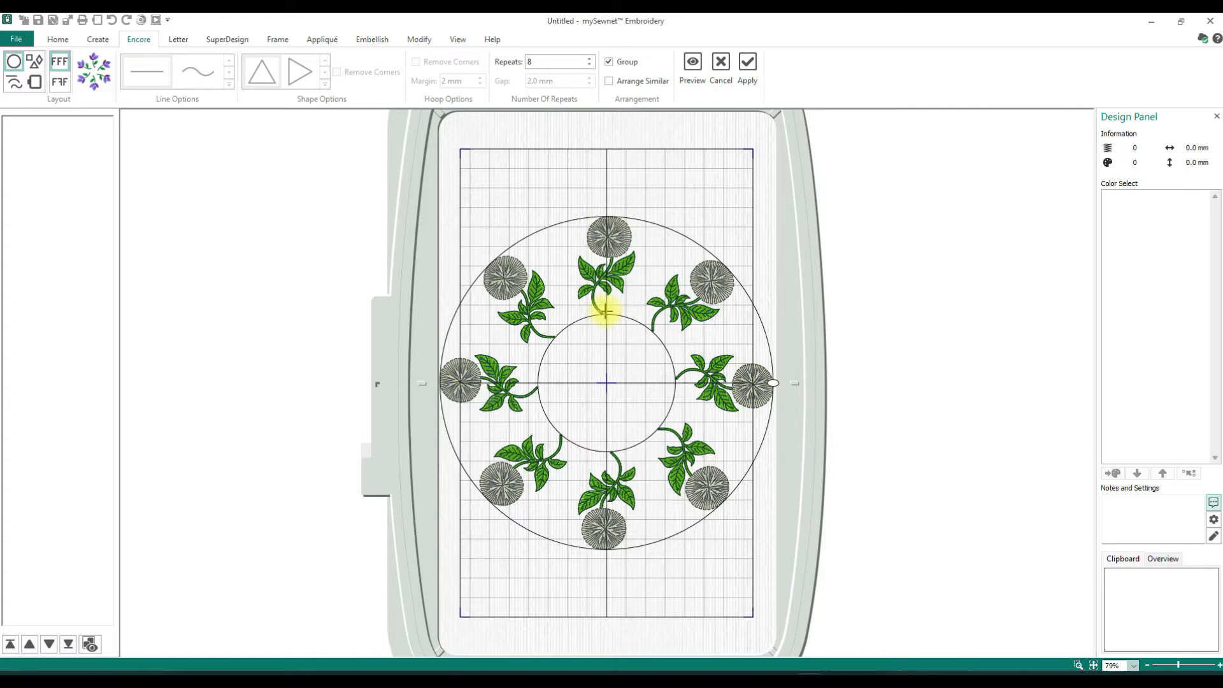
drag(606, 313, 606, 384)
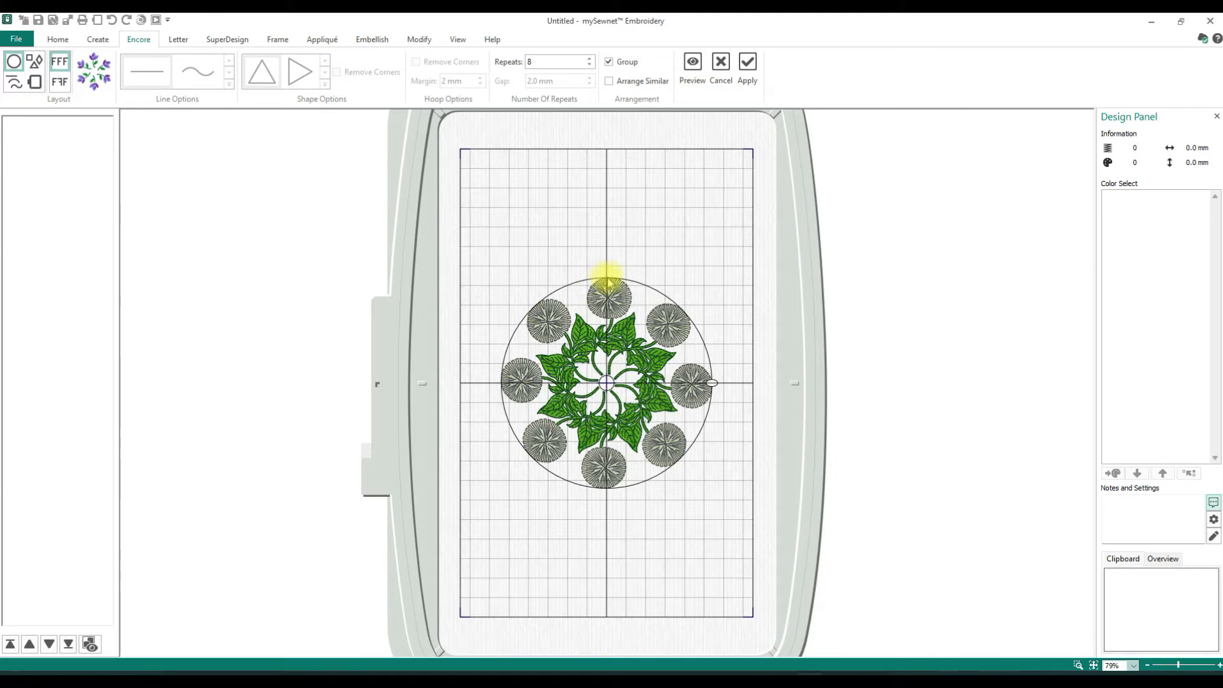
mouse_move(606, 277)
mouse_down()
mouse_move(605, 307)
mouse_move(605, 289)
mouse_up()
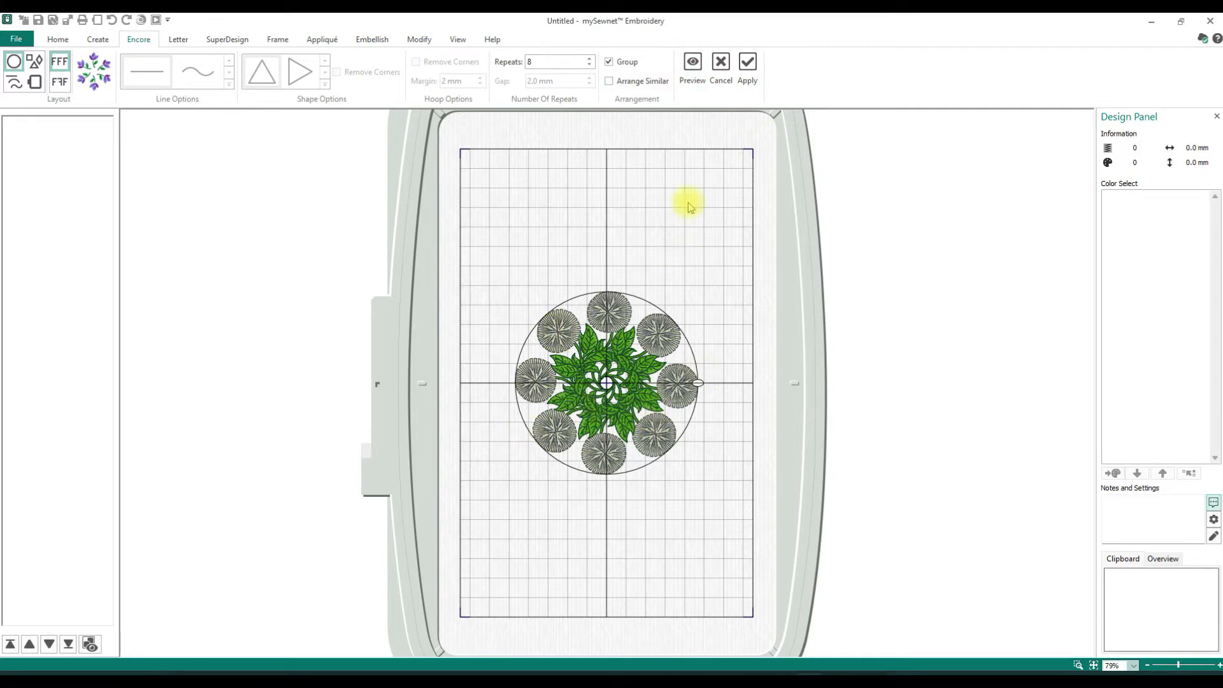
click(748, 70)
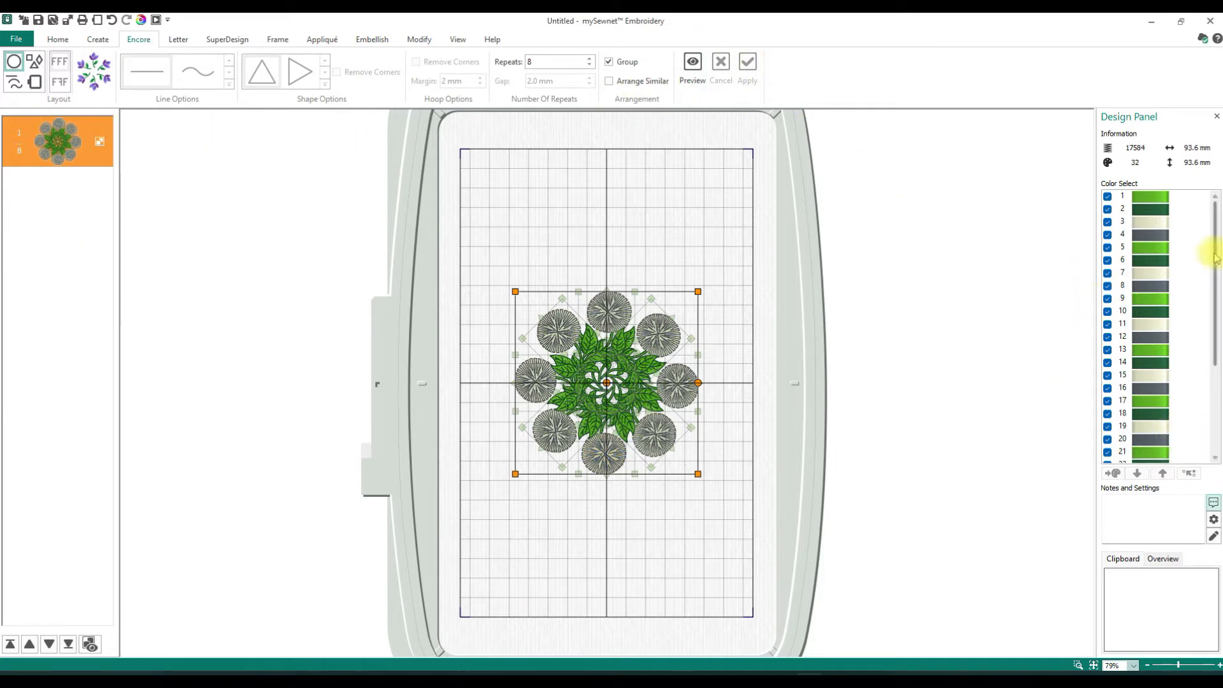
- Try recoloring only the topmost flower, color 4, to Robison-Anton Rayon 40 thread 2414 Coral
mouse_move(1215, 243)
mouse_down()
mouse_move(1217, 379)
mouse_move(1216, 243)
mouse_up()
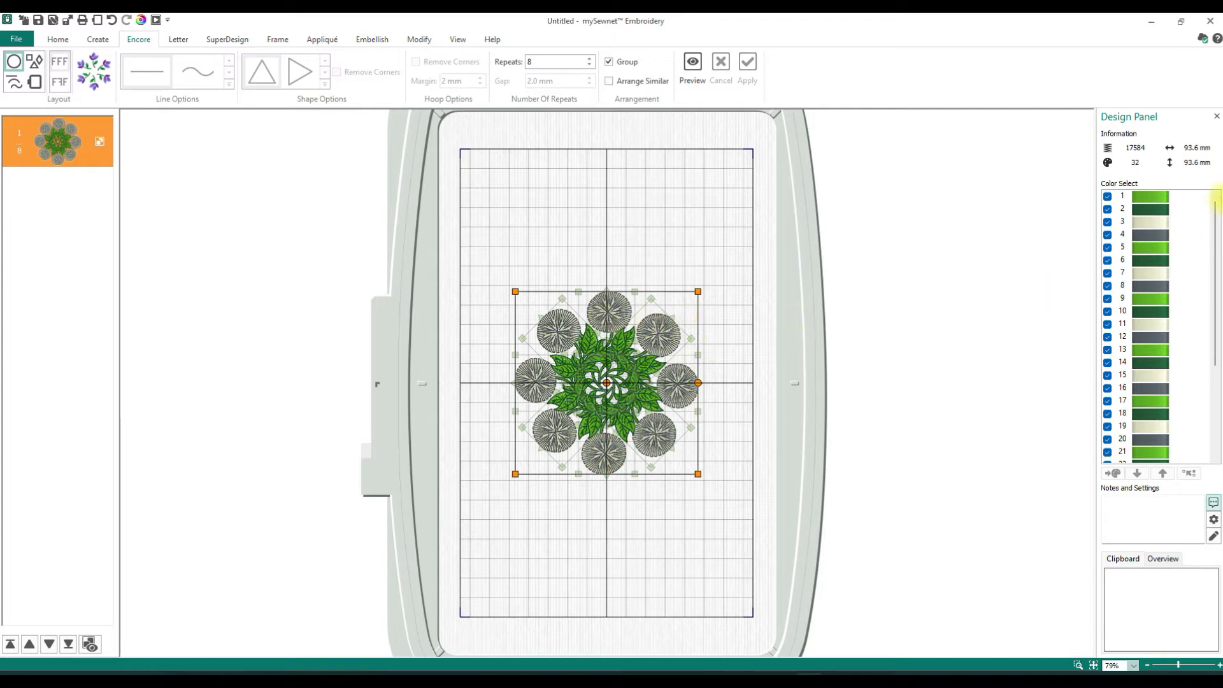
click(1145, 240)
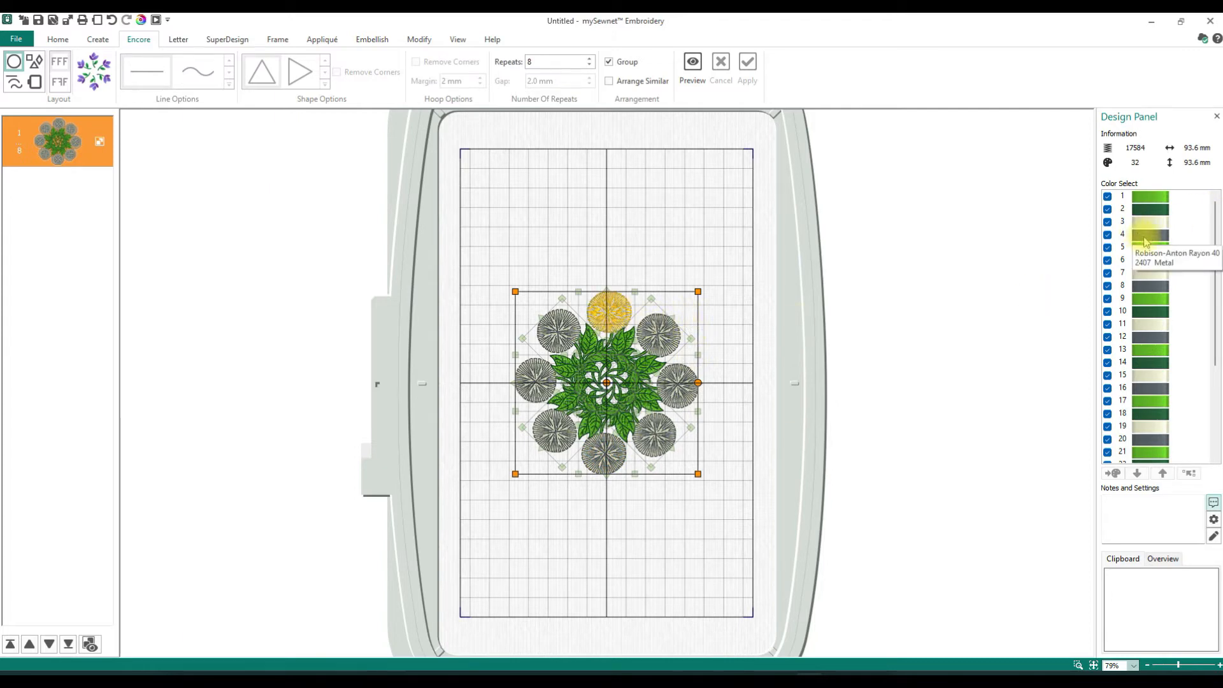
click(1144, 239)
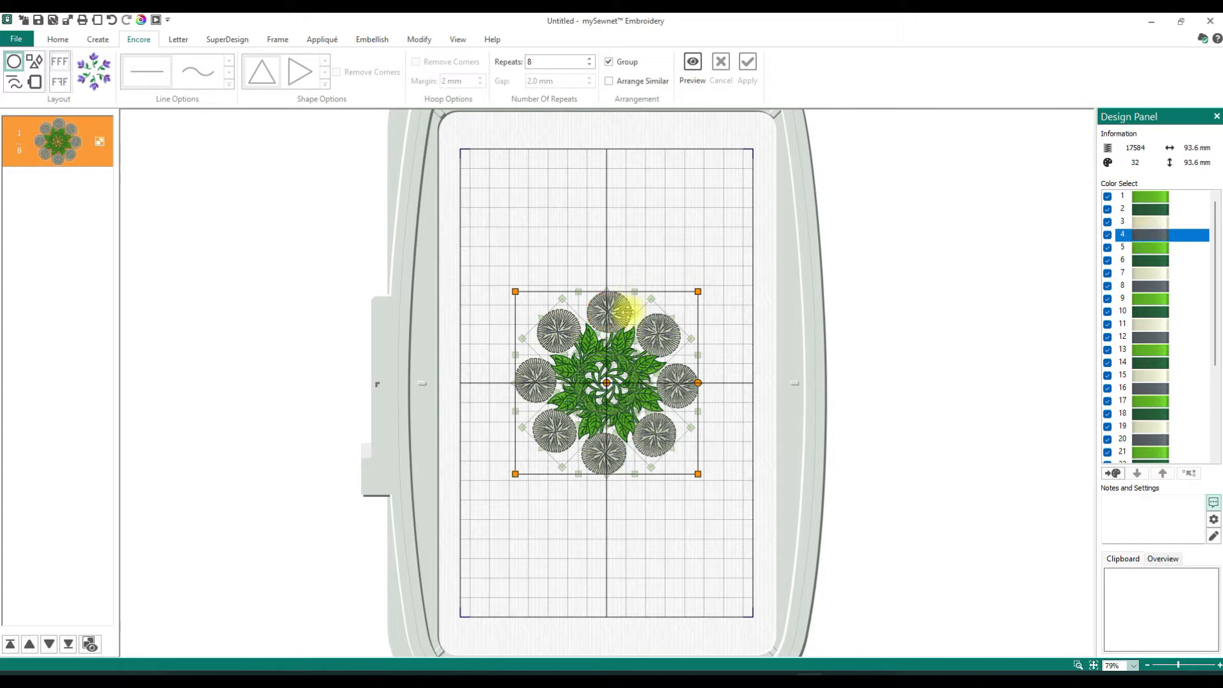
click(1148, 235)
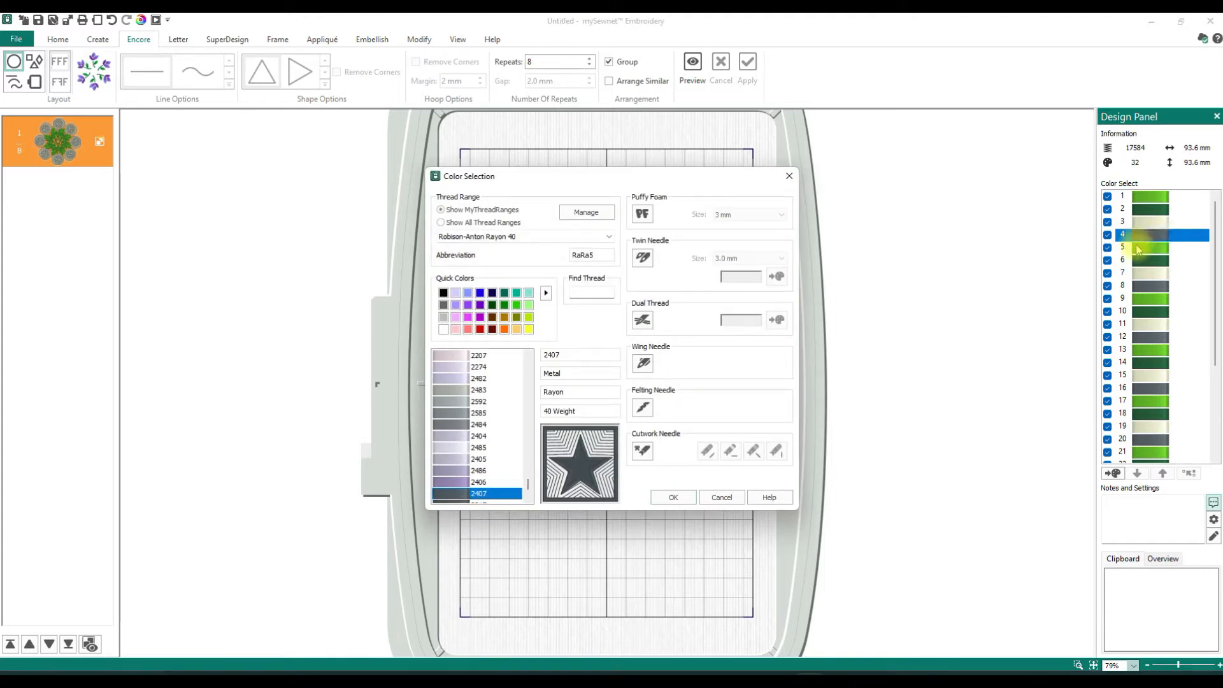
click(468, 330)
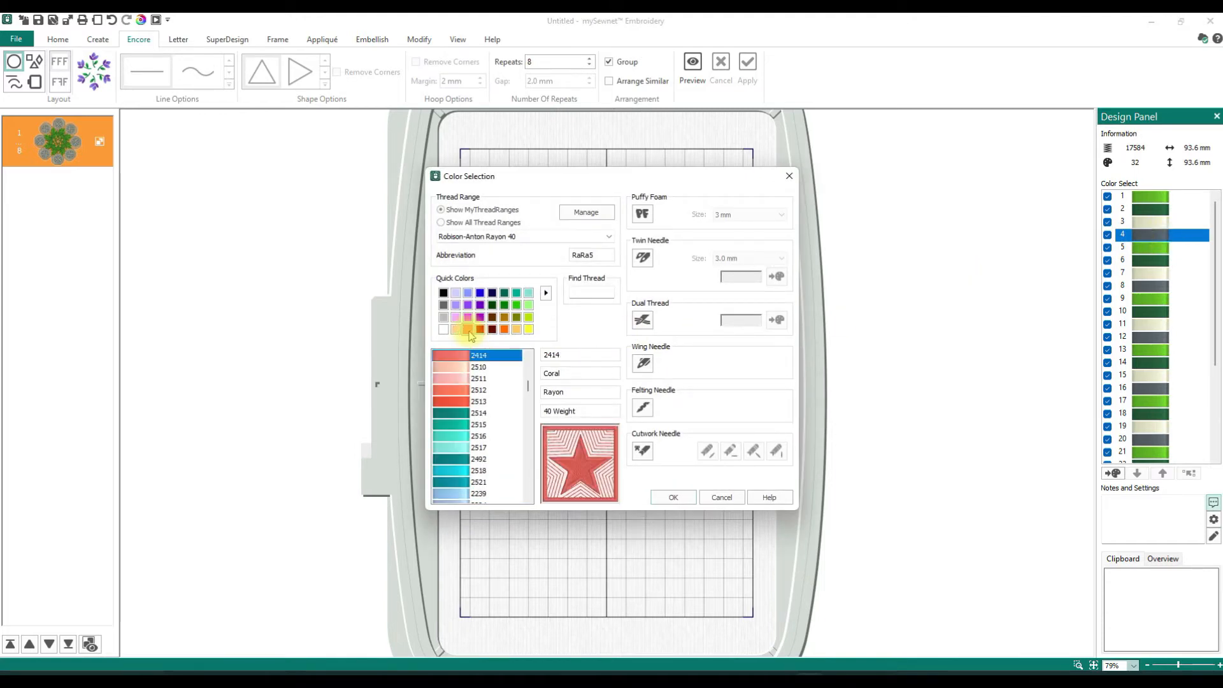
click(673, 496)
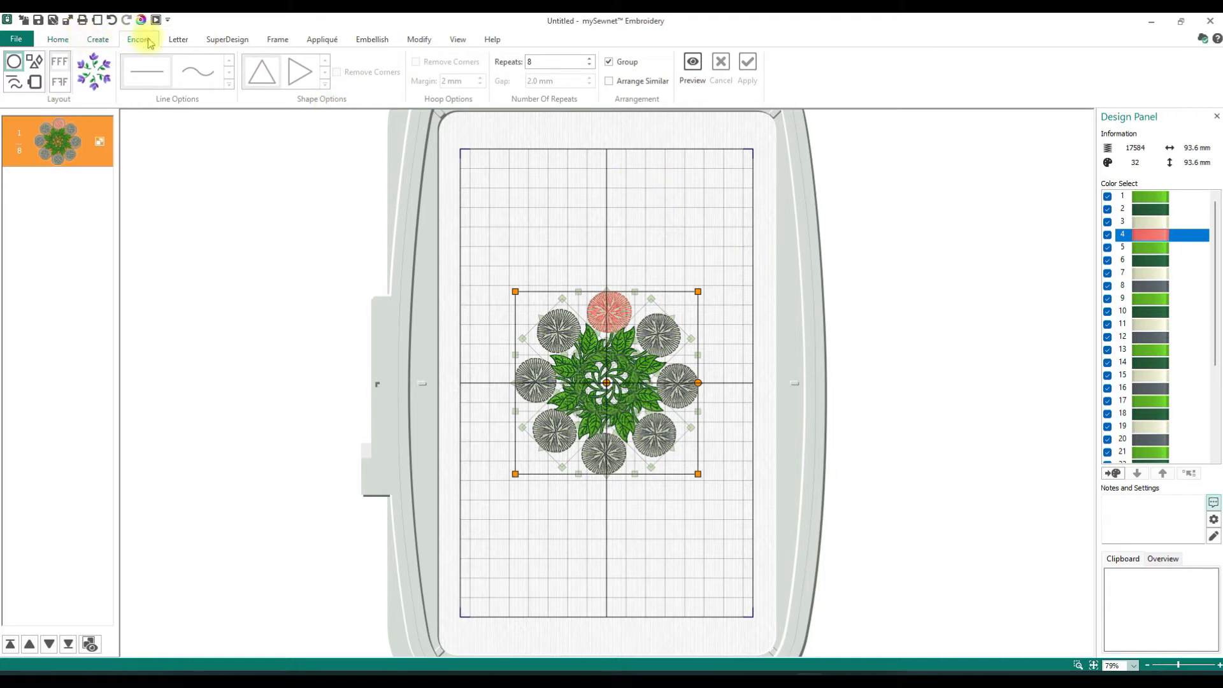
- Undo the coral recoloring and the applied circle, and preview the 8-poppy circle again with unmirrored repeats
click(112, 19)
click(113, 19)
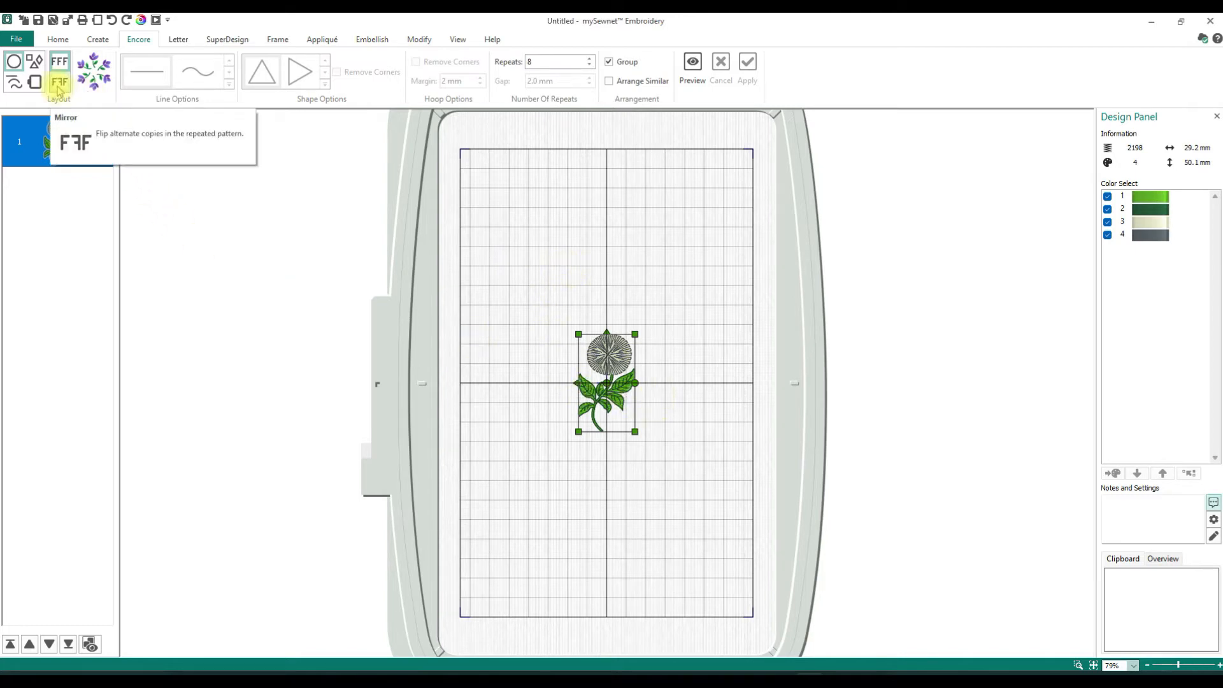
click(59, 89)
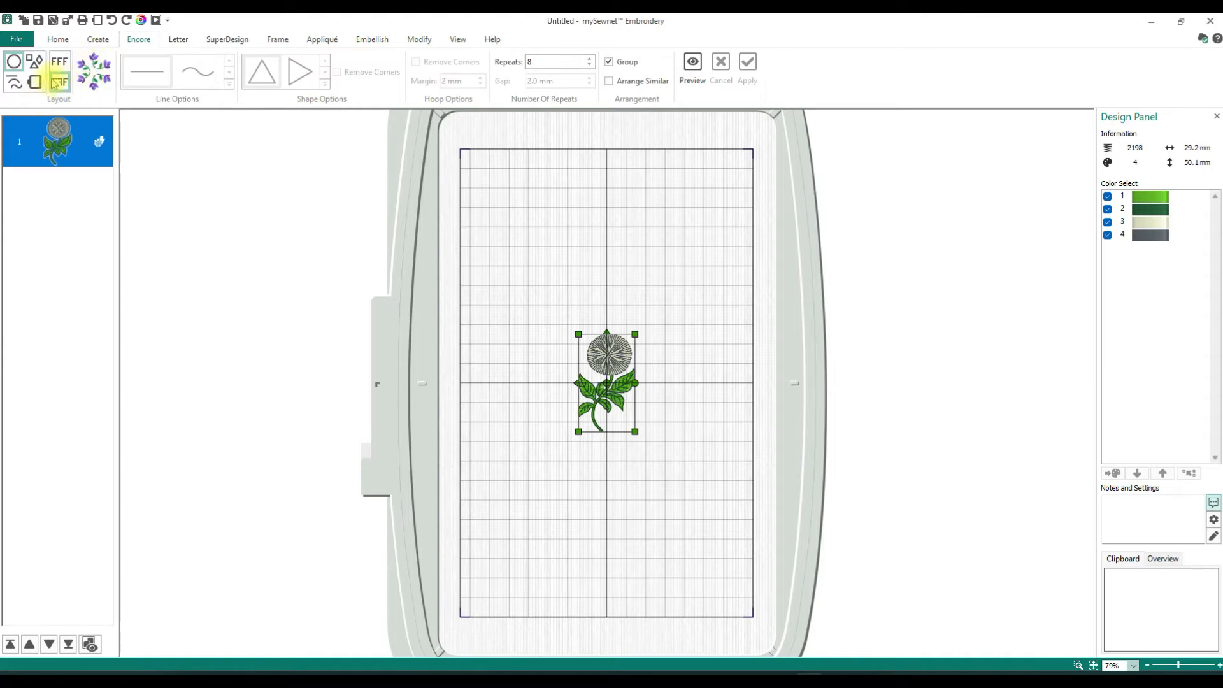
click(59, 61)
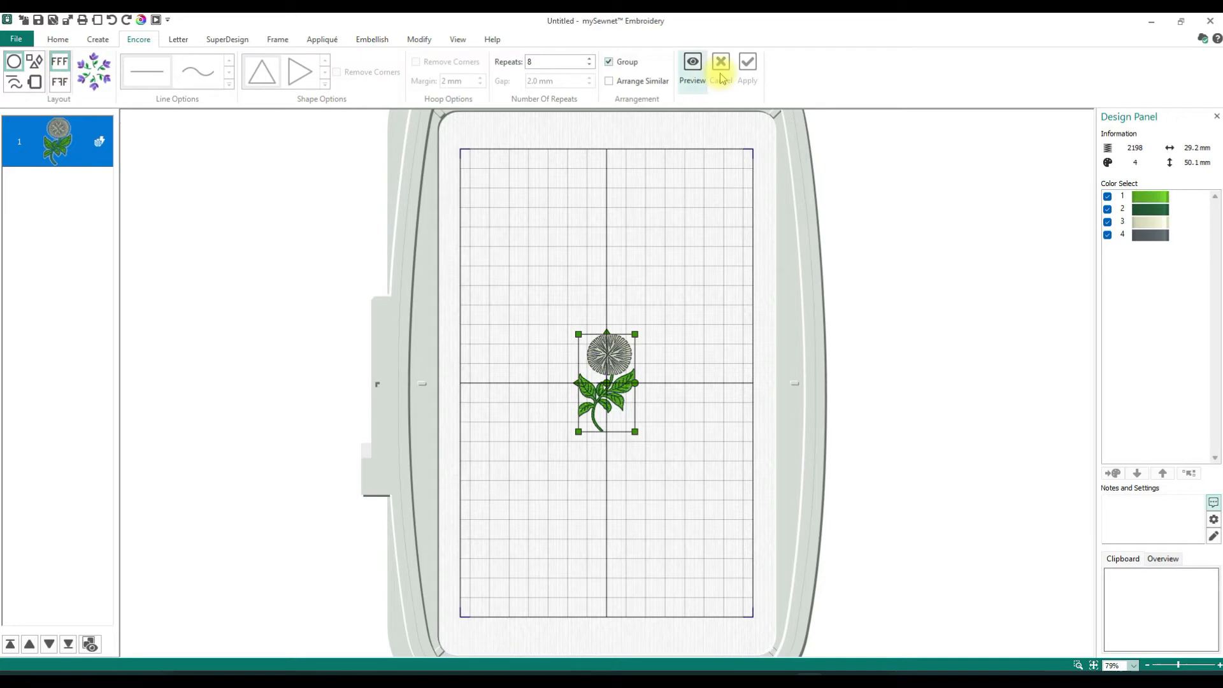
click(699, 69)
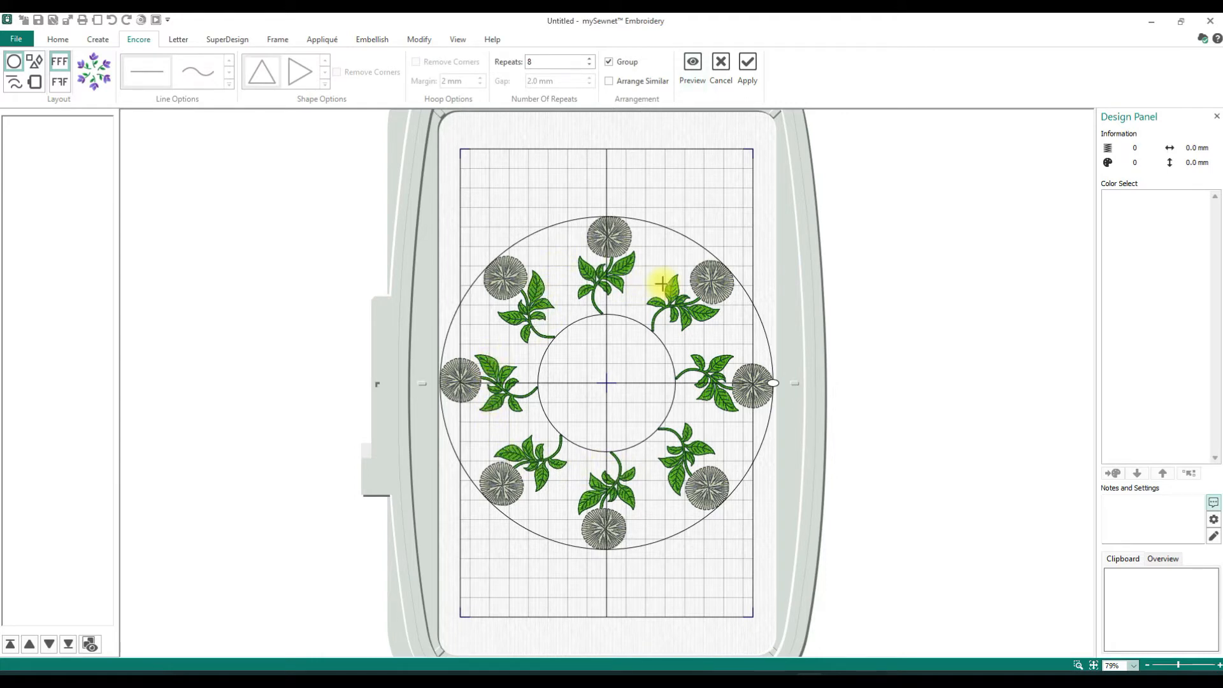
- Preview the poppy circle with alternate copies mirrored, and try a tight and a wider circle
click(59, 87)
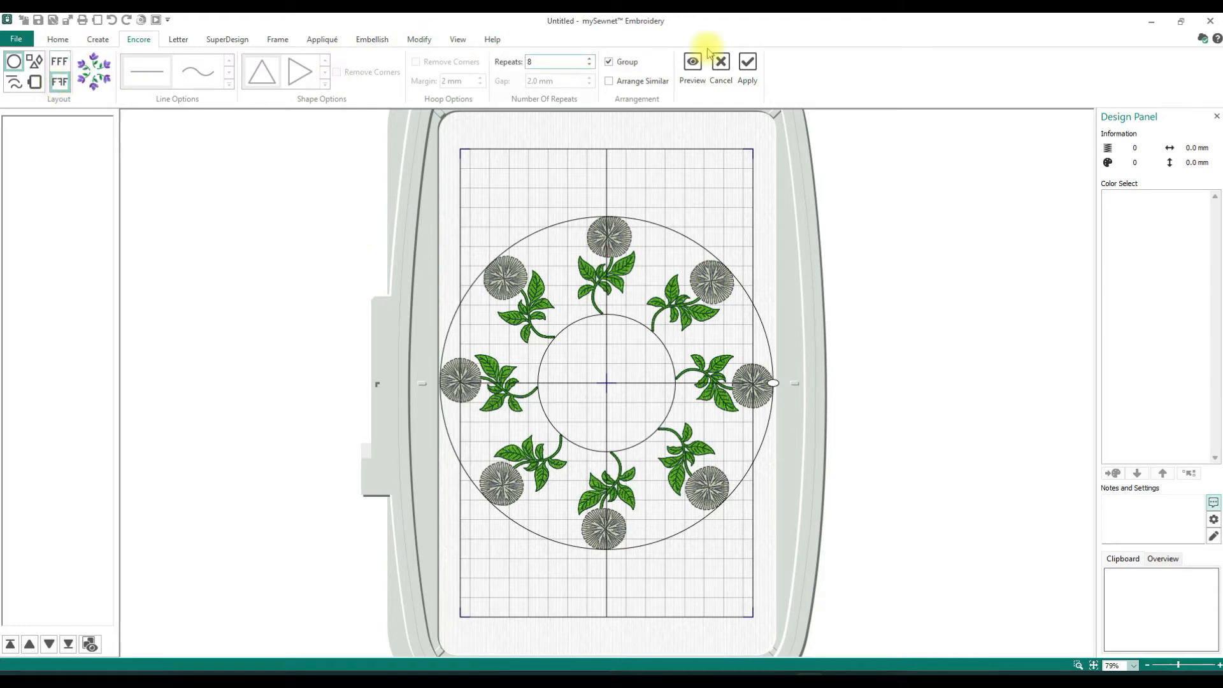
click(694, 64)
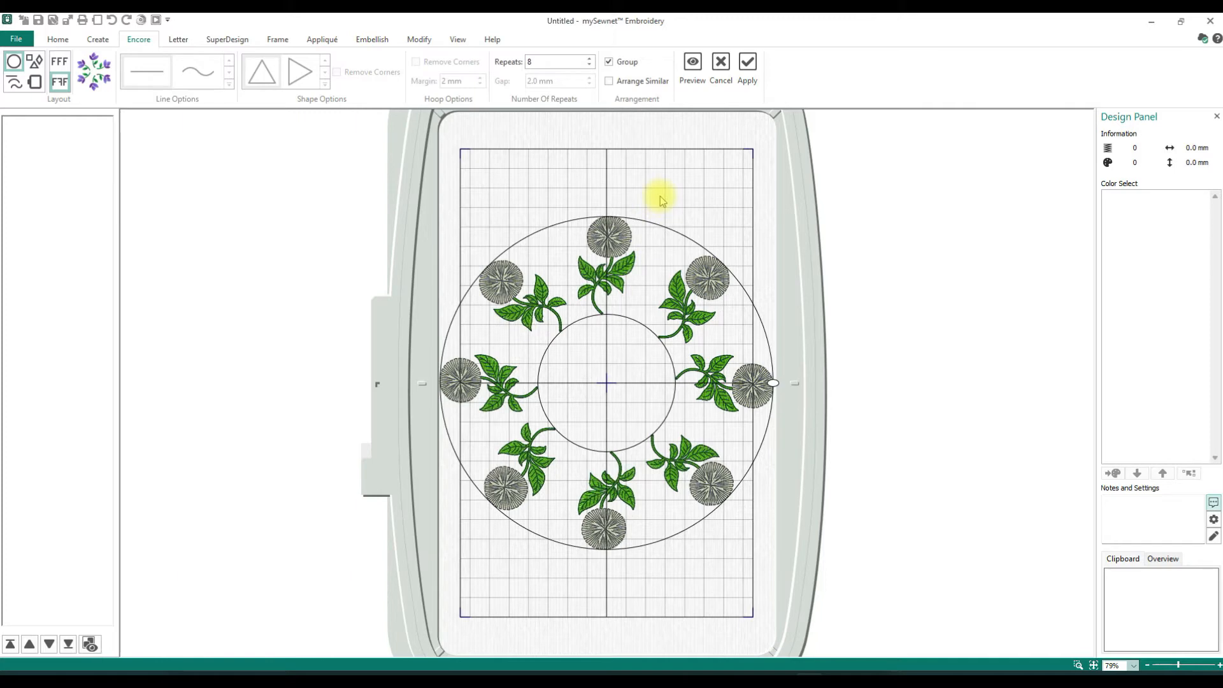
drag(606, 210, 589, 293)
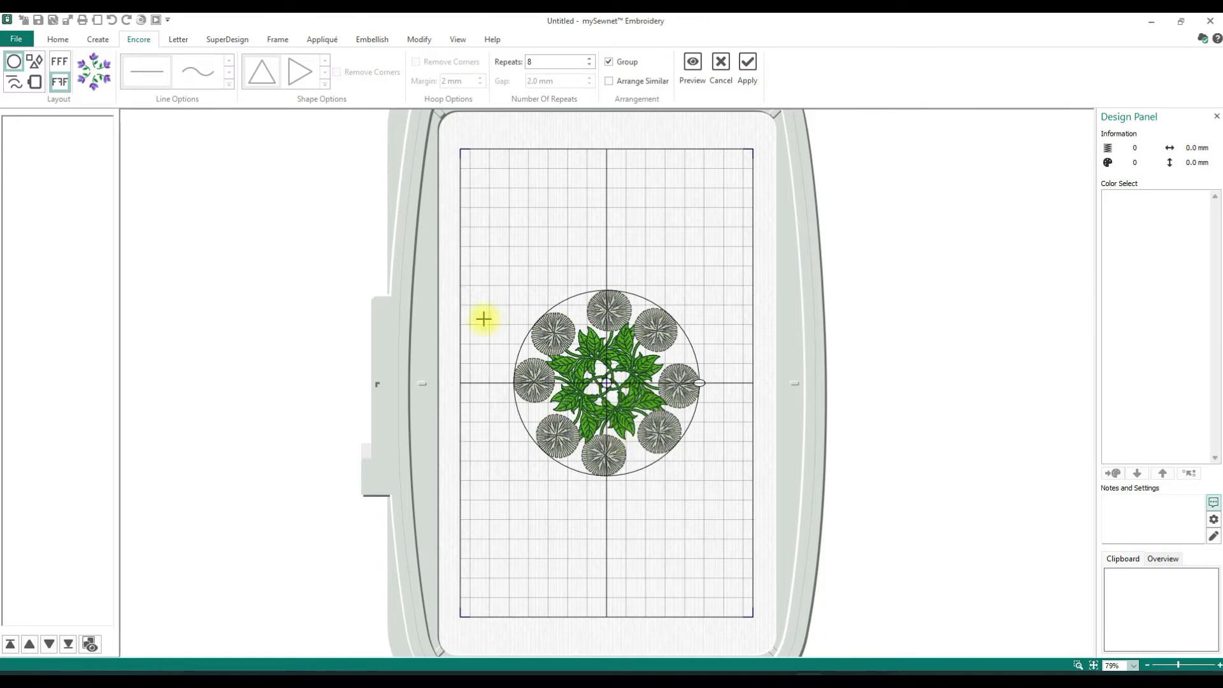
drag(618, 288, 634, 236)
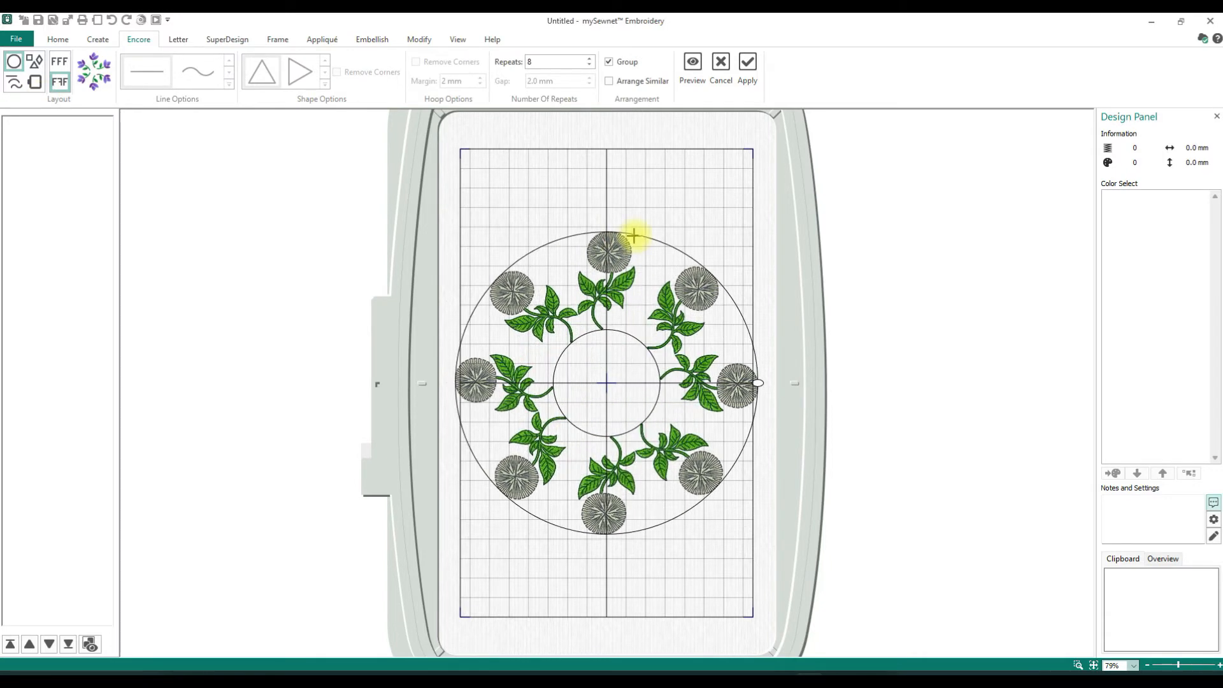
- Switch the Encore layout to Shape, look through the available shapes, and choose the octagon, shape 11
click(35, 62)
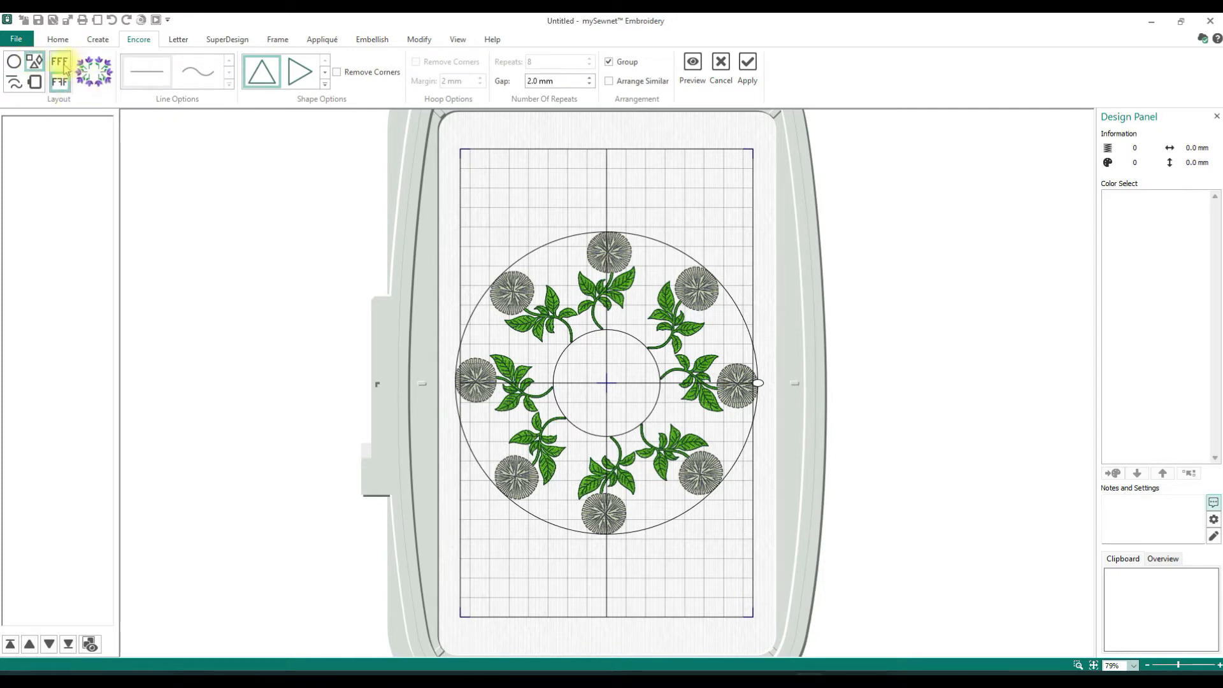
click(325, 86)
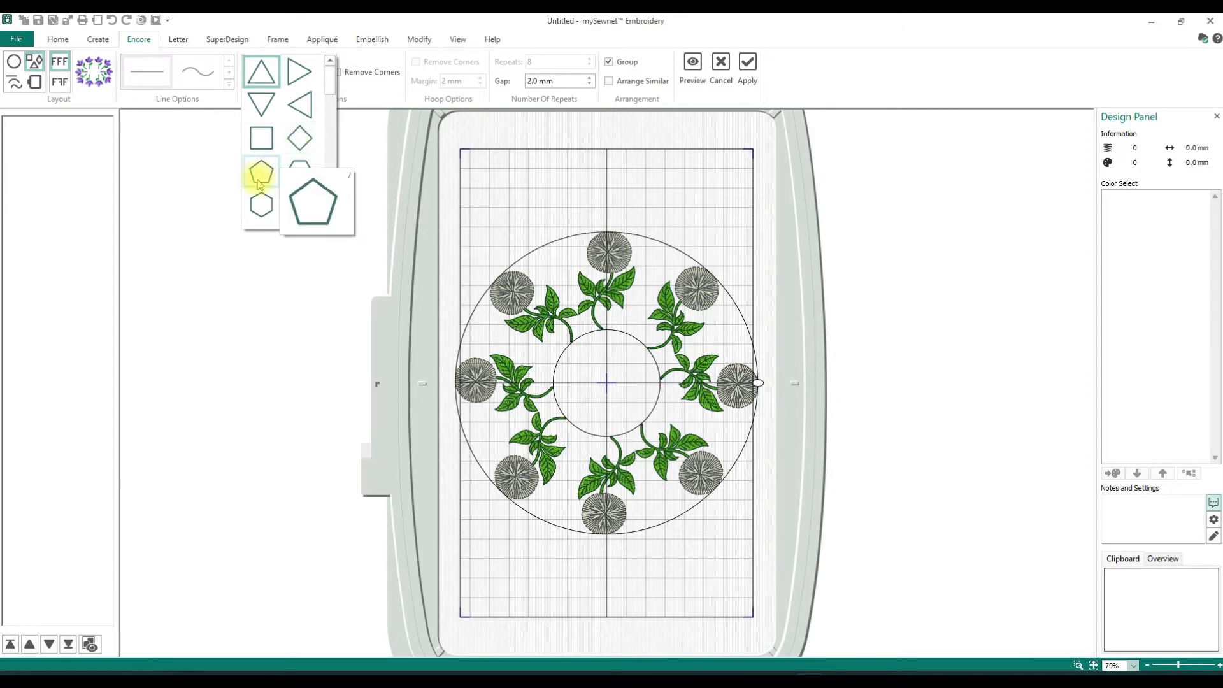
click(329, 218)
click(330, 217)
click(330, 218)
click(330, 217)
click(330, 217)
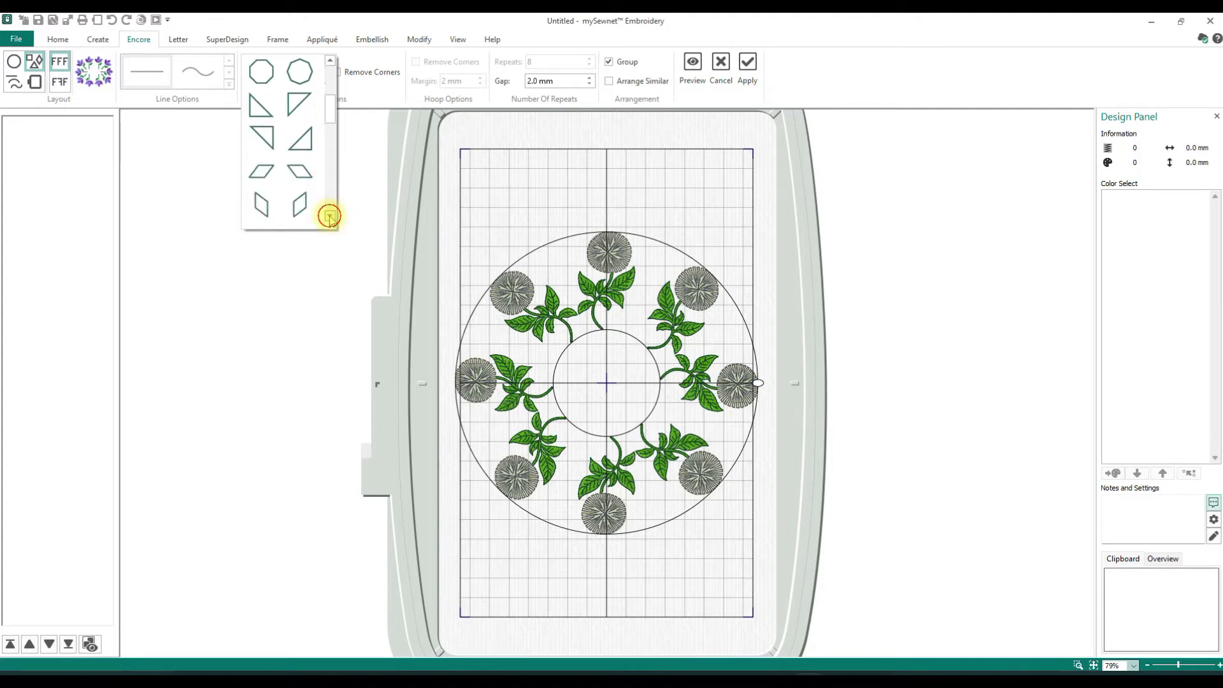
click(329, 217)
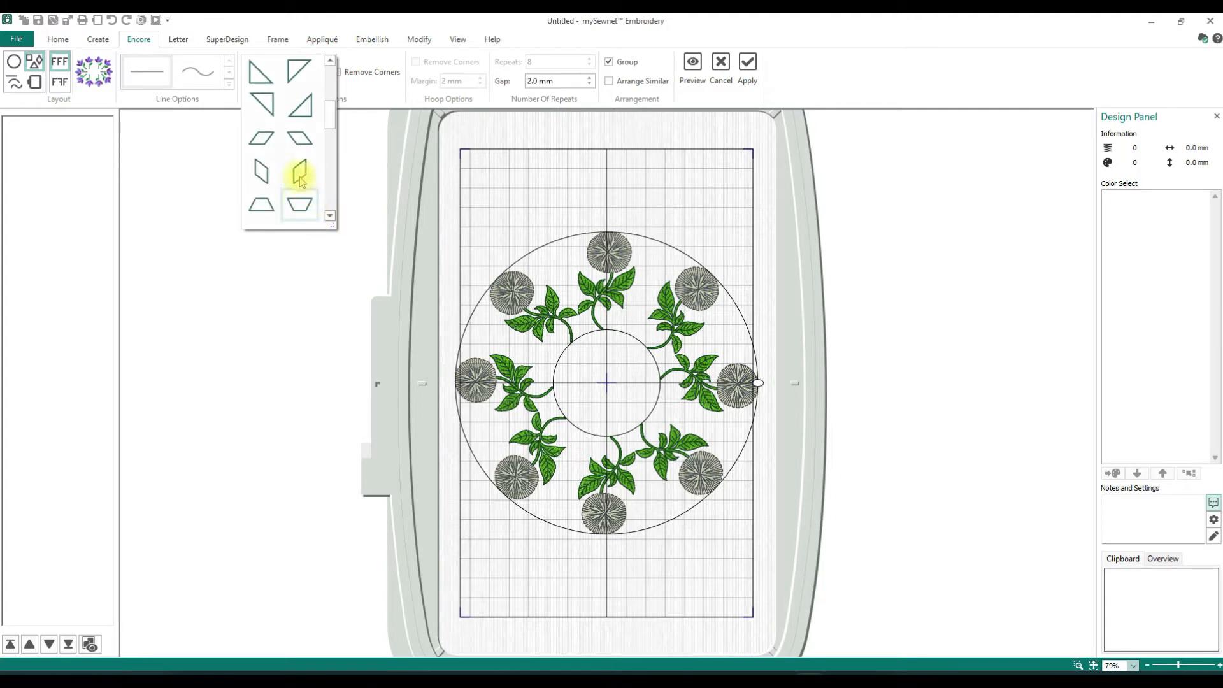
click(329, 217)
click(329, 217)
click(329, 217)
click(329, 217)
click(330, 217)
click(329, 217)
click(330, 217)
click(329, 217)
click(330, 217)
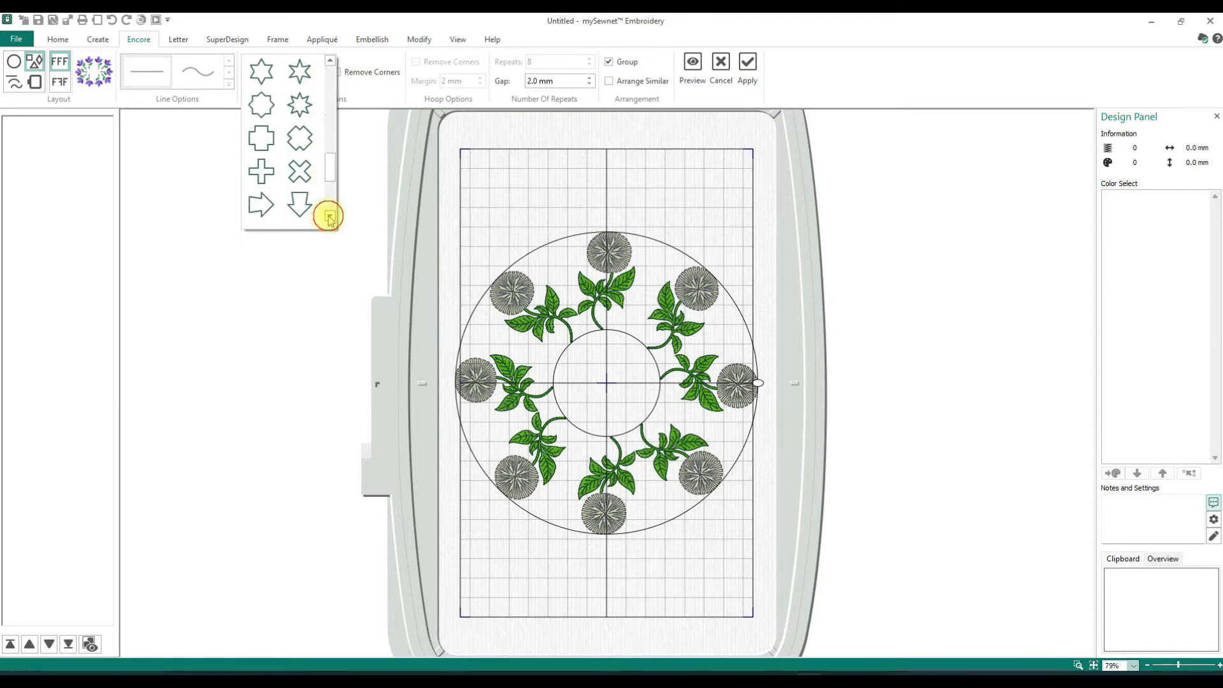
click(330, 218)
click(330, 217)
click(329, 217)
click(329, 217)
drag(330, 199, 331, 98)
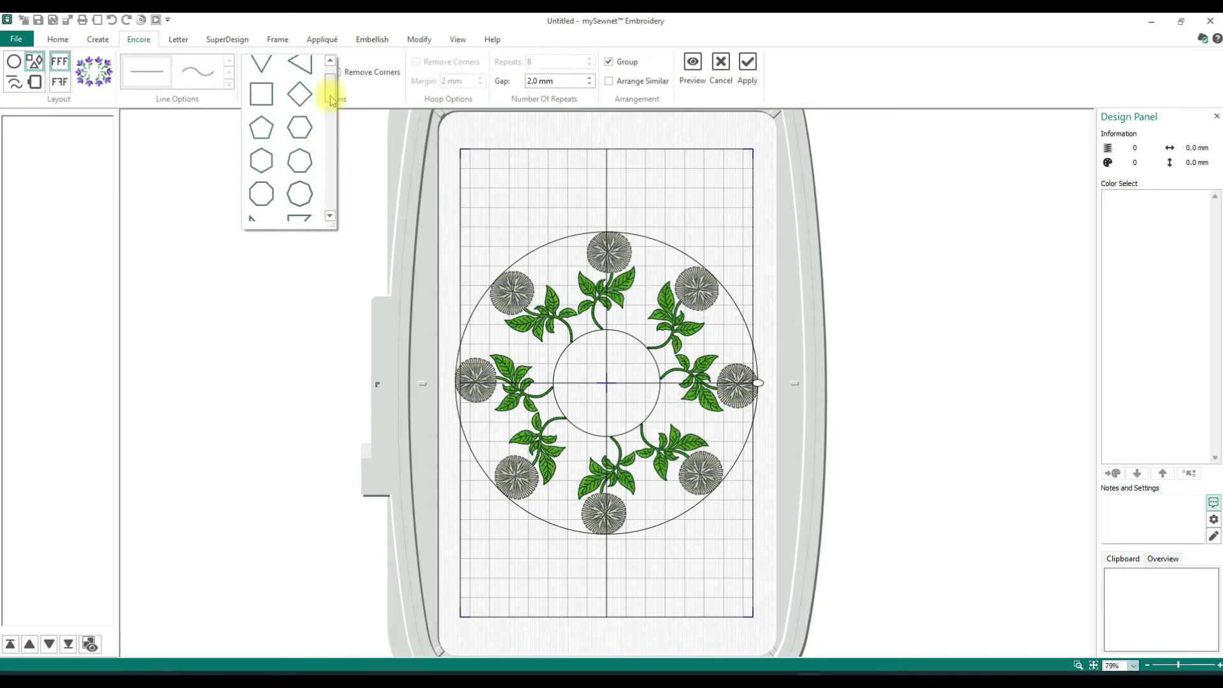
mouse_move(261, 202)
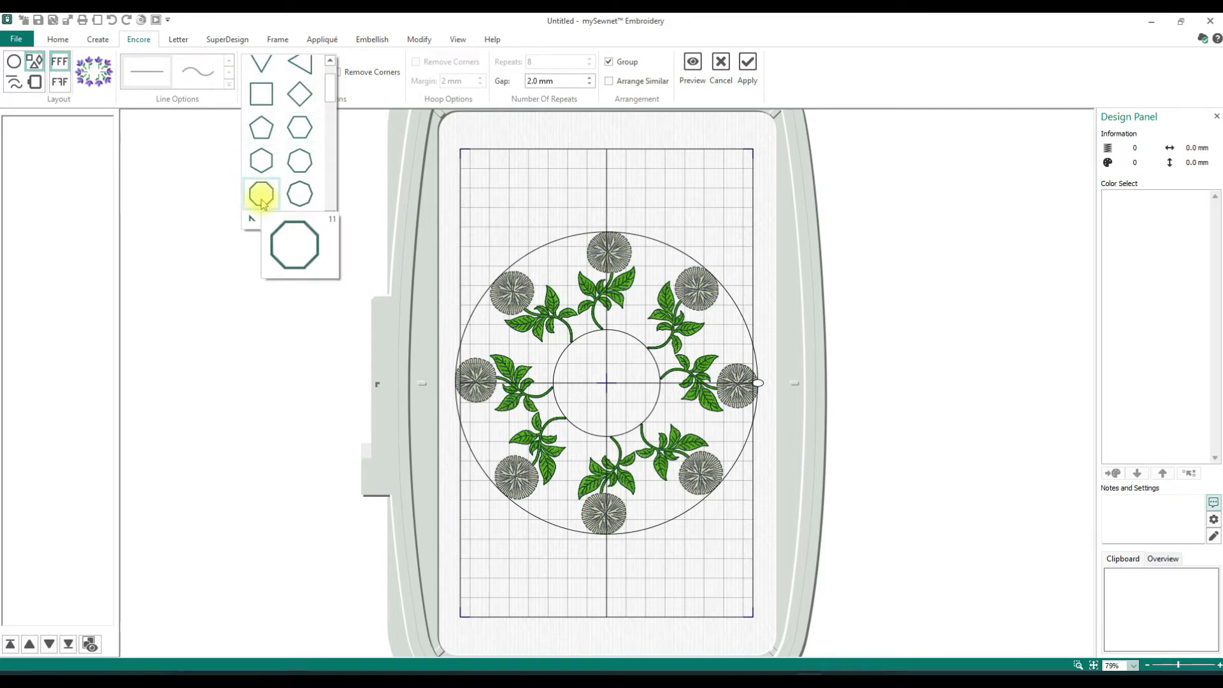
click(261, 198)
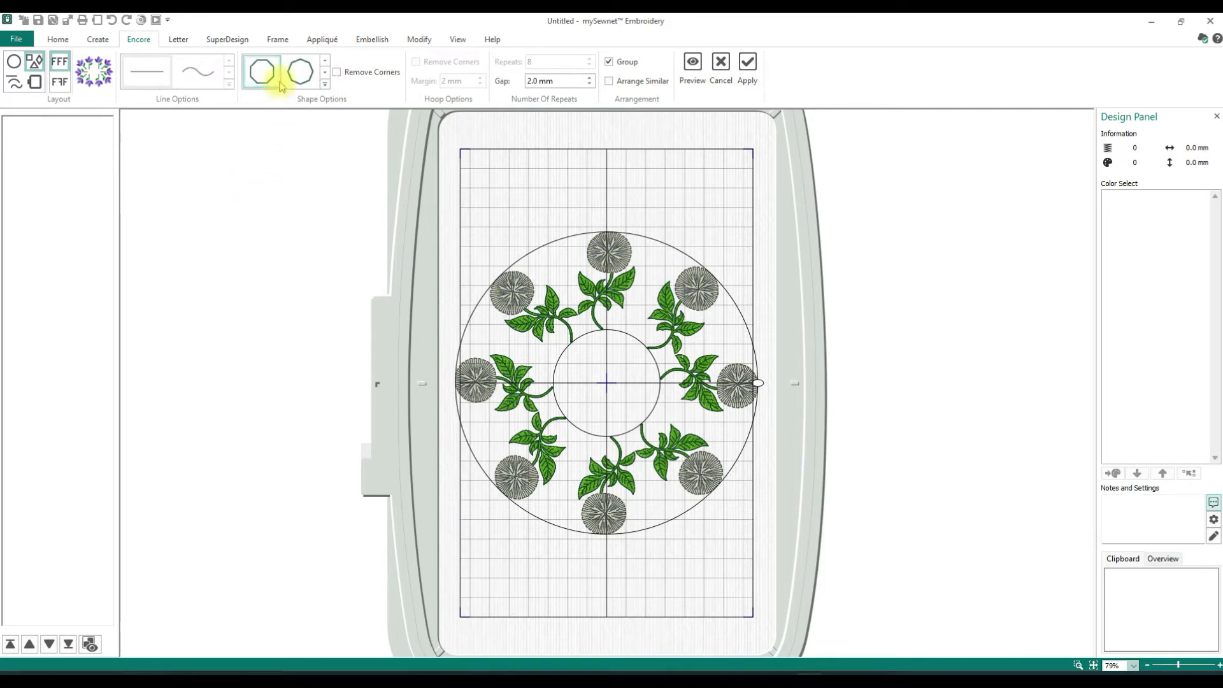
click(326, 84)
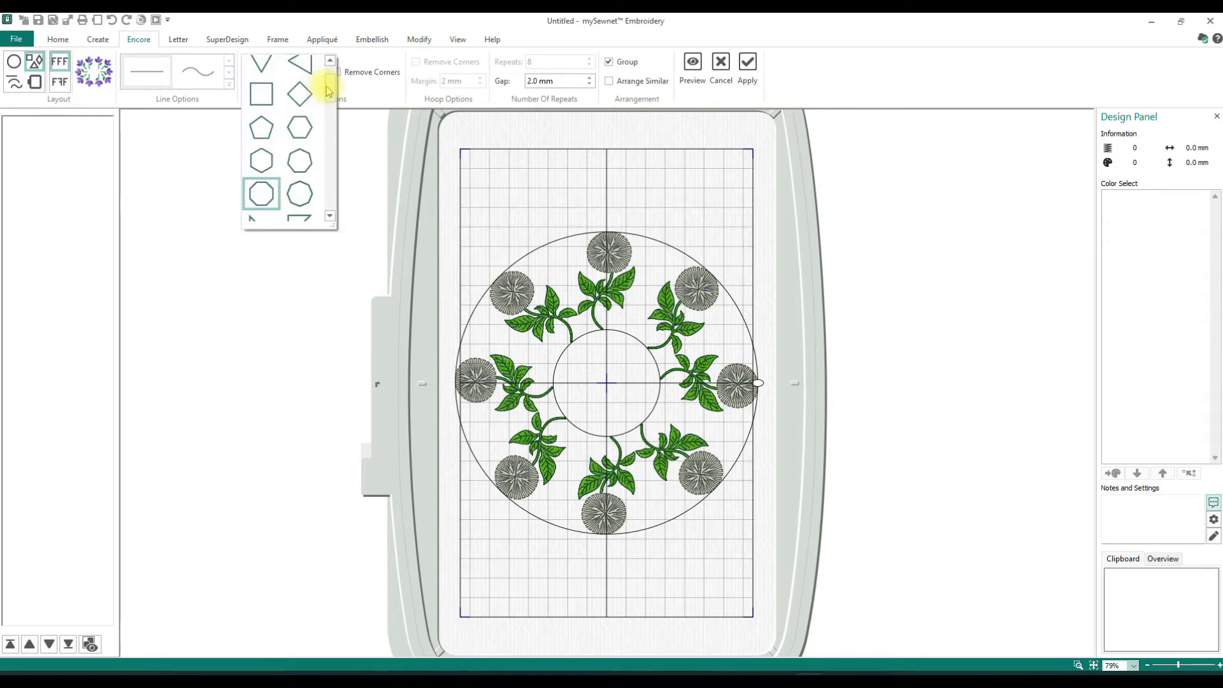
click(330, 62)
click(357, 60)
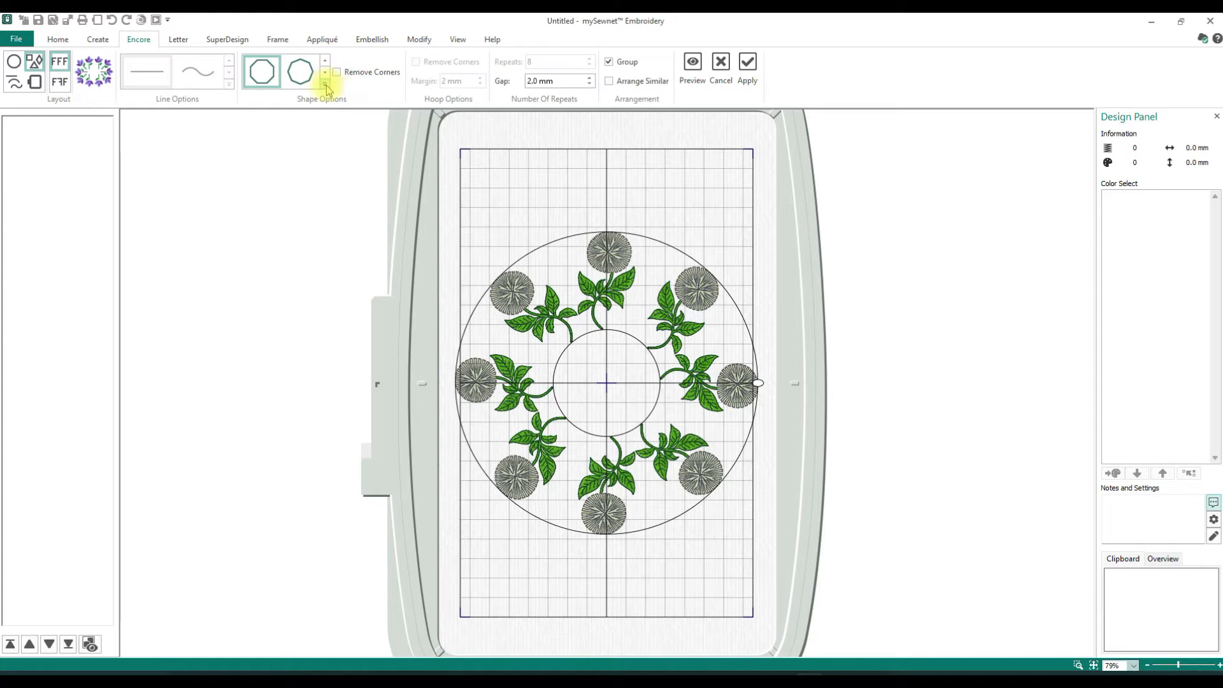
click(326, 85)
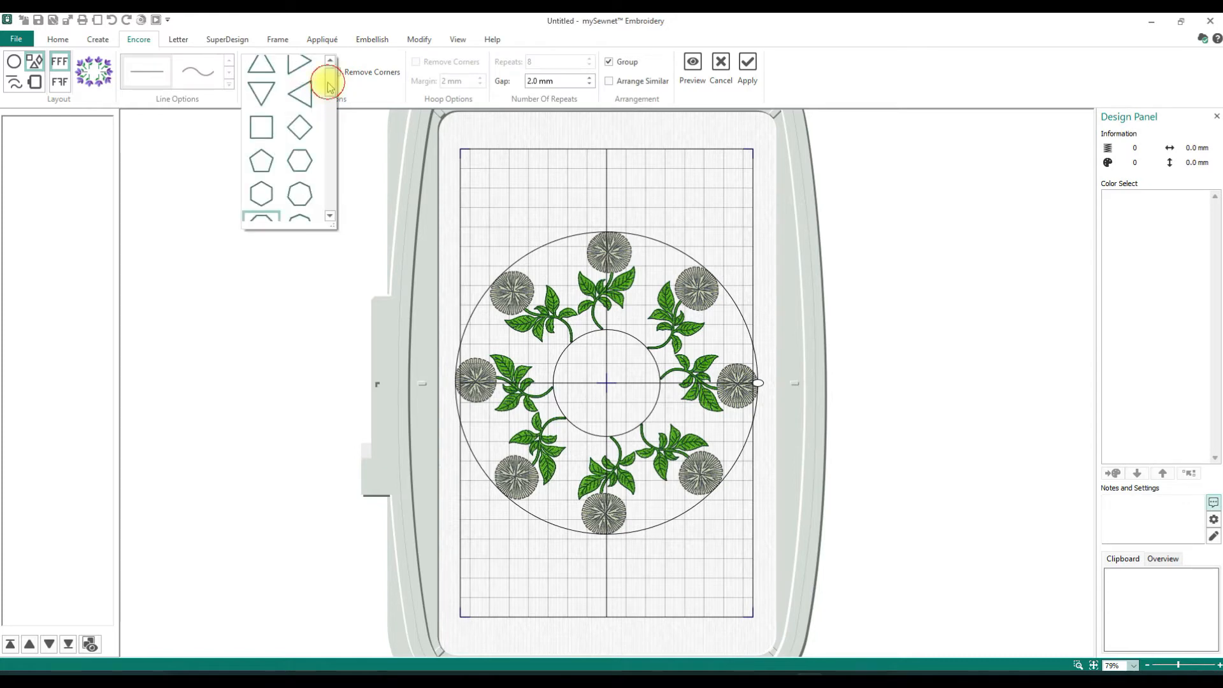
scroll(327, 88, down, 1)
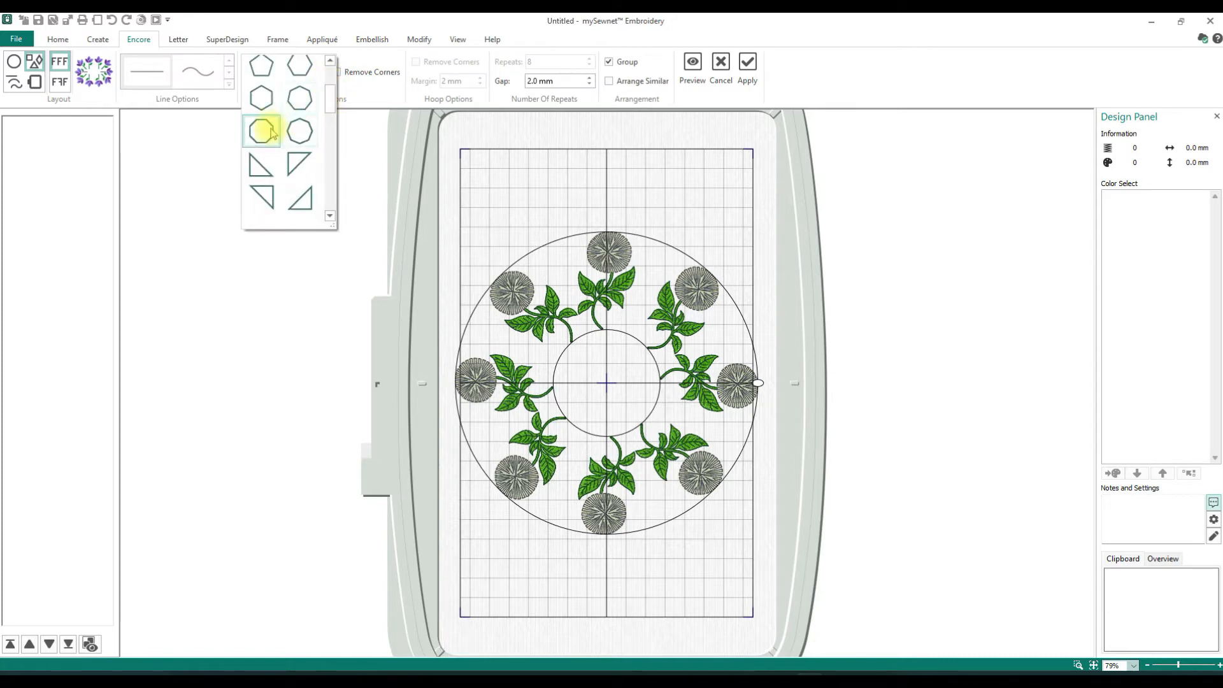
mouse_move(272, 132)
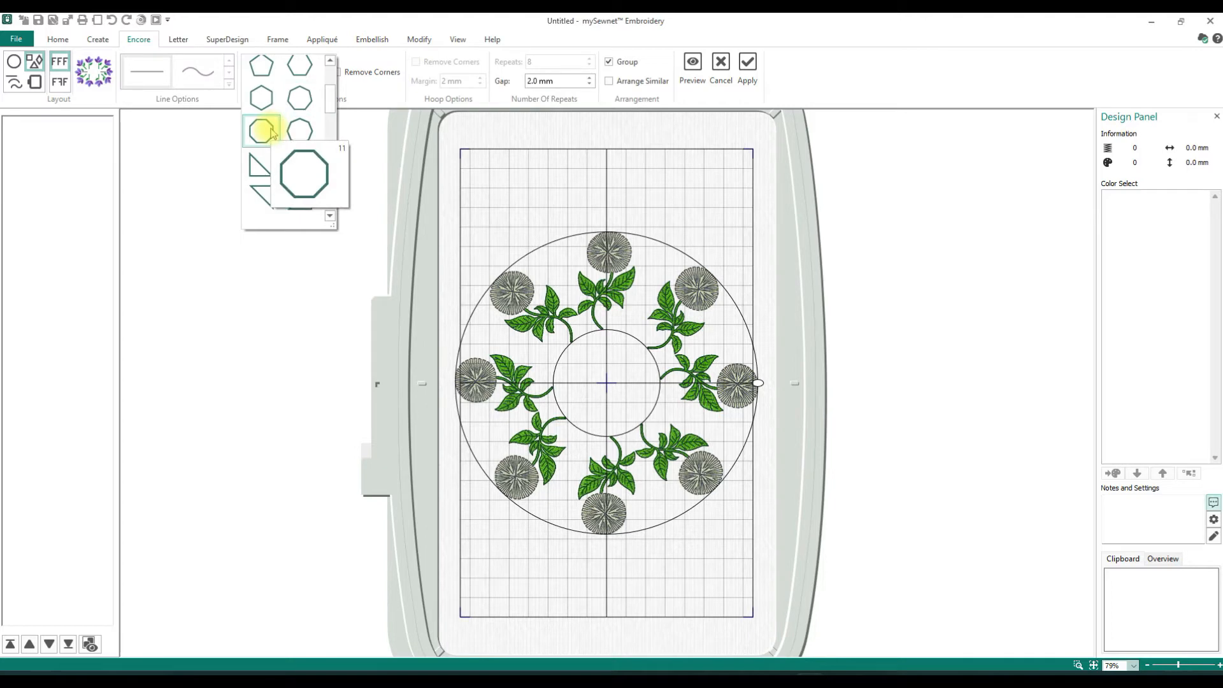
- Preview the poppies around the octagon with the 2.0 mm gap, and enlarge the arrangement in width and height
click(533, 83)
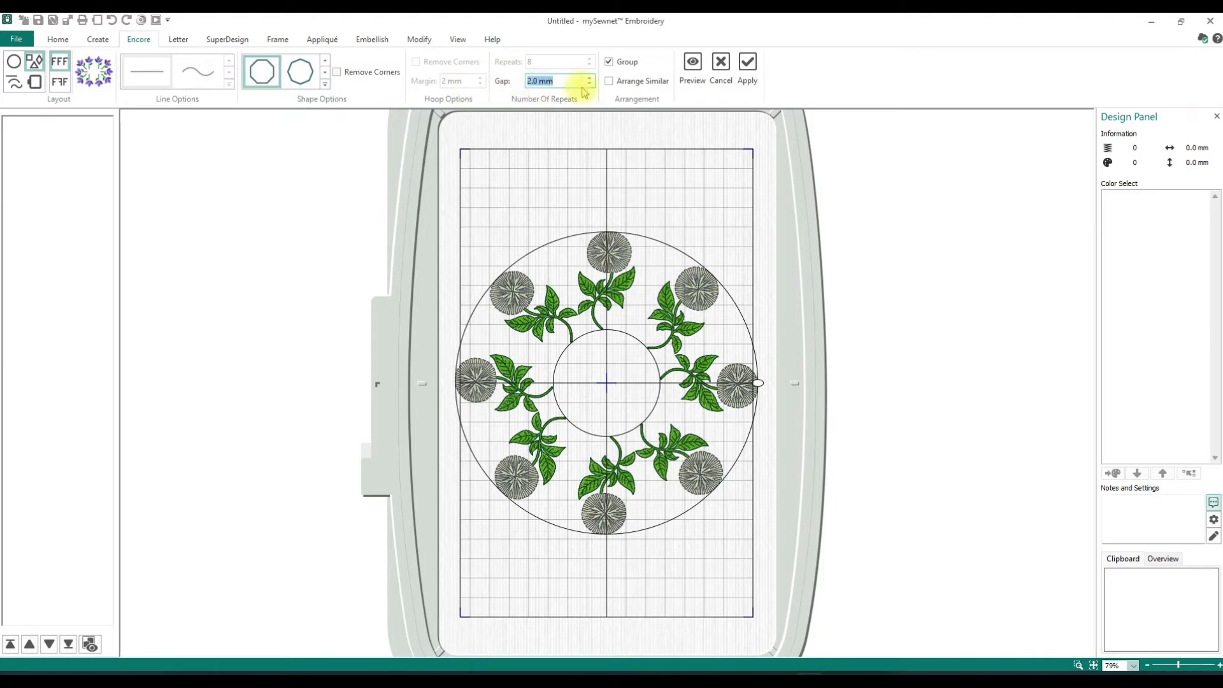
click(693, 69)
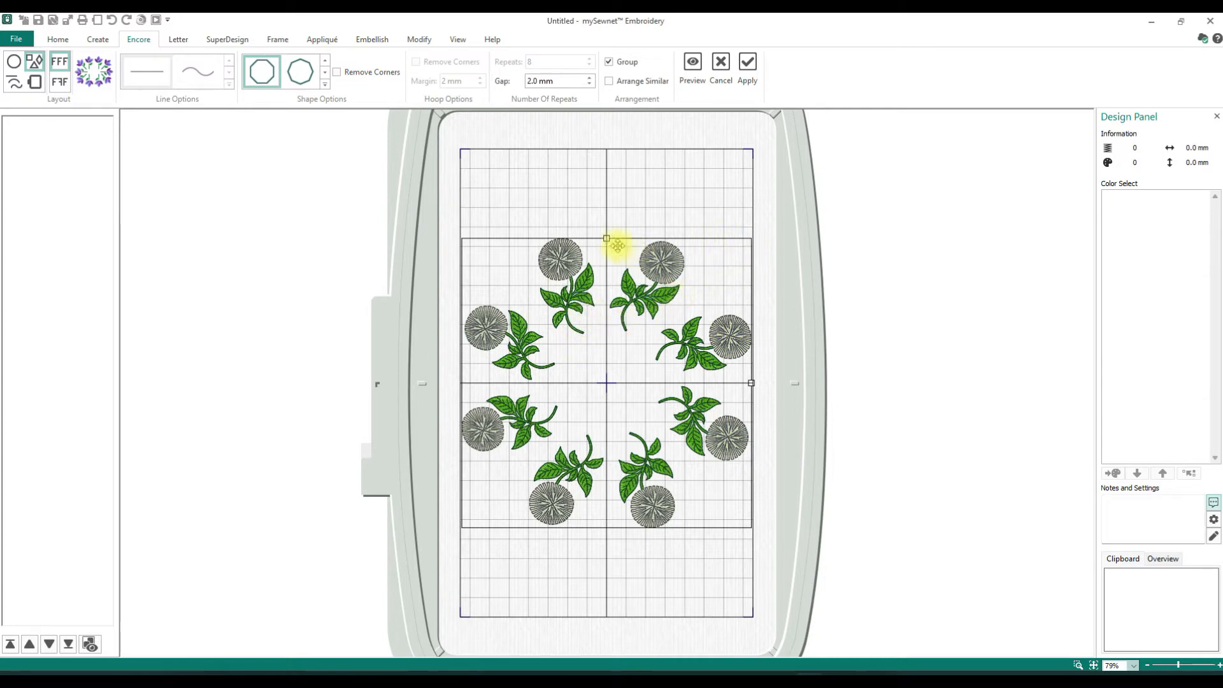
drag(607, 240, 634, 230)
mouse_move(751, 383)
mouse_down()
mouse_move(686, 385)
mouse_move(769, 386)
mouse_up()
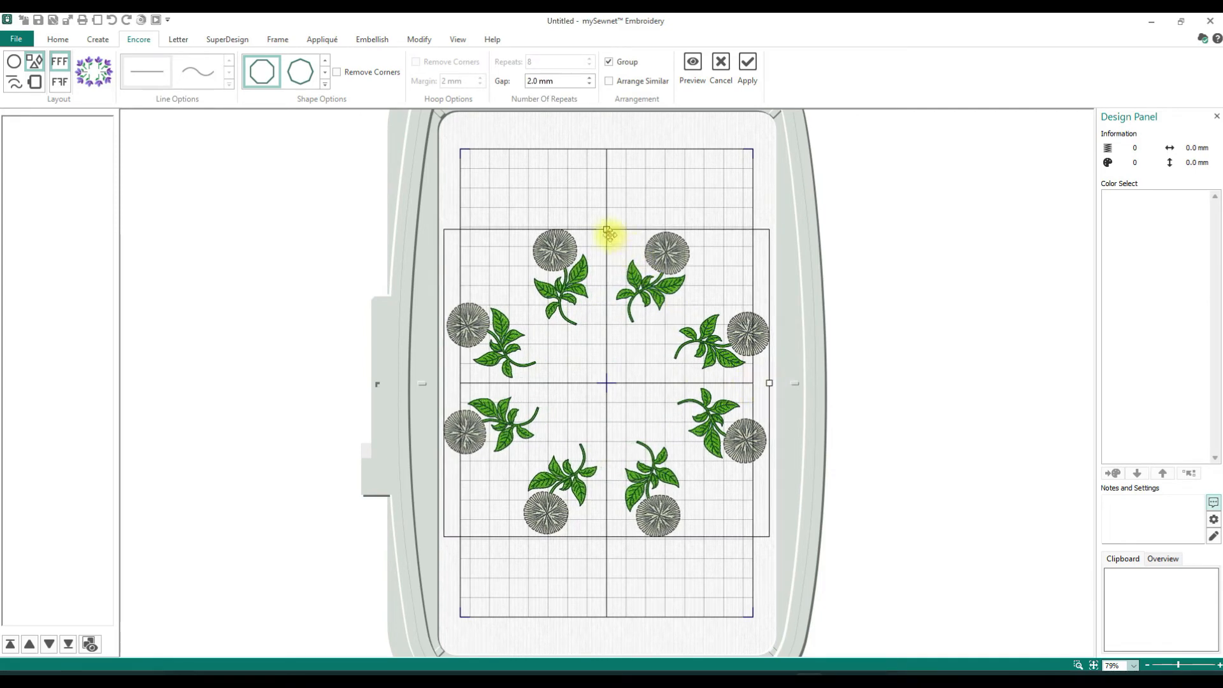
drag(607, 230, 607, 182)
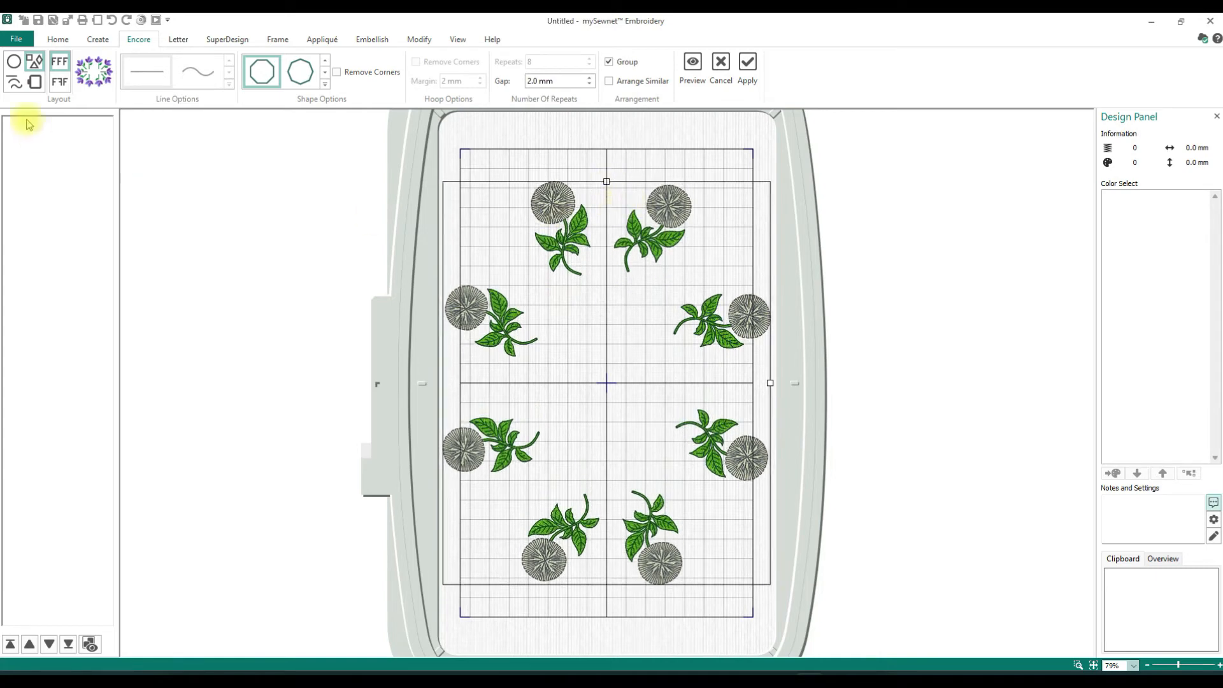
- Switch the shape to the right triangle with its square corner at the lower left, and apply the poppy arrangement
click(322, 84)
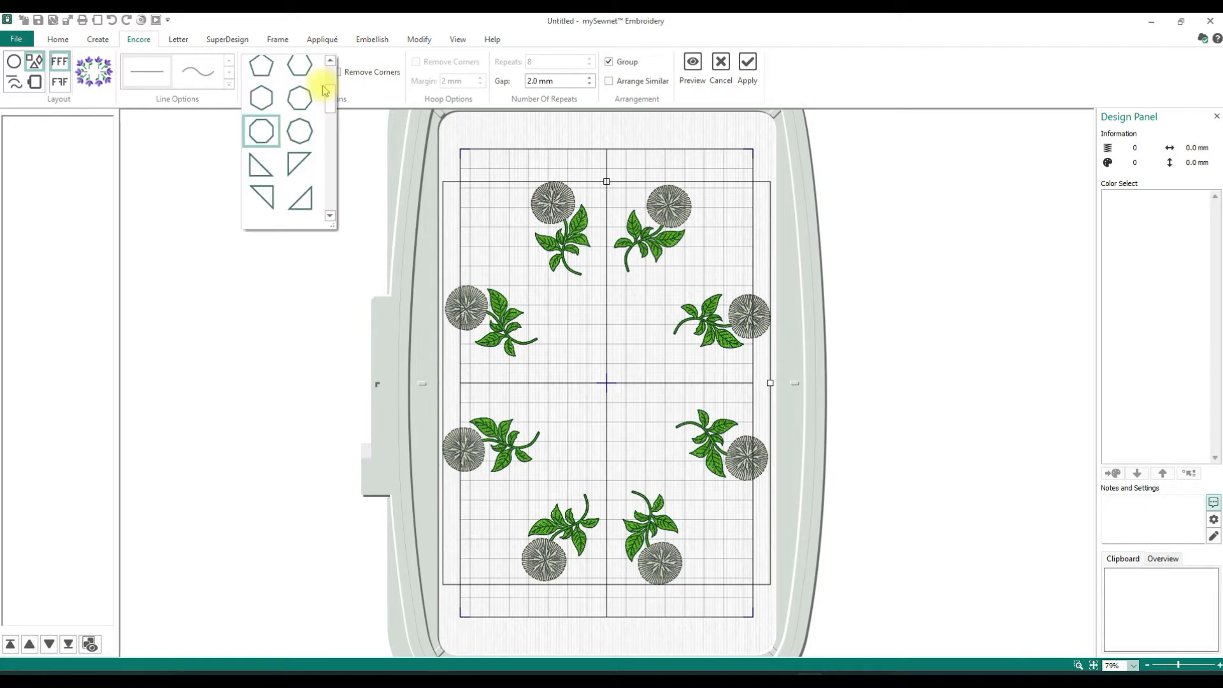
click(262, 163)
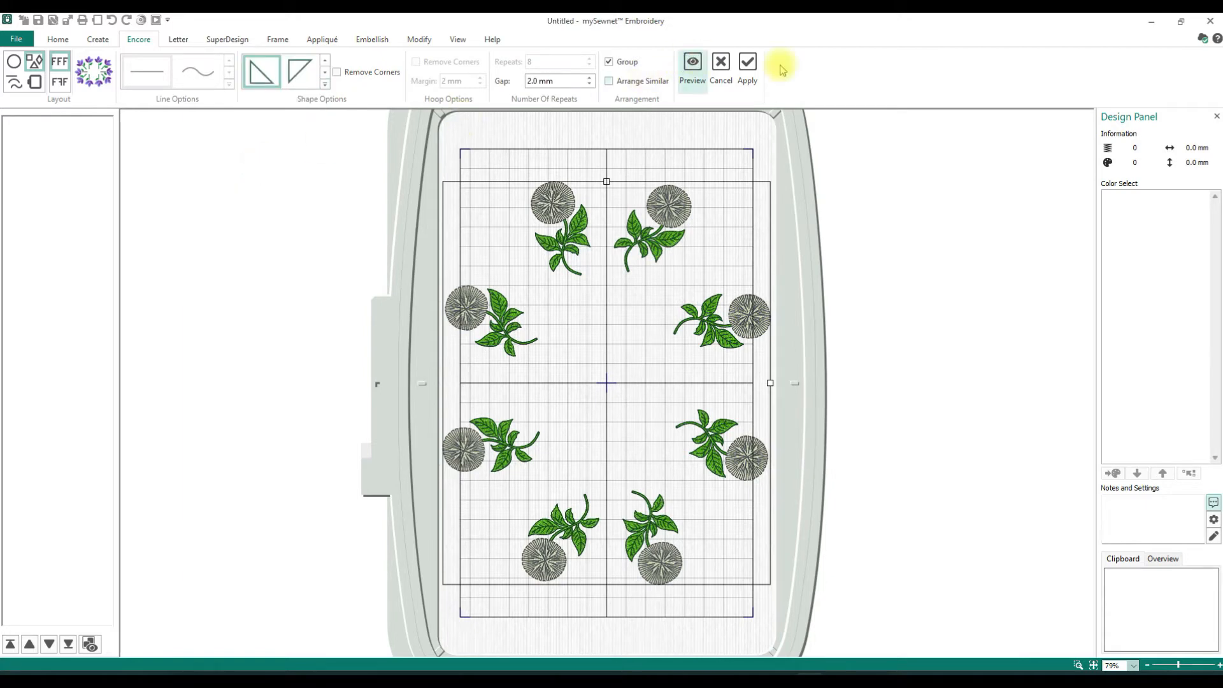
click(752, 69)
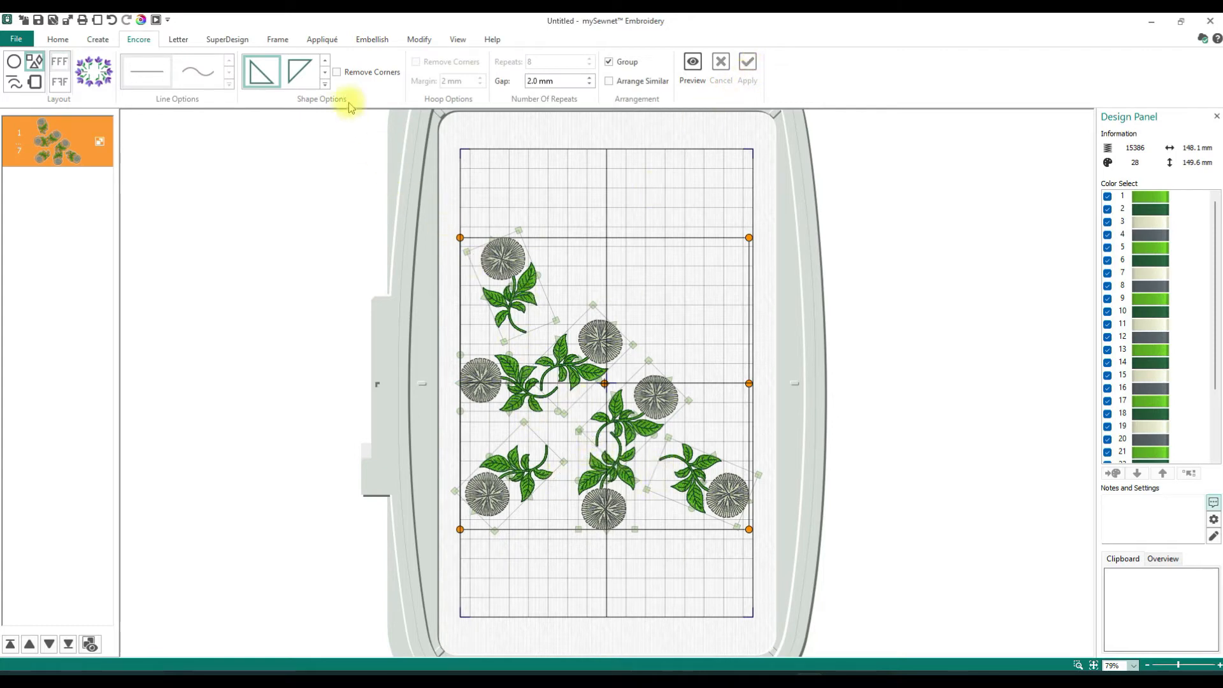
- Preview the applied poppy group repeated around the upward-pointing triangle with the 2.0 mm gap
click(325, 84)
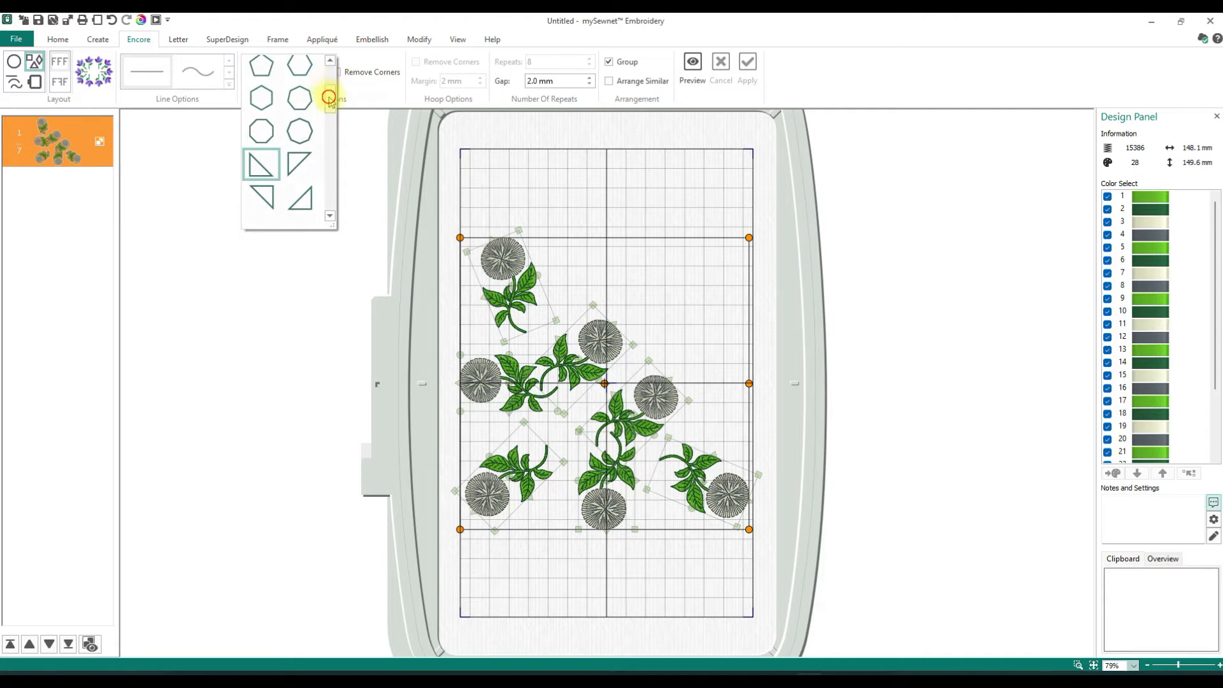
drag(329, 97, 332, 83)
click(259, 75)
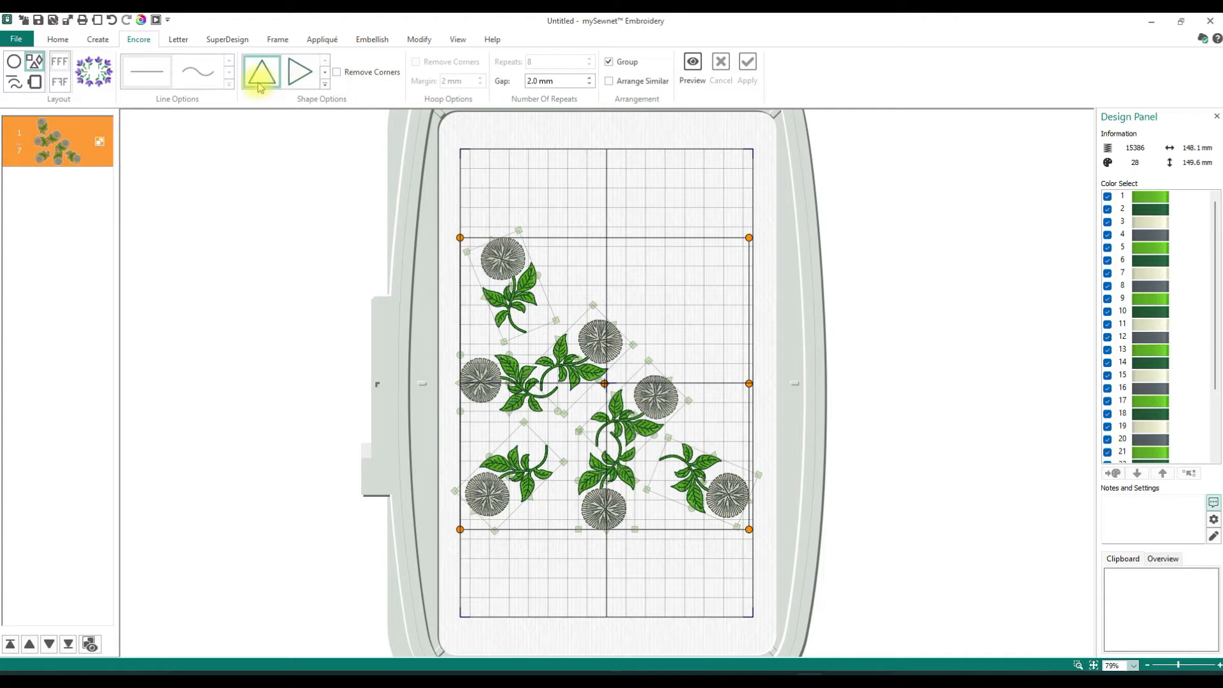
click(694, 61)
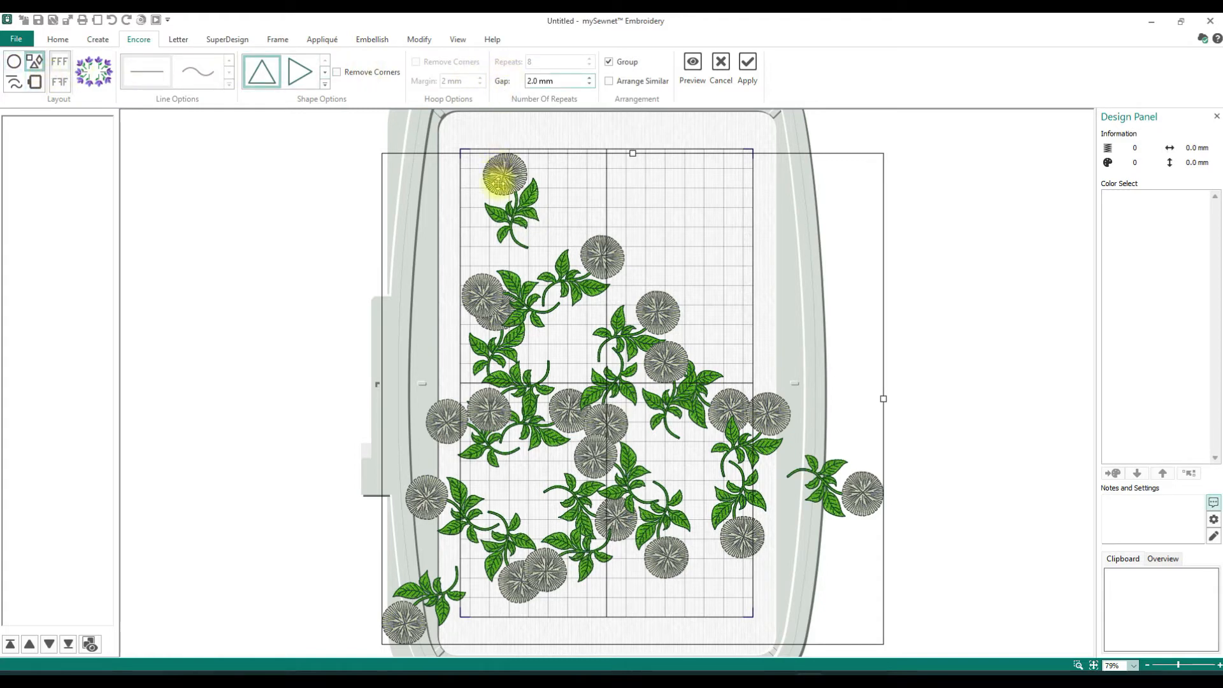
- Preview the poppy group repeated around the square and around the diamond
click(324, 86)
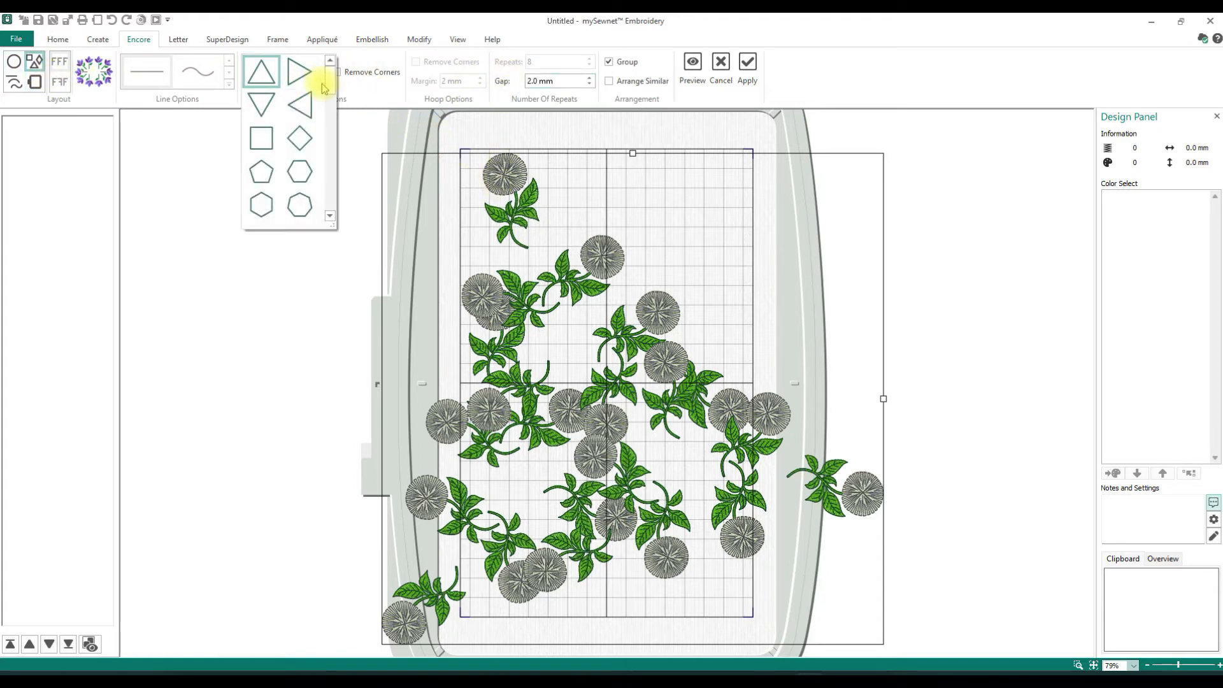
click(261, 139)
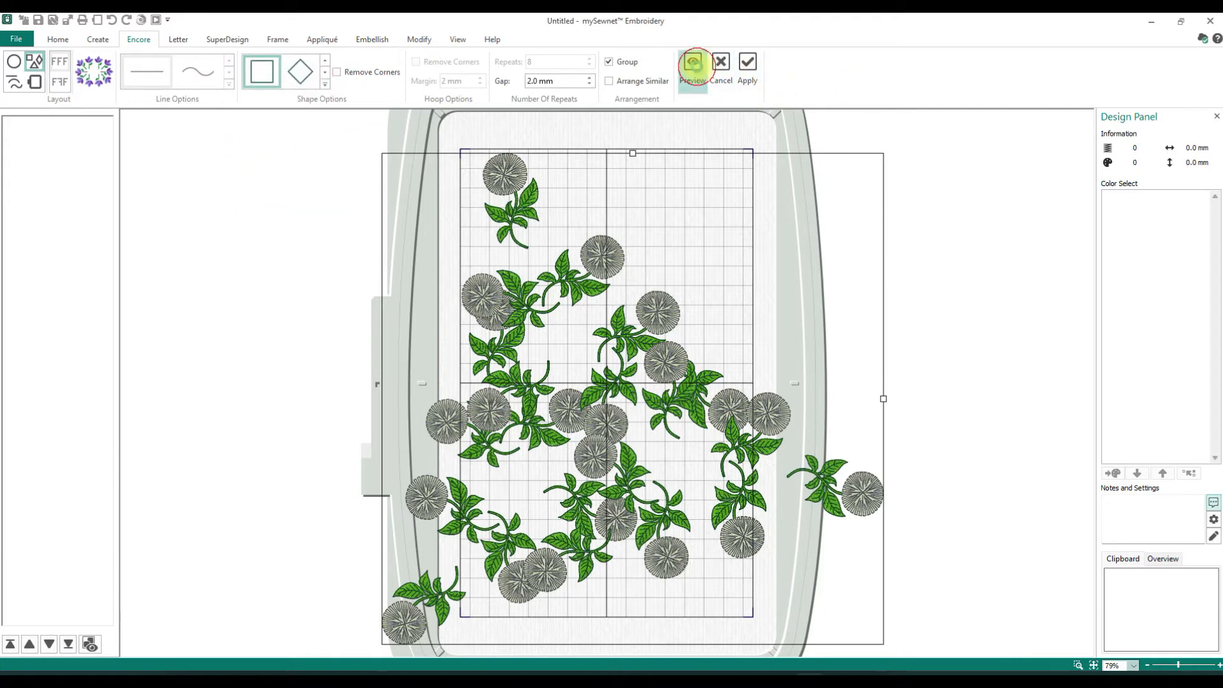
click(695, 67)
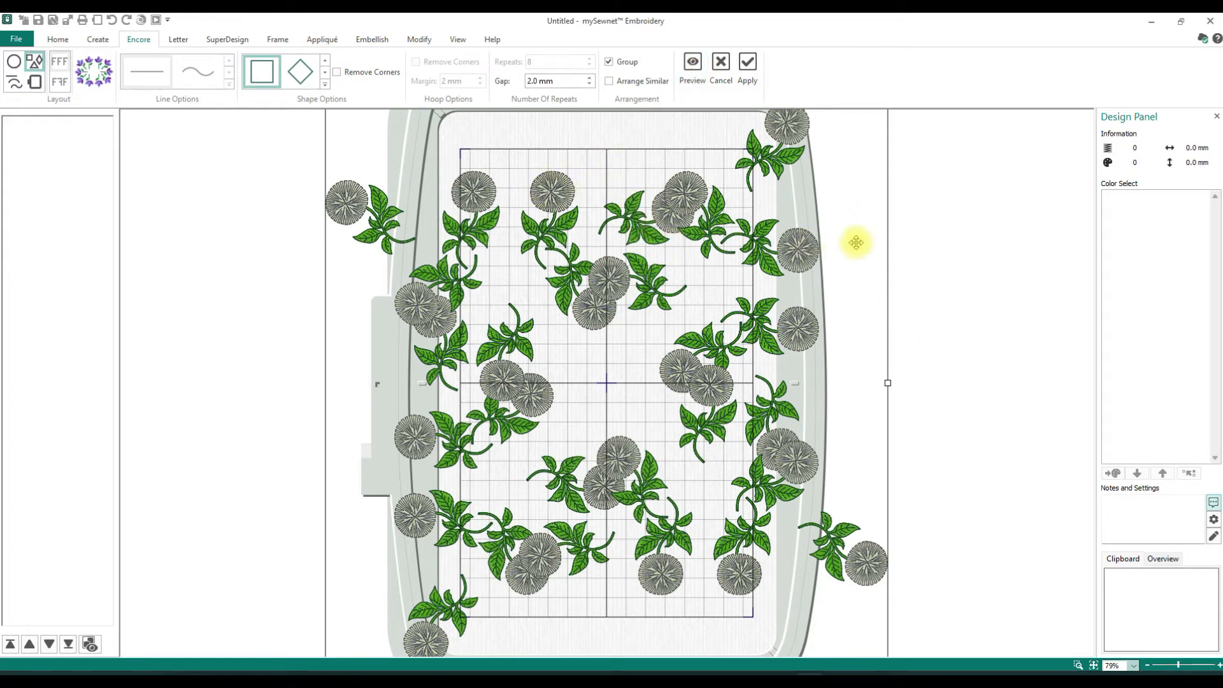
click(298, 72)
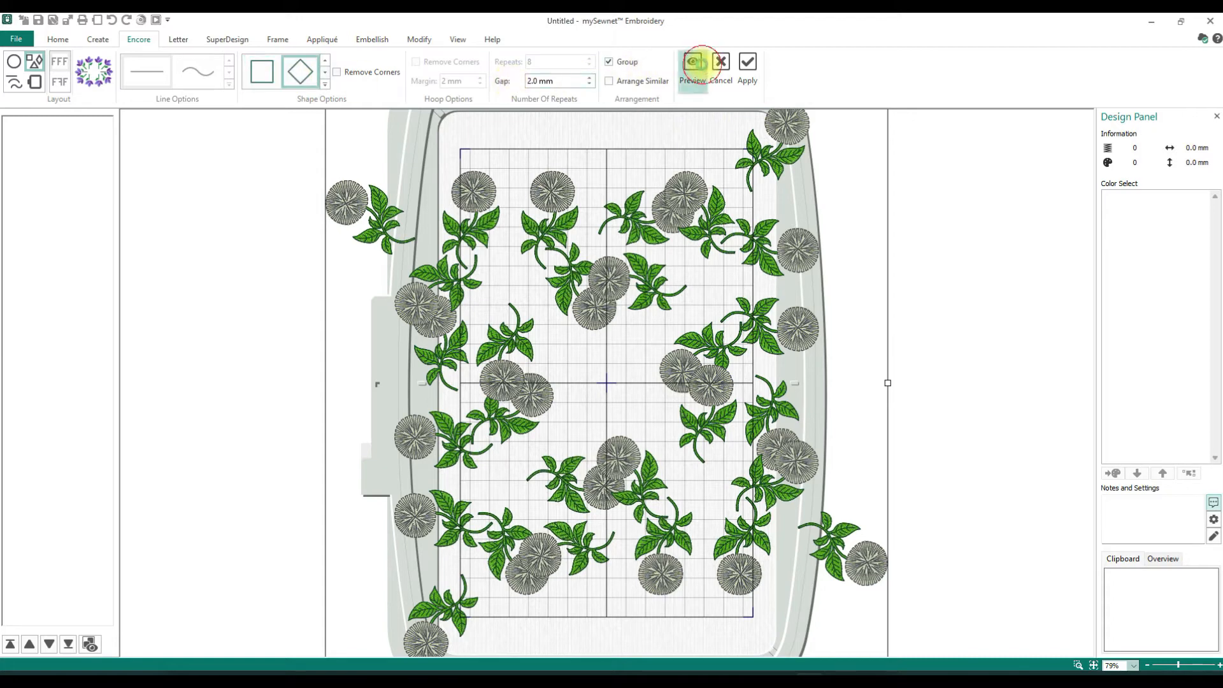
click(699, 69)
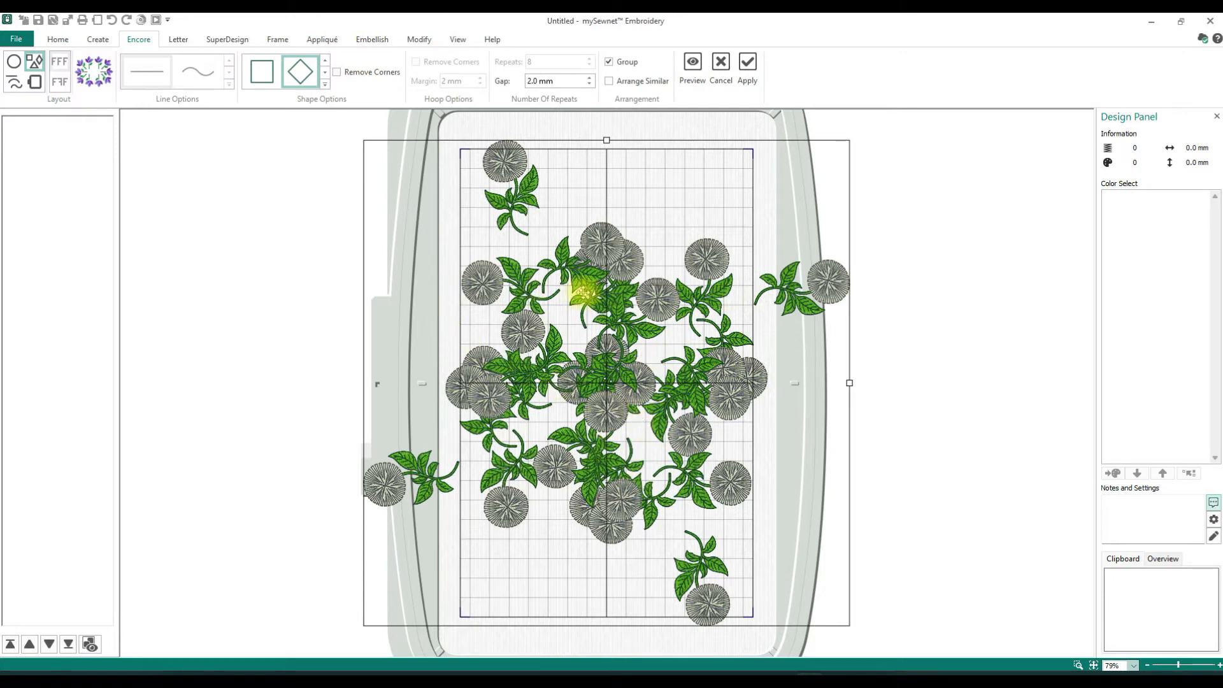
- Preview the diamond arrangement with the gap set to 10 mm, and widen the layout
click(589, 76)
click(589, 76)
click(590, 75)
click(589, 76)
click(590, 76)
click(590, 77)
click(590, 77)
click(590, 76)
click(590, 77)
click(590, 76)
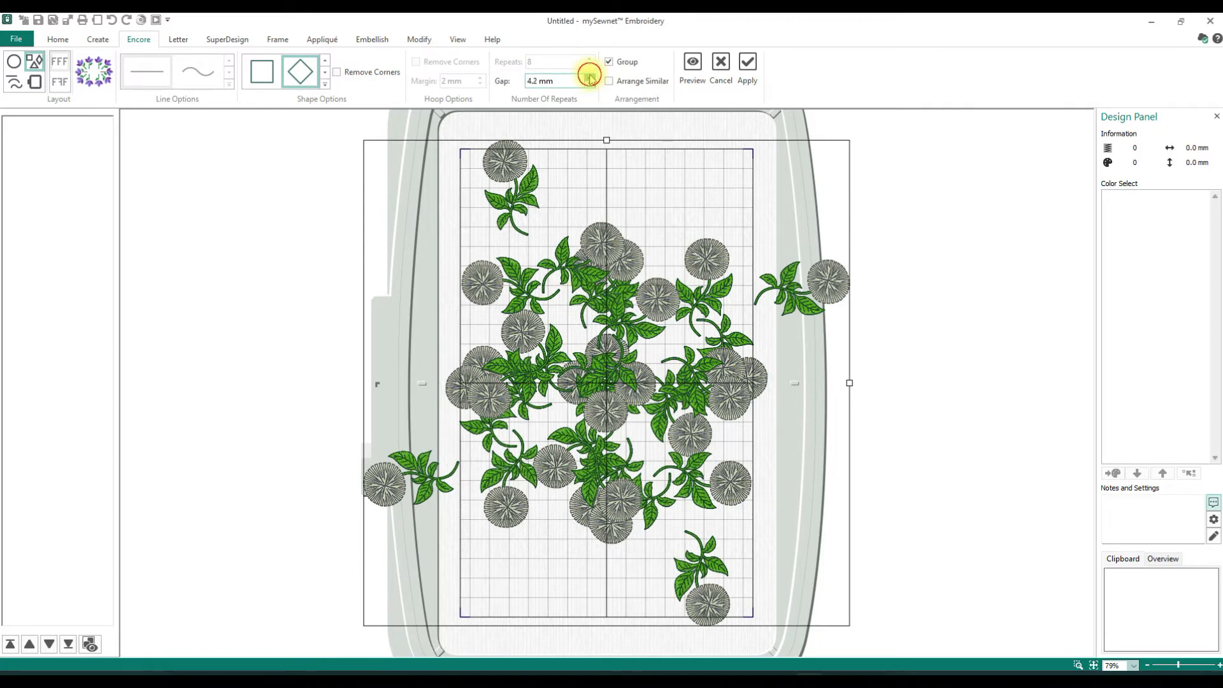
click(590, 77)
click(590, 77)
click(590, 77)
click(590, 77)
click(590, 76)
click(590, 76)
double_click(530, 81)
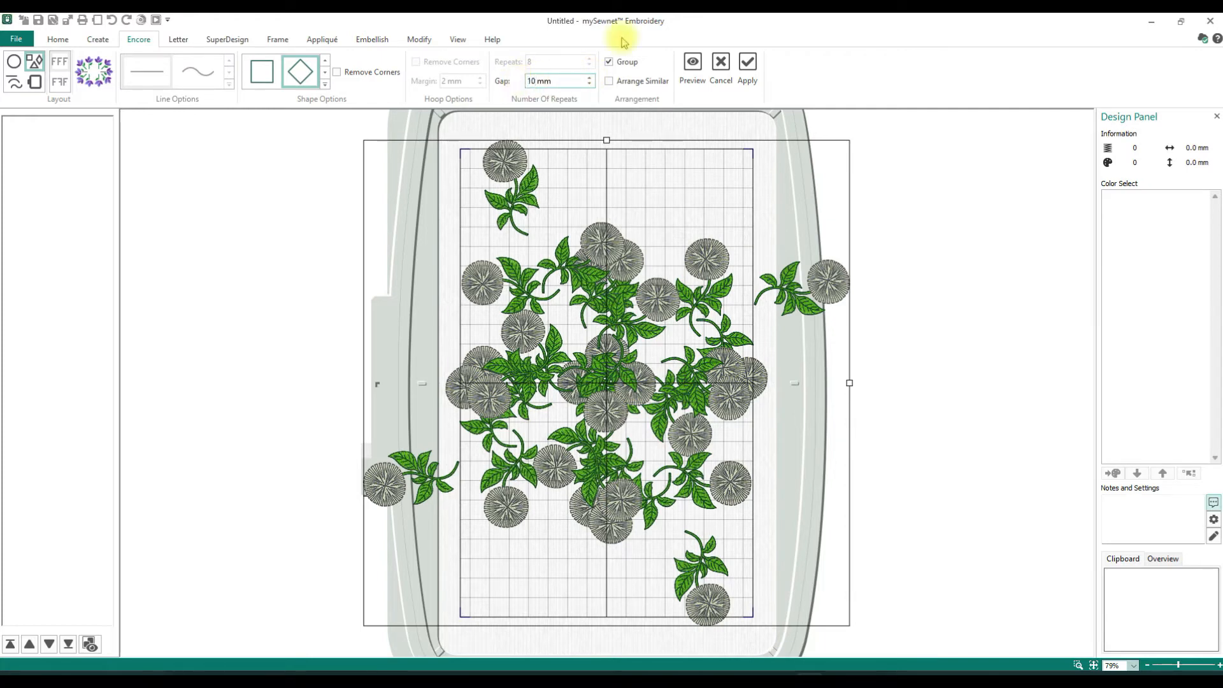
click(693, 64)
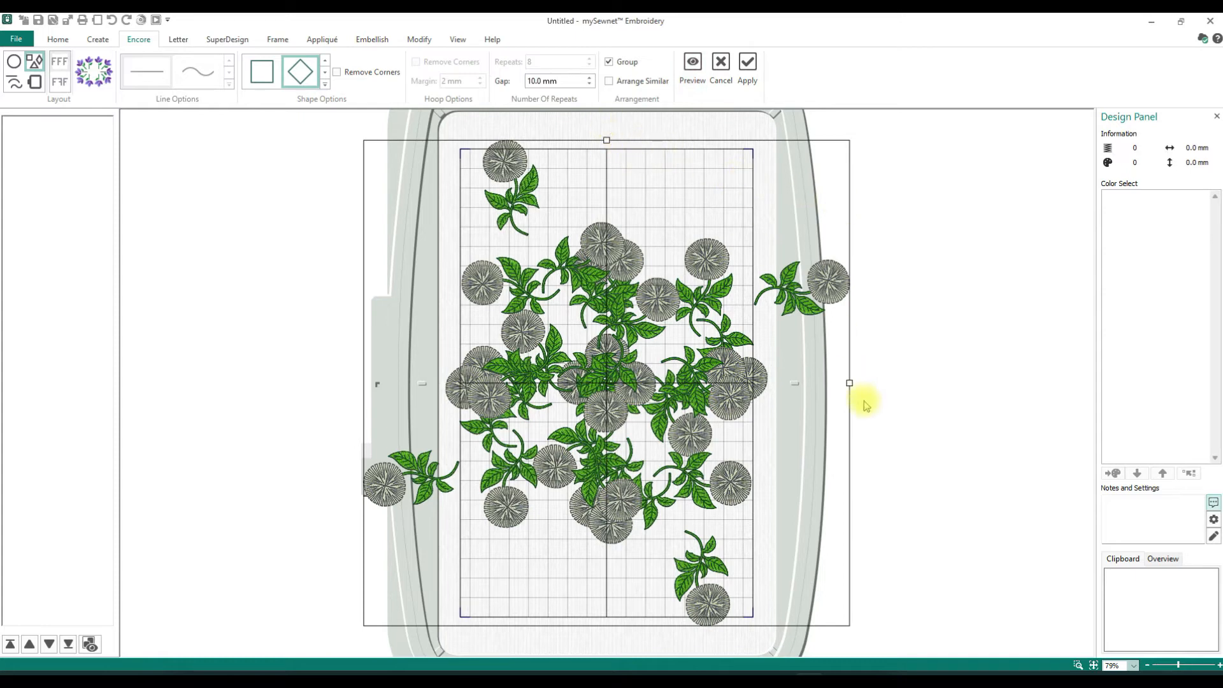
drag(850, 383, 903, 384)
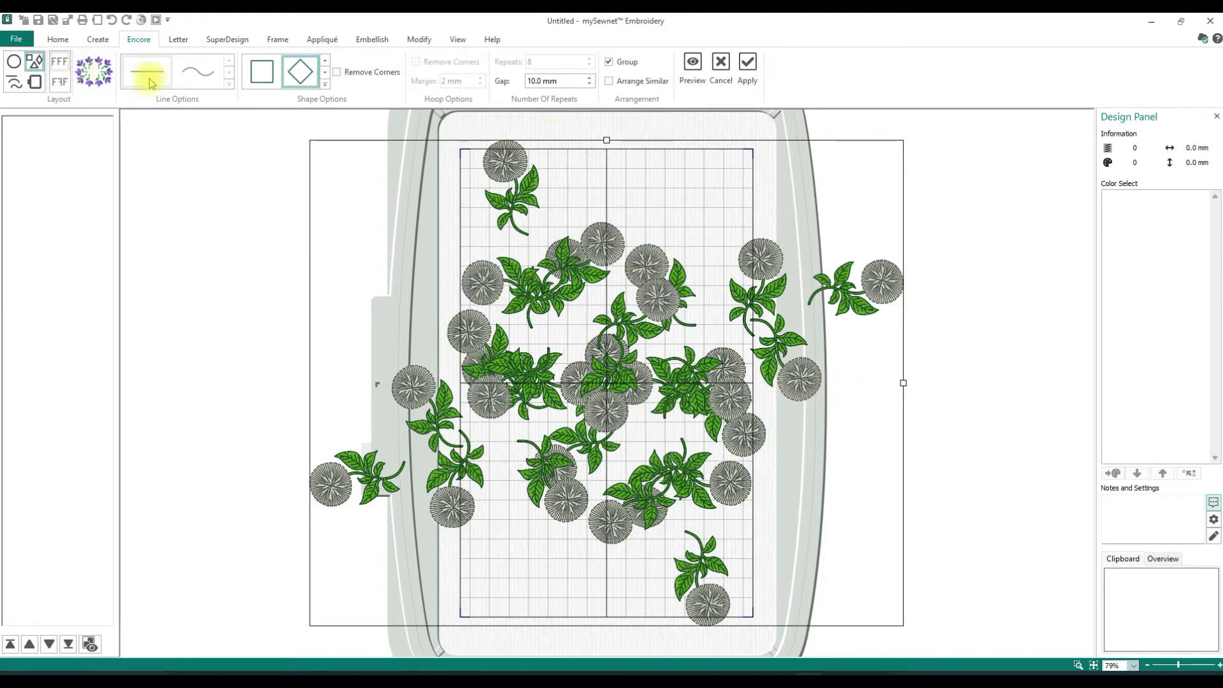
- Select the square shape, then cancel the preview and undo the applied triangle arrangement
click(325, 85)
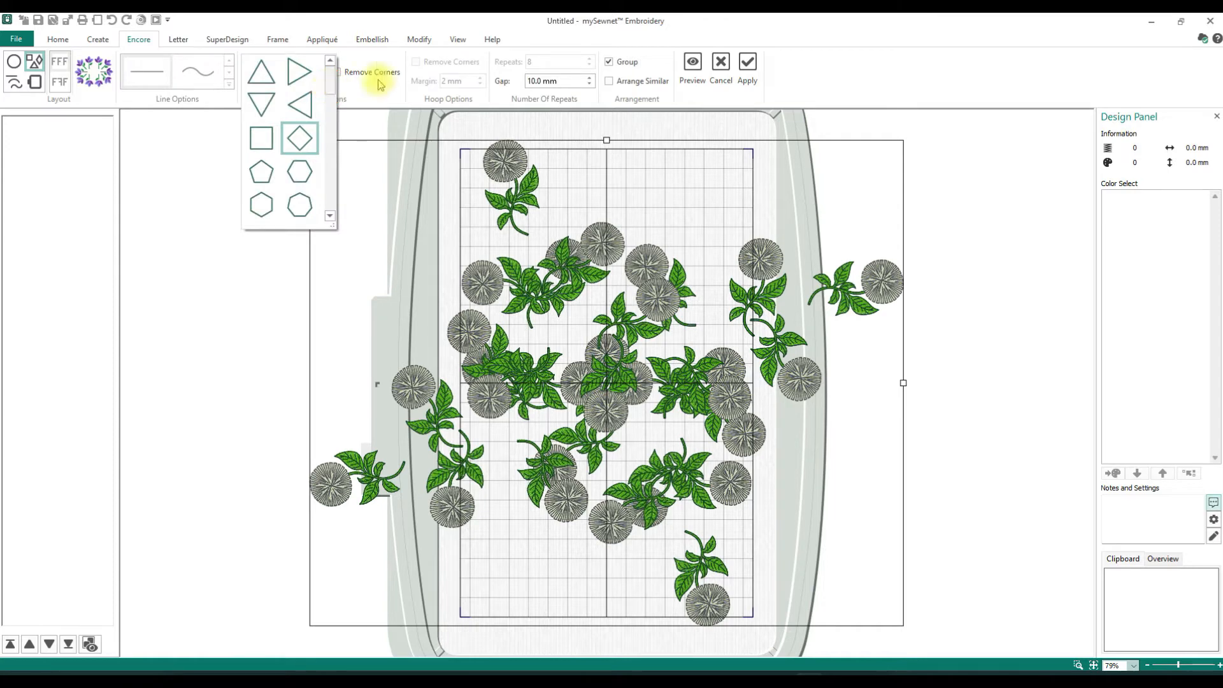
click(348, 61)
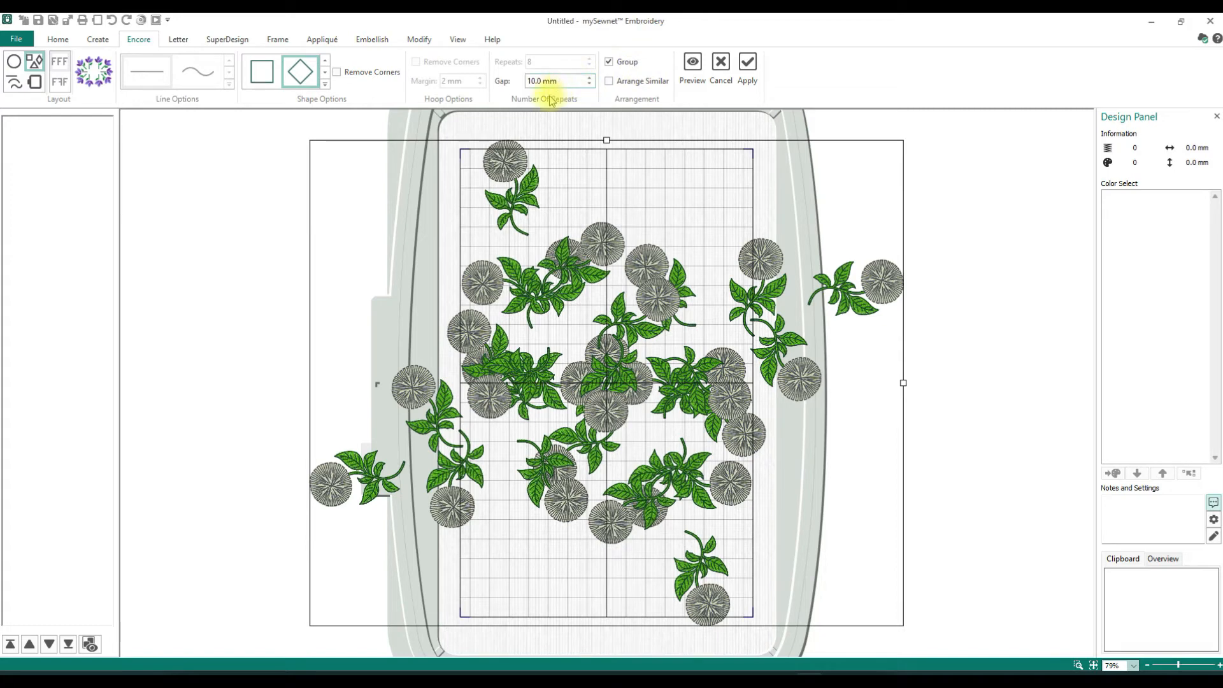
mouse_move(261, 85)
click(261, 83)
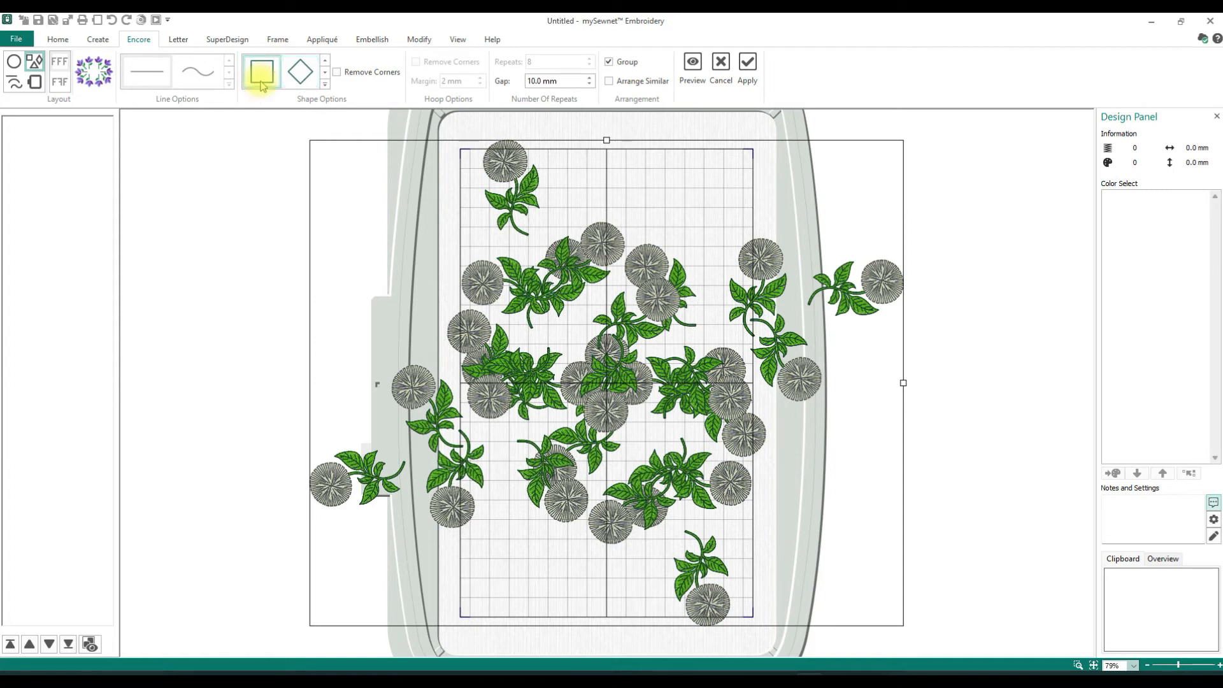
click(722, 67)
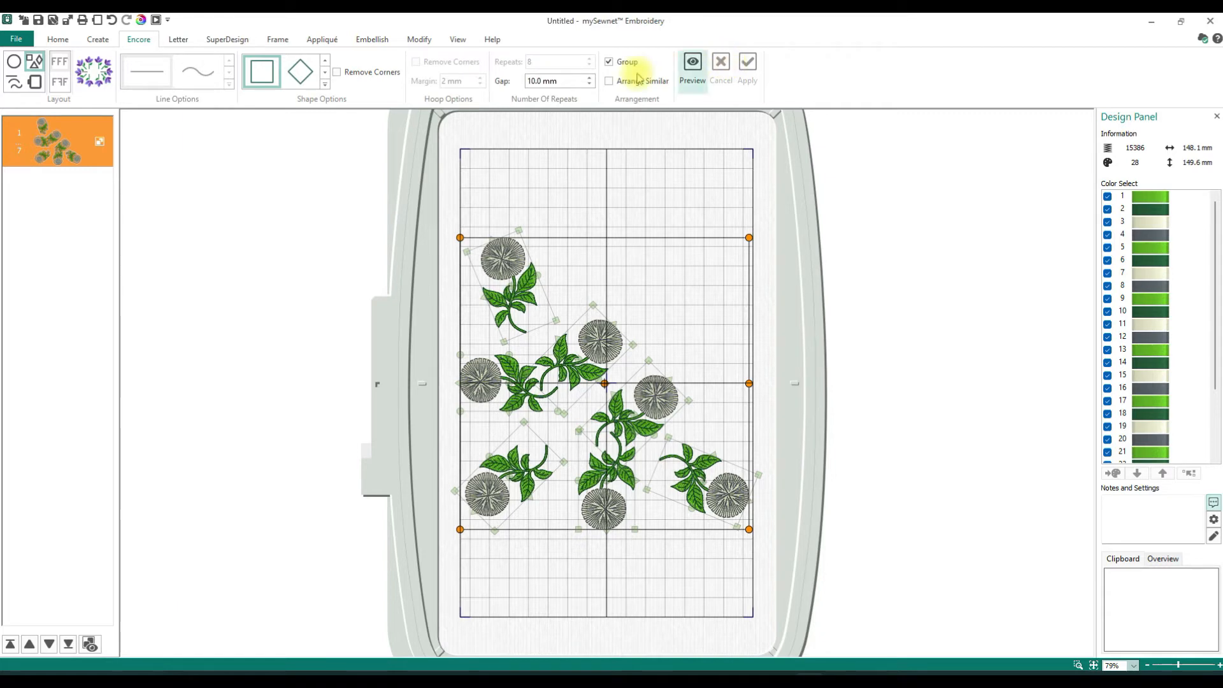
click(115, 23)
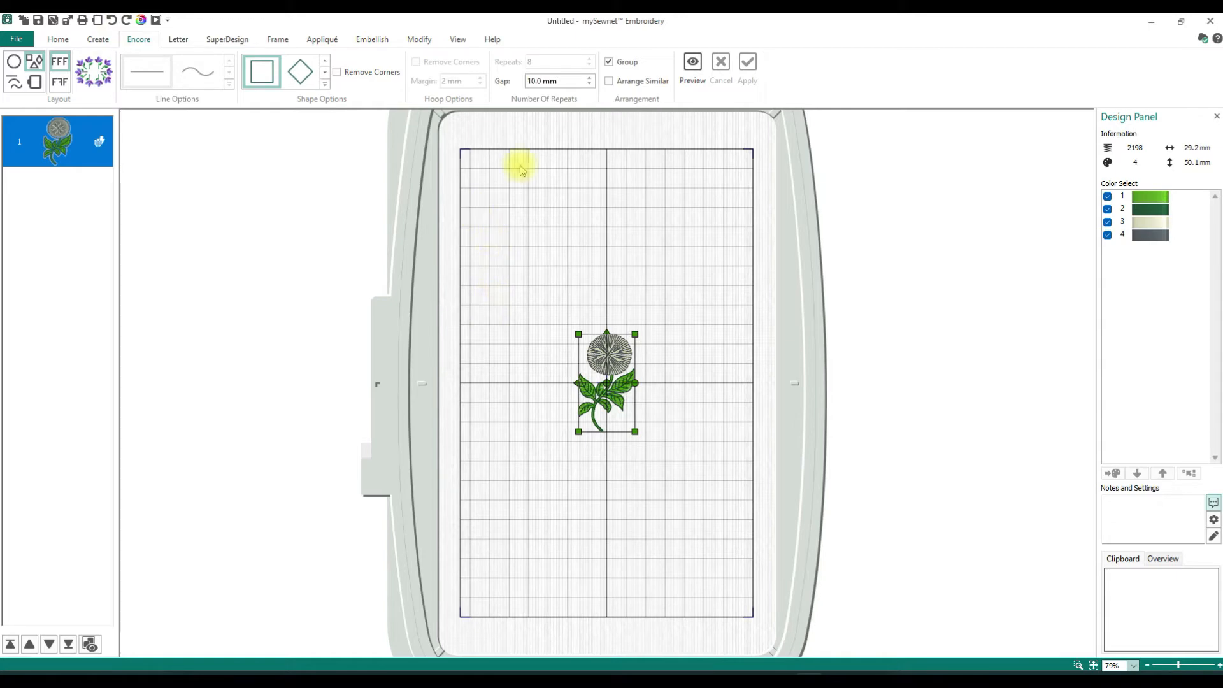
- Preview the single poppy around the square with a 10.0 mm gap, stretch it to the hoop's height, and cancel the preview
click(40, 61)
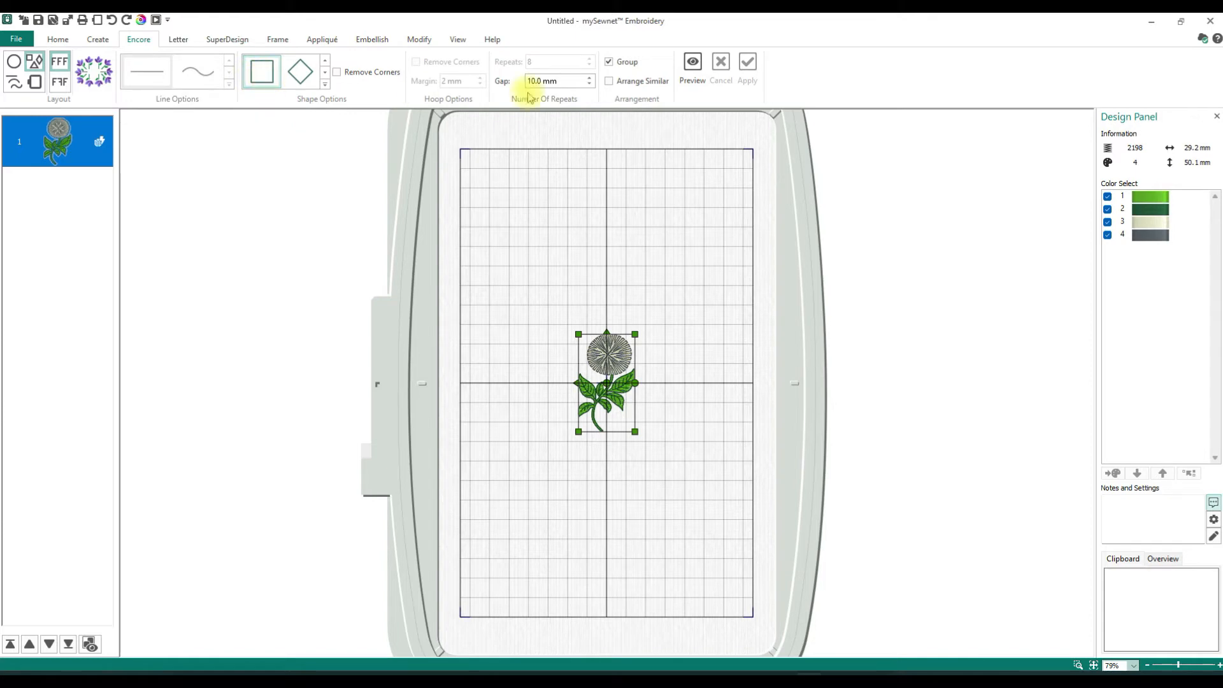
click(543, 81)
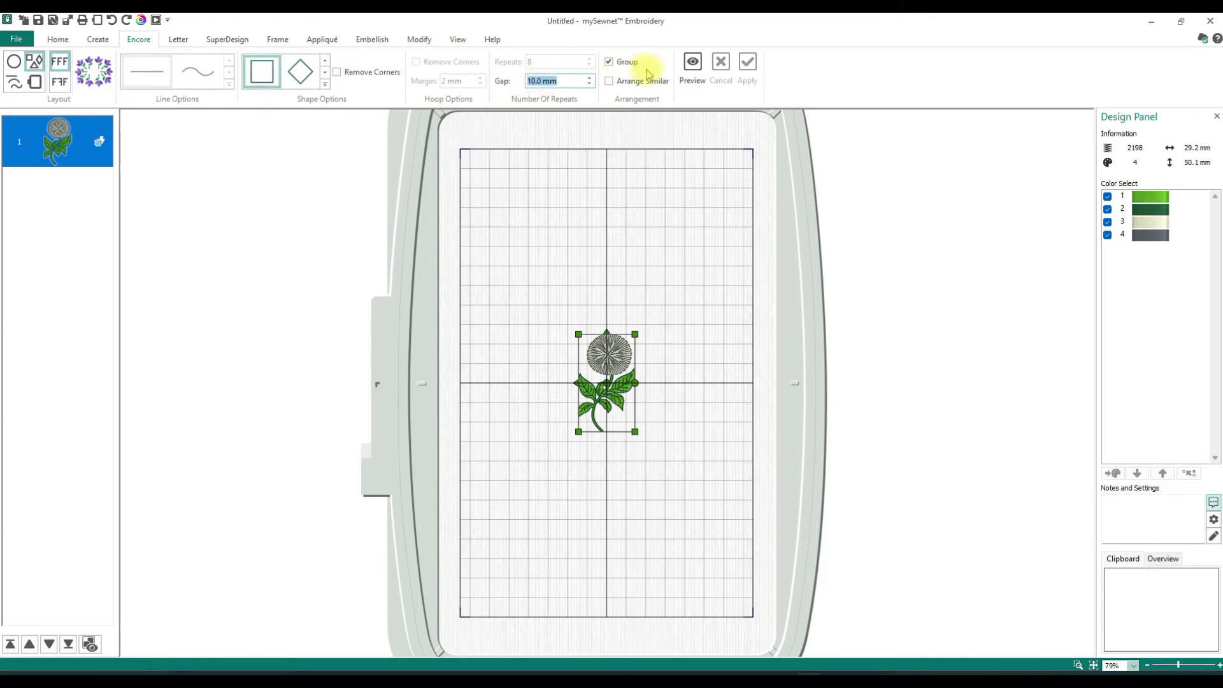
click(696, 69)
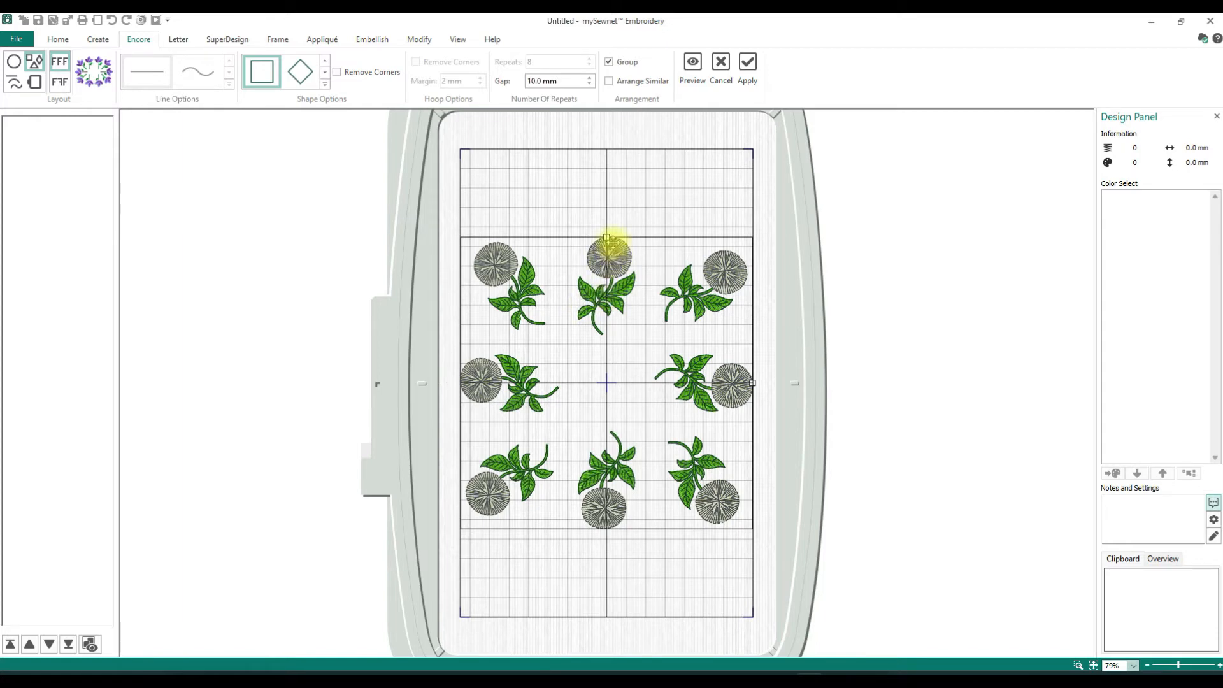
drag(607, 235, 609, 150)
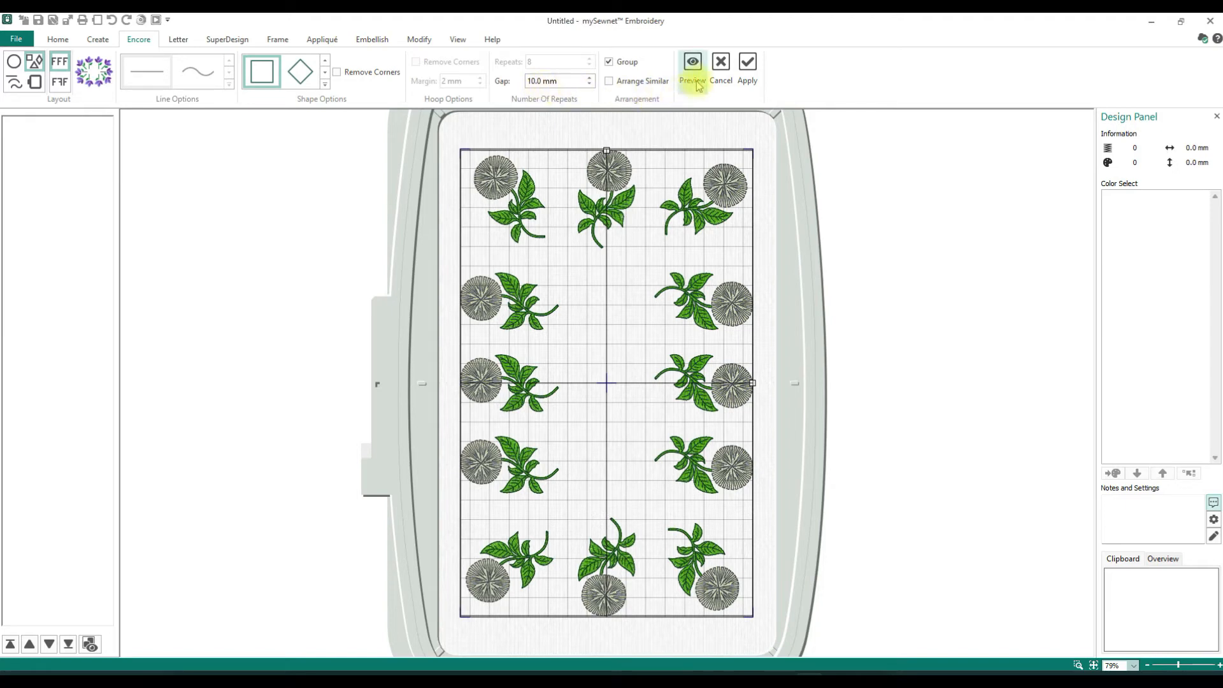
click(722, 70)
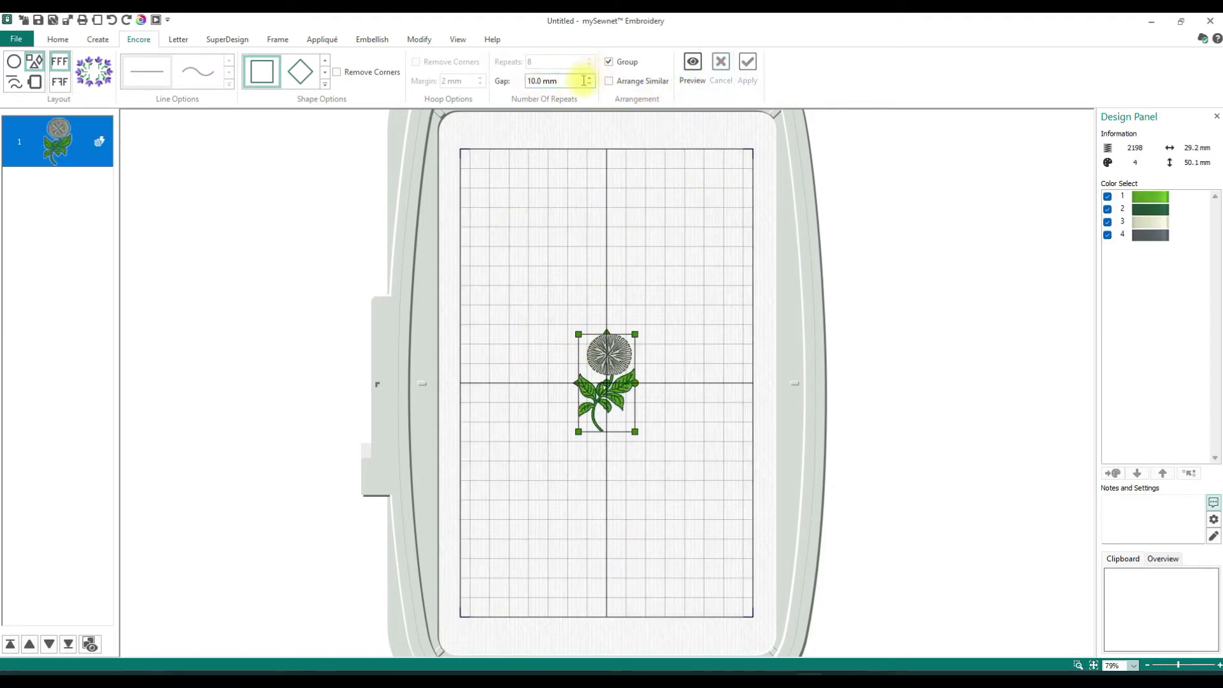
- Set the gap to 50 mm, preview the poppies around the square stretched nearly to the hoop's height, and cancel the preview
click(537, 81)
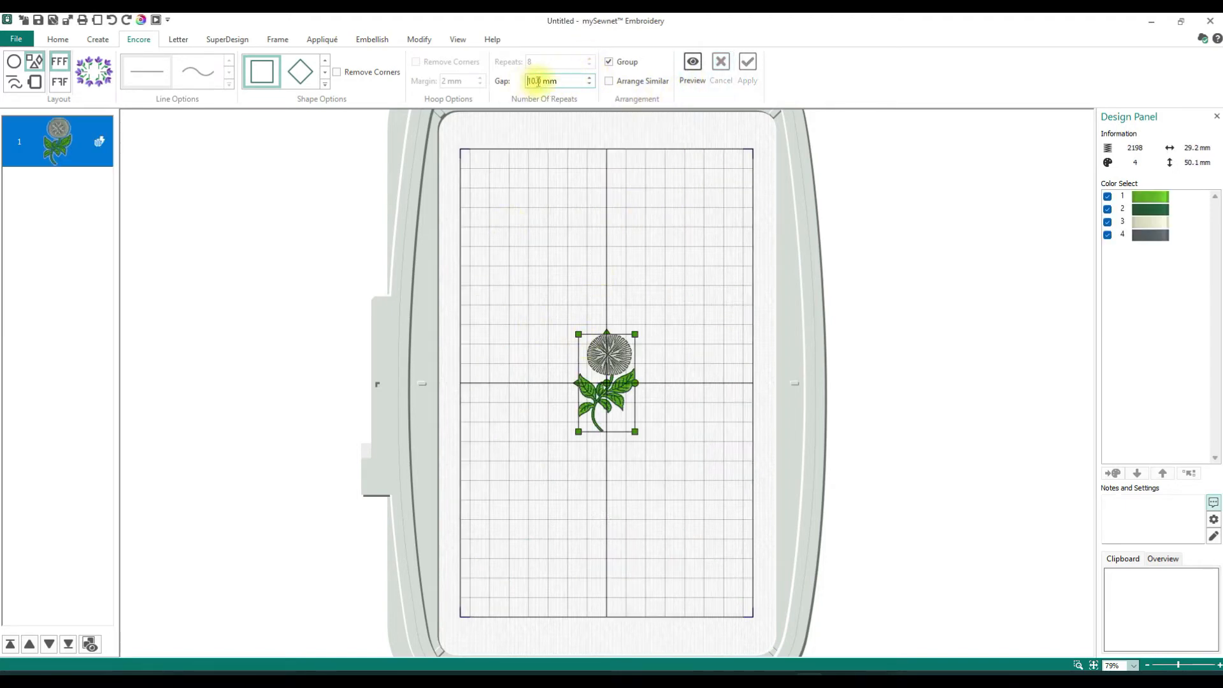
drag(542, 81, 521, 86)
text(5)
click(692, 71)
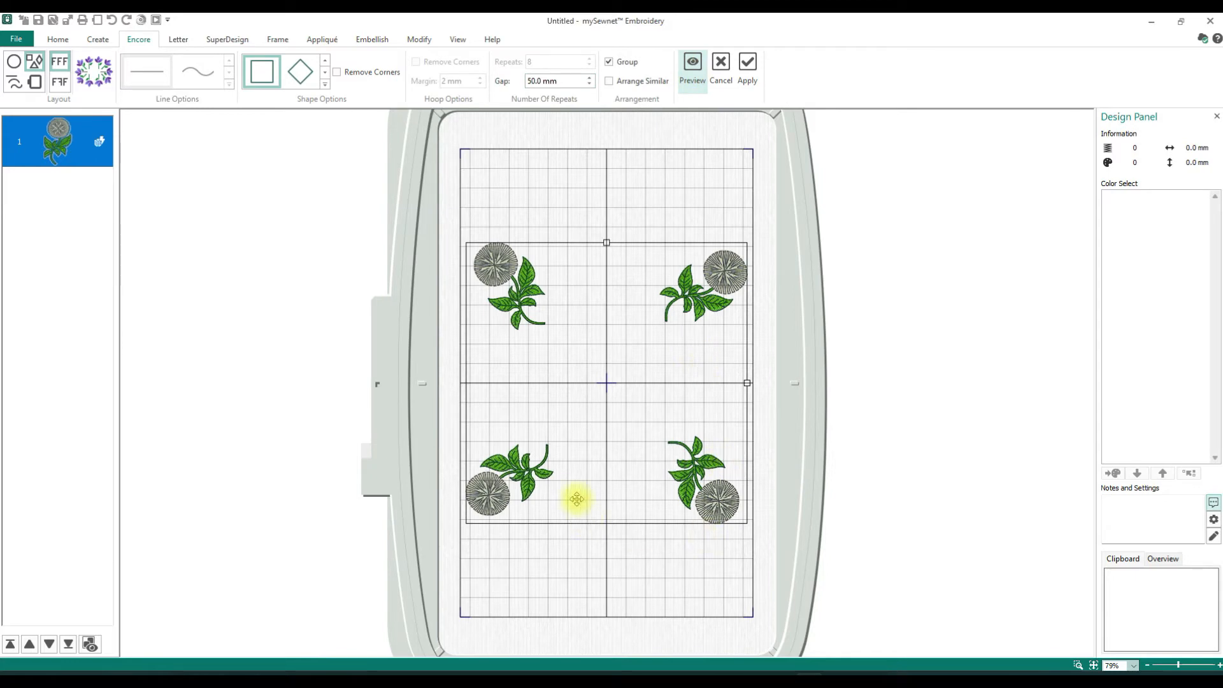
drag(607, 242, 607, 156)
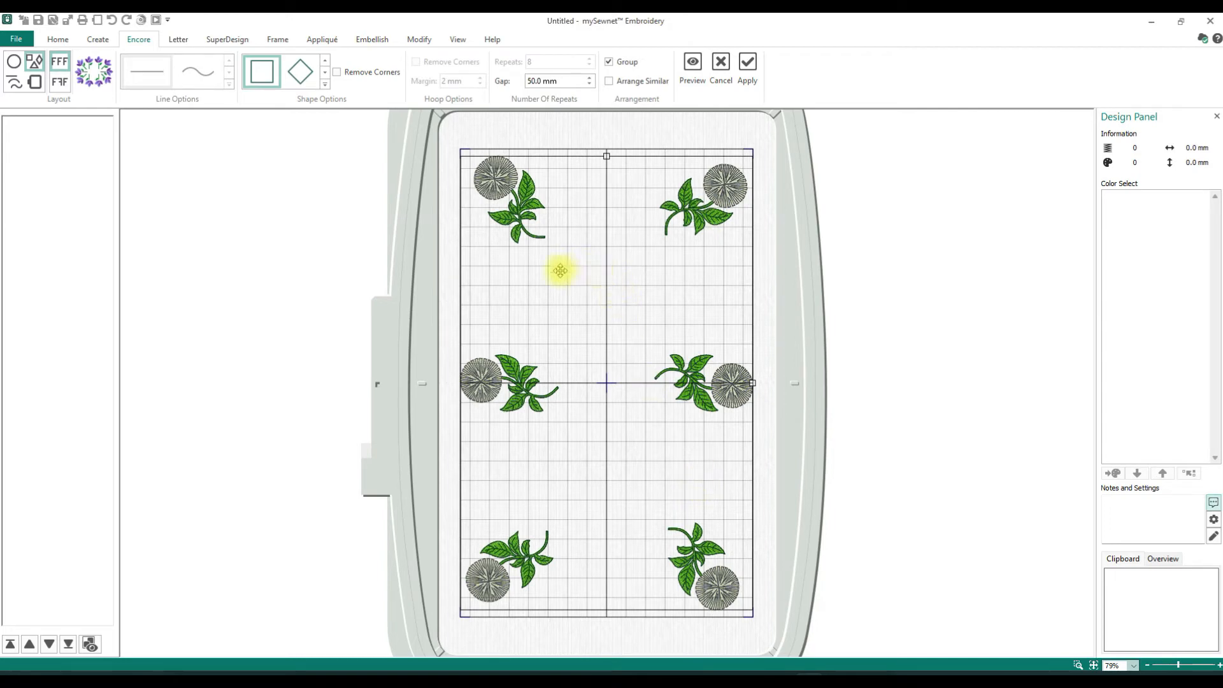
click(723, 69)
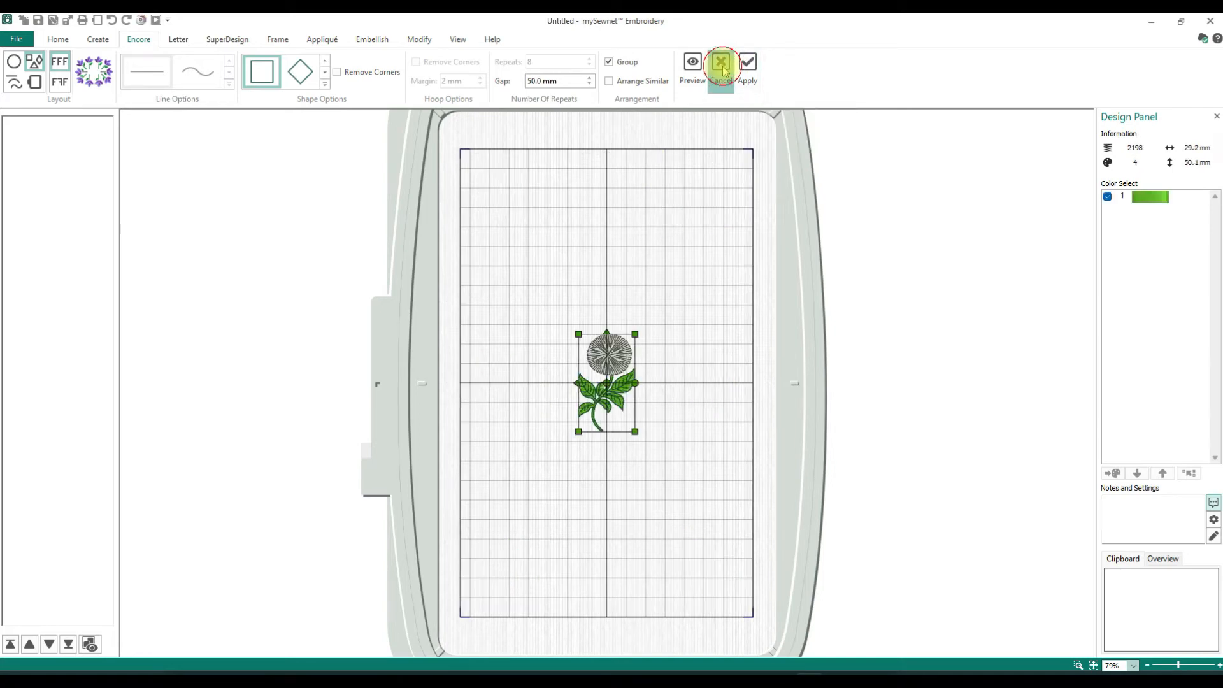
- Preview the poppies around the upward-pointing triangle with the 50.0 mm gap
click(325, 85)
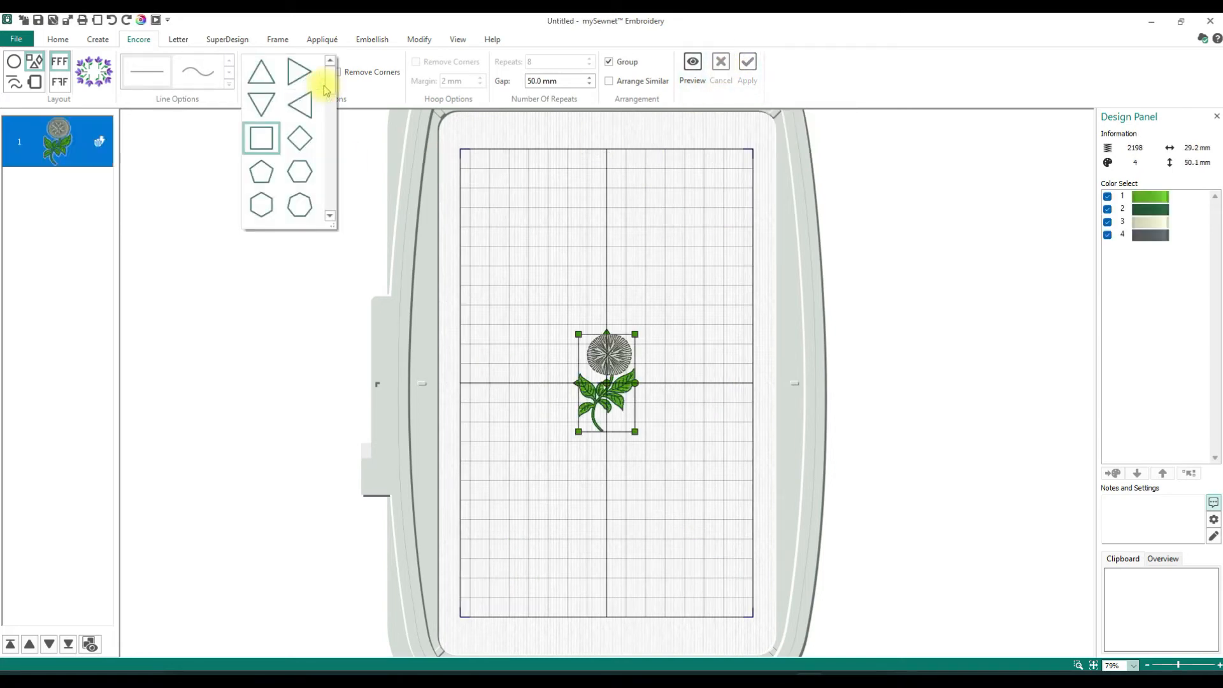
mouse_move(331, 97)
mouse_down()
mouse_move(330, 212)
mouse_move(330, 77)
mouse_up()
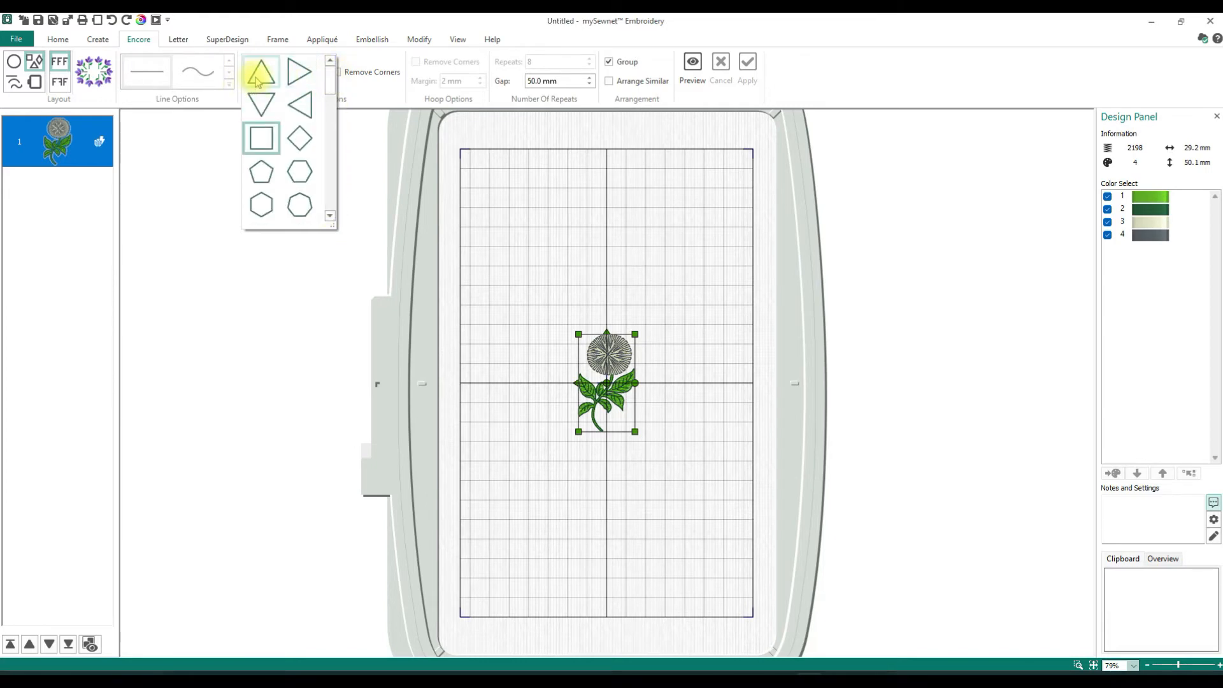
click(256, 82)
click(693, 70)
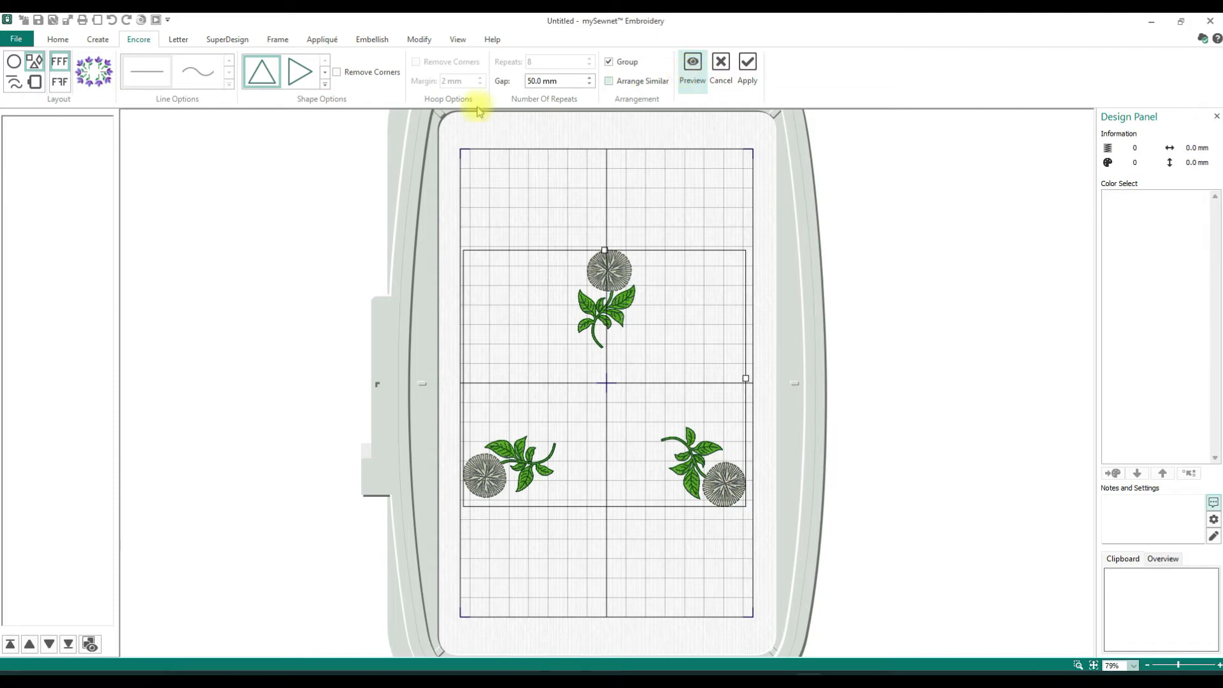
- Switch the shape back to the square and preview the poppies at its corners
click(330, 89)
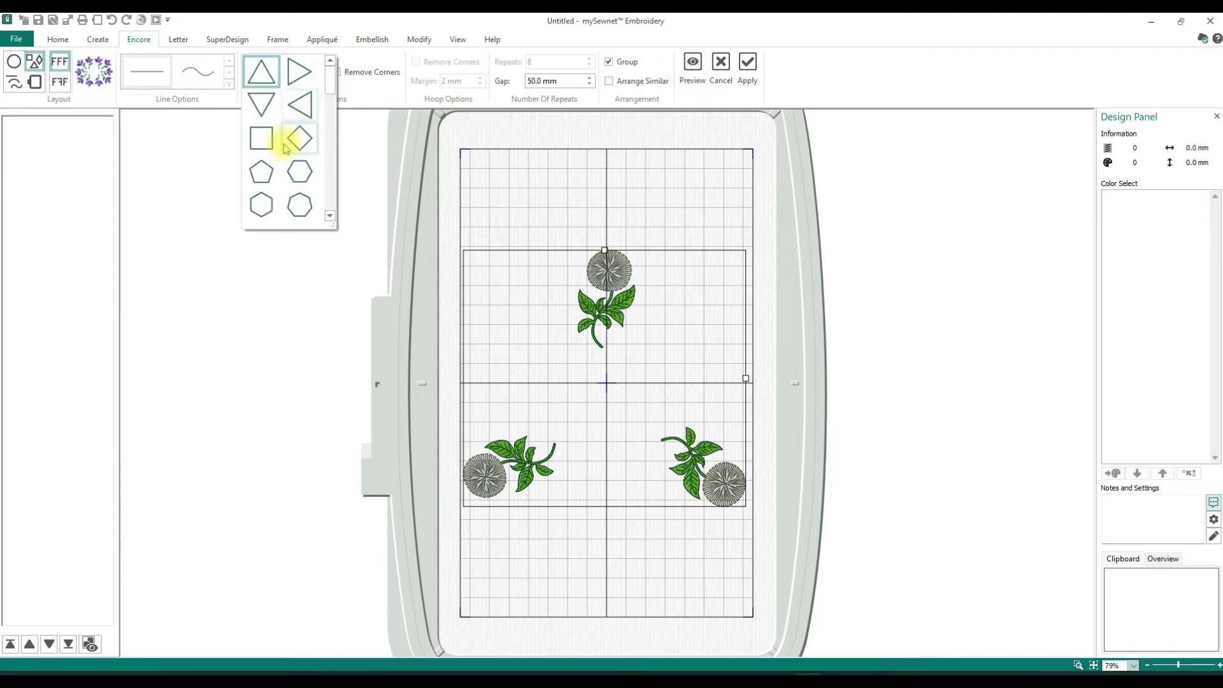
click(264, 139)
click(694, 75)
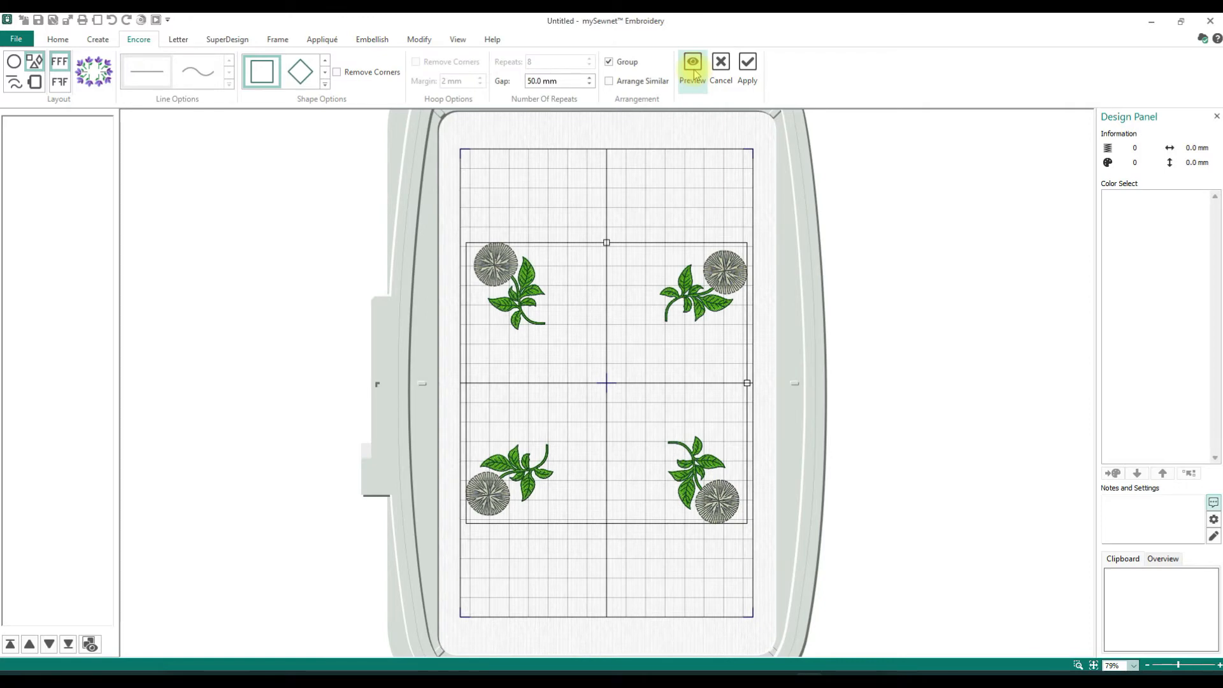
- Change the shape to the right-slanting horizontal parallelogram and preview the poppies around it with the 50.0 mm gap
click(326, 86)
scroll(326, 86, down, 2)
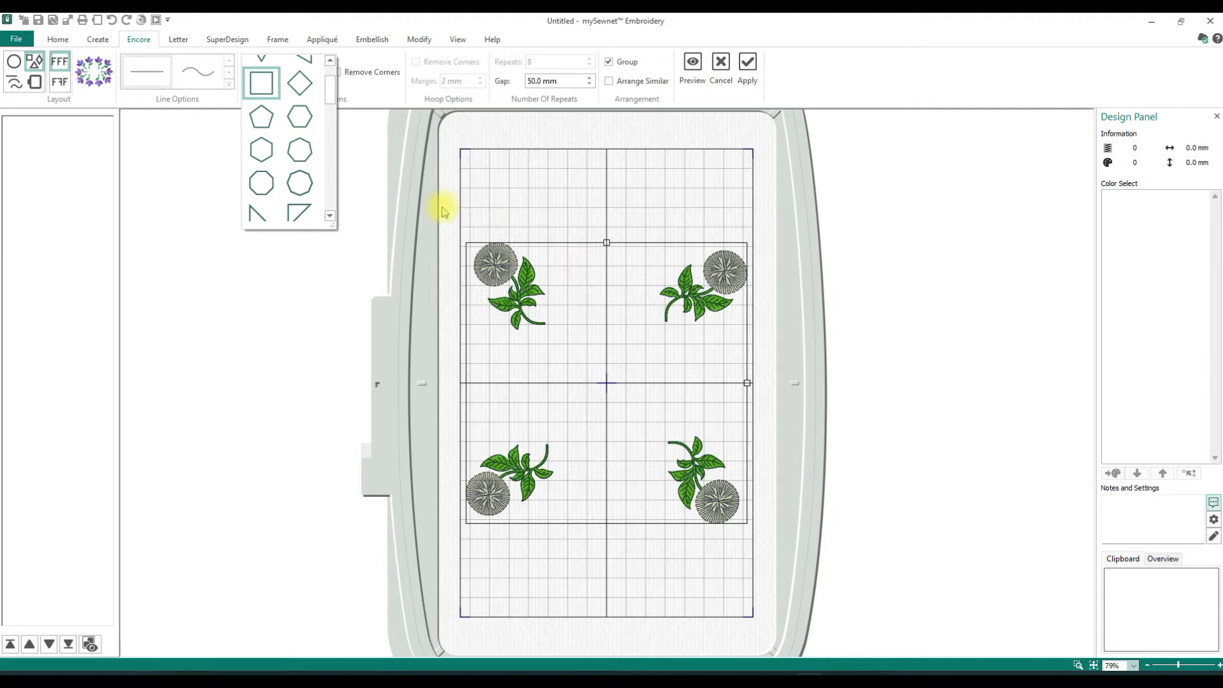
scroll(329, 94, down, 3)
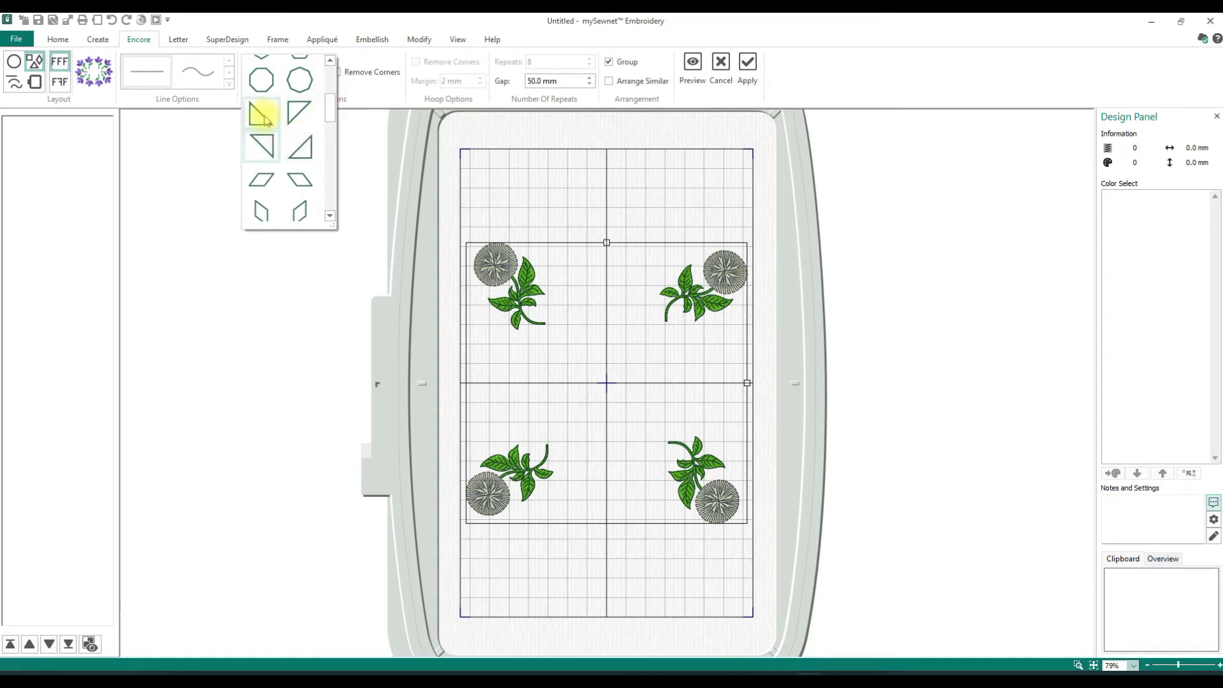
click(264, 183)
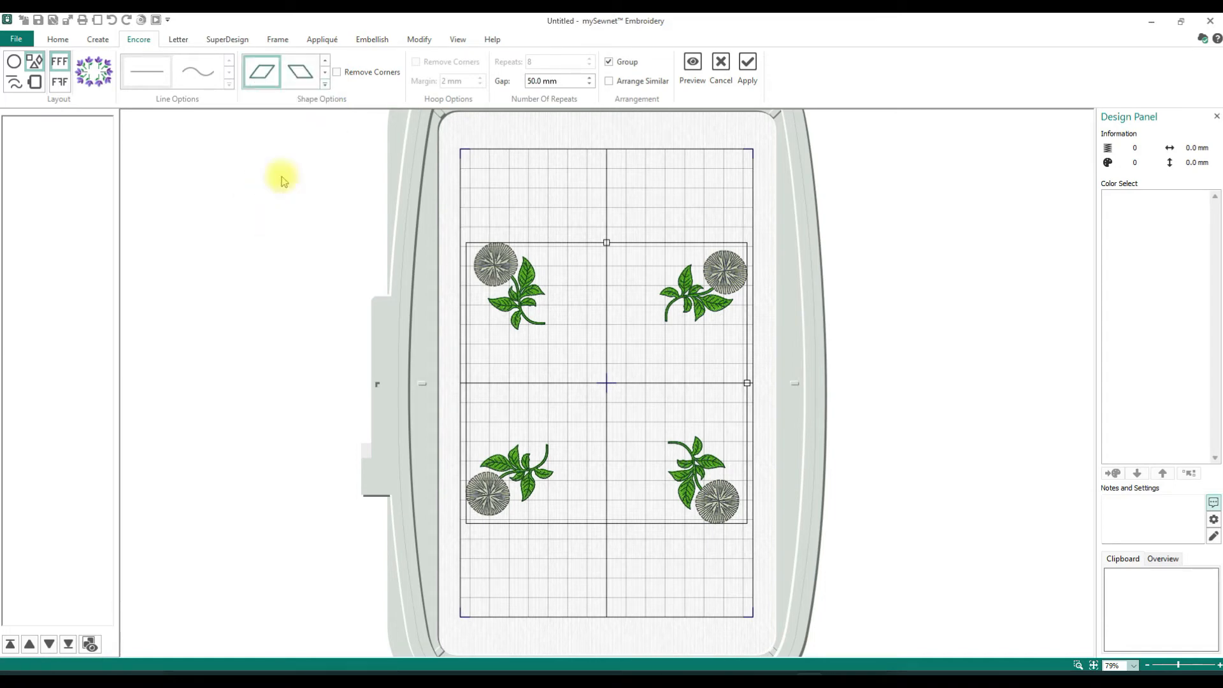
click(692, 64)
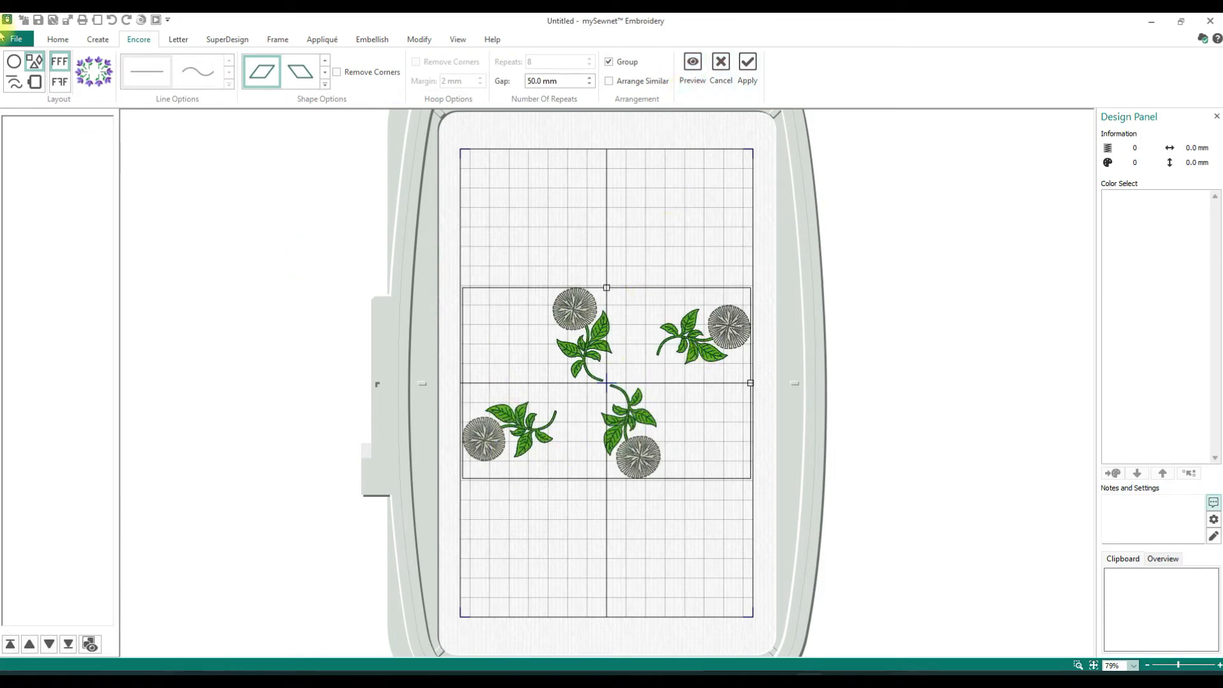
- Preview the parallelogram layout with alternate poppies mirrored, and preview it again with the standard non-mirrored repeat
click(58, 88)
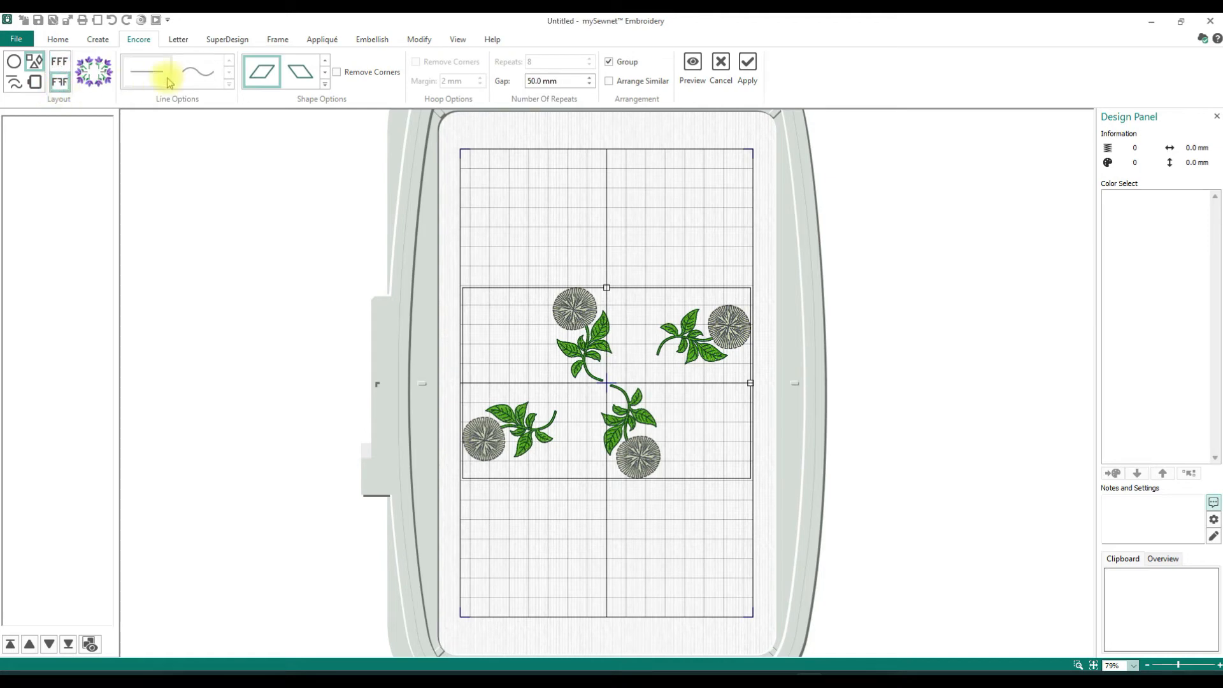
click(704, 73)
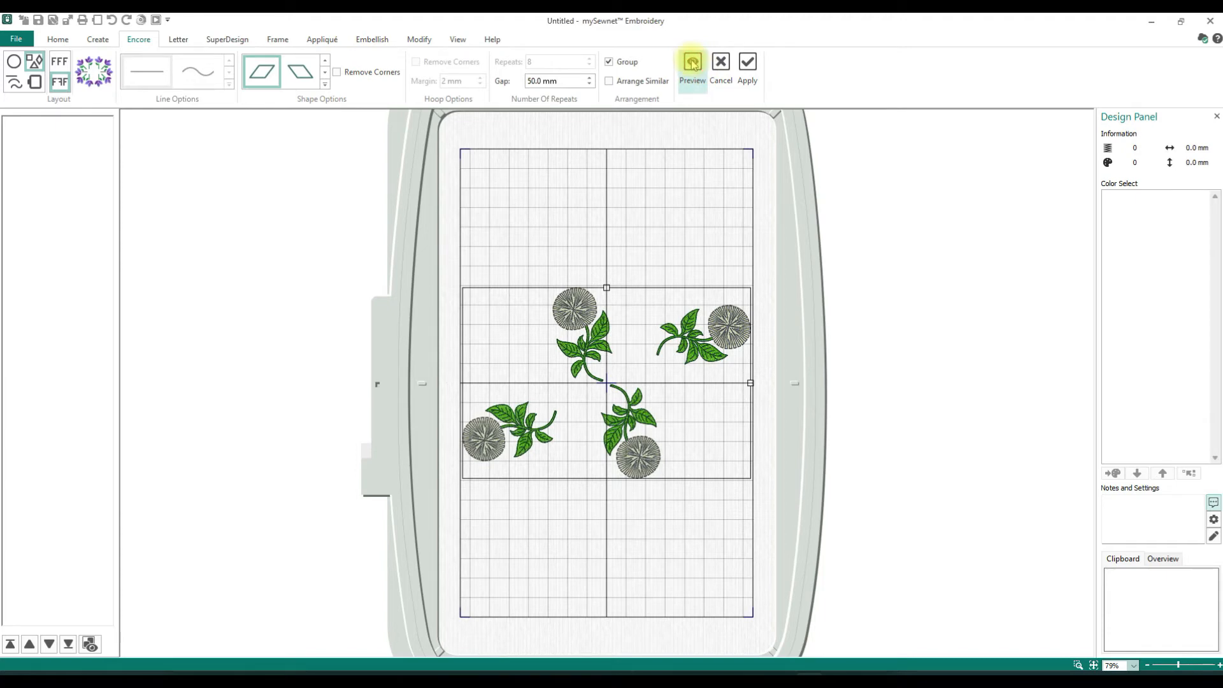
click(59, 62)
click(696, 71)
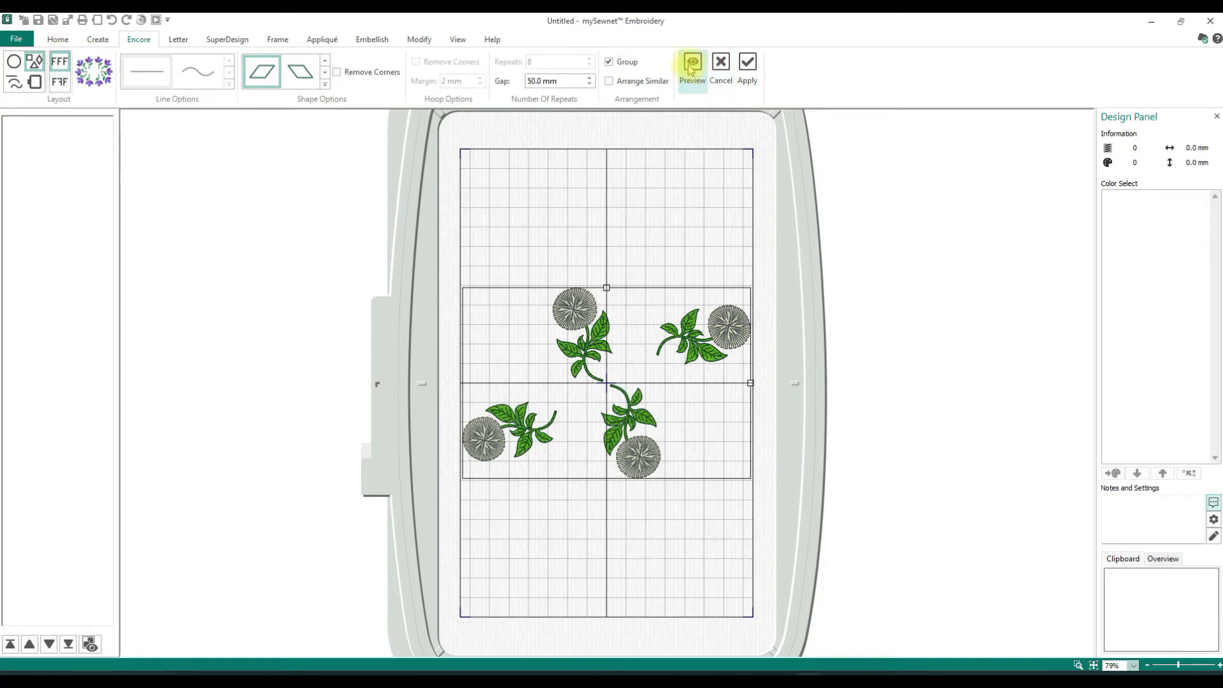
- Switch the shape back to the square and preview its poppies with alternate repeats mirrored
click(326, 88)
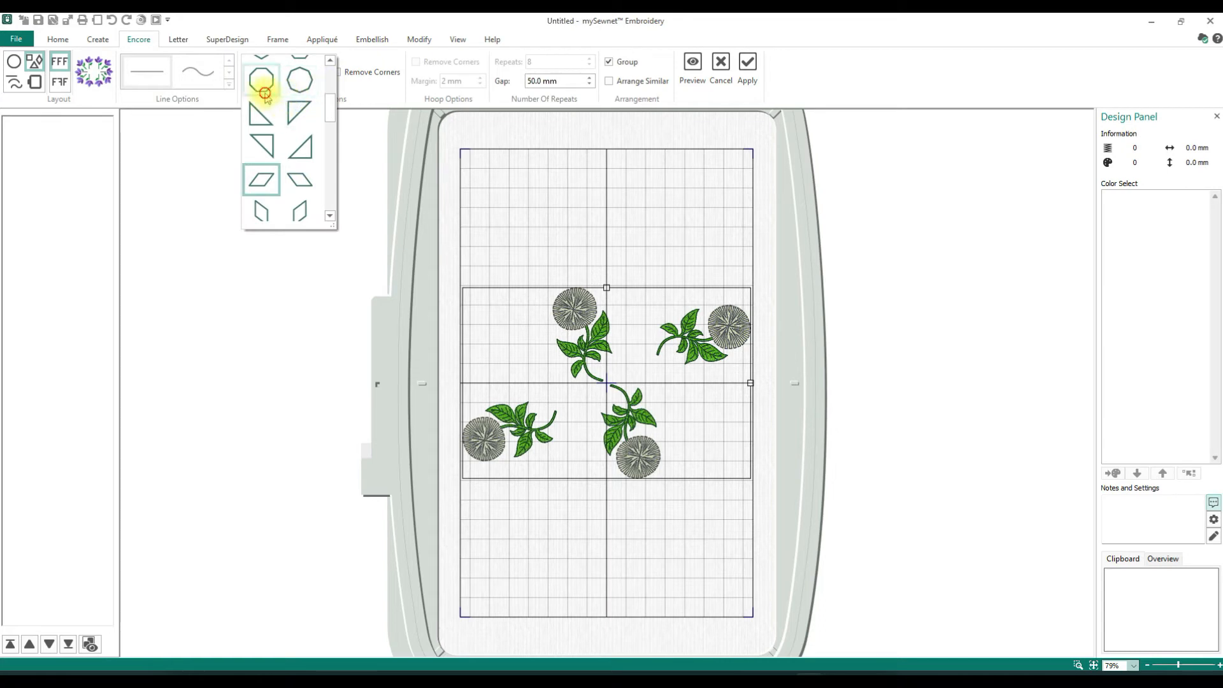
click(265, 87)
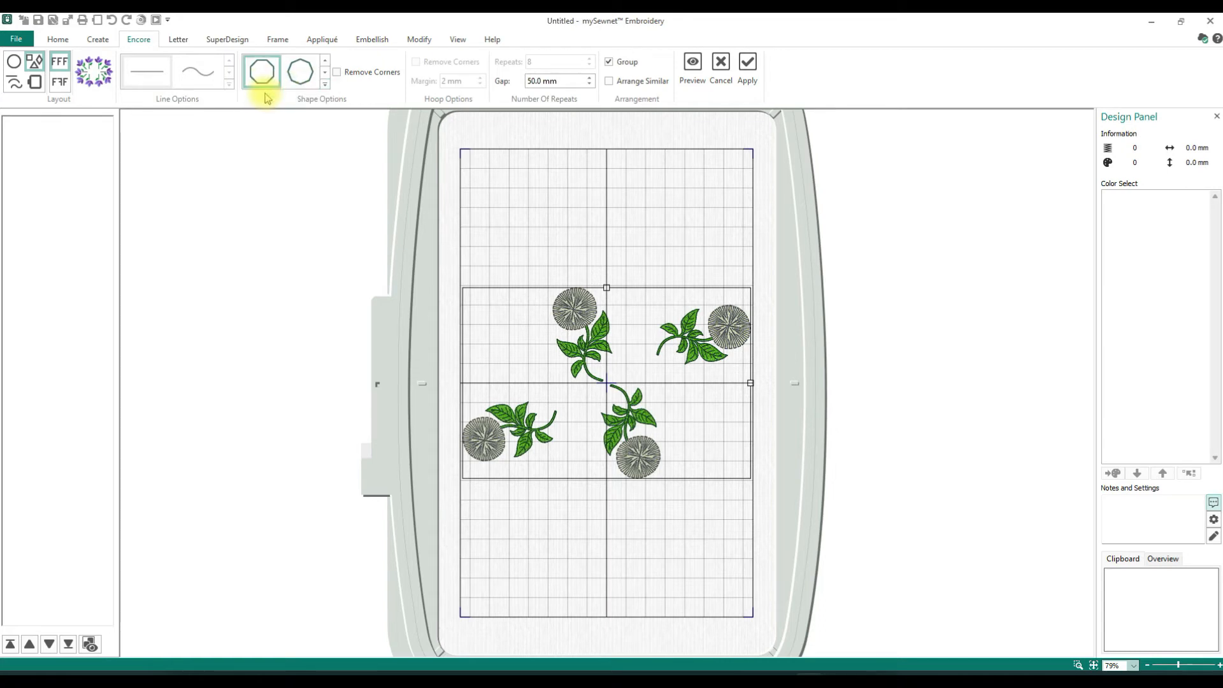
click(323, 86)
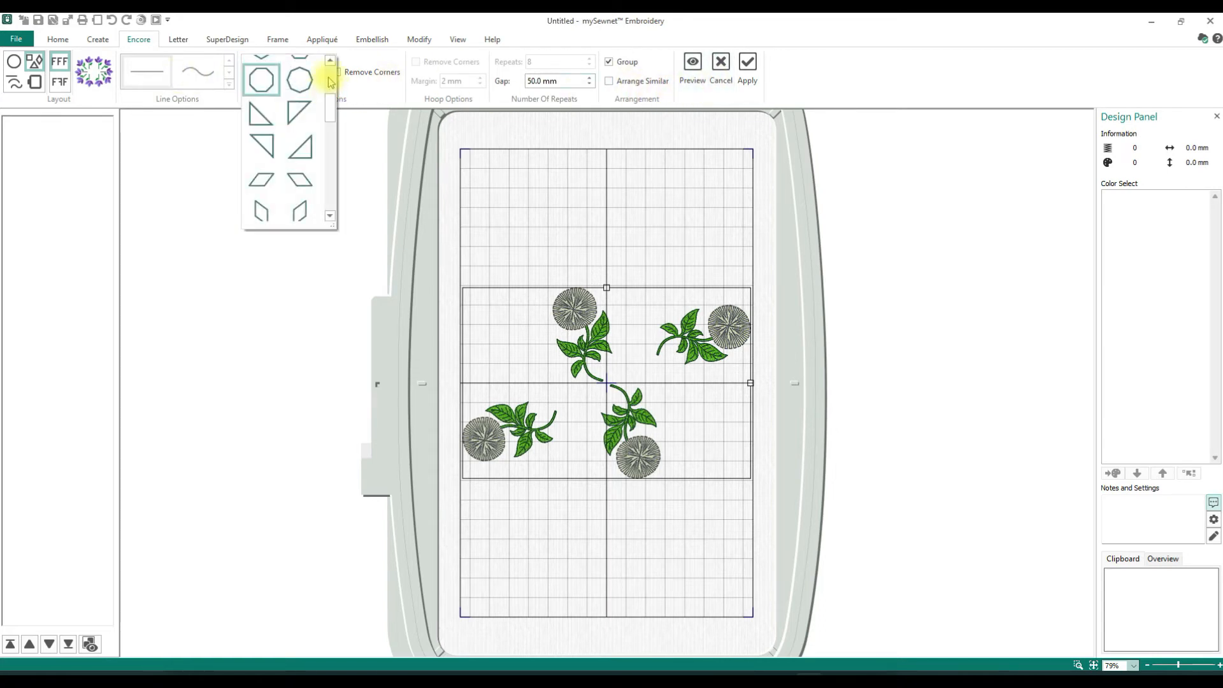
scroll(324, 90, up, 5)
click(262, 135)
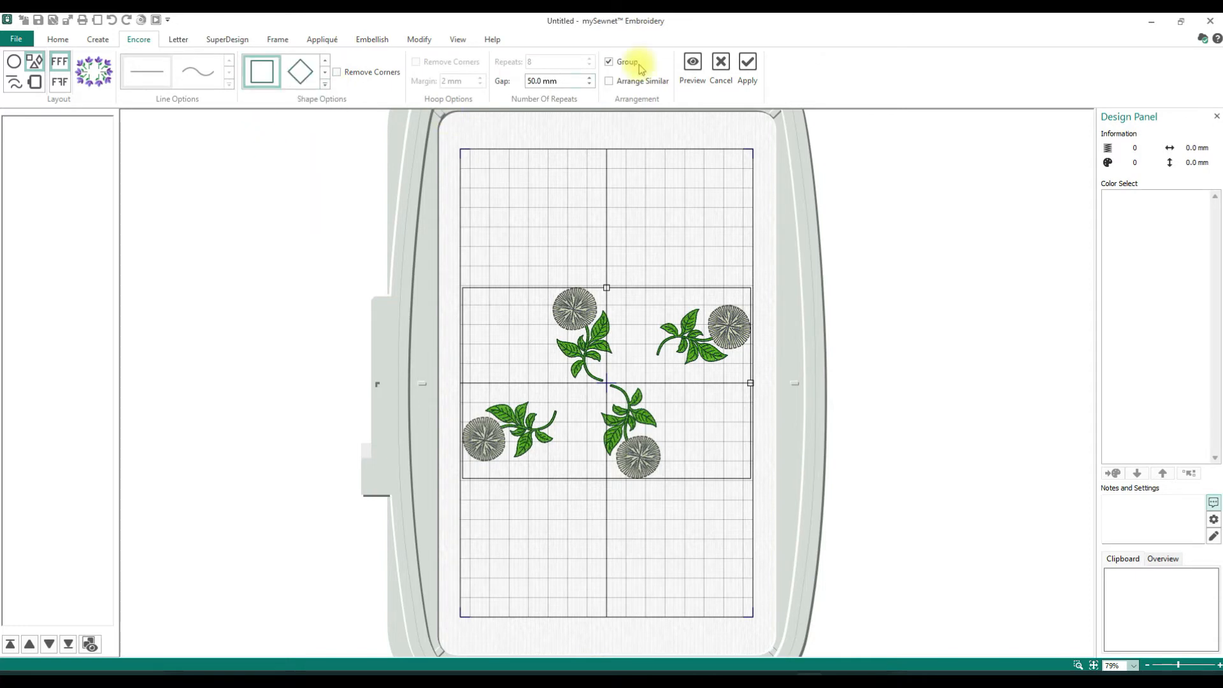
click(59, 81)
click(692, 69)
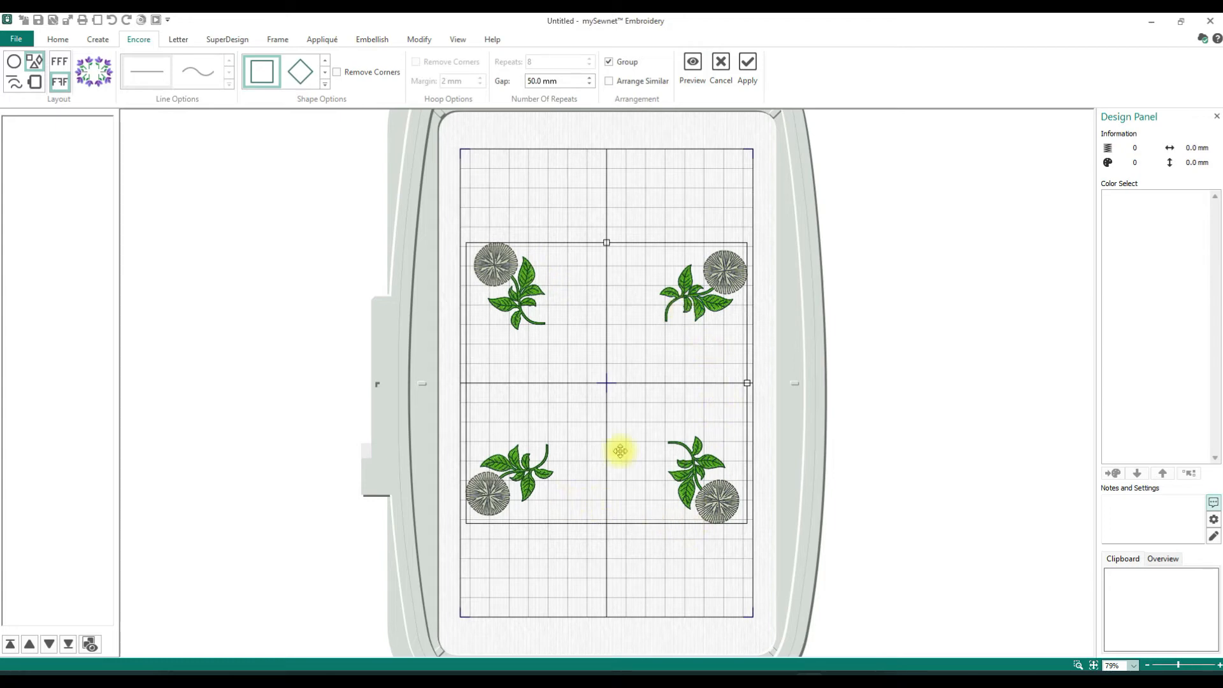
- Cancel the square preview and preview the single poppy around the square again with alternate repeats mirrored
click(62, 56)
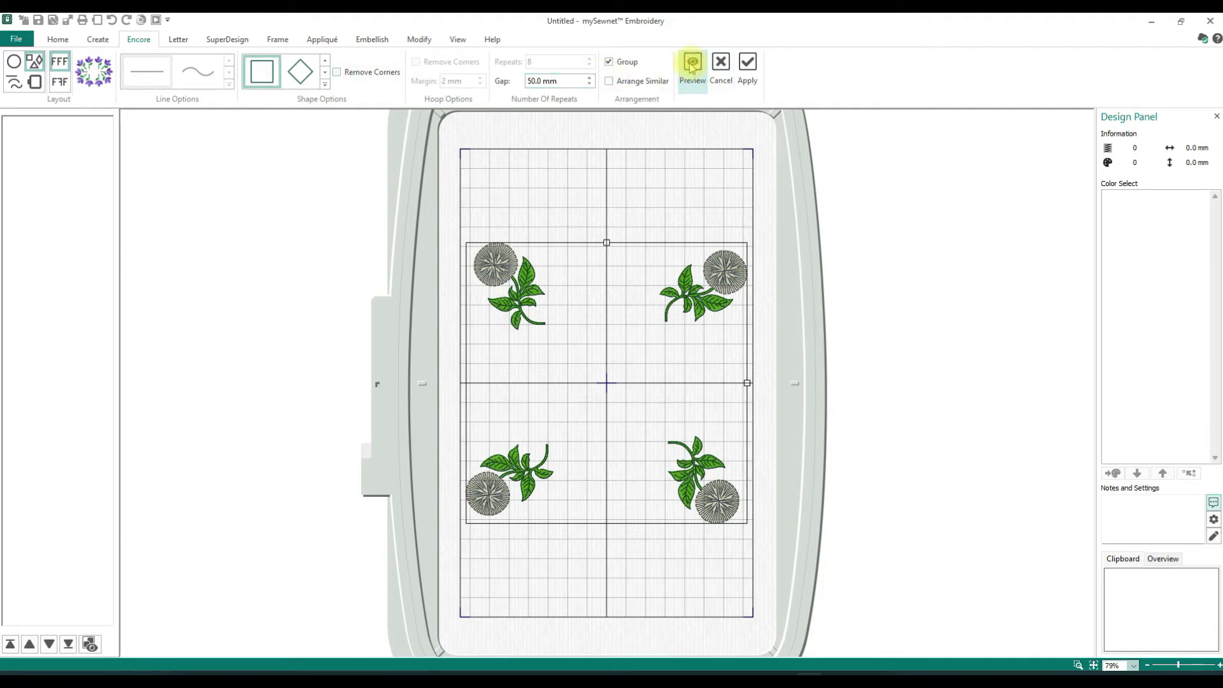
click(721, 70)
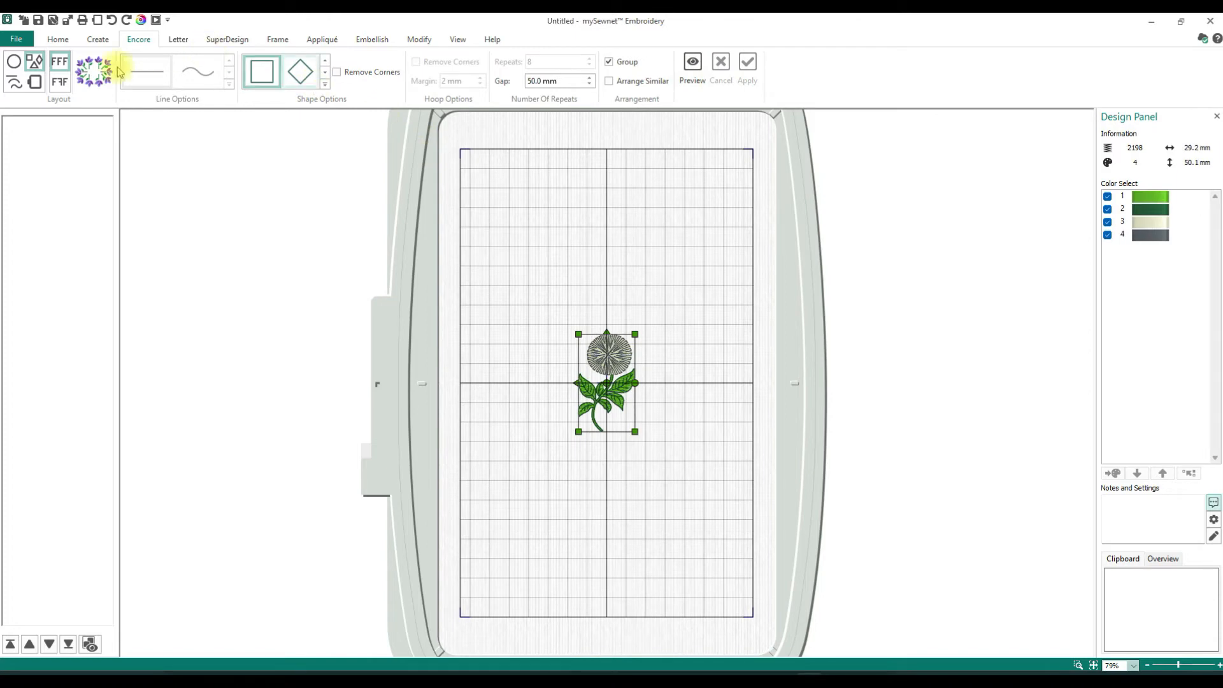
click(61, 82)
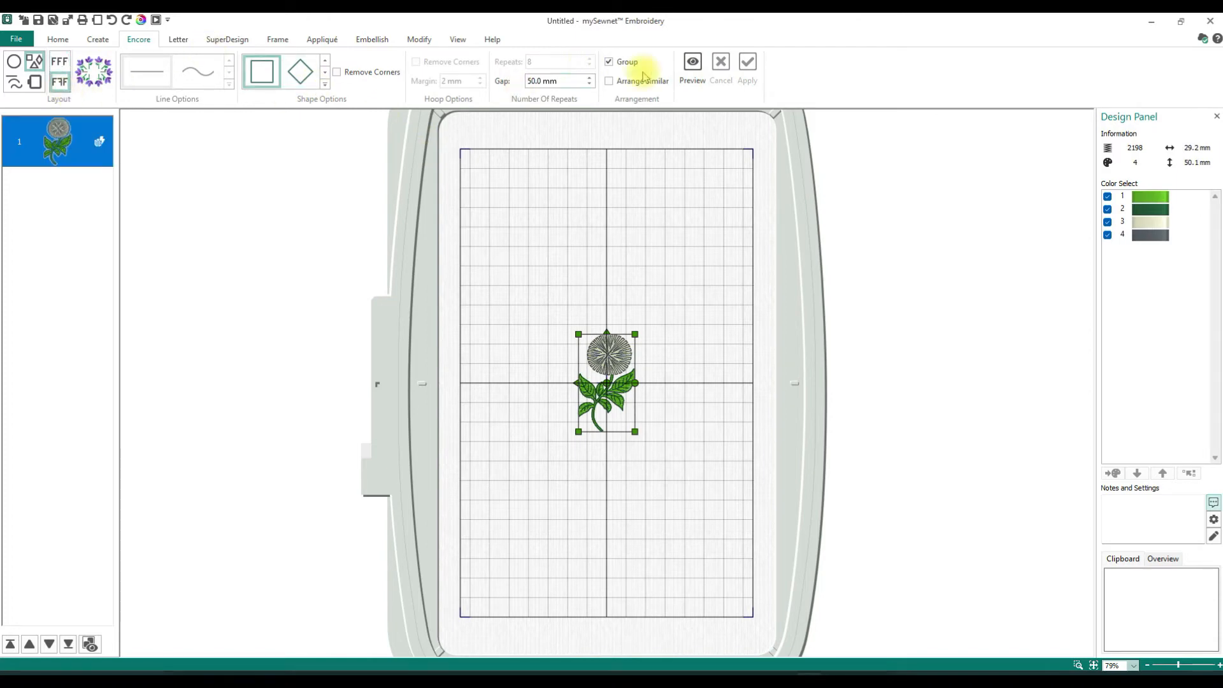
click(693, 72)
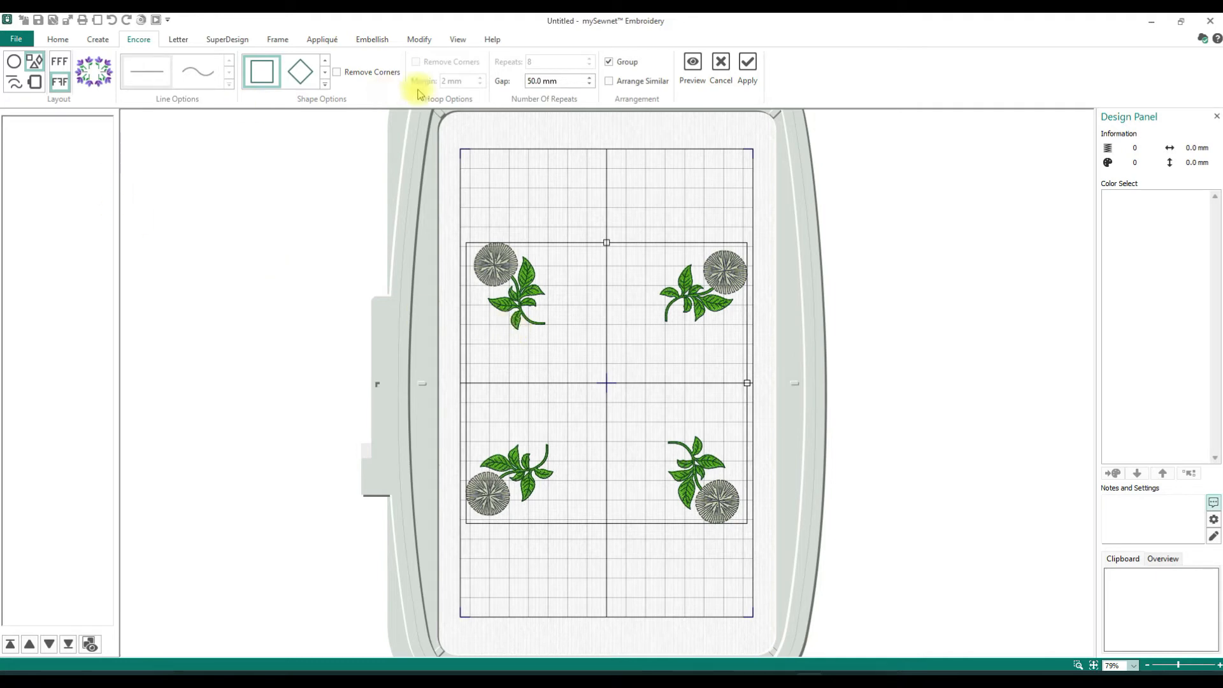
- Switch to the Line layout and preview the mirrored poppies along the straight line with 8, 6 and 5 repeats
click(15, 83)
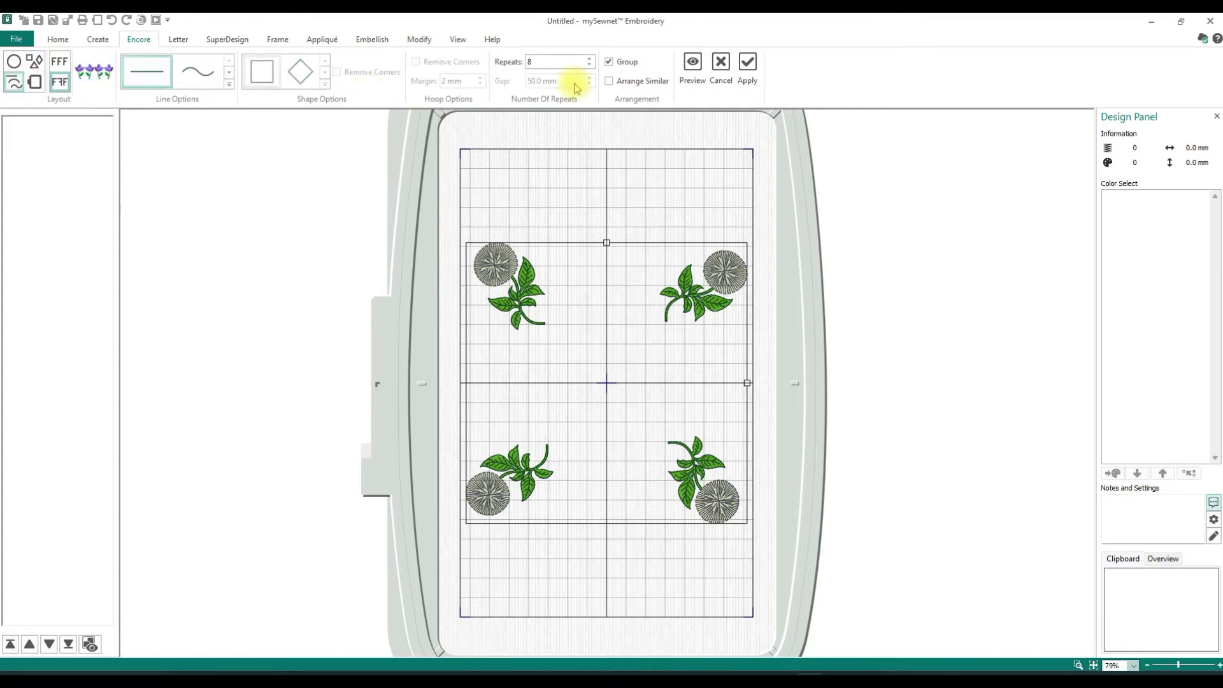
click(693, 69)
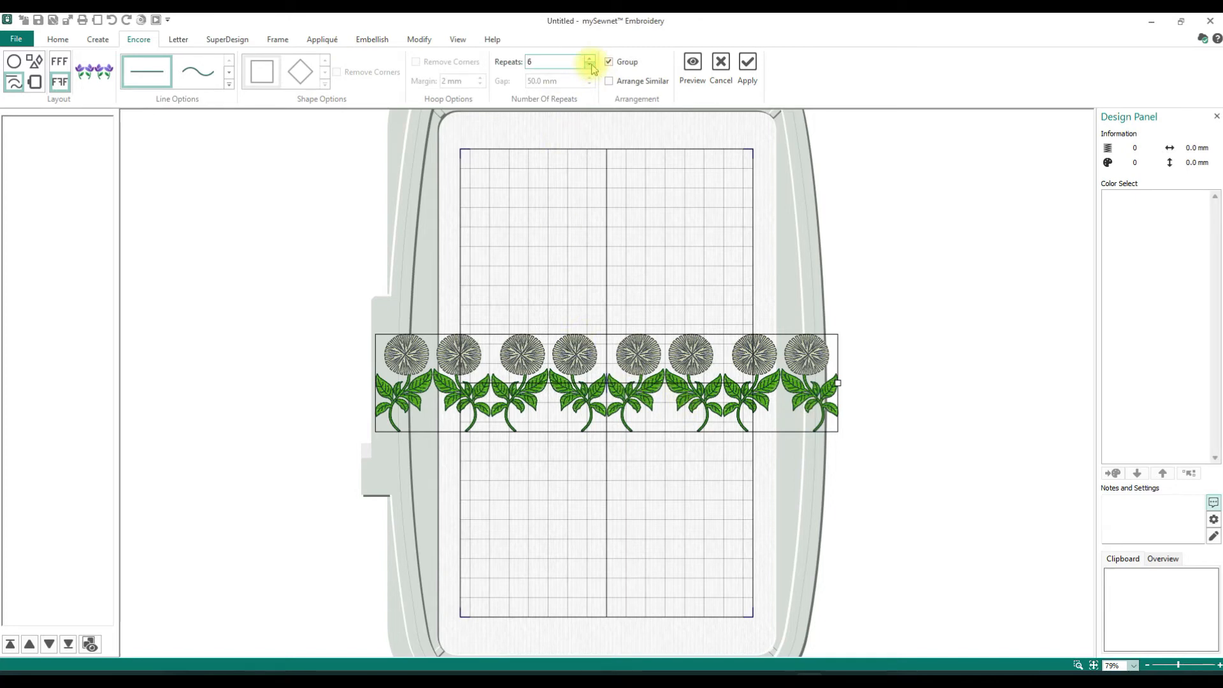
click(693, 66)
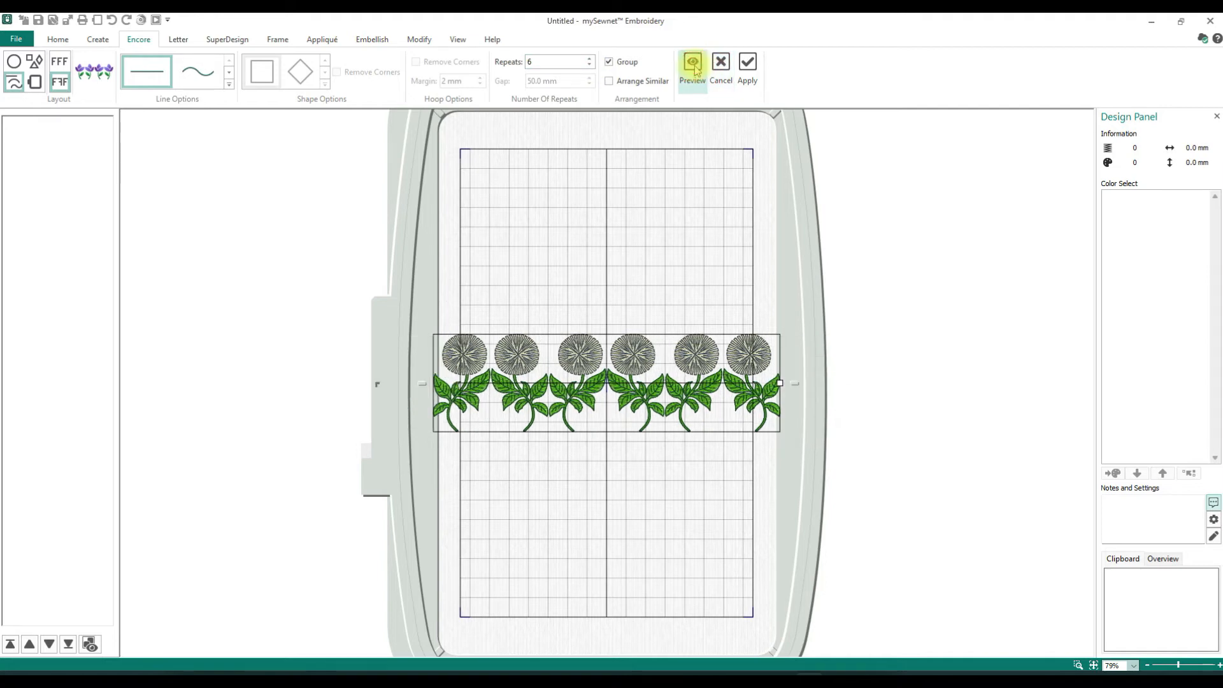
click(694, 67)
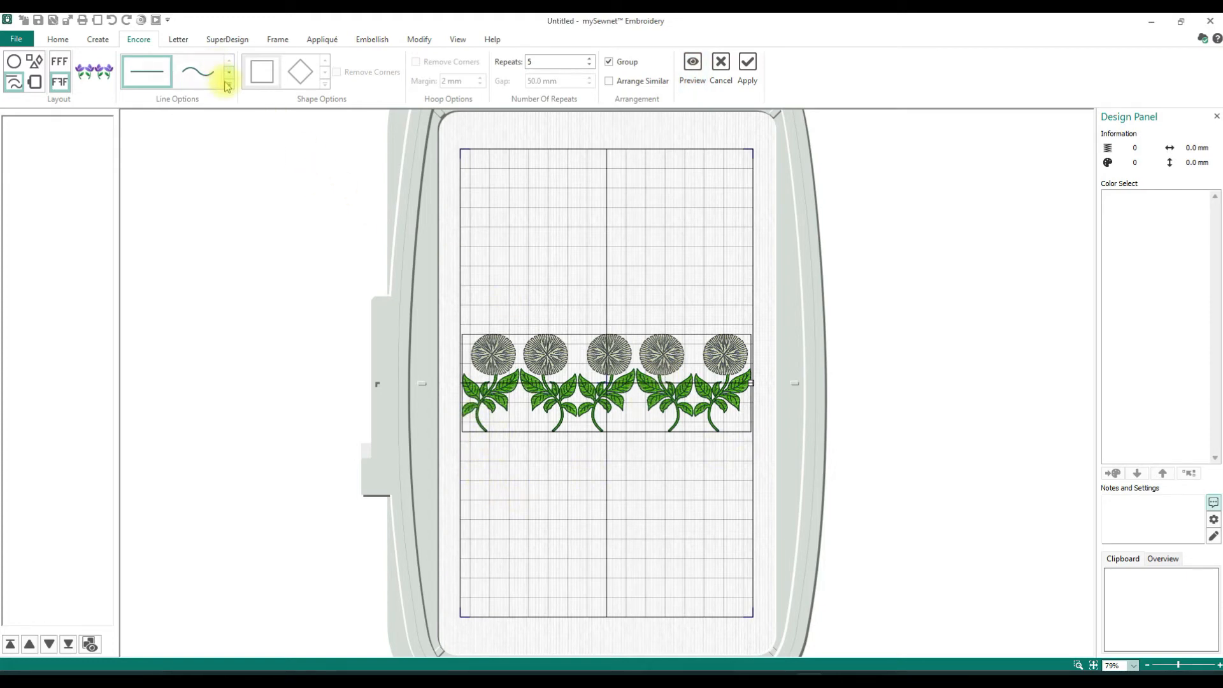
- Preview the five poppies along the wavy line, and apply the repeat along the spiral line instead
click(199, 75)
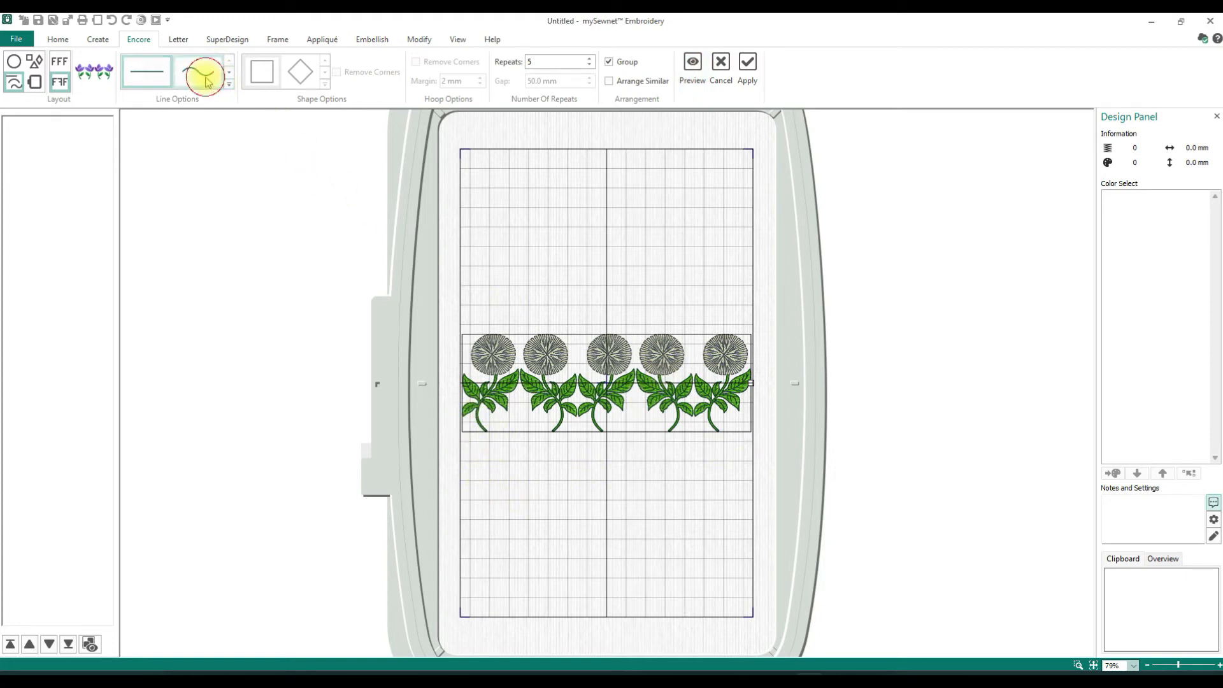
click(701, 72)
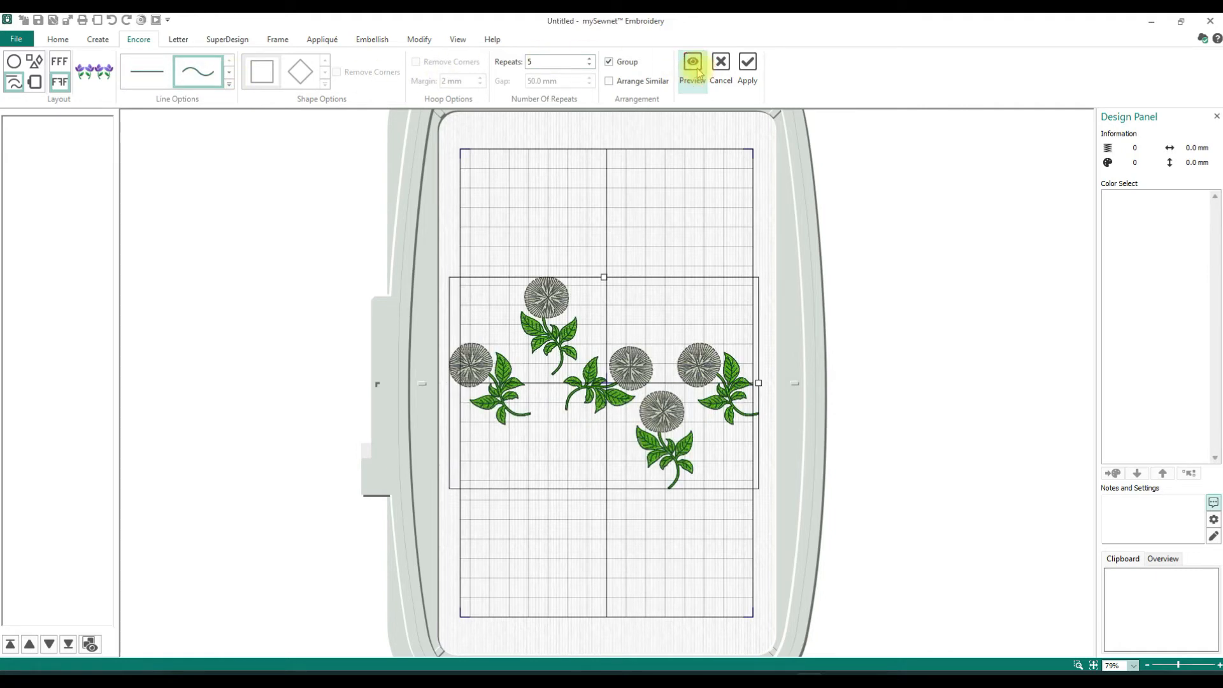
click(229, 83)
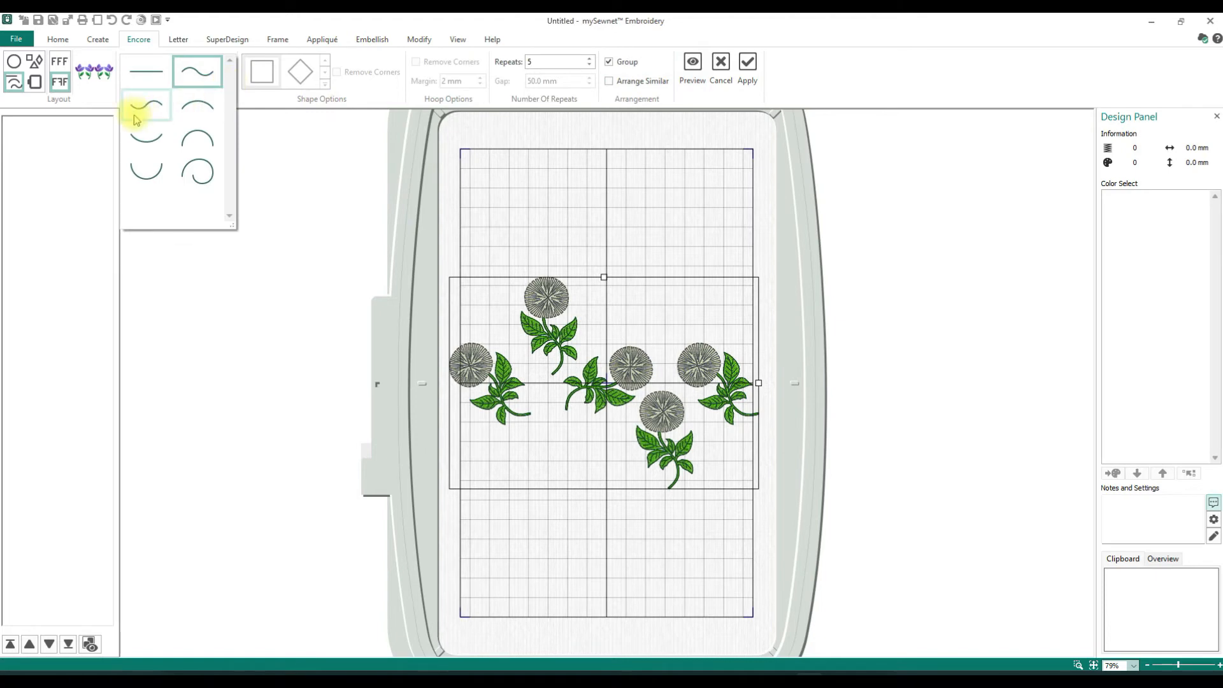
click(198, 171)
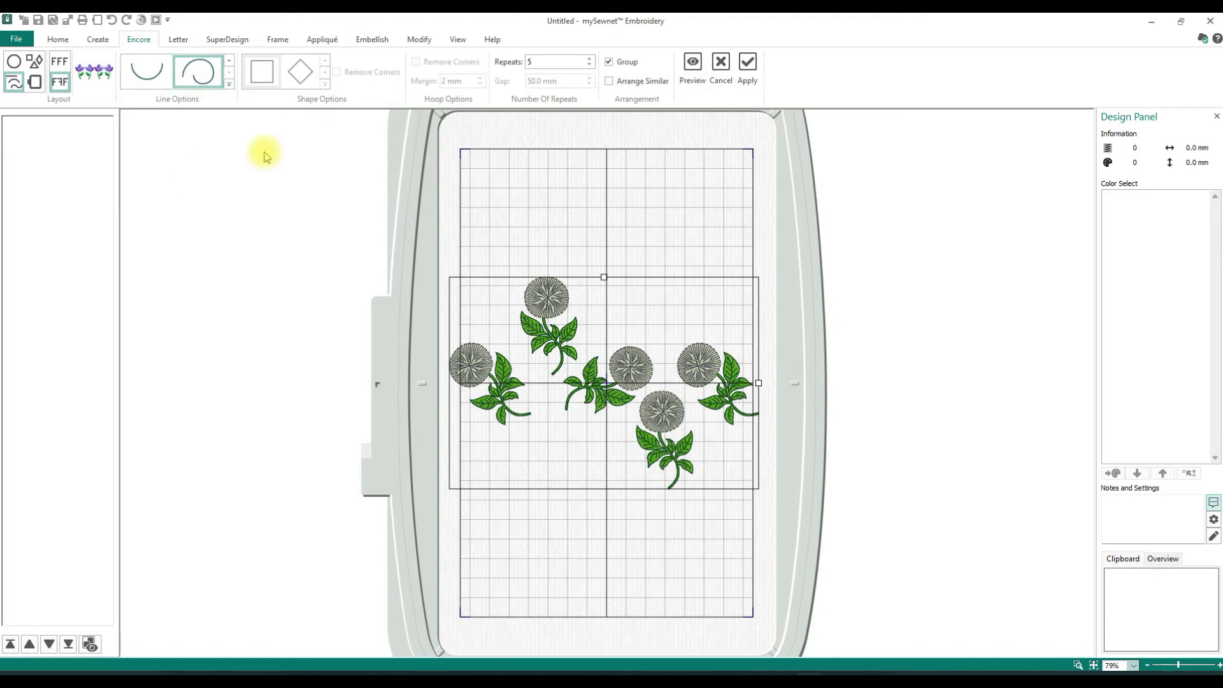
click(747, 64)
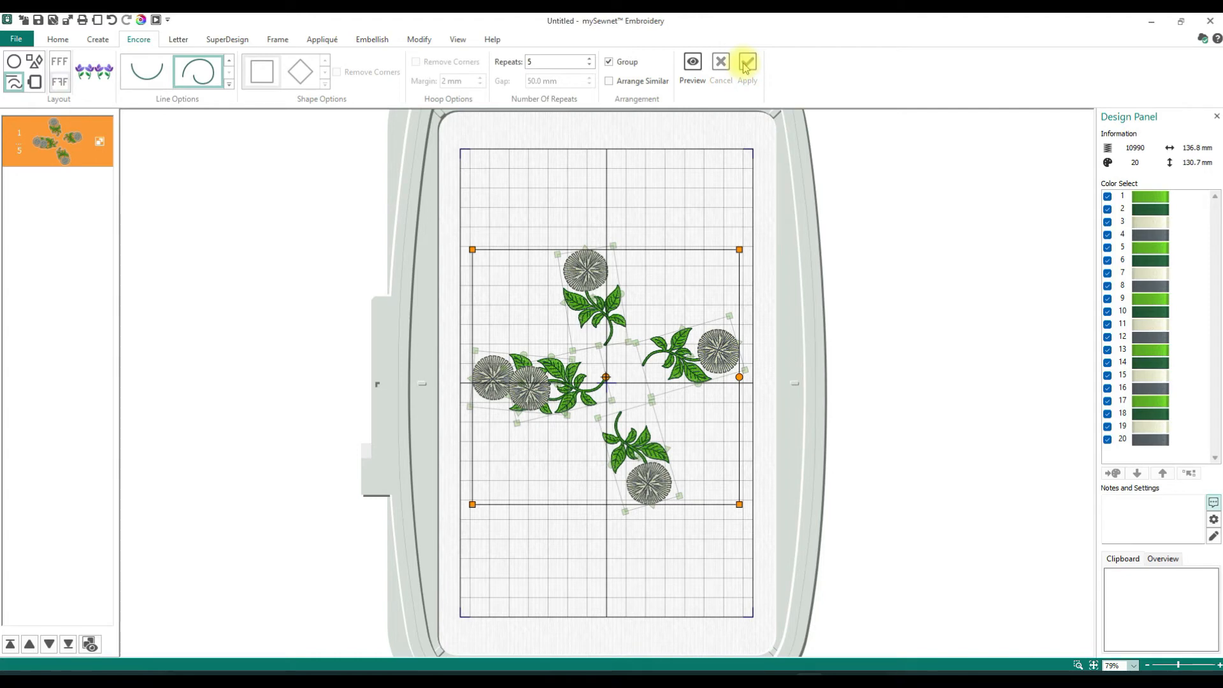
- Enlarge the applied spiral group slightly, undo back to the single poppy, and preview the spiral line repeat again
mouse_move(738, 249)
mouse_down()
mouse_move(699, 265)
mouse_move(740, 236)
mouse_up()
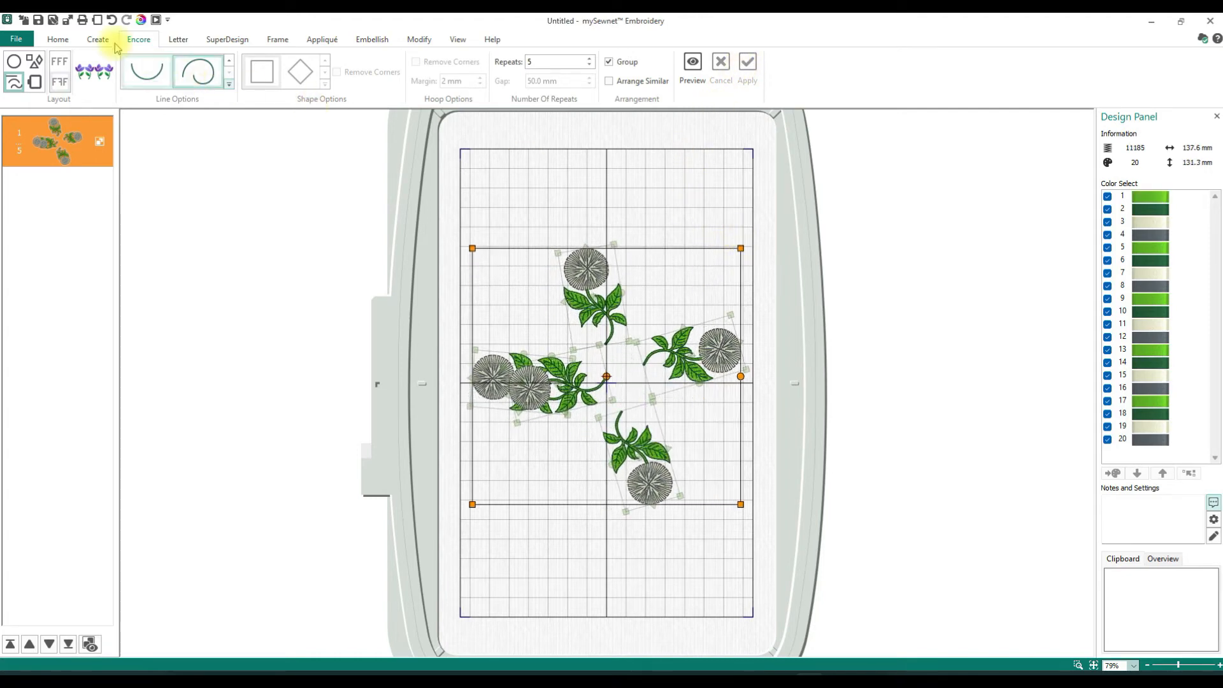
click(111, 19)
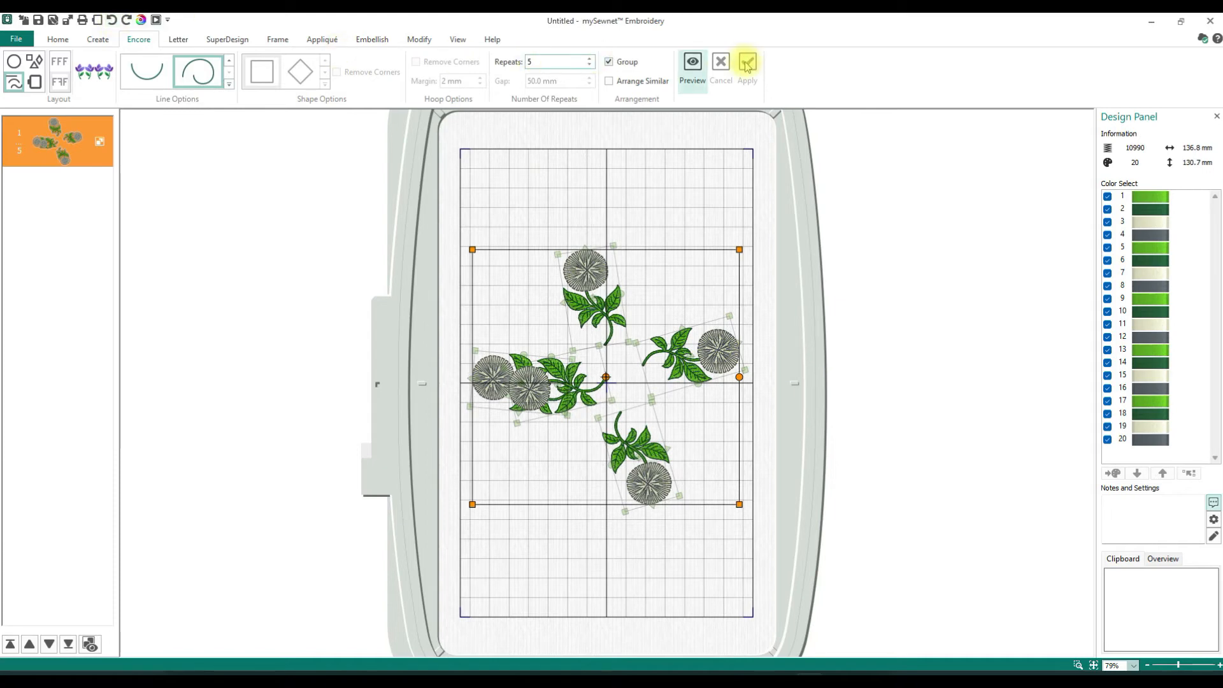
click(113, 21)
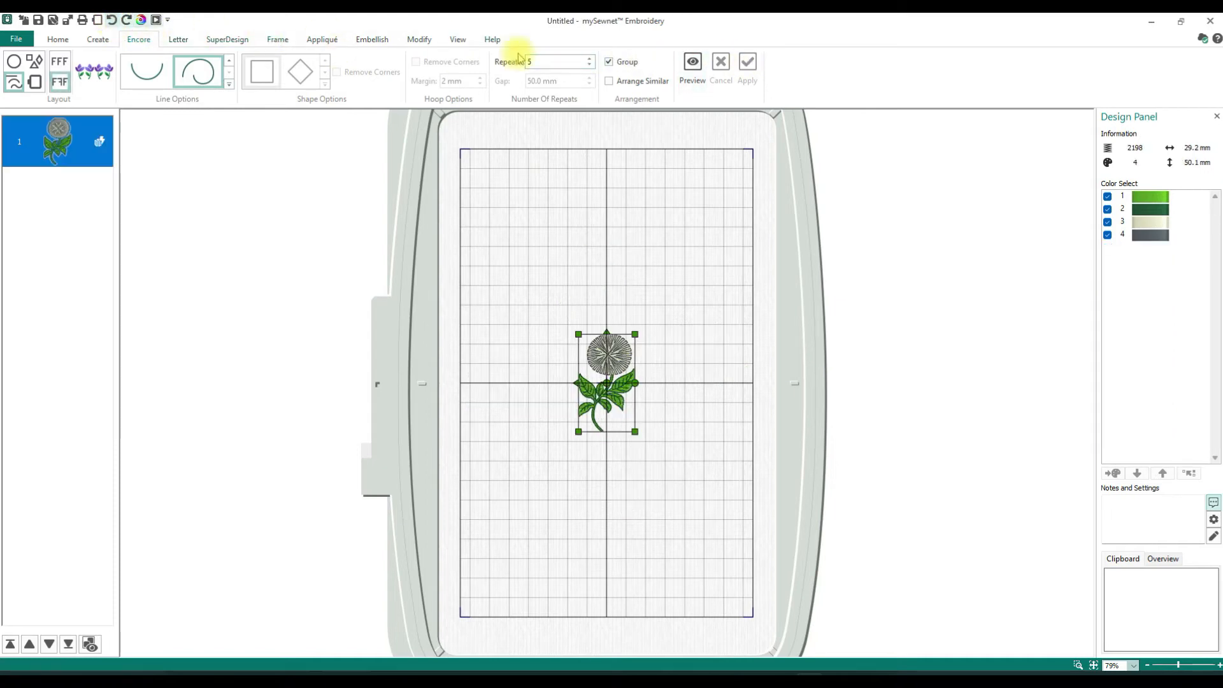
click(695, 61)
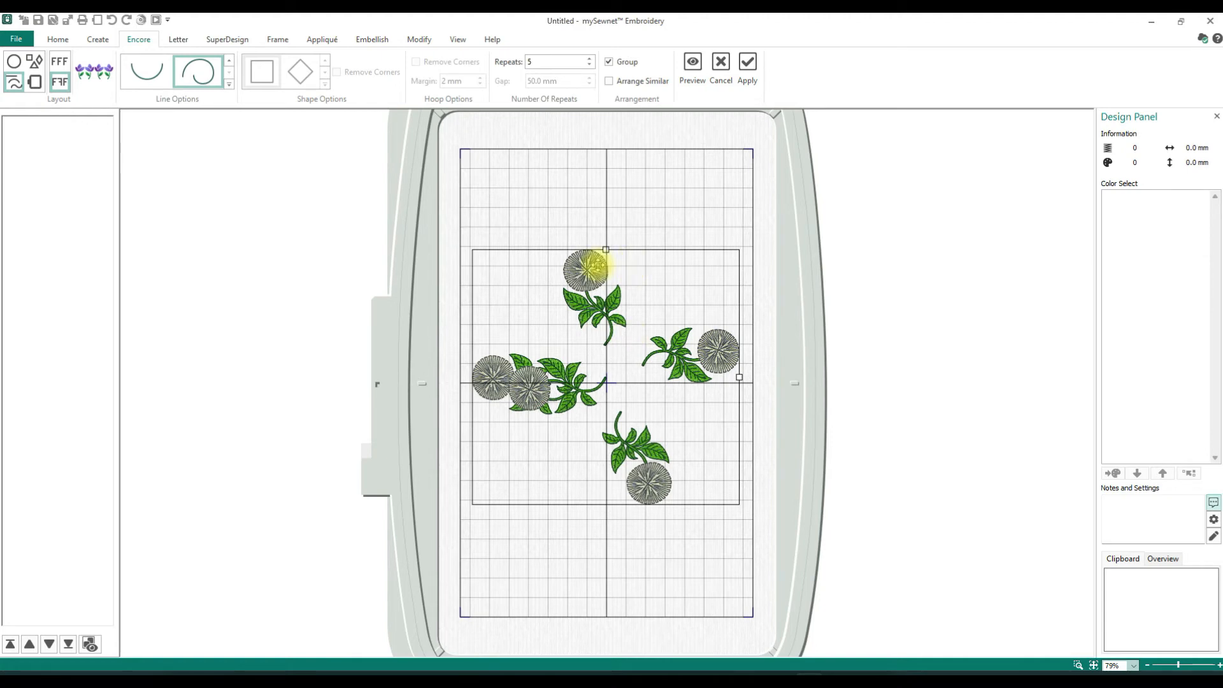
- Switch to the Hoop layout, set the gap to 10 mm, and preview the poppies around the hoop edge
mouse_move(195, 80)
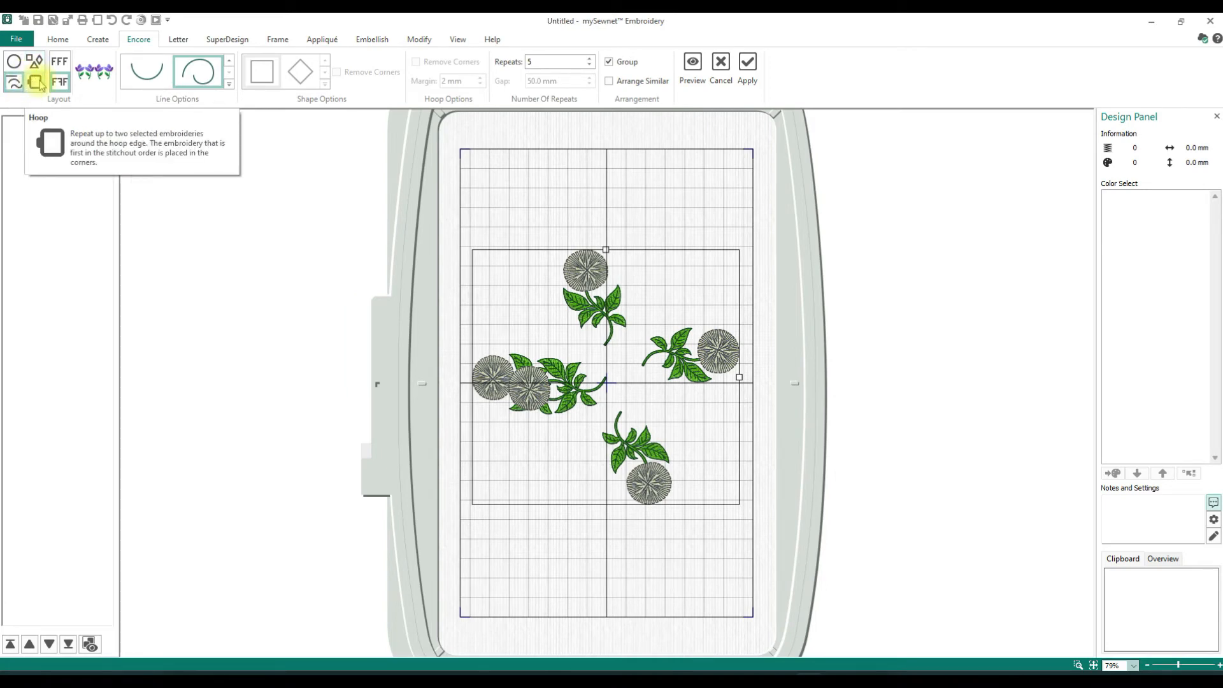
click(37, 82)
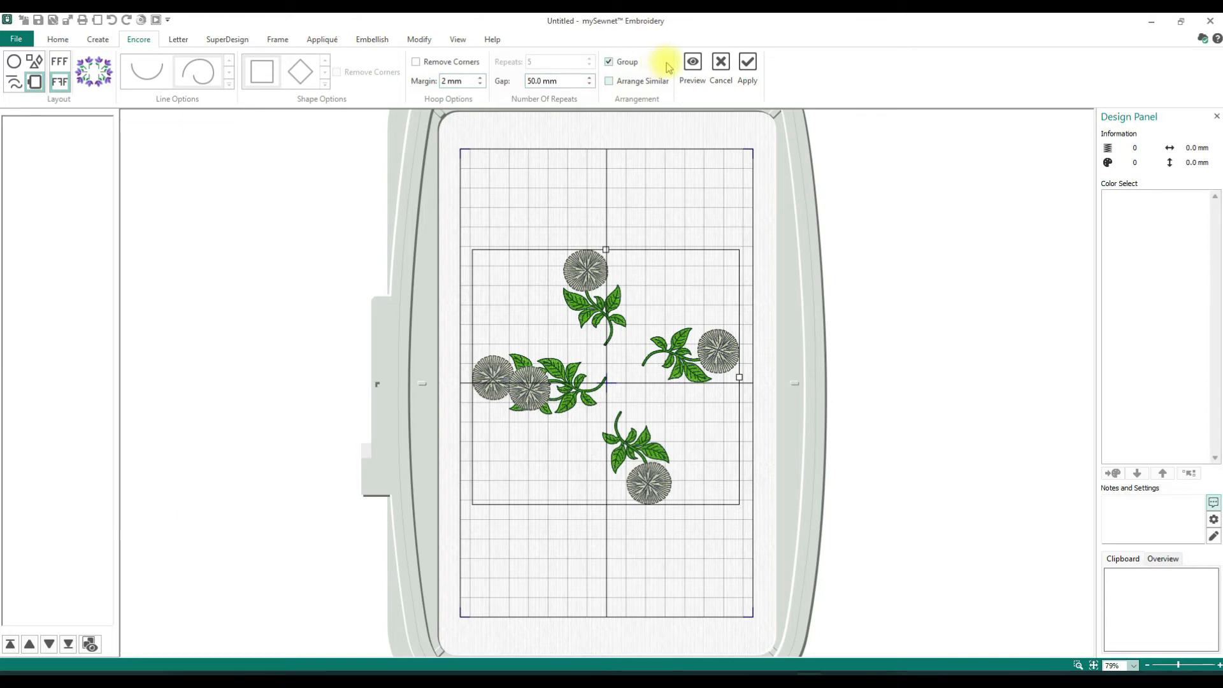
click(560, 81)
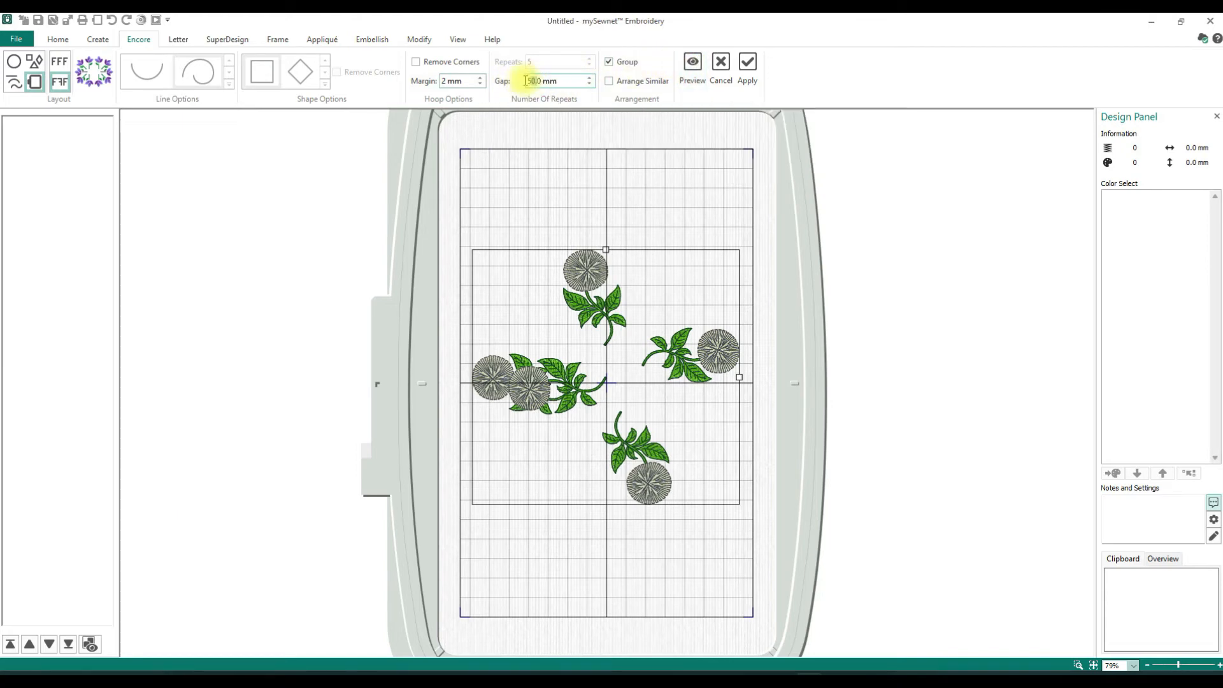
text(1)
click(694, 70)
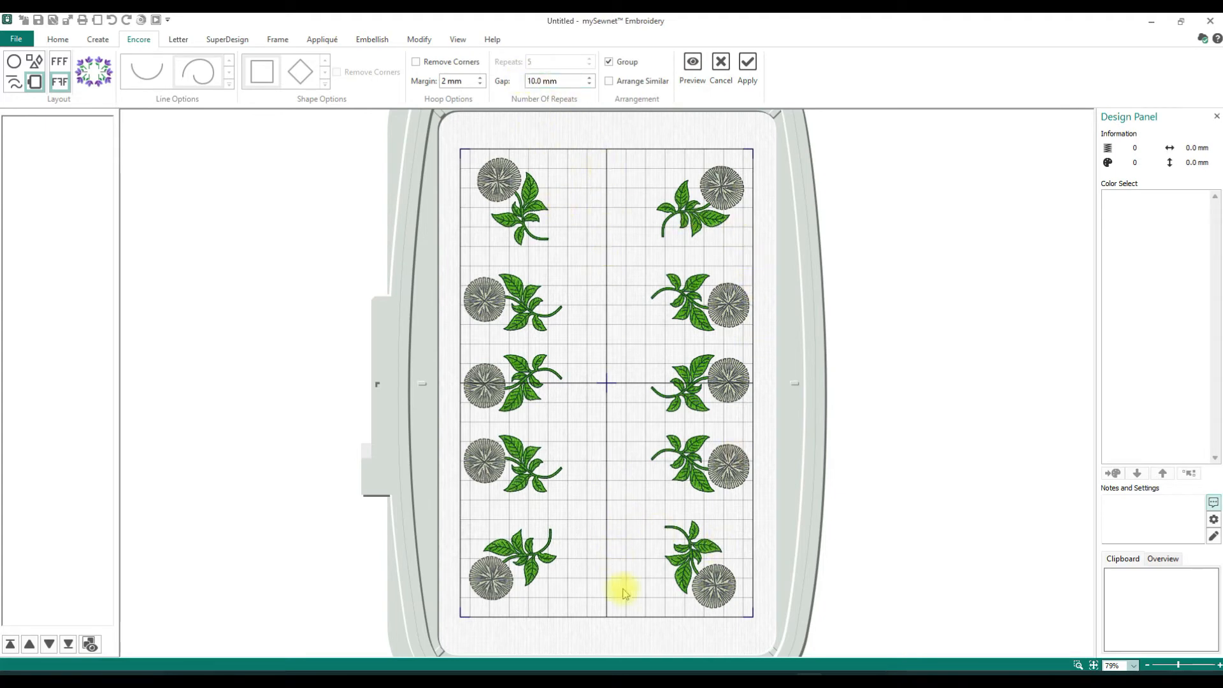
- Set the gap to 5 mm and preview the poppies around the hoop edge
click(541, 81)
click(527, 82)
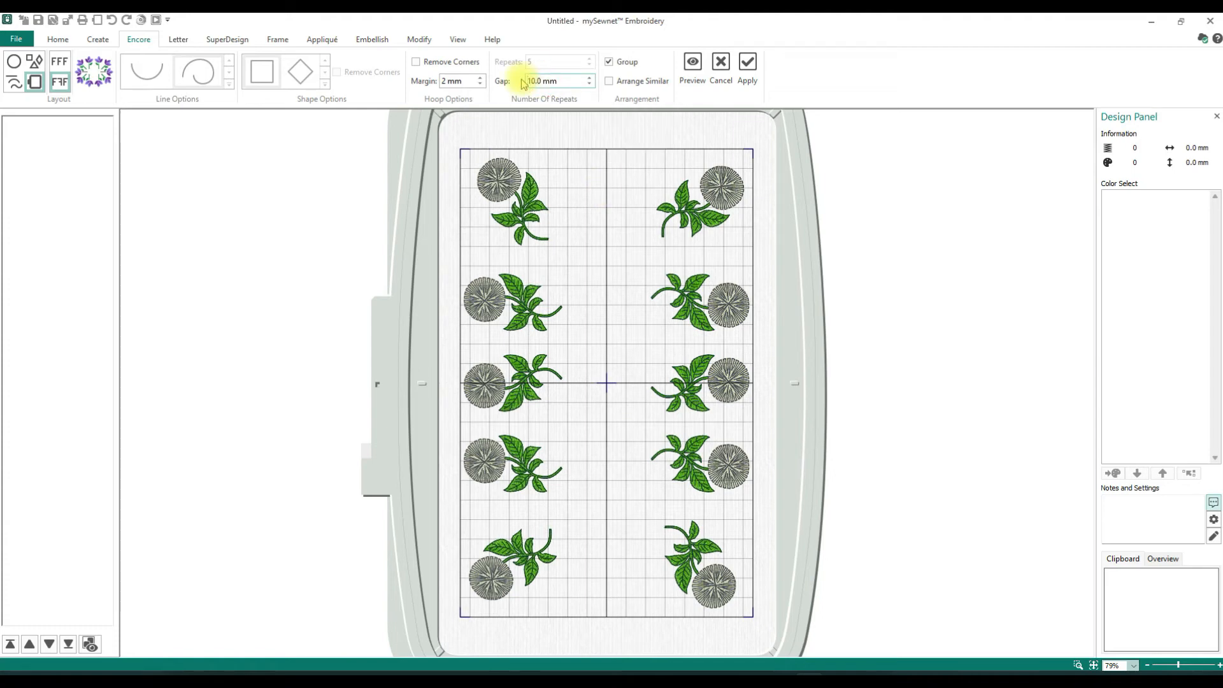
text(5)
click(694, 67)
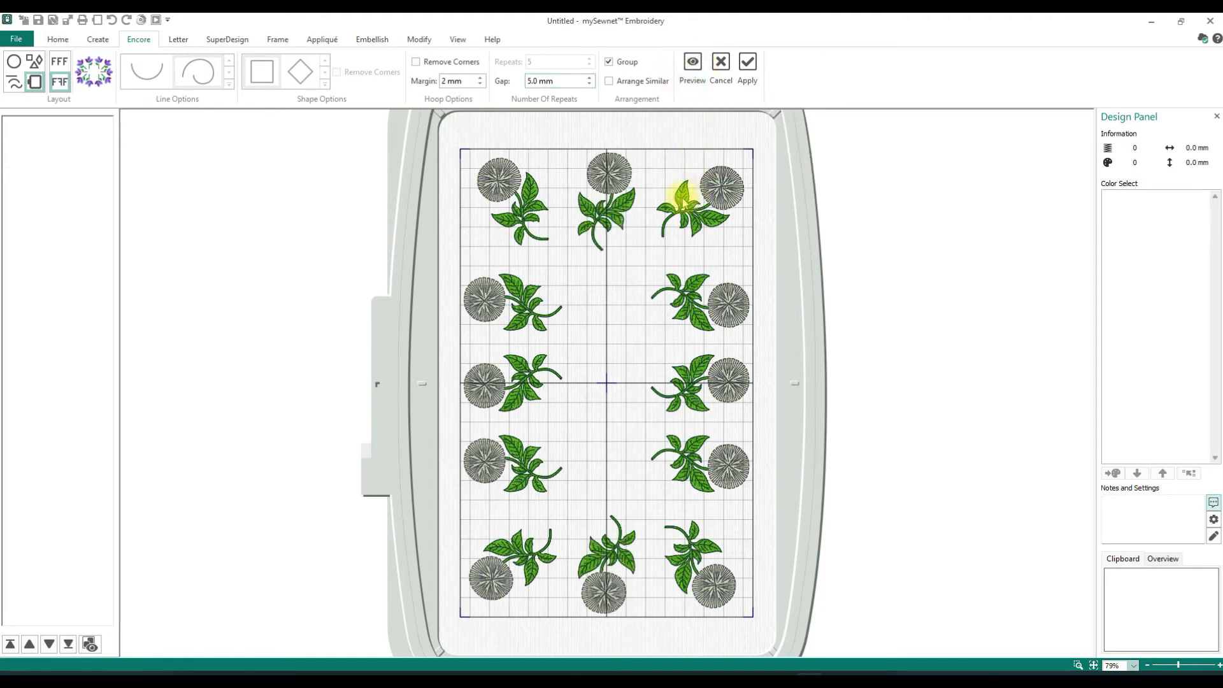
- Reduce the gap to 2.0 mm and preview the hoop arrangement of poppies
click(589, 84)
click(589, 84)
click(590, 84)
click(589, 84)
click(590, 84)
click(589, 84)
click(589, 84)
click(589, 84)
click(590, 84)
click(589, 84)
click(589, 84)
click(589, 84)
click(589, 84)
click(590, 84)
click(589, 84)
click(589, 84)
click(590, 85)
click(589, 85)
click(590, 85)
click(589, 84)
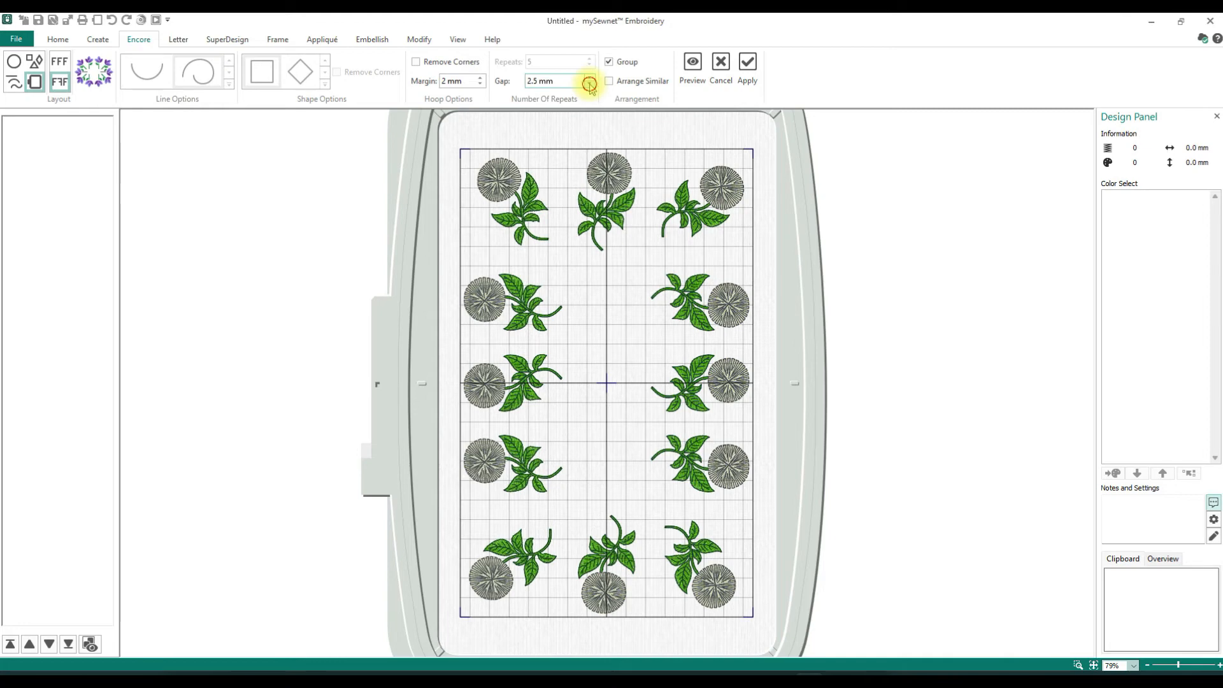
click(590, 85)
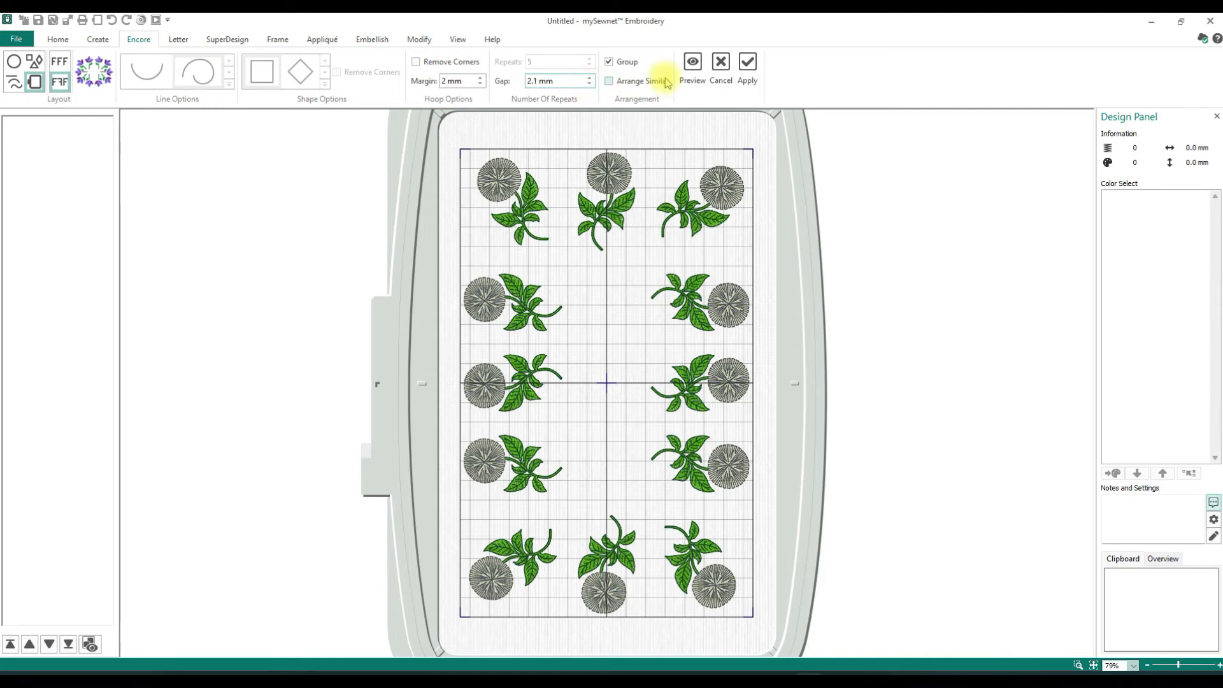
click(589, 84)
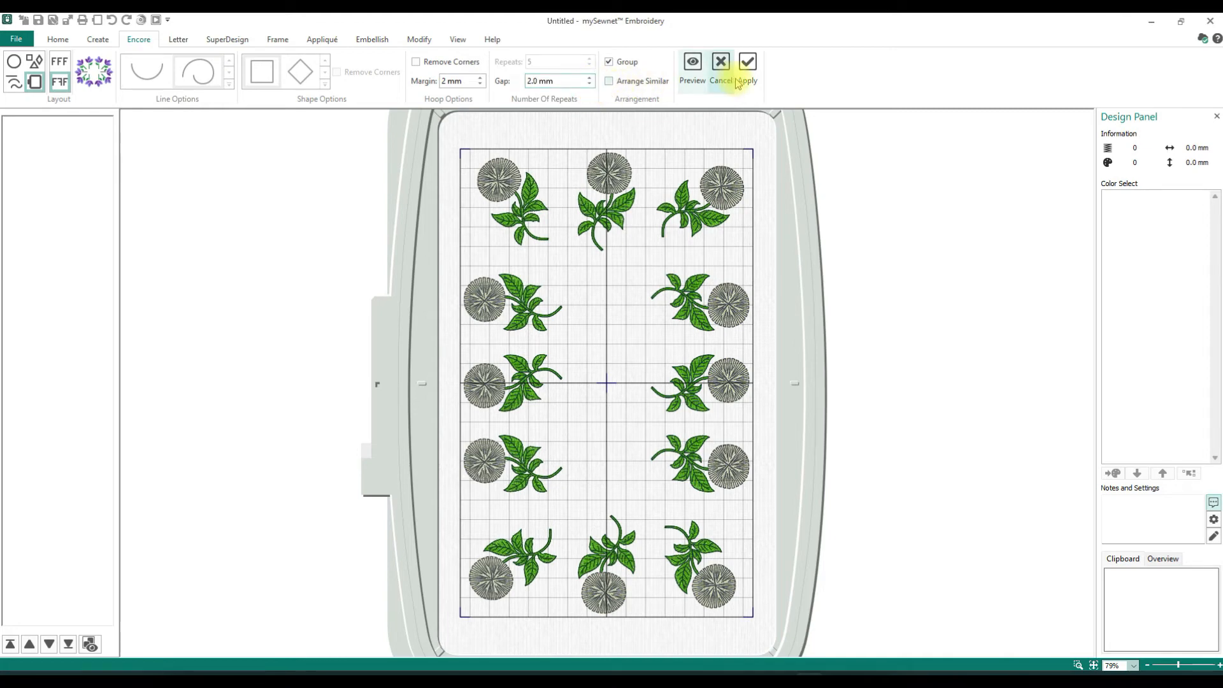
click(694, 66)
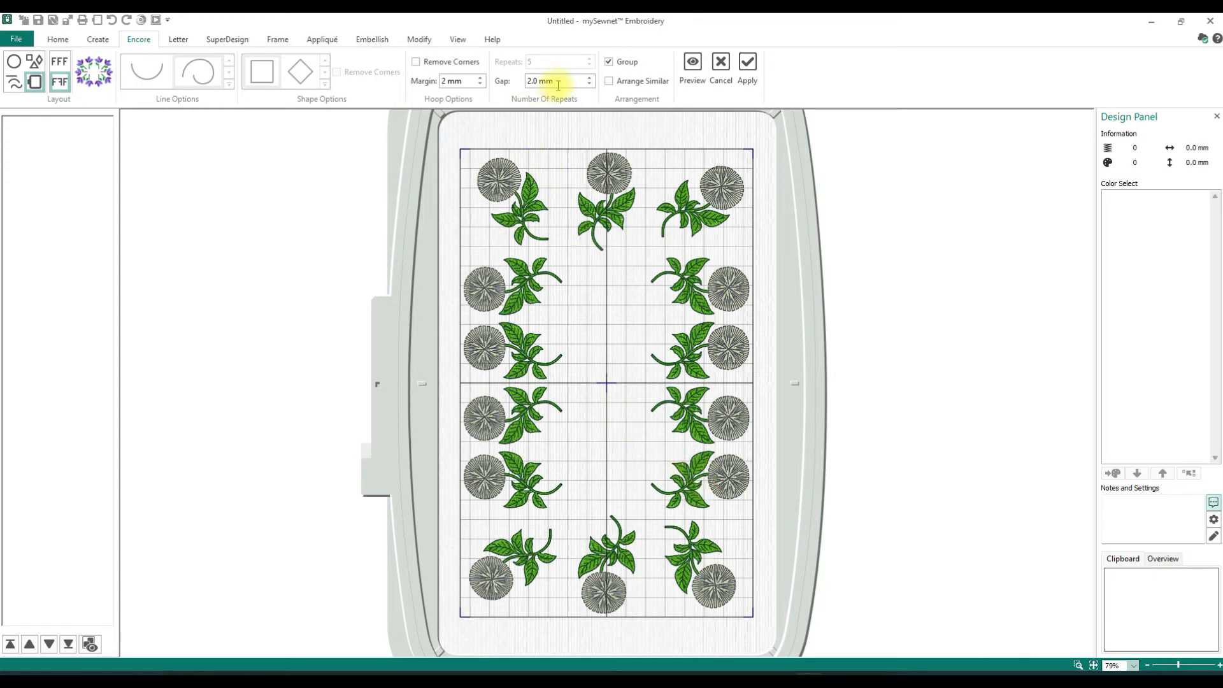
- Set the gap to 0 mm and preview the poppies around the hoop
drag(564, 81, 515, 81)
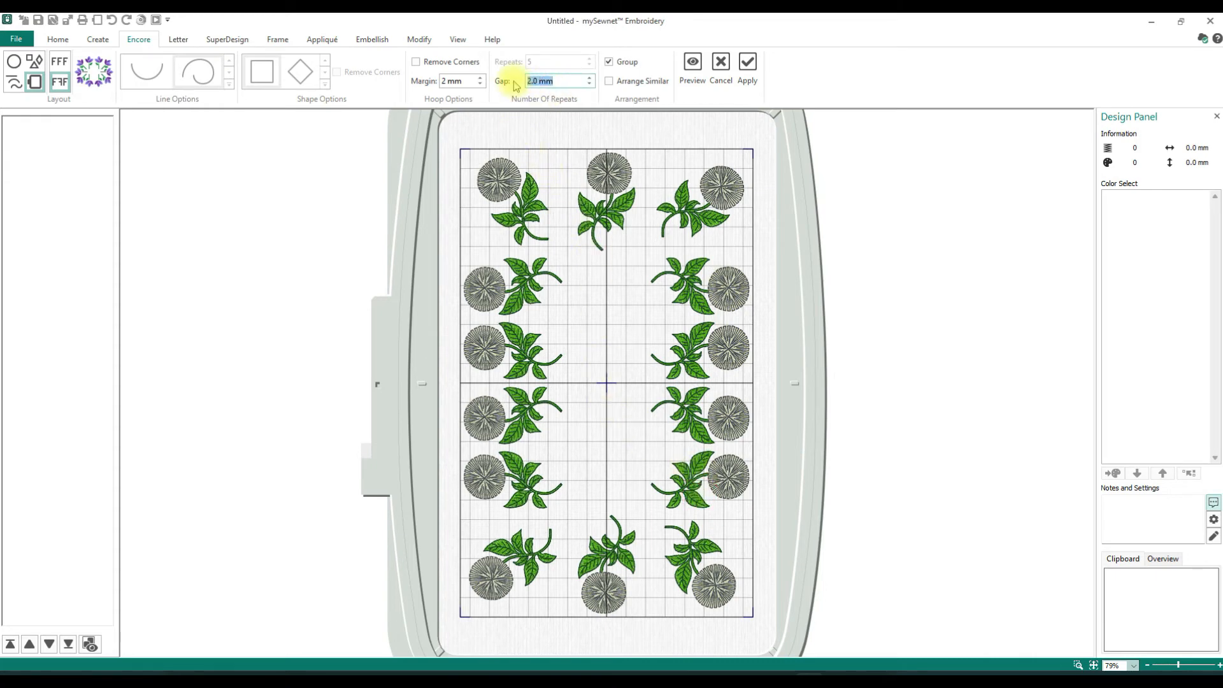
text(0)
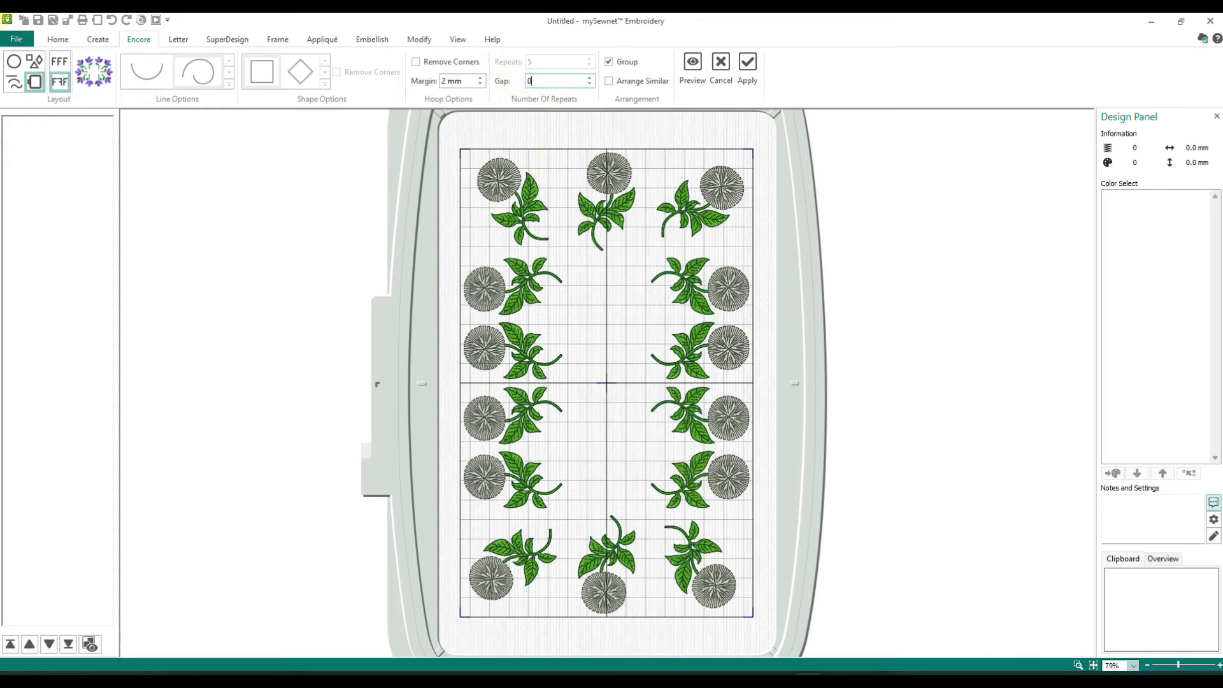
click(694, 64)
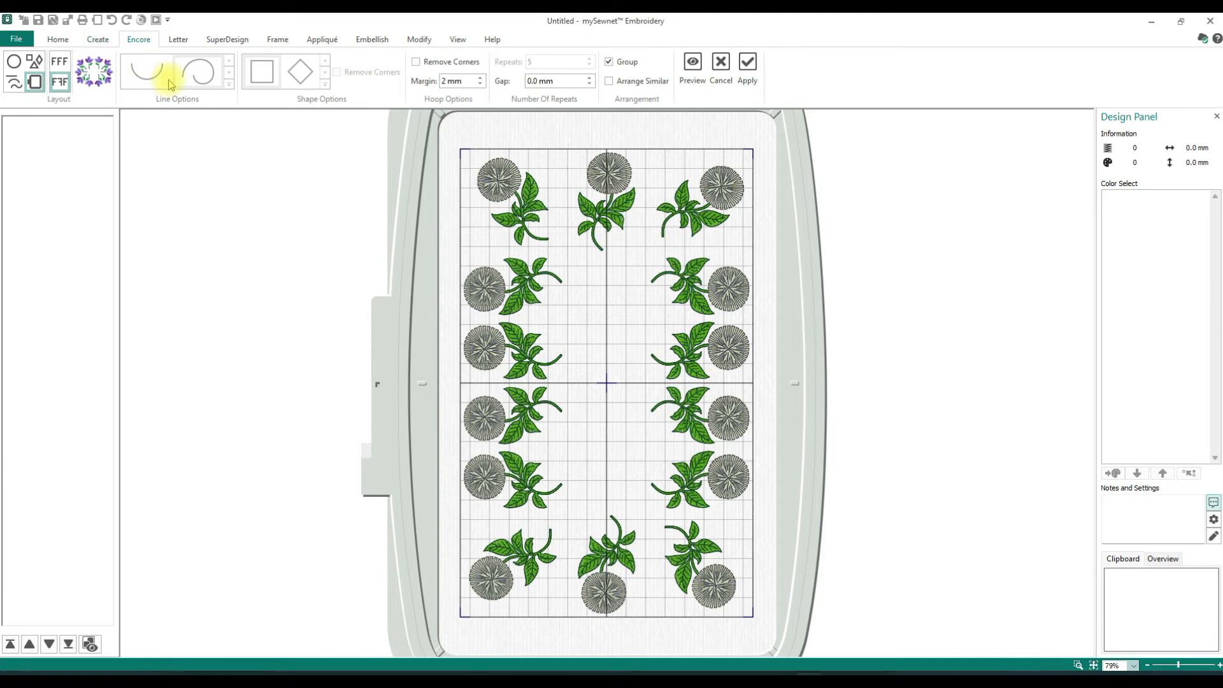
- Preview the hoop arrangement with the corner poppies removed, and turn Remove Corners back off
click(416, 62)
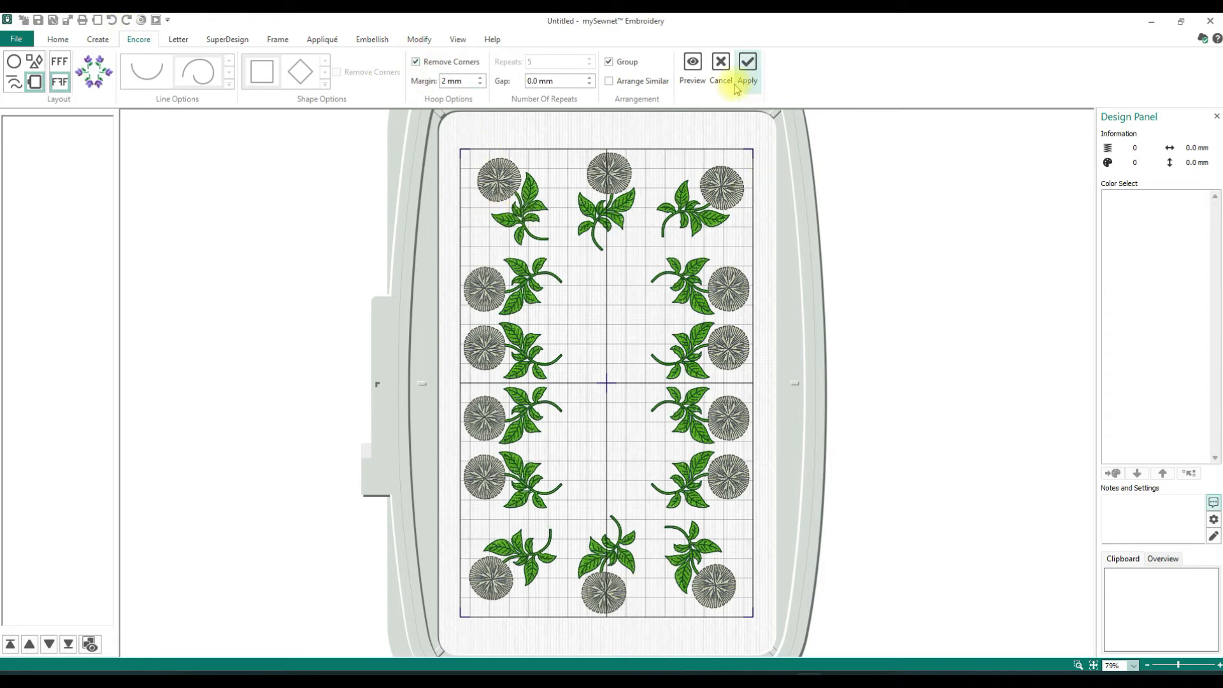
click(702, 70)
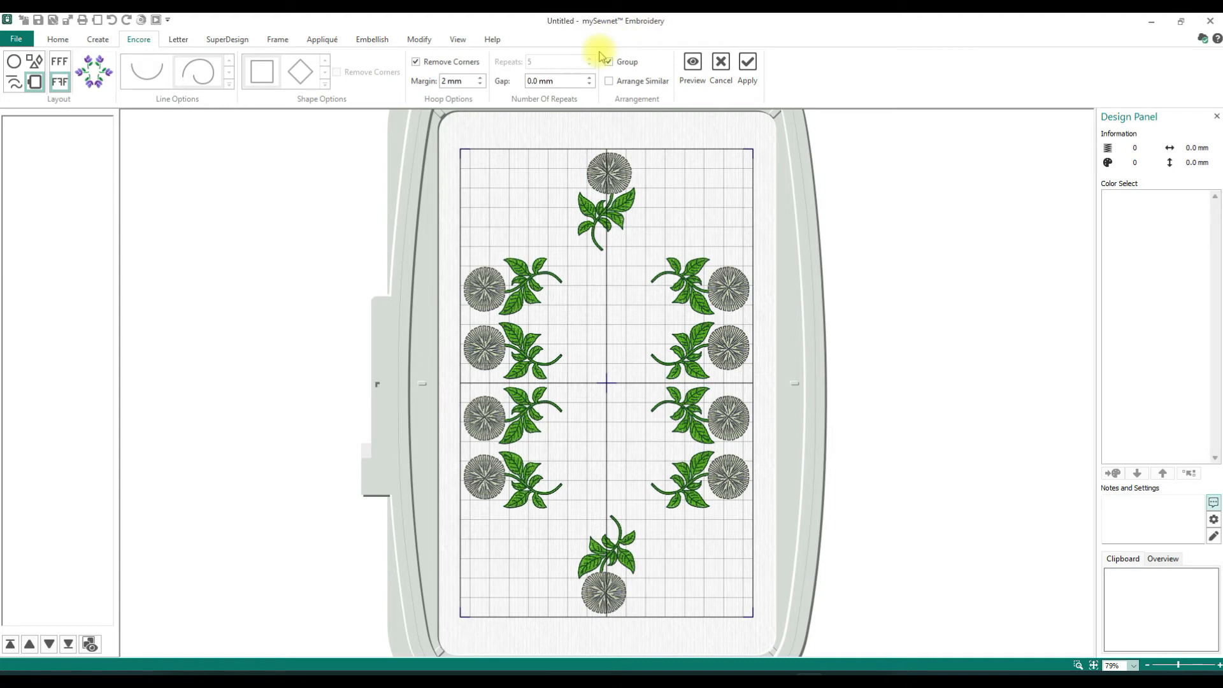
click(416, 62)
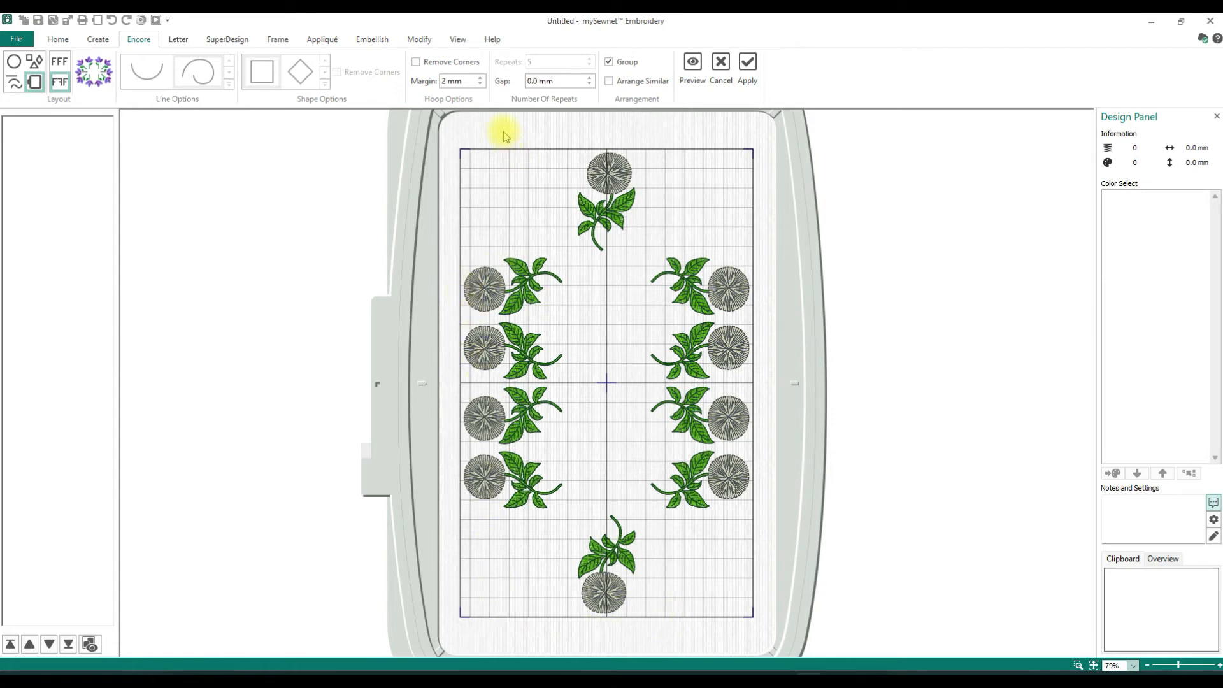
- Set the hoop margin to 10 mm and preview the poppies with all corners included
click(448, 82)
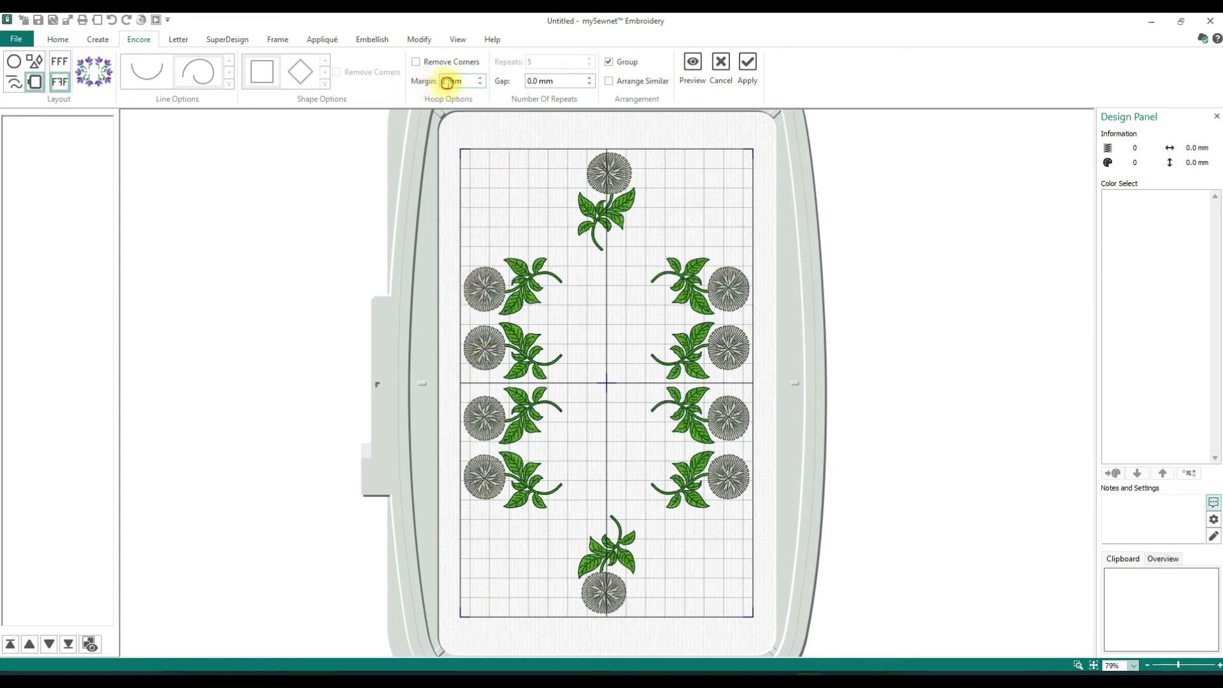
text(10mm)
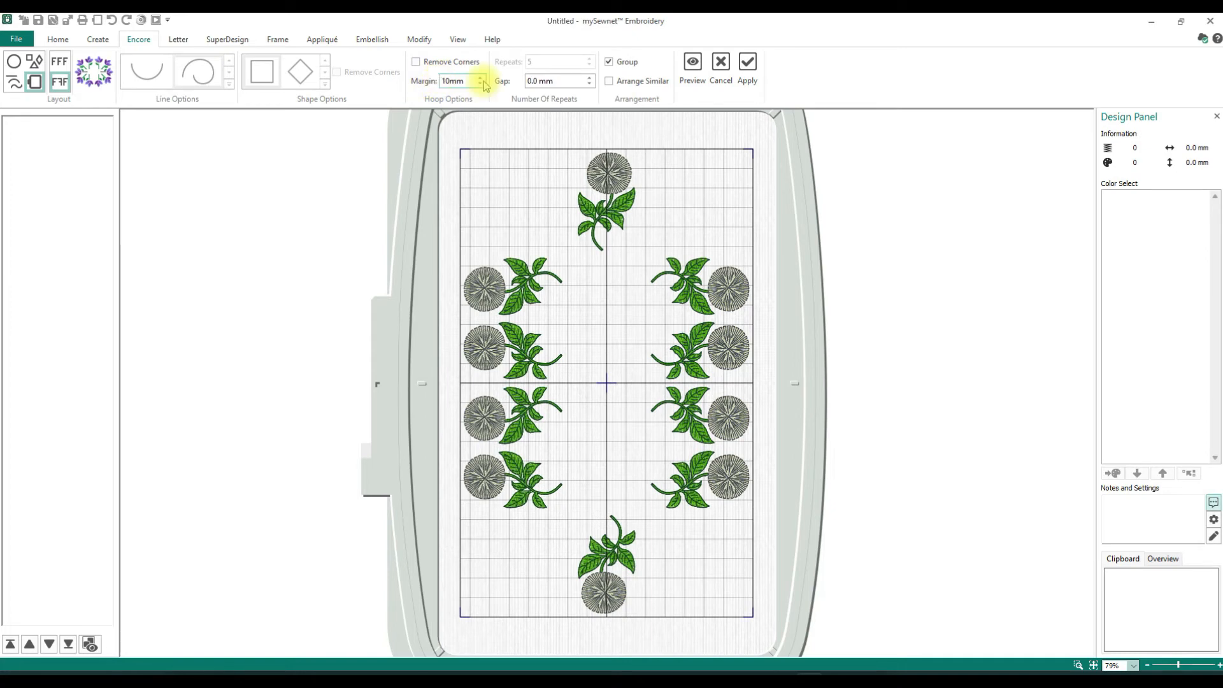
click(692, 67)
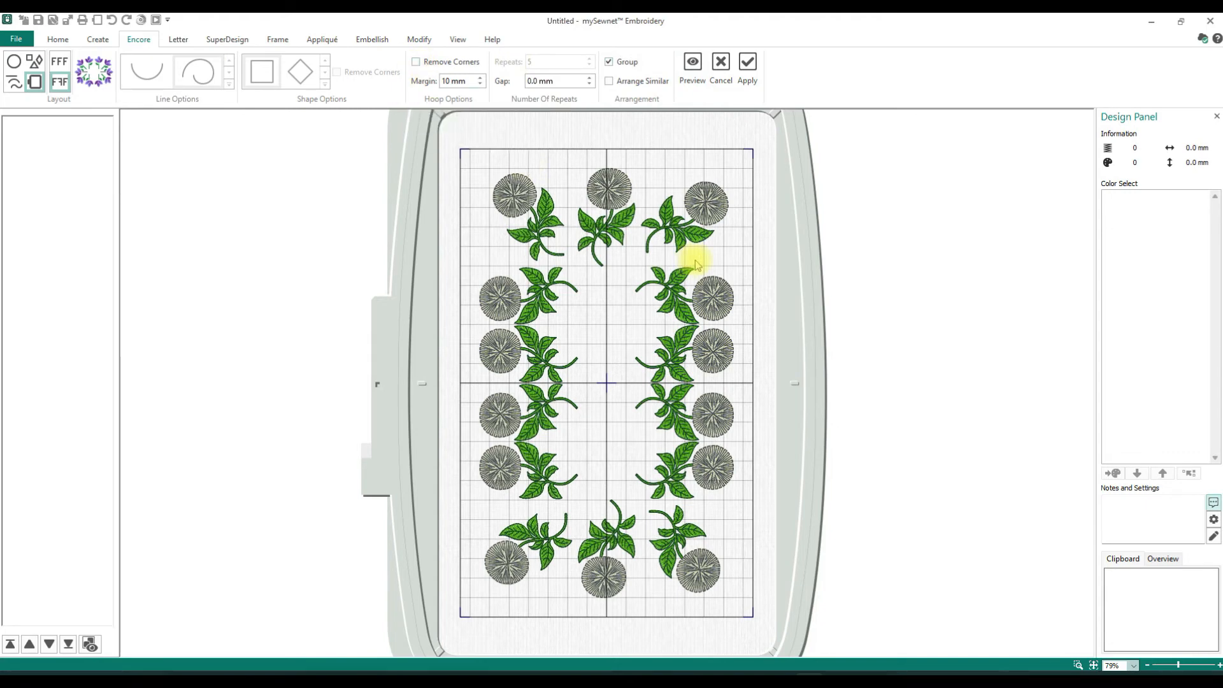
- Preview the 10 mm margin arrangement with Remove Corners enabled, and cancel the Encore arrangement
click(417, 62)
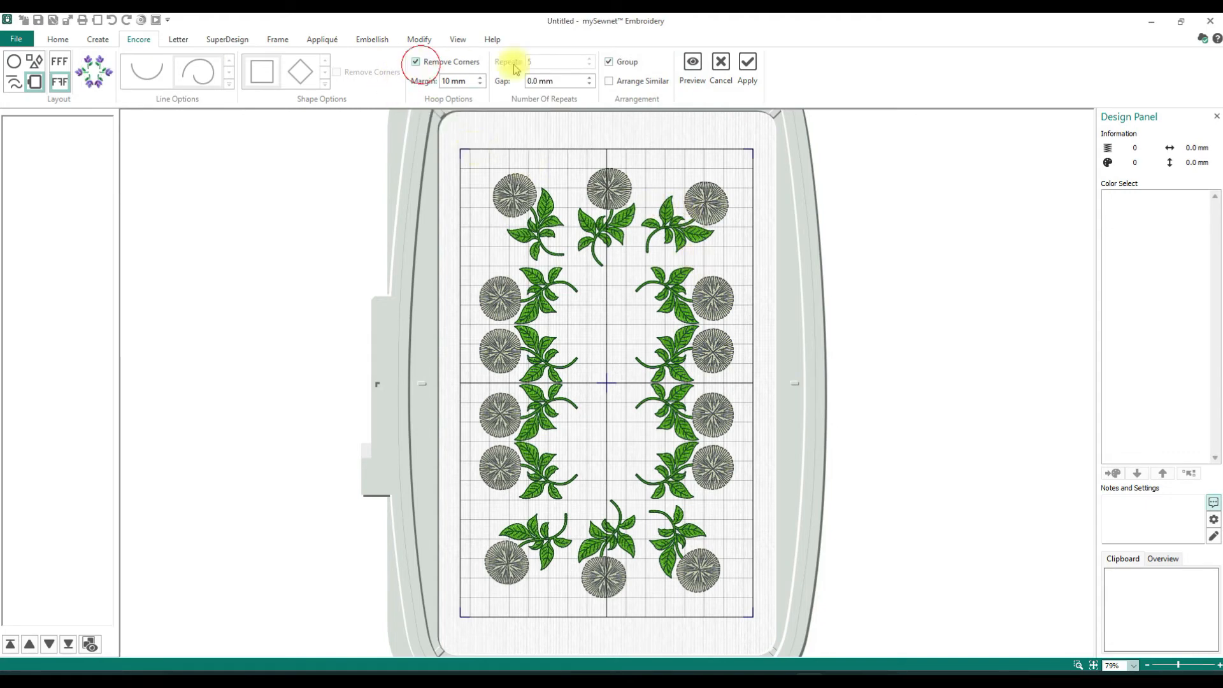
click(692, 68)
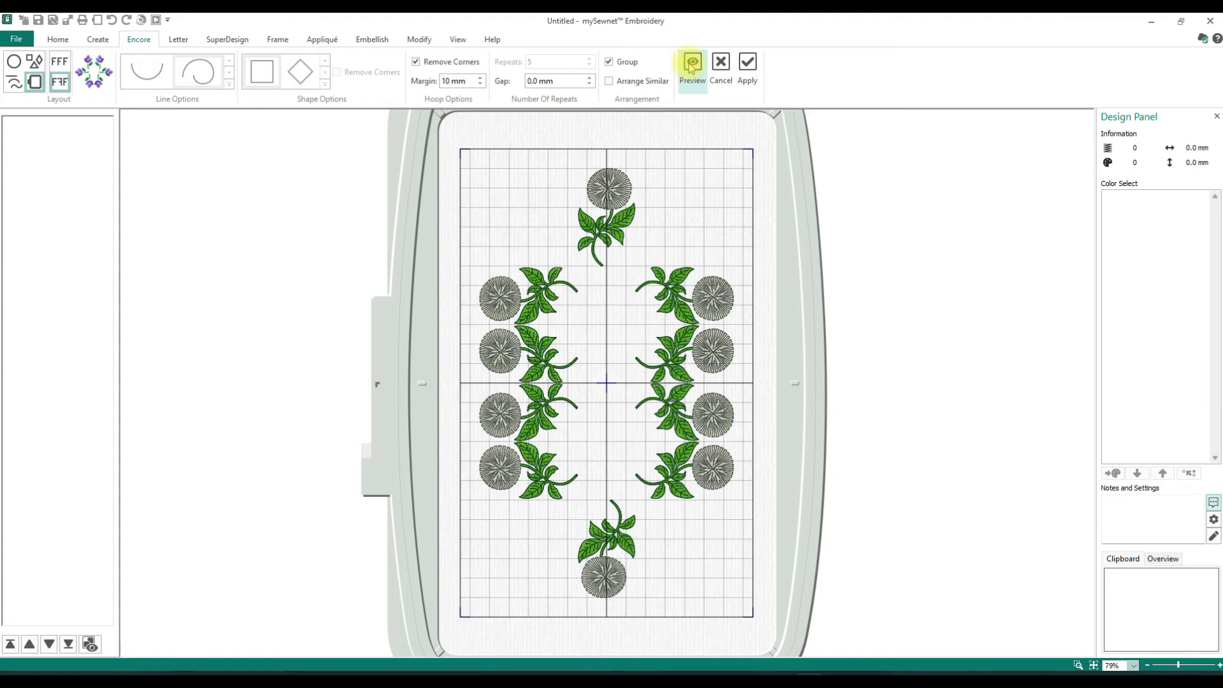
click(722, 69)
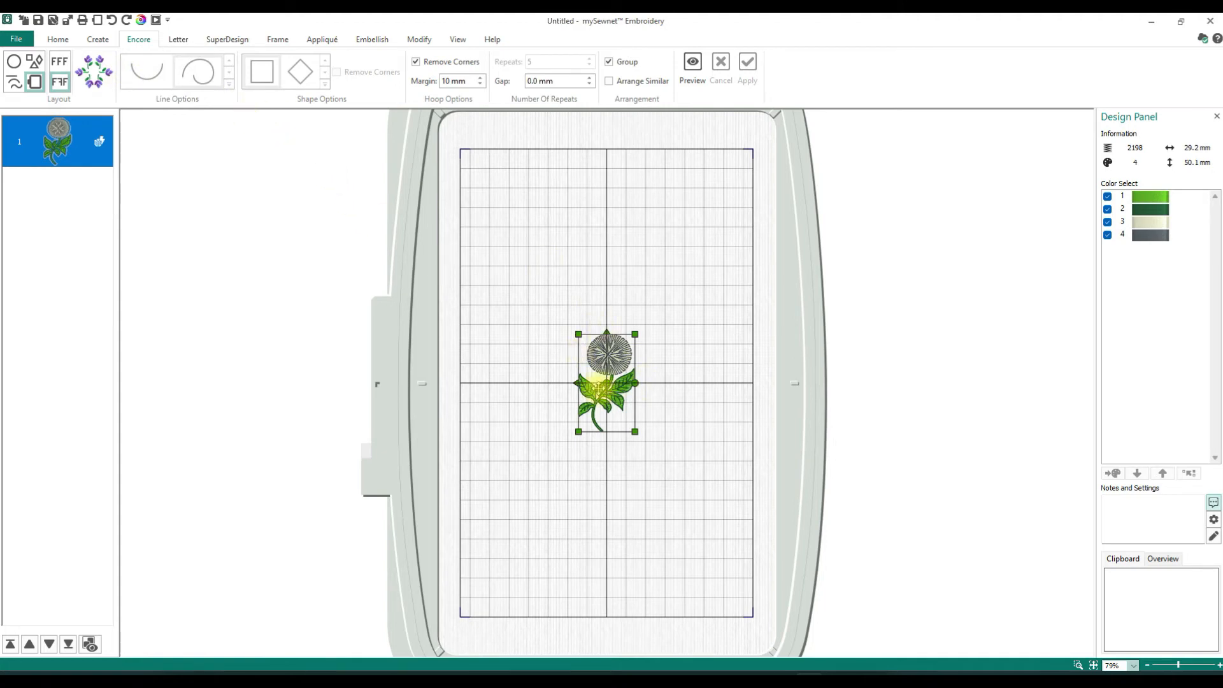
- Delete the poppy and insert the red flower with the white centre from Flowers 1 at 10 mm
key(Delete)
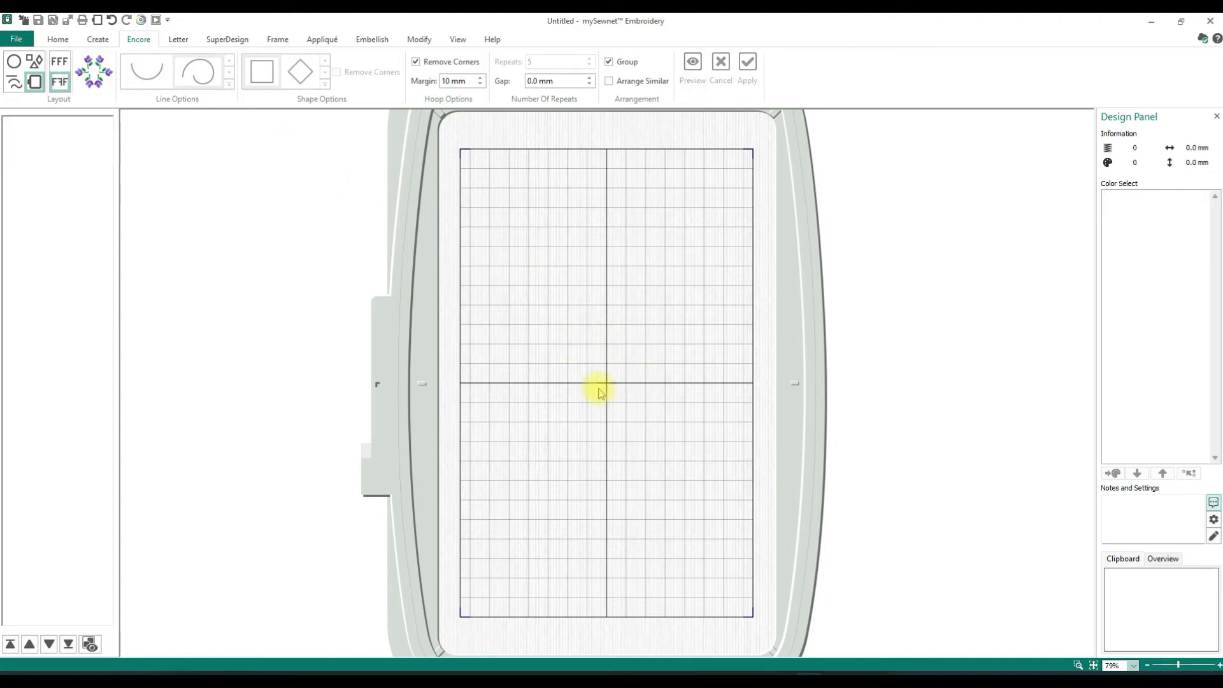
click(228, 39)
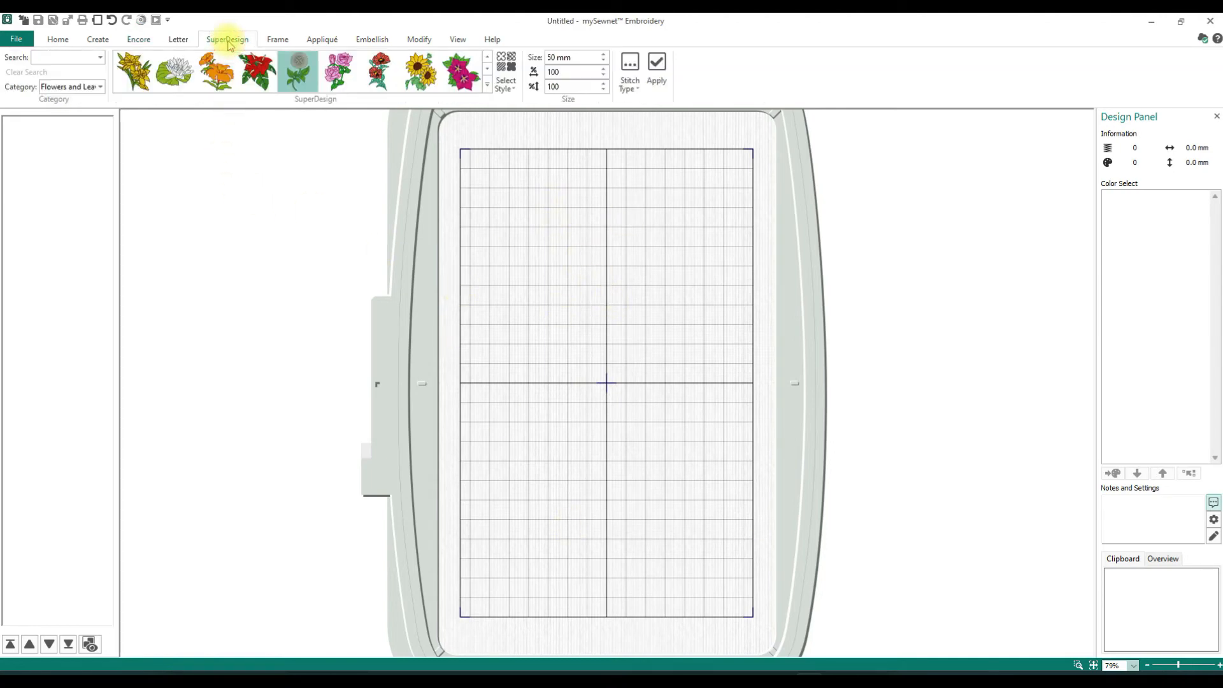
click(488, 88)
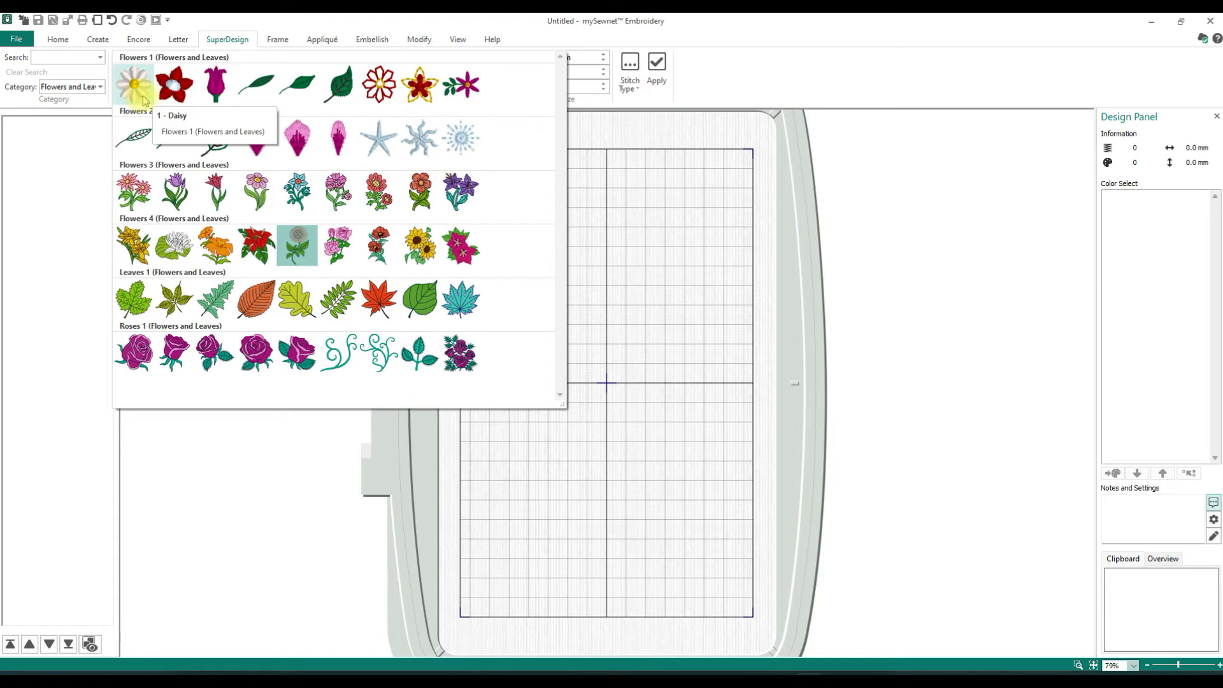
click(175, 89)
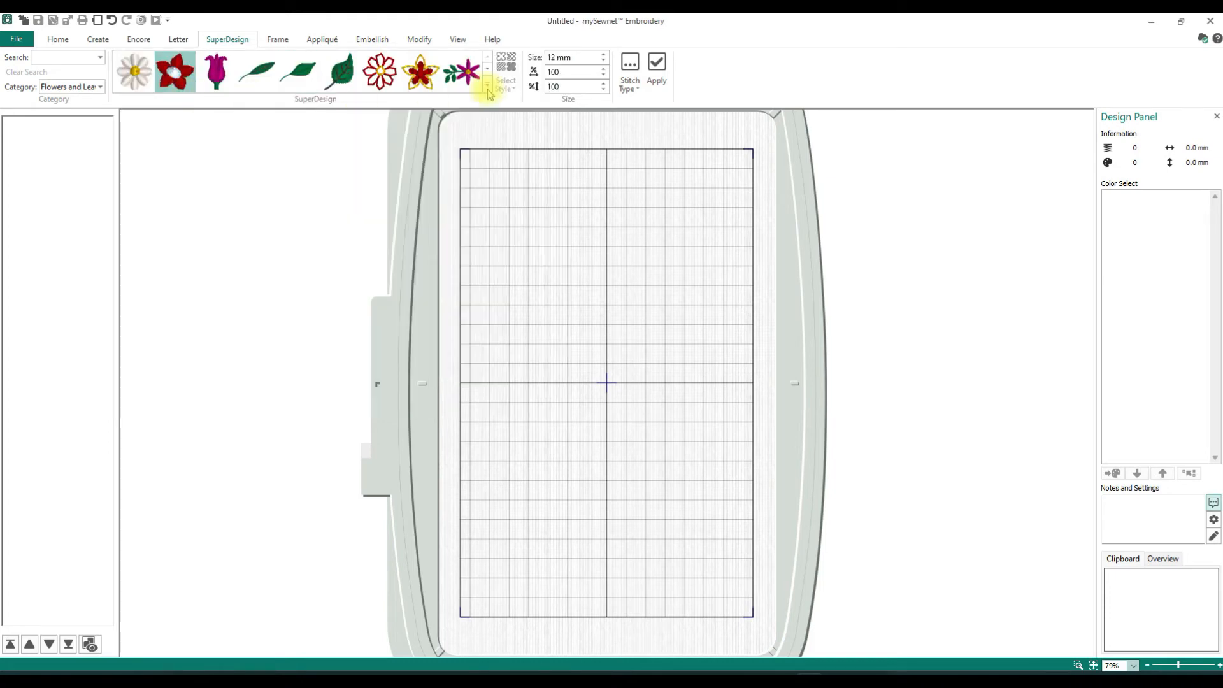
click(602, 62)
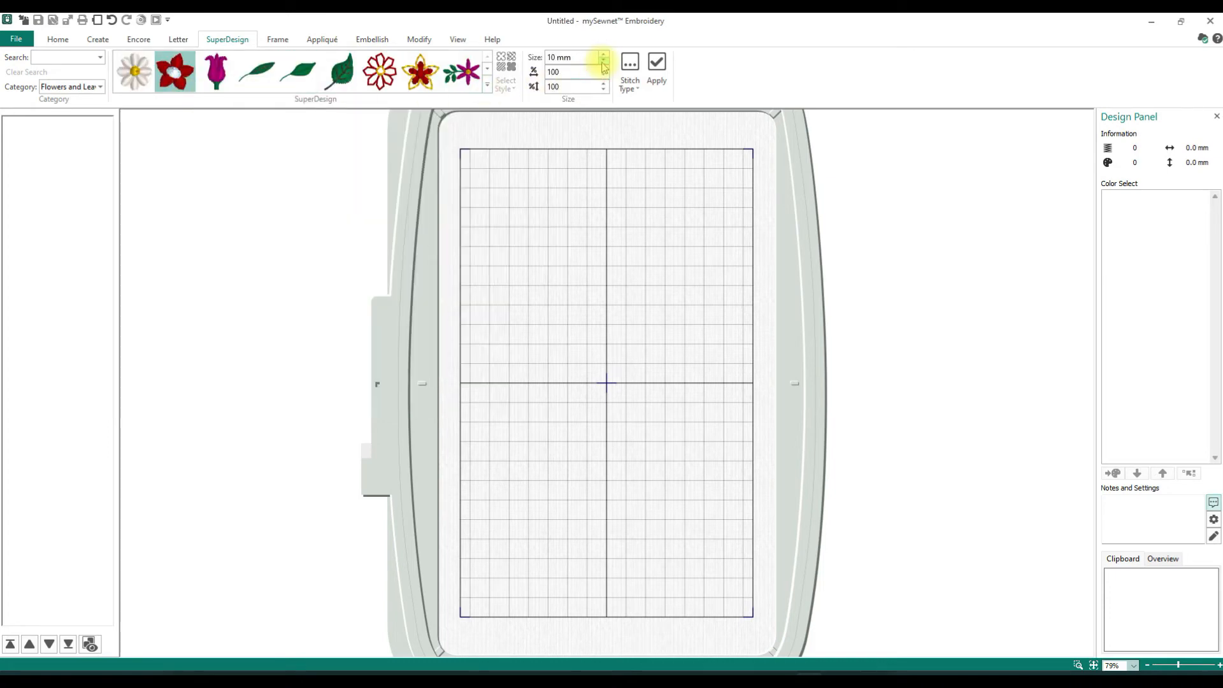
click(657, 69)
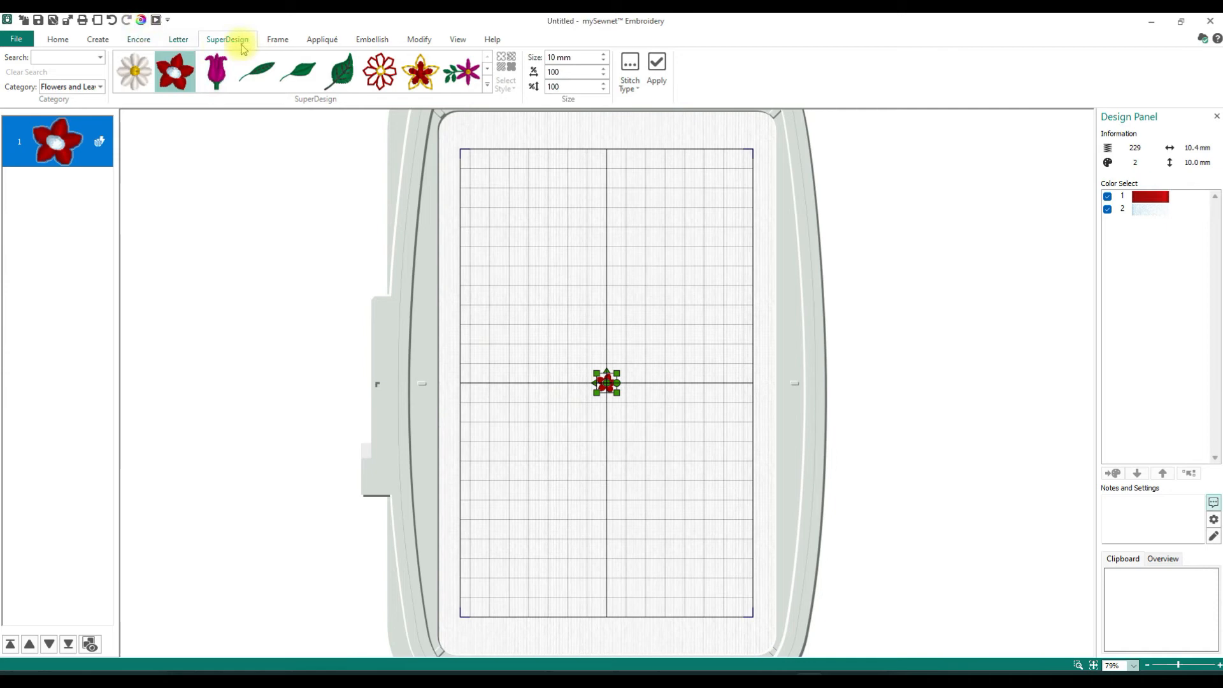
- Switch Encore to the Shape layout with the octagon, set the gap to 2 mm, and preview the red flowers
click(139, 40)
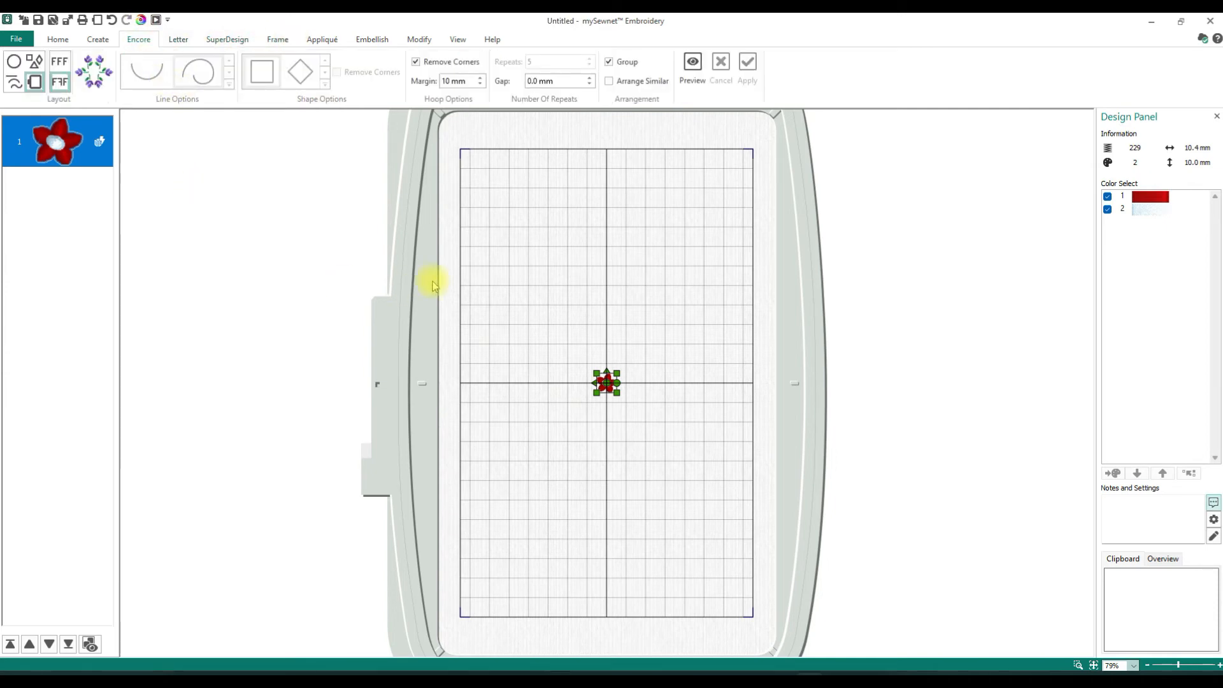
click(34, 65)
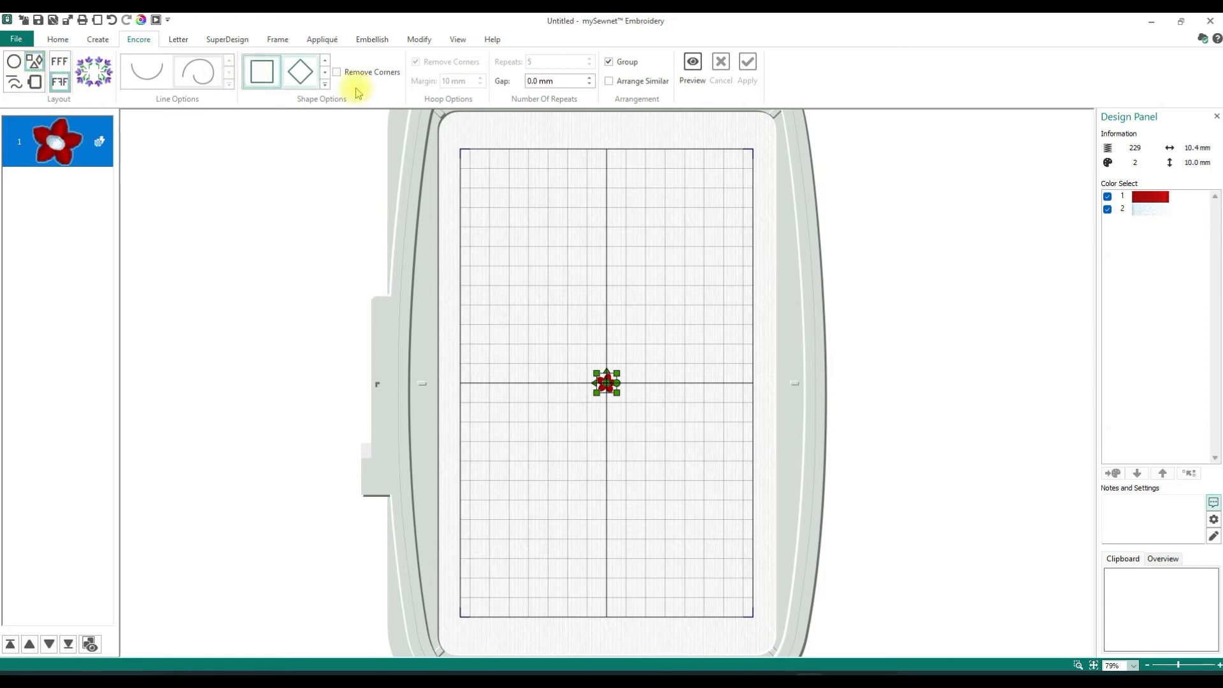
click(325, 84)
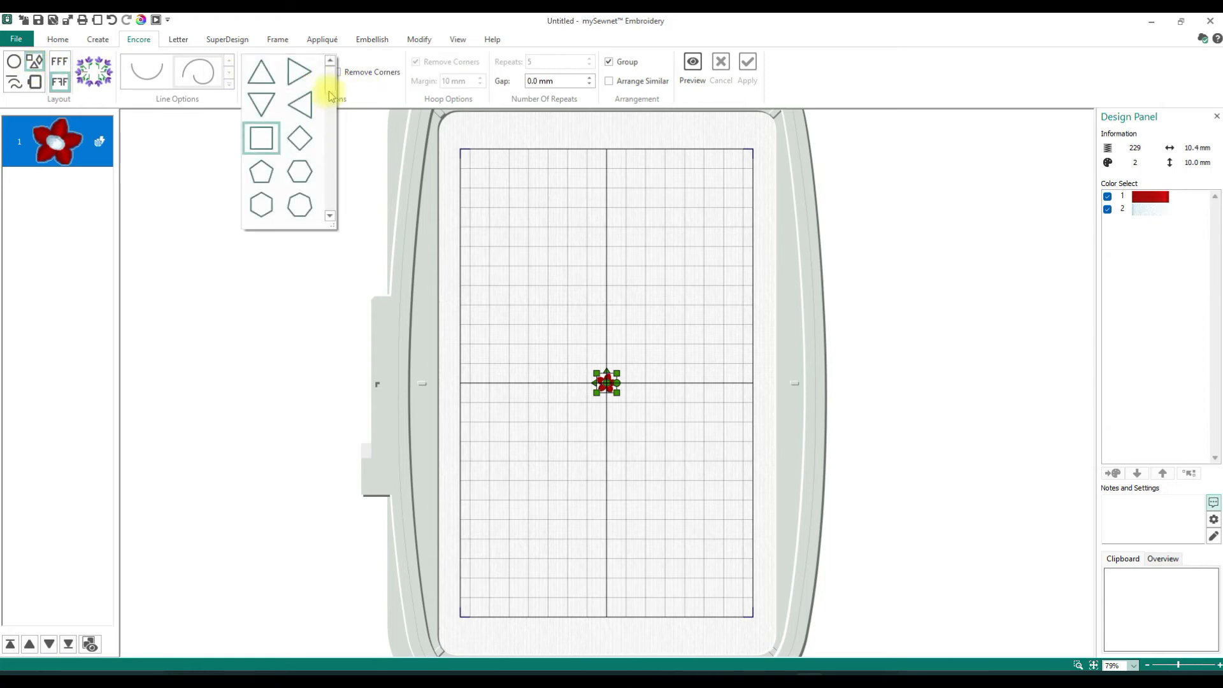
scroll(323, 96, down, 1)
click(251, 212)
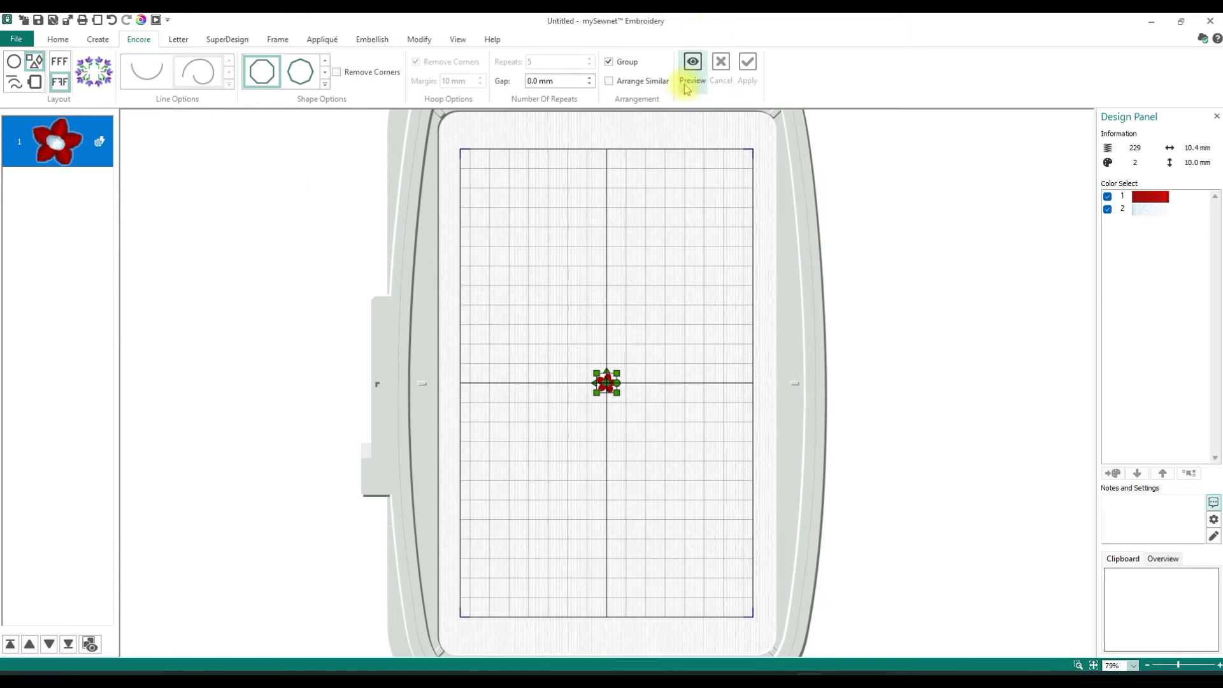
click(590, 78)
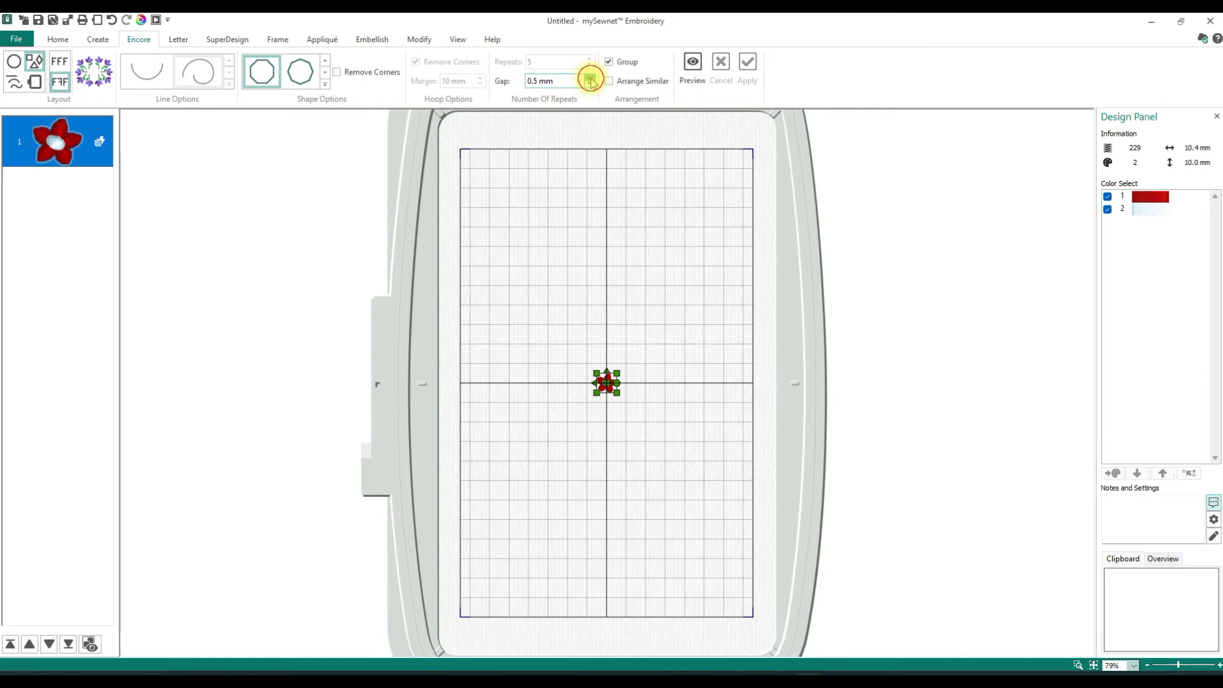
click(591, 79)
click(591, 78)
drag(557, 82, 510, 82)
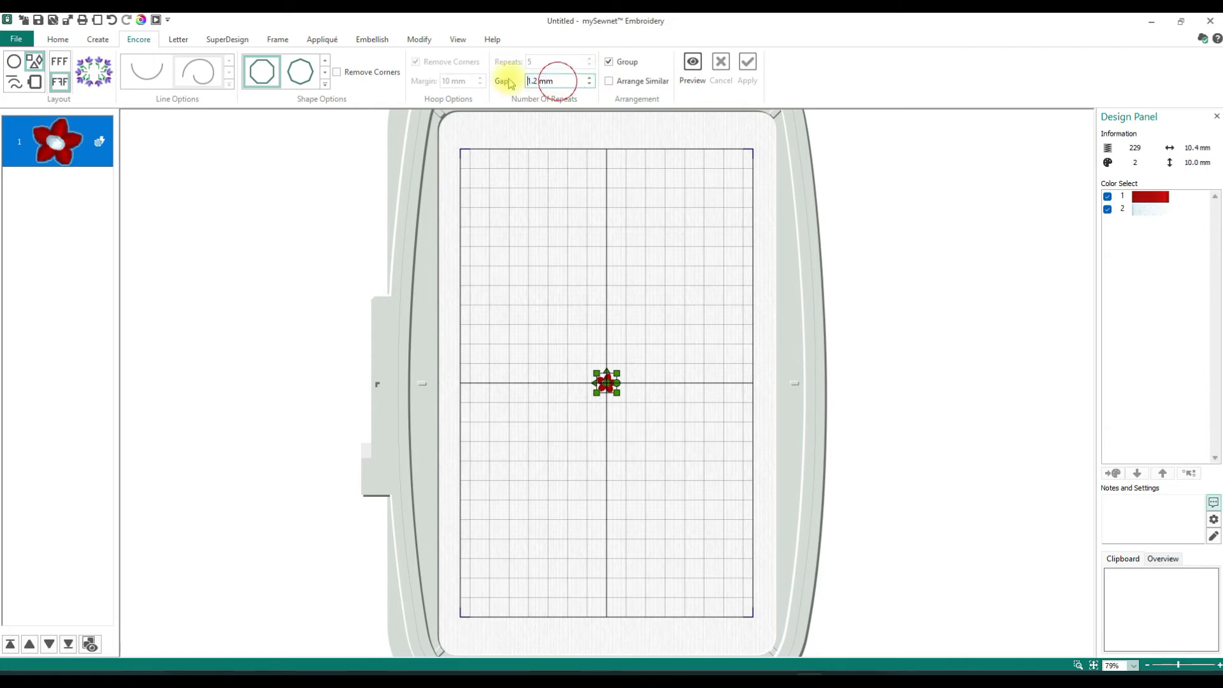
text(2)
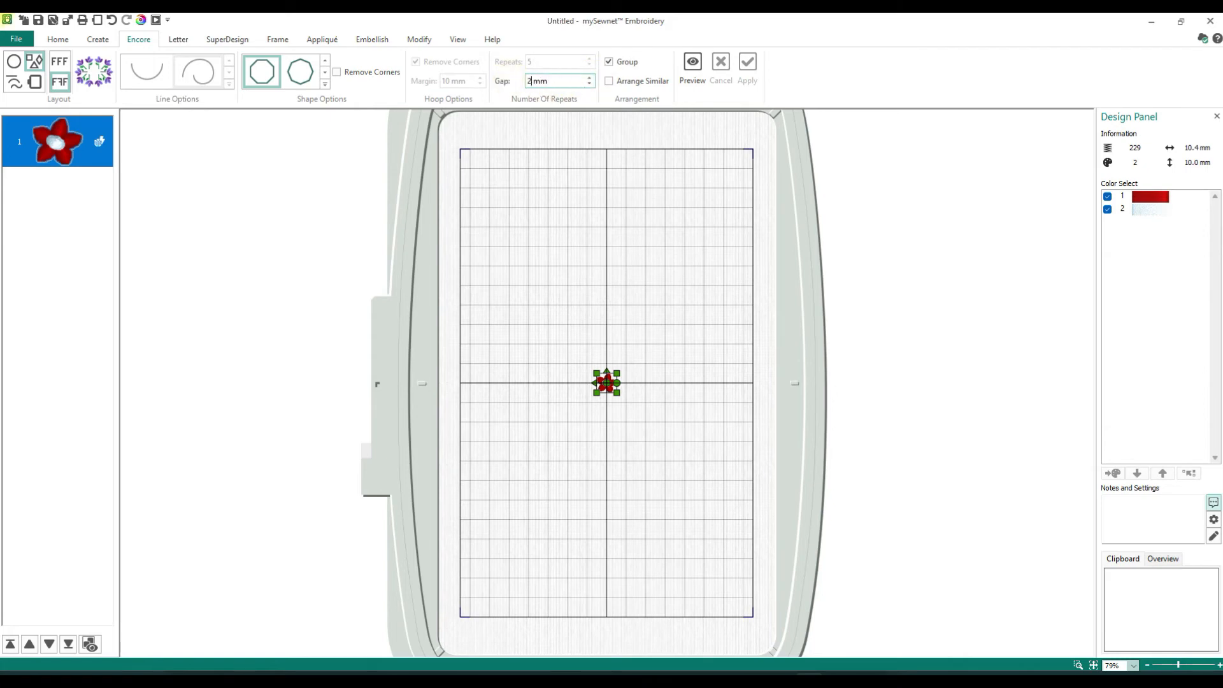
click(694, 67)
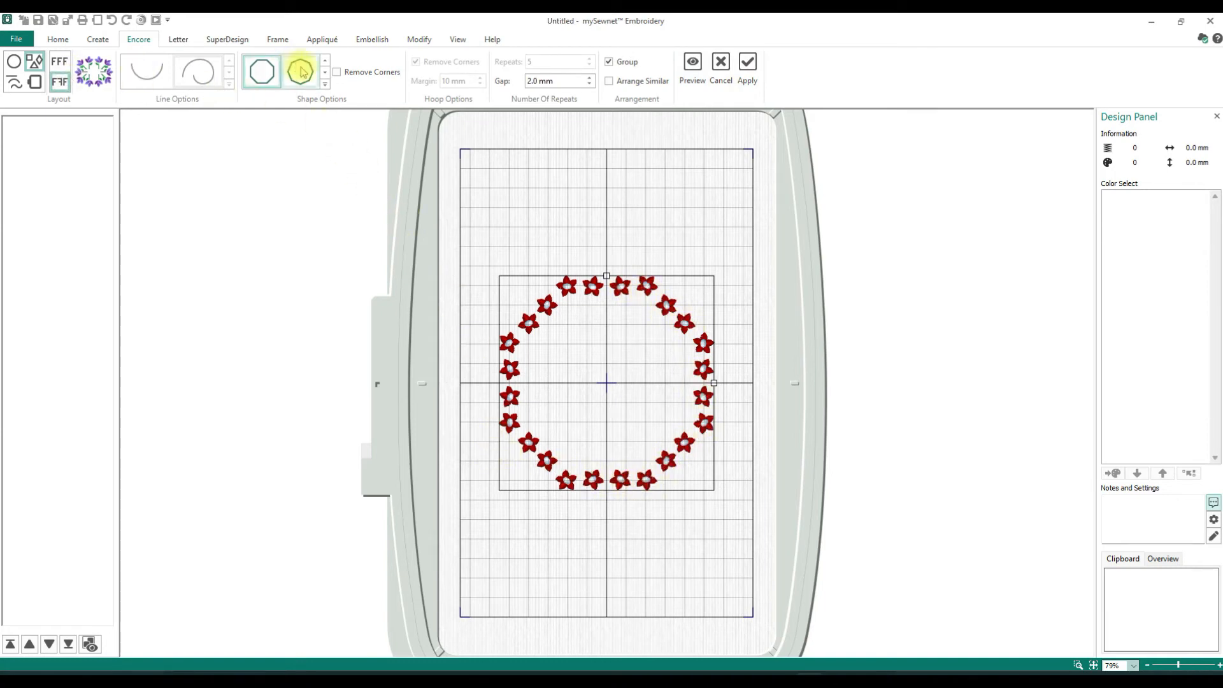
- Change the Encore shape to the downward-pointing triangle and apply the flower arrangement
click(327, 85)
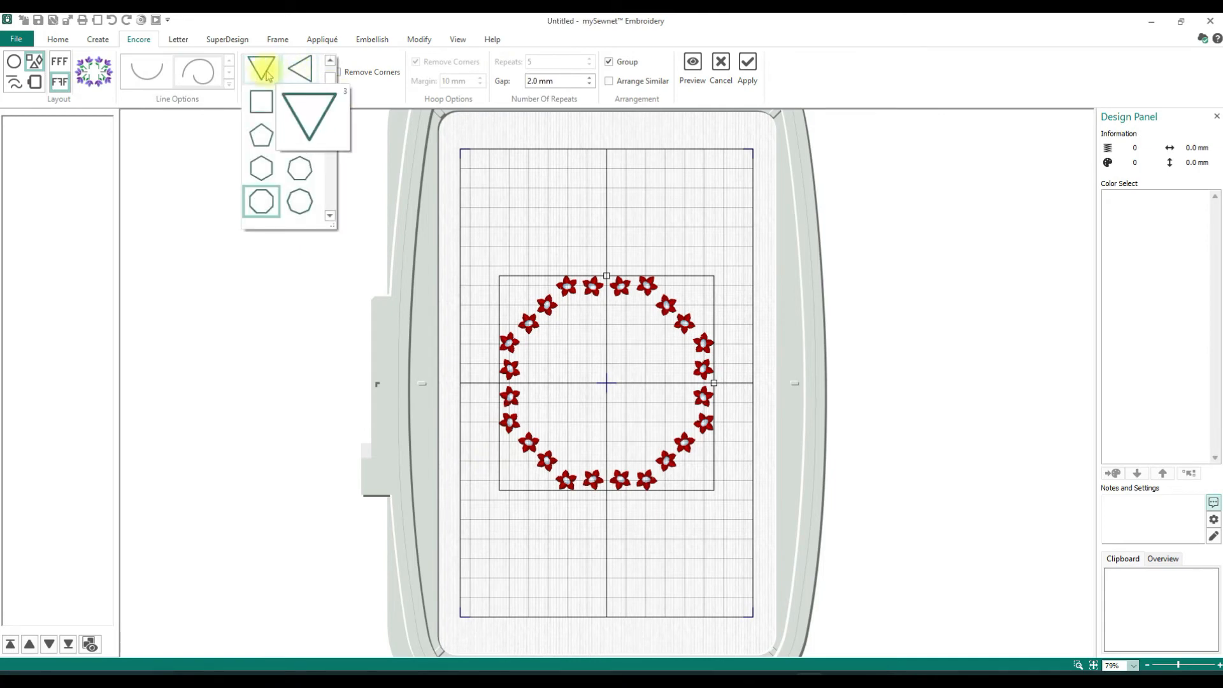
click(261, 67)
click(749, 64)
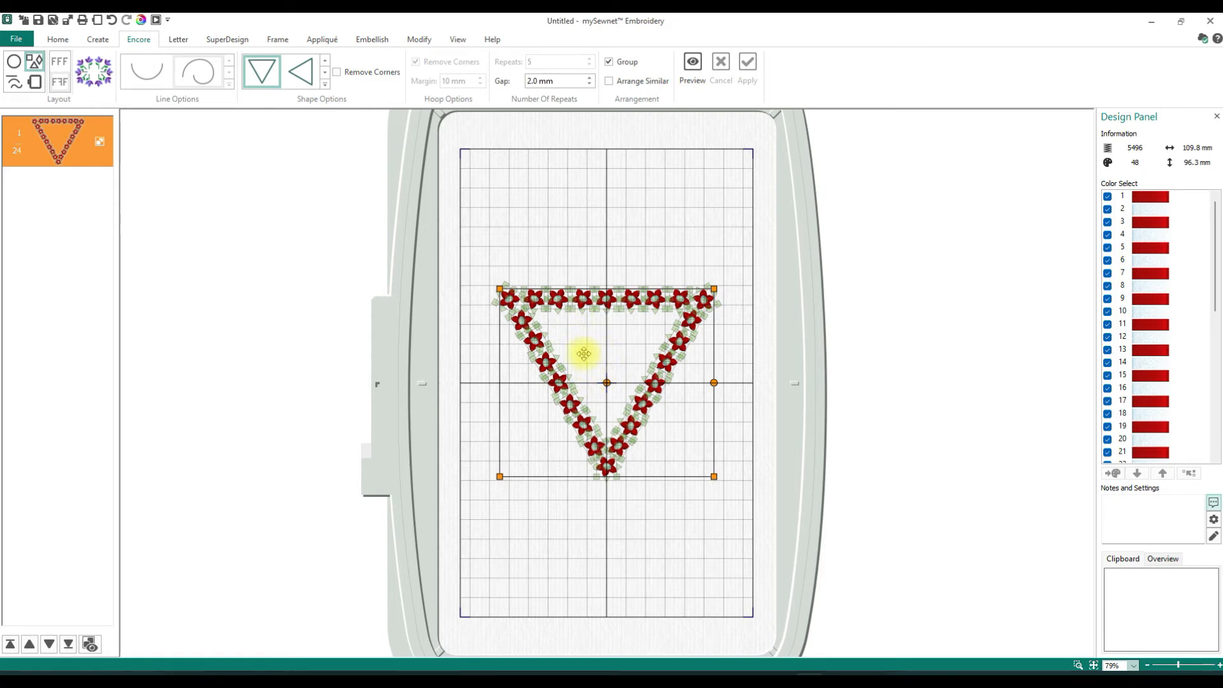
- Choose the five-pointed outline star, shape 28, as the Encore shape
click(325, 85)
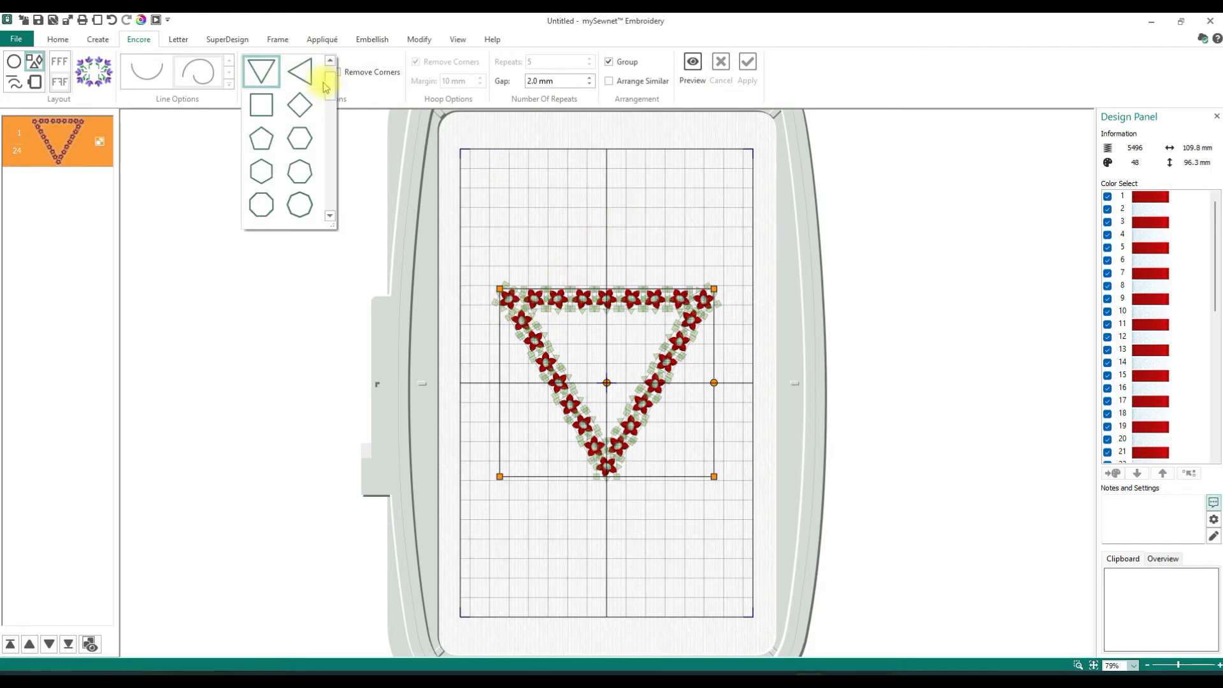
click(329, 217)
click(329, 217)
click(329, 217)
click(330, 218)
click(329, 218)
click(330, 217)
click(329, 217)
click(329, 217)
click(329, 218)
click(329, 217)
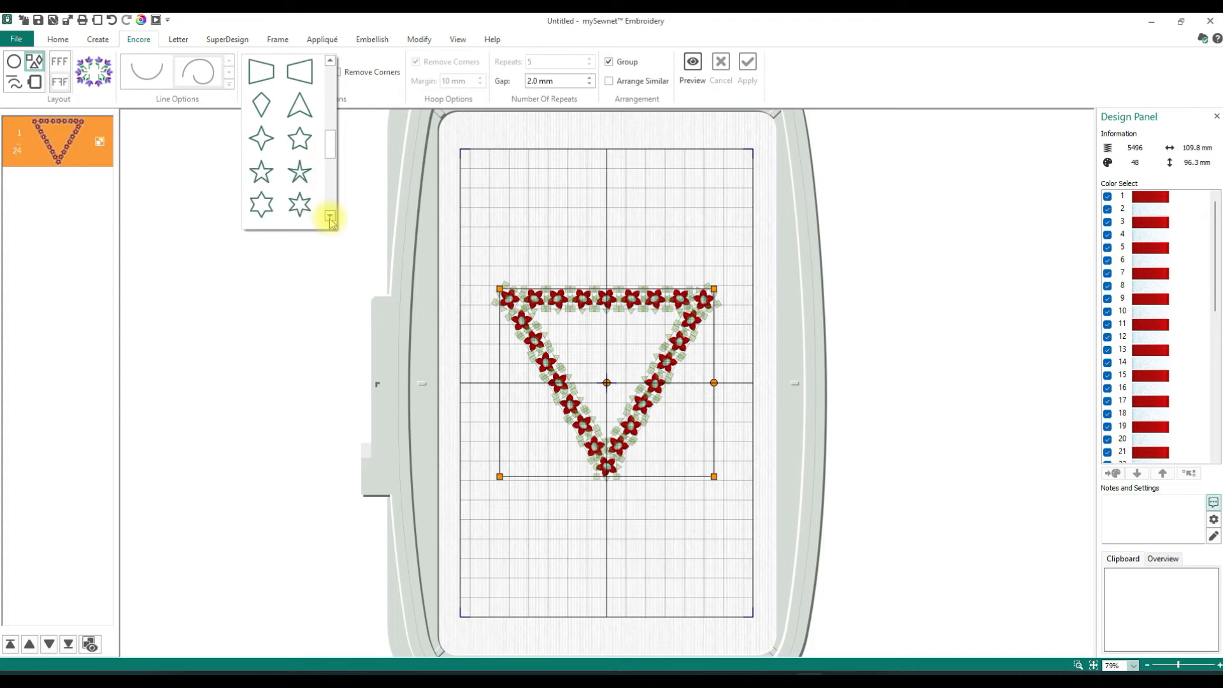
mouse_move(297, 140)
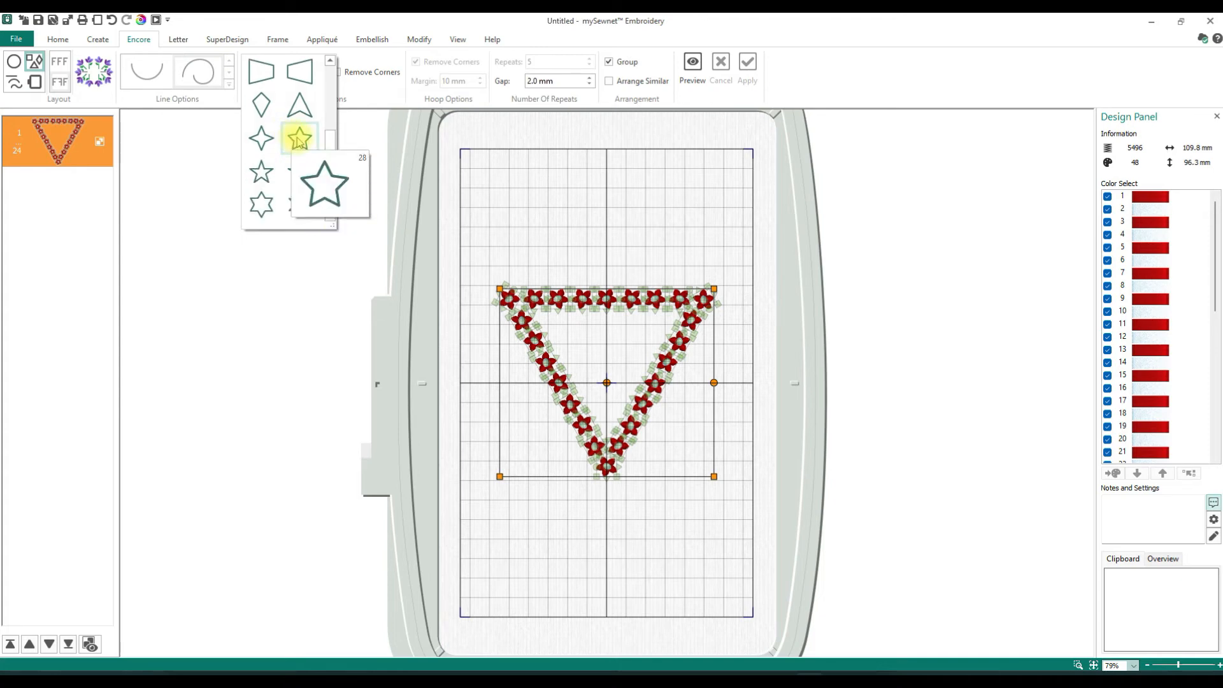
click(297, 141)
- Preview the star arrangement on the triangle group, cancel it, and undo the triangle arrangement
click(693, 70)
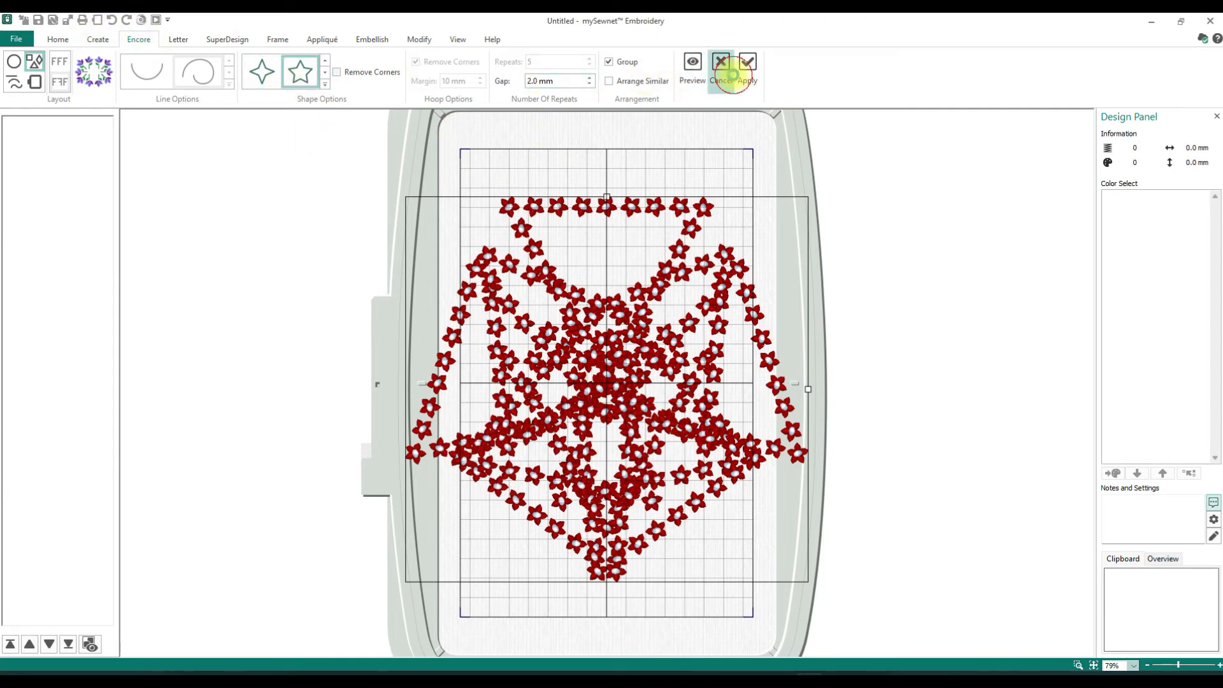
click(730, 65)
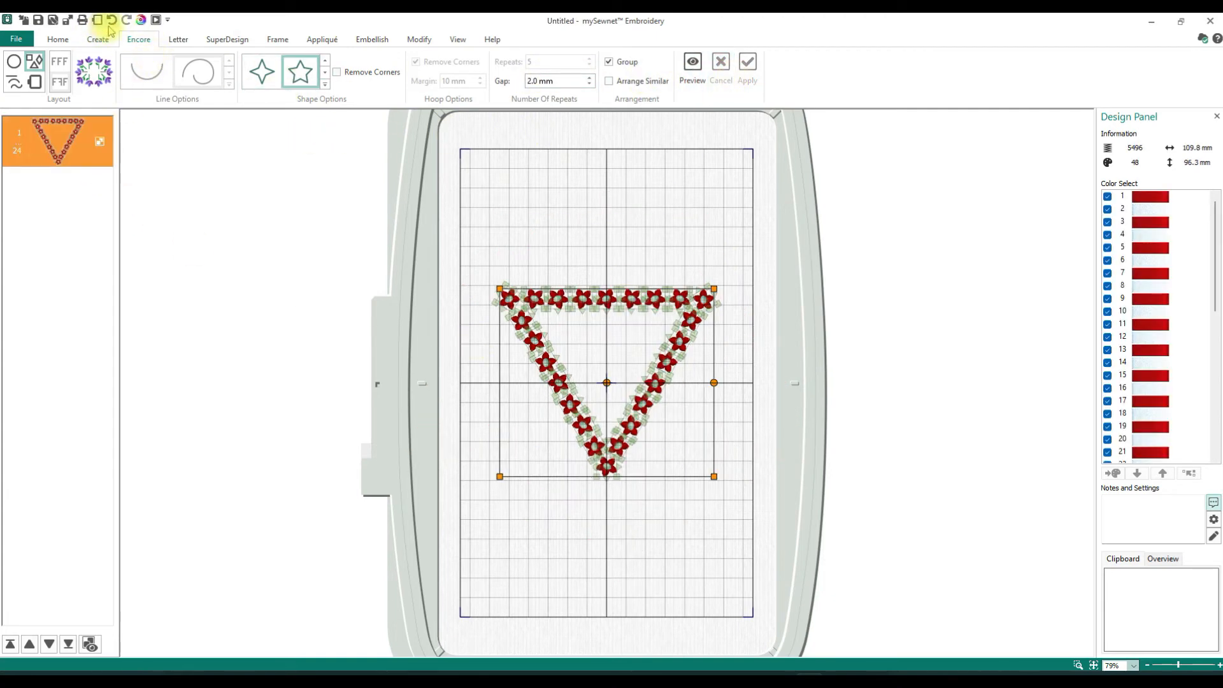
click(109, 20)
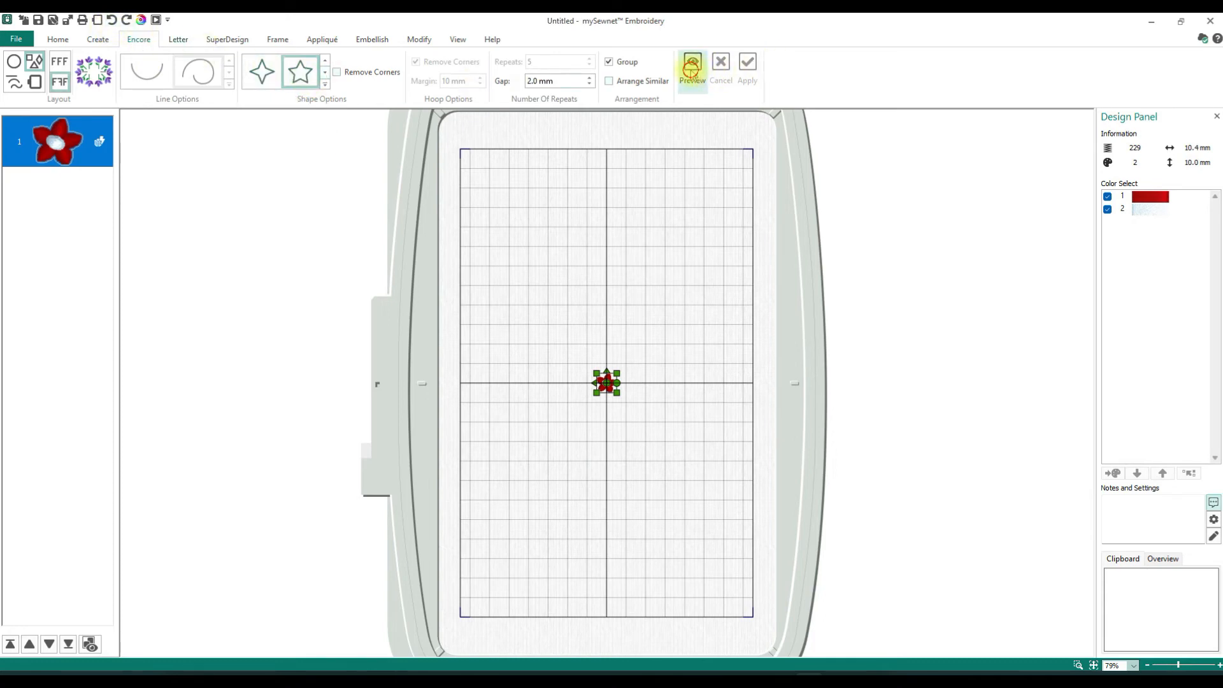
- Preview the single red flower along the star shape, and again with the gap set to 0 mm
click(691, 70)
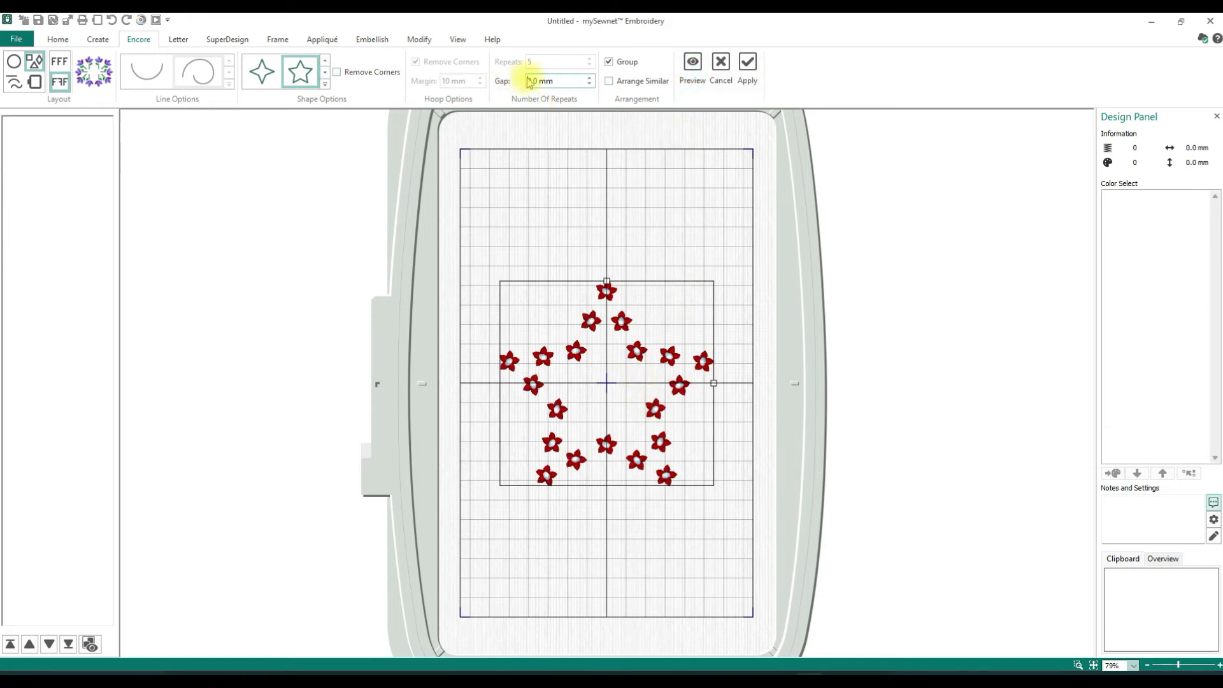
text(0)
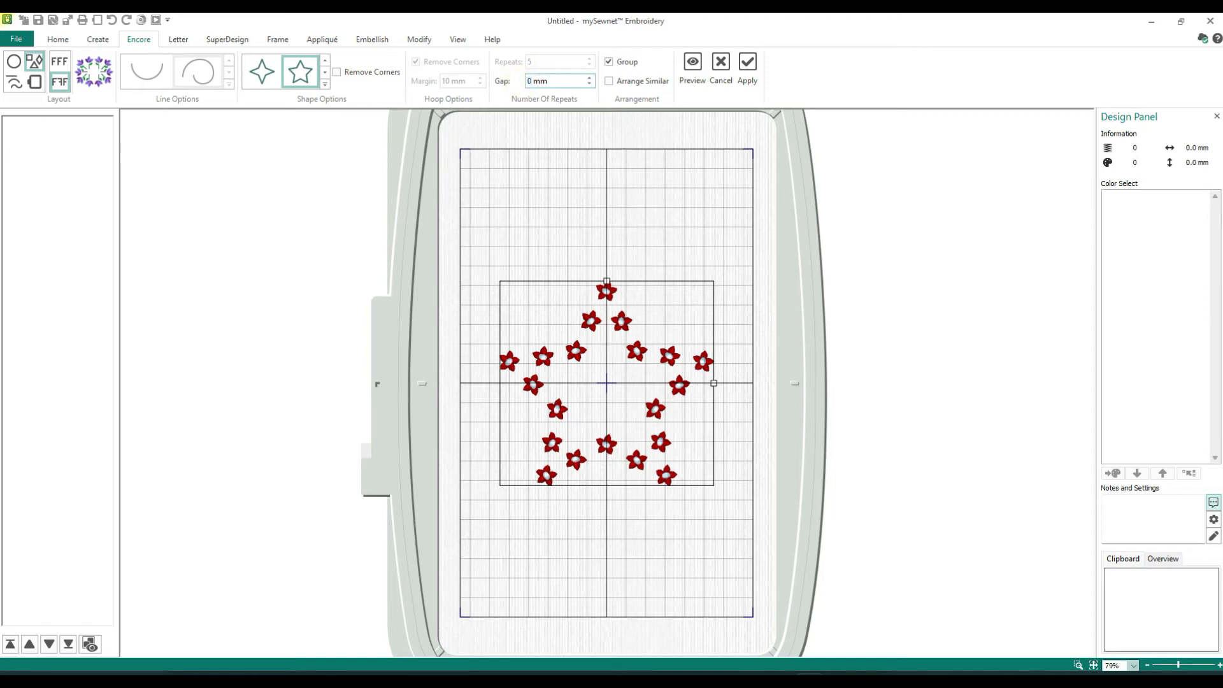
click(692, 65)
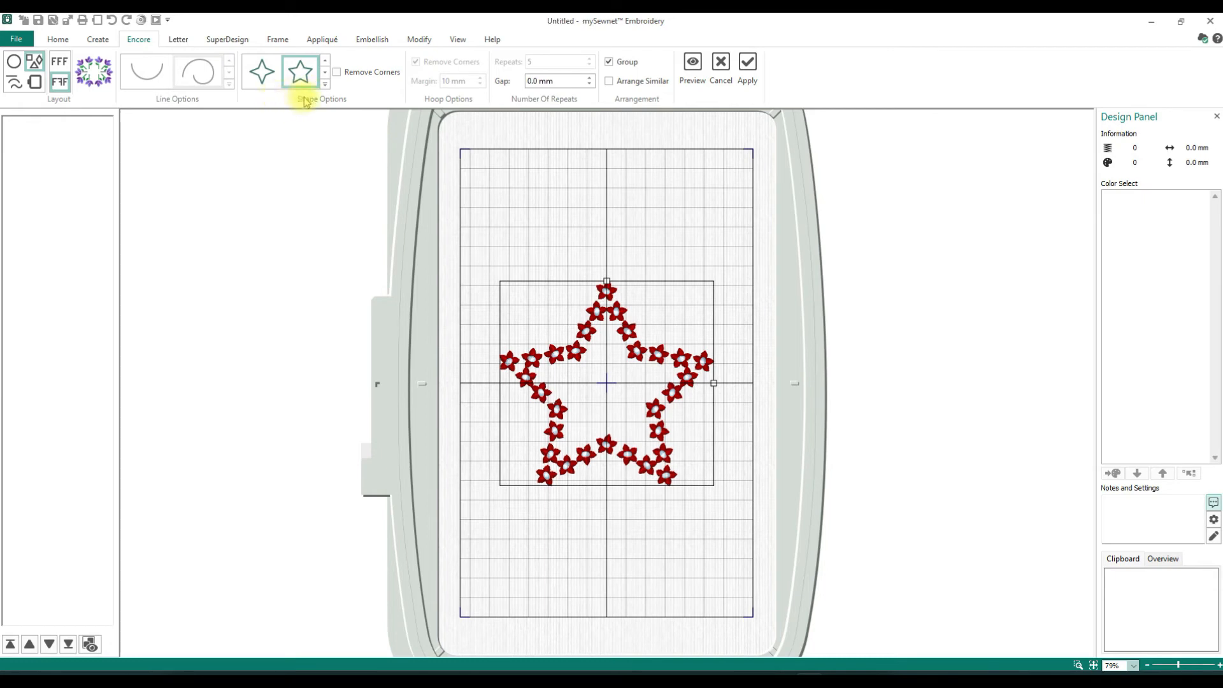
- Switch Encore to the Line layout with the spiral line, set 16 repeats, and preview the flowers
click(18, 83)
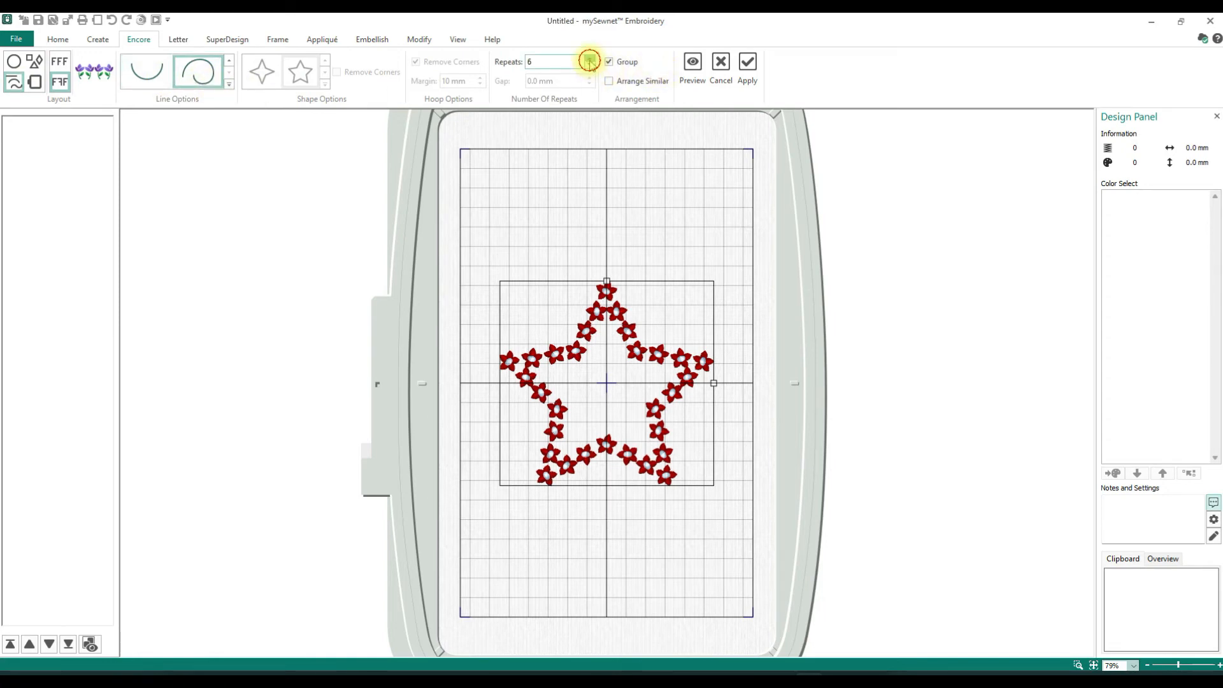
double_click(528, 64)
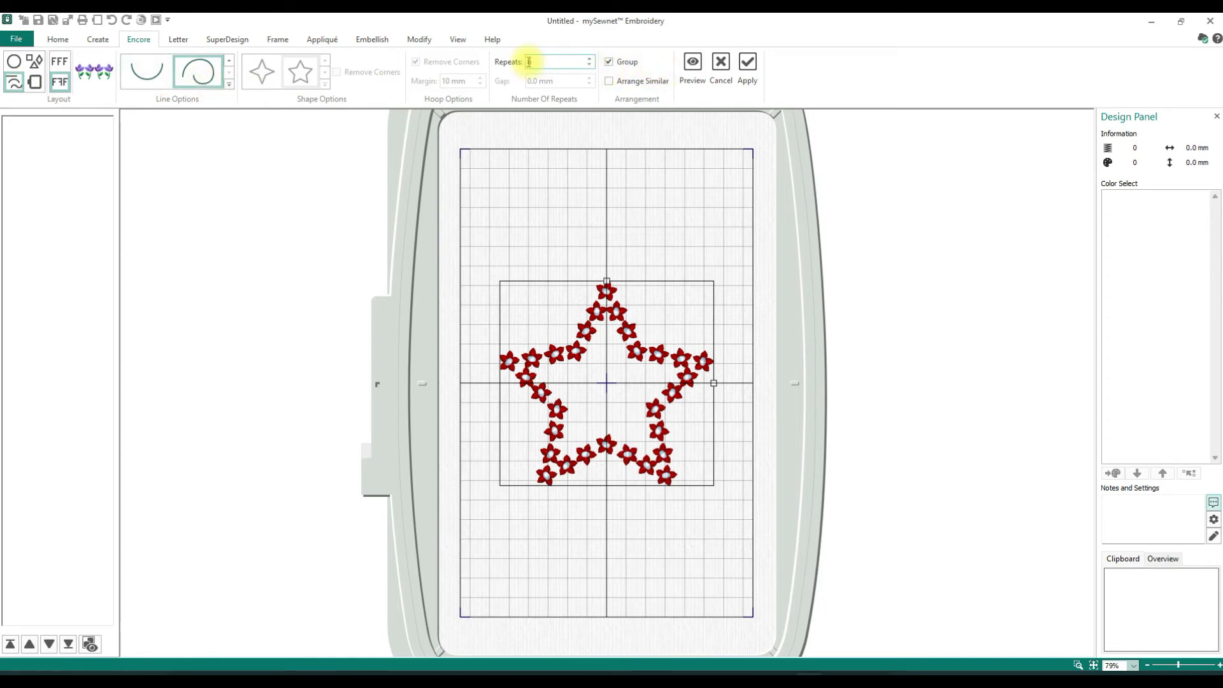
text(16)
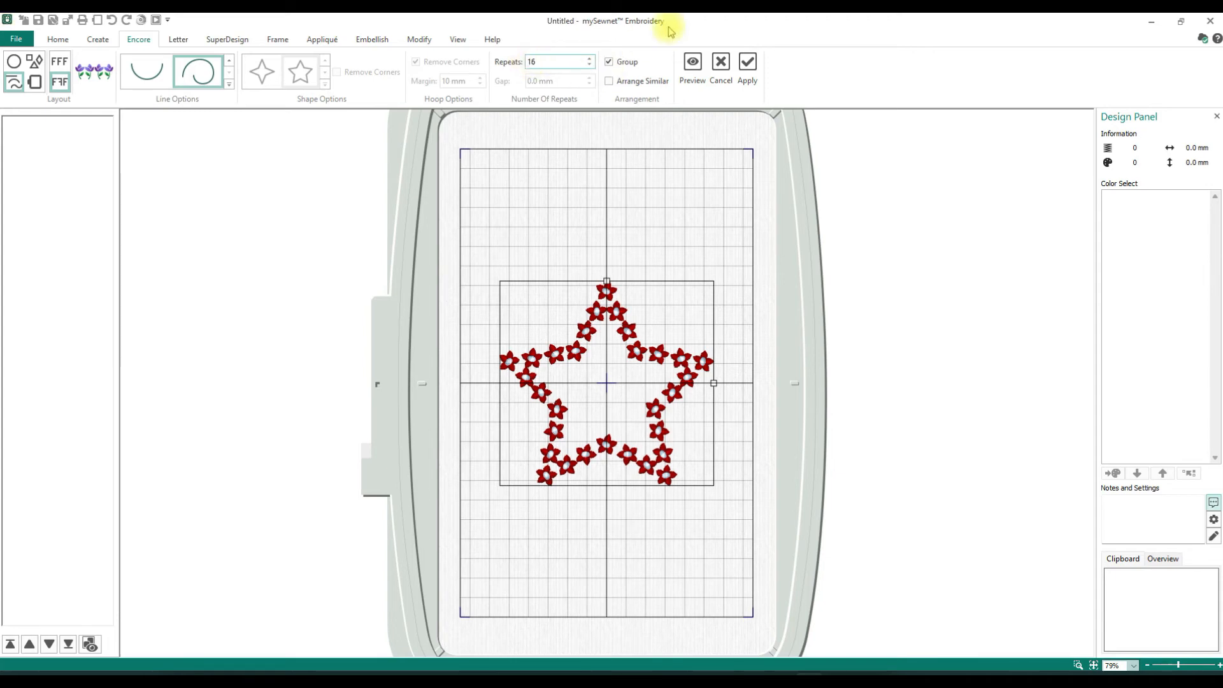
click(699, 70)
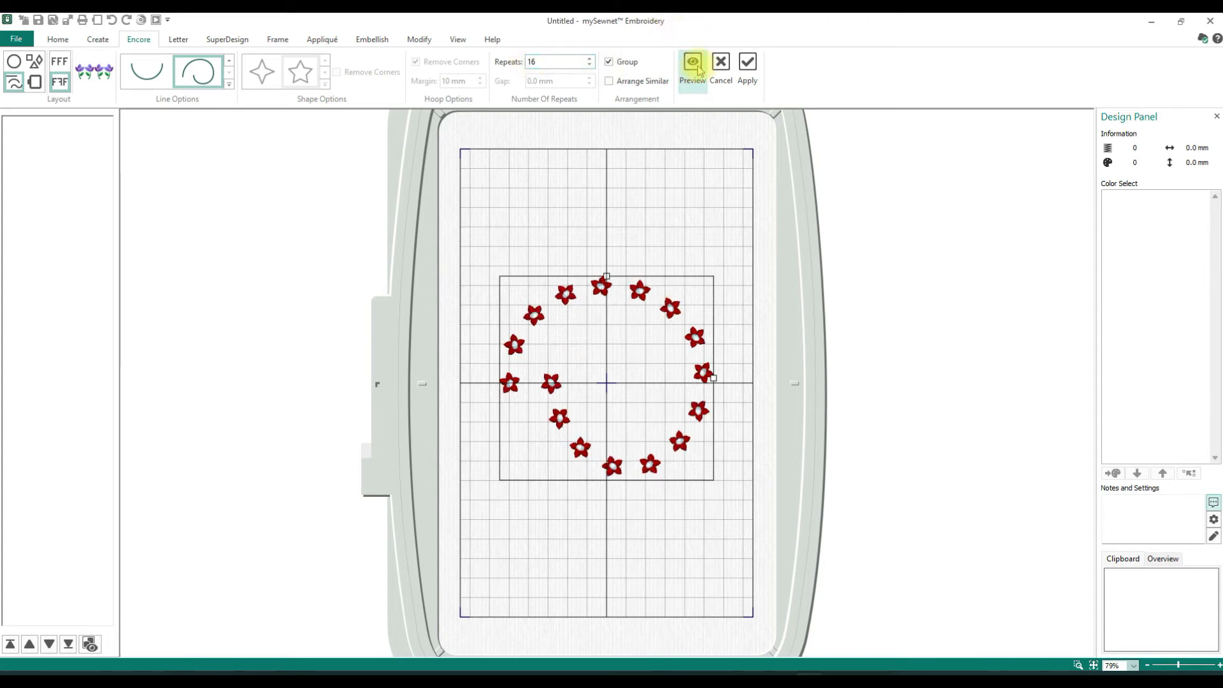
- Preview the spiral line of flowers with 30 repeats
double_click(564, 60)
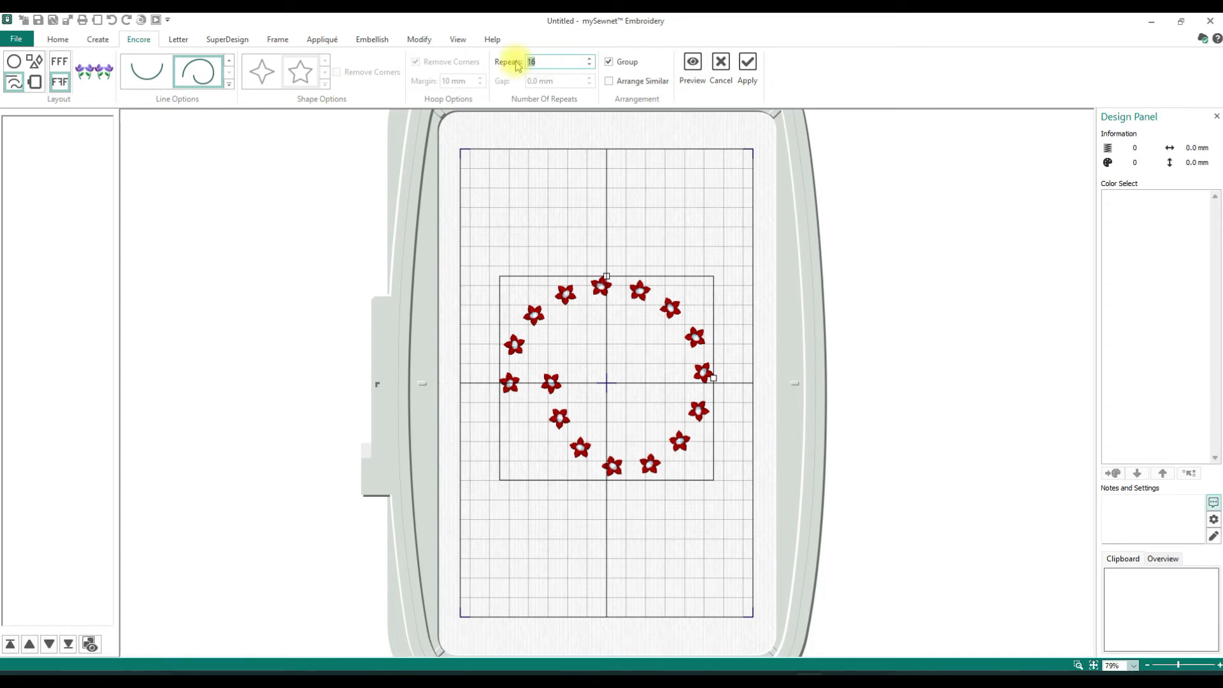
text(30)
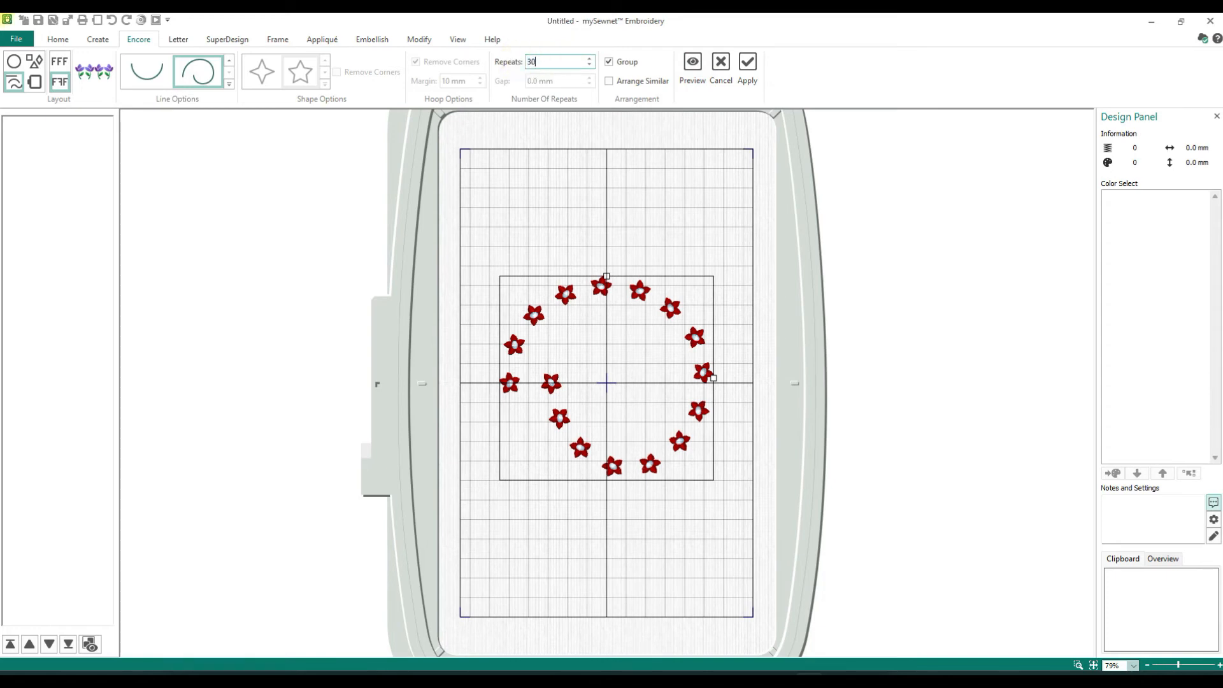
click(694, 66)
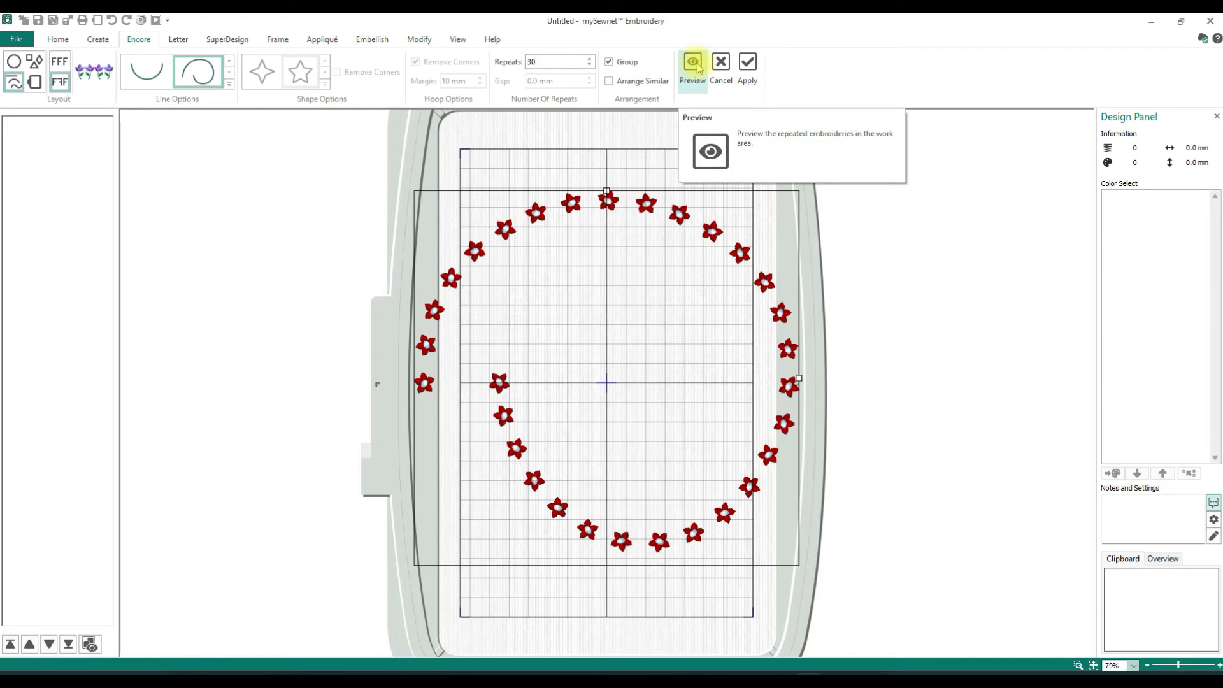
- Reduce the repeats to 20, preview the spiral, and shrink its height and width
double_click(534, 62)
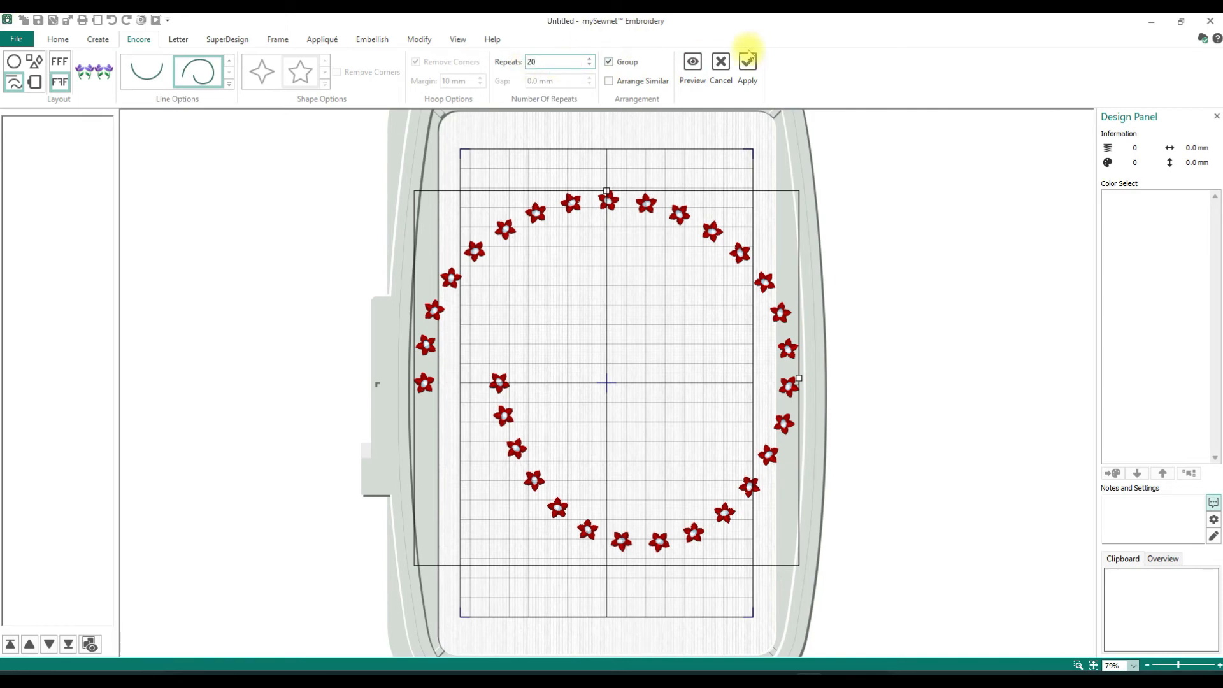
click(691, 63)
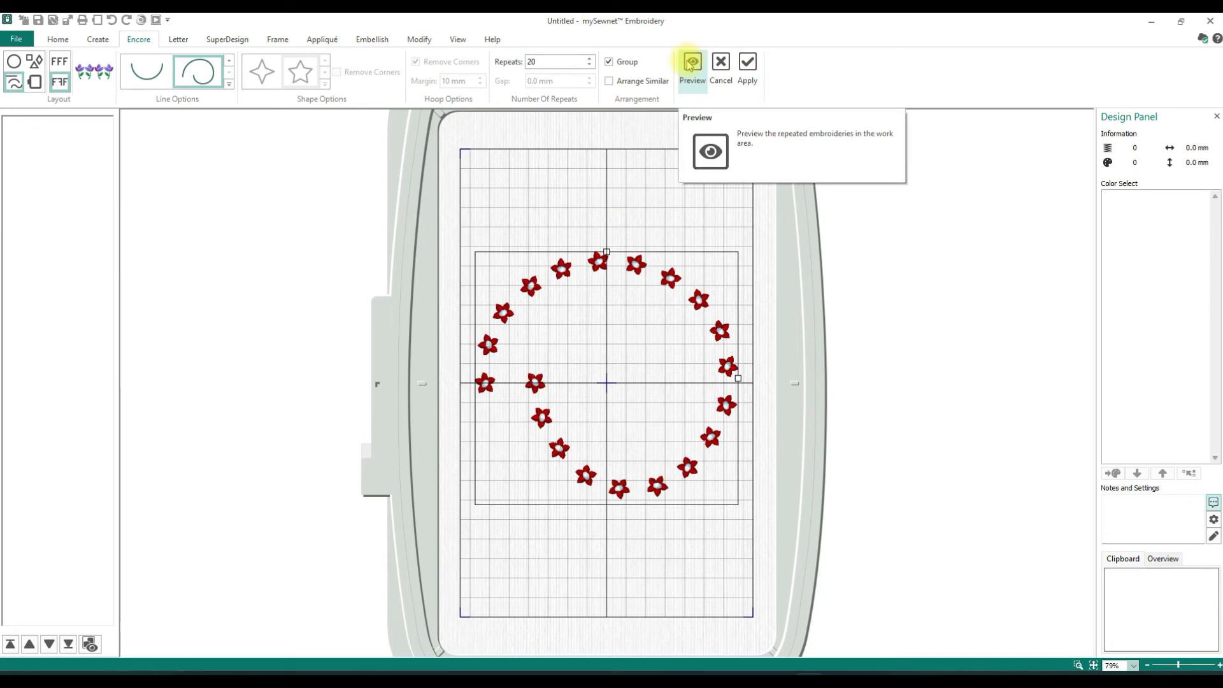
drag(605, 252, 606, 283)
drag(738, 377, 712, 376)
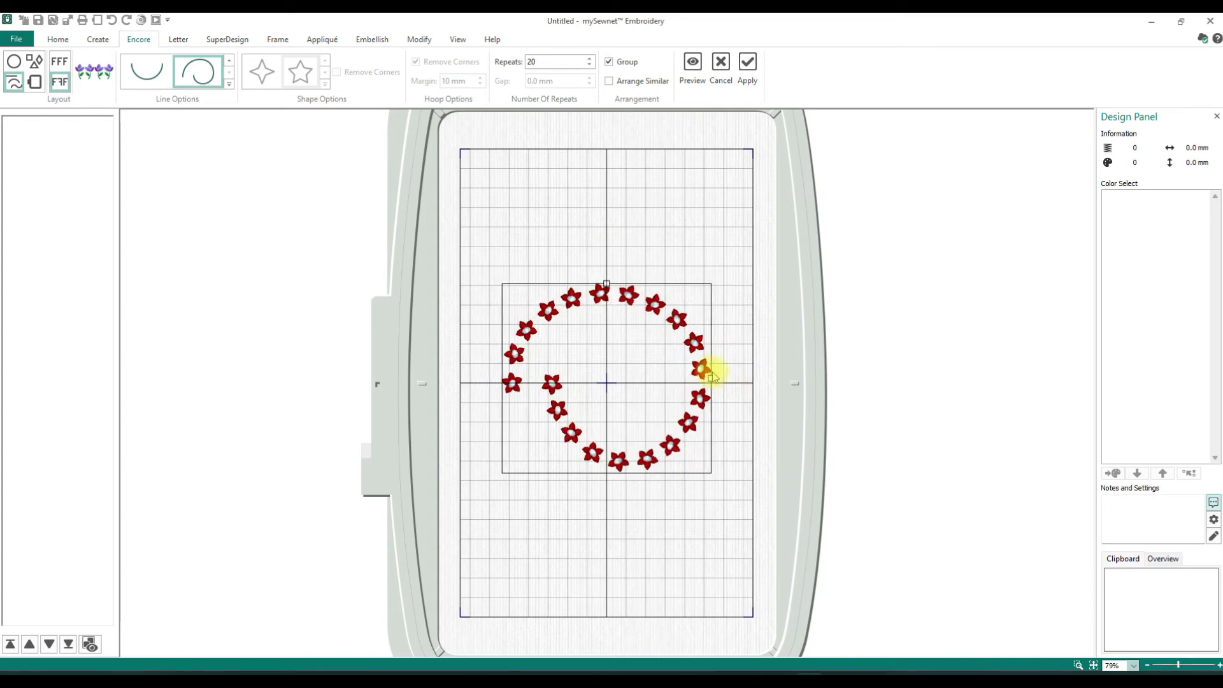
- Preview the 20 flowers along the wavy line, and cancel the Encore arrangement
click(229, 84)
click(150, 106)
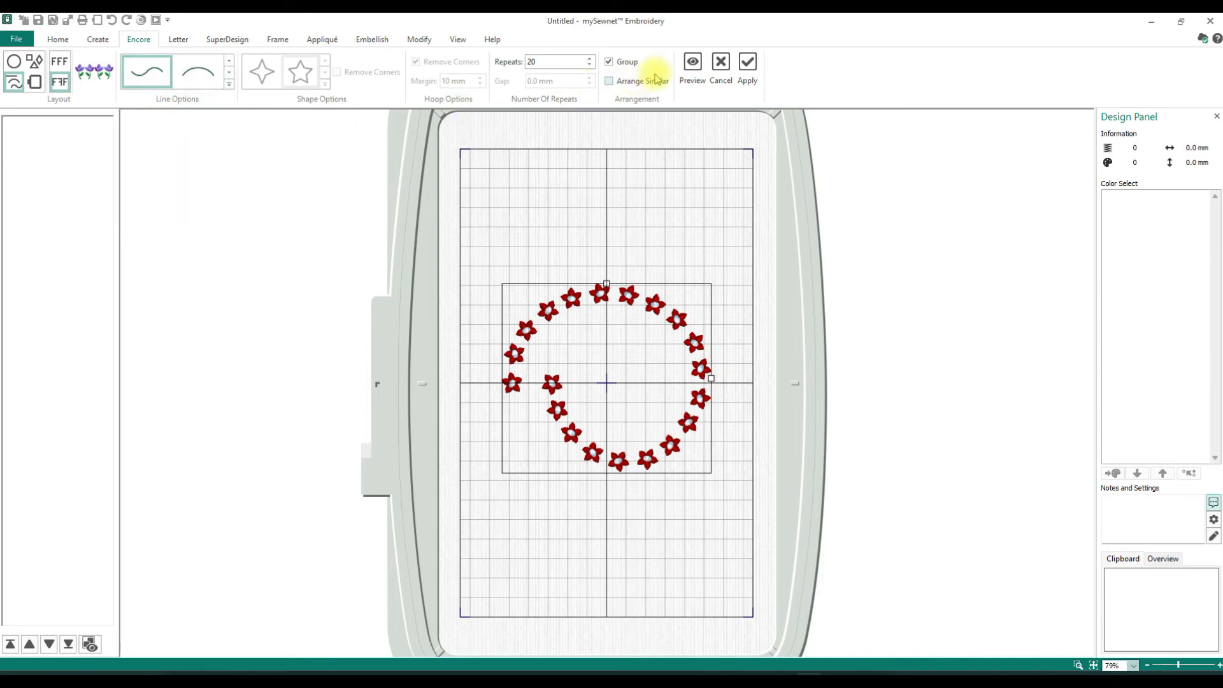
click(697, 66)
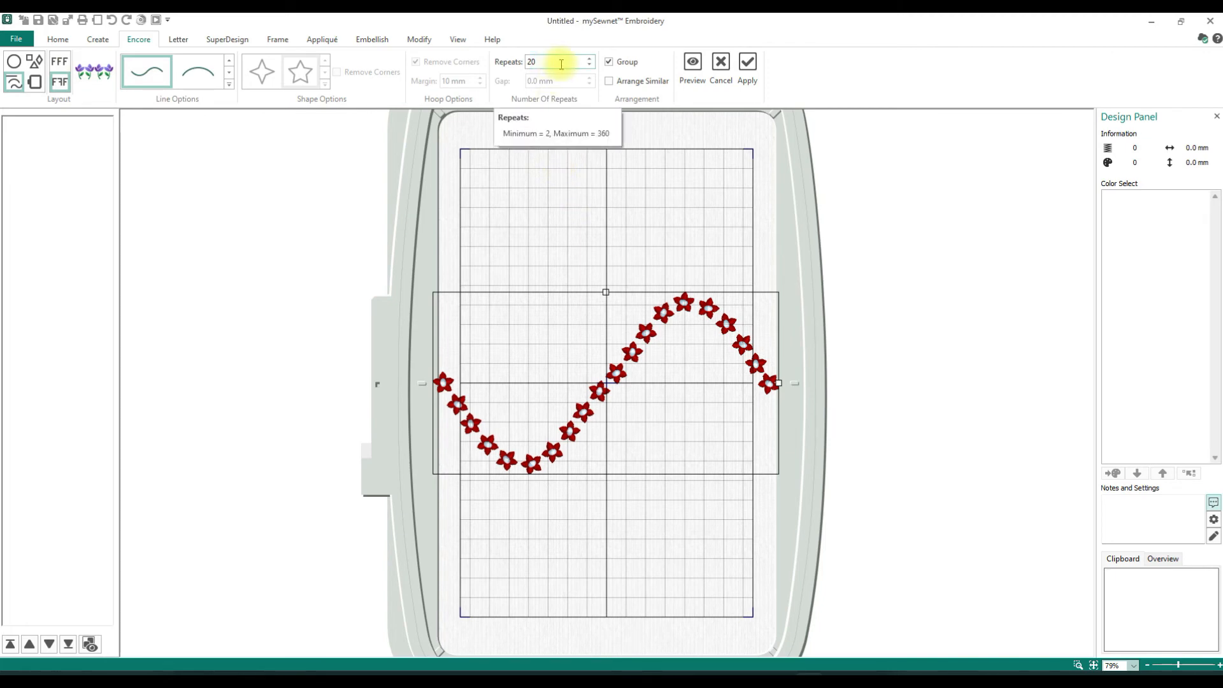
click(721, 65)
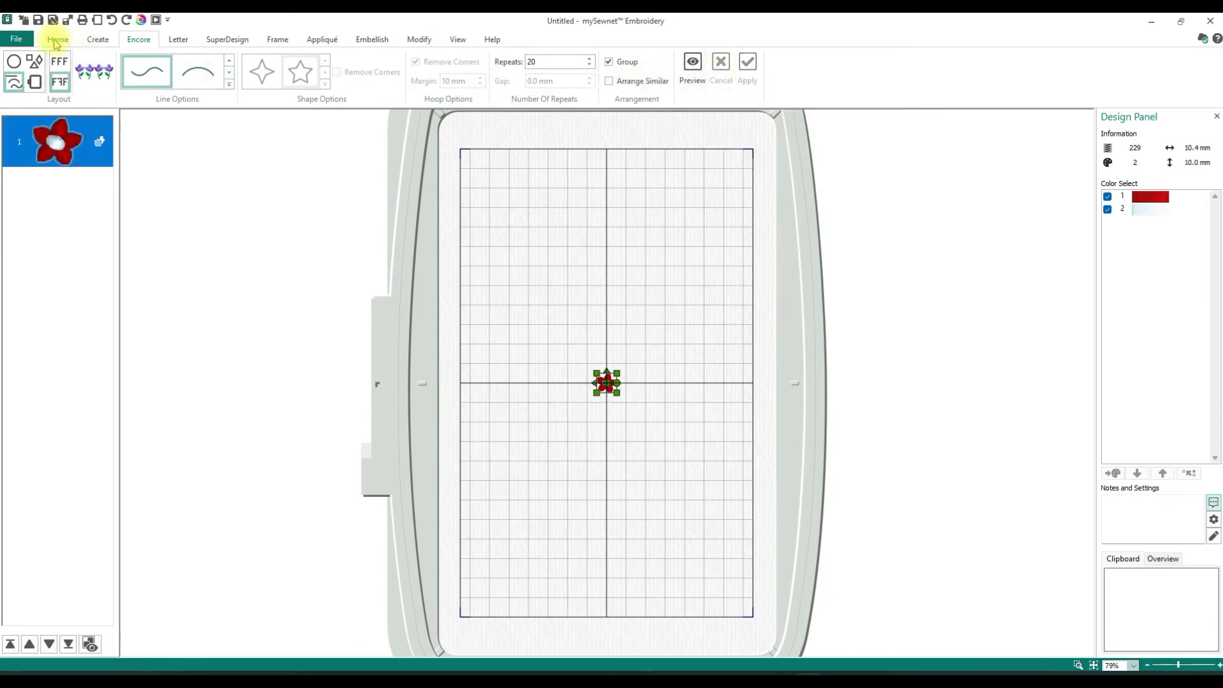
- Insert the curved-stem green leaf, fifth design in Flowers 1, as a SuperDesign at 10 mm
click(217, 43)
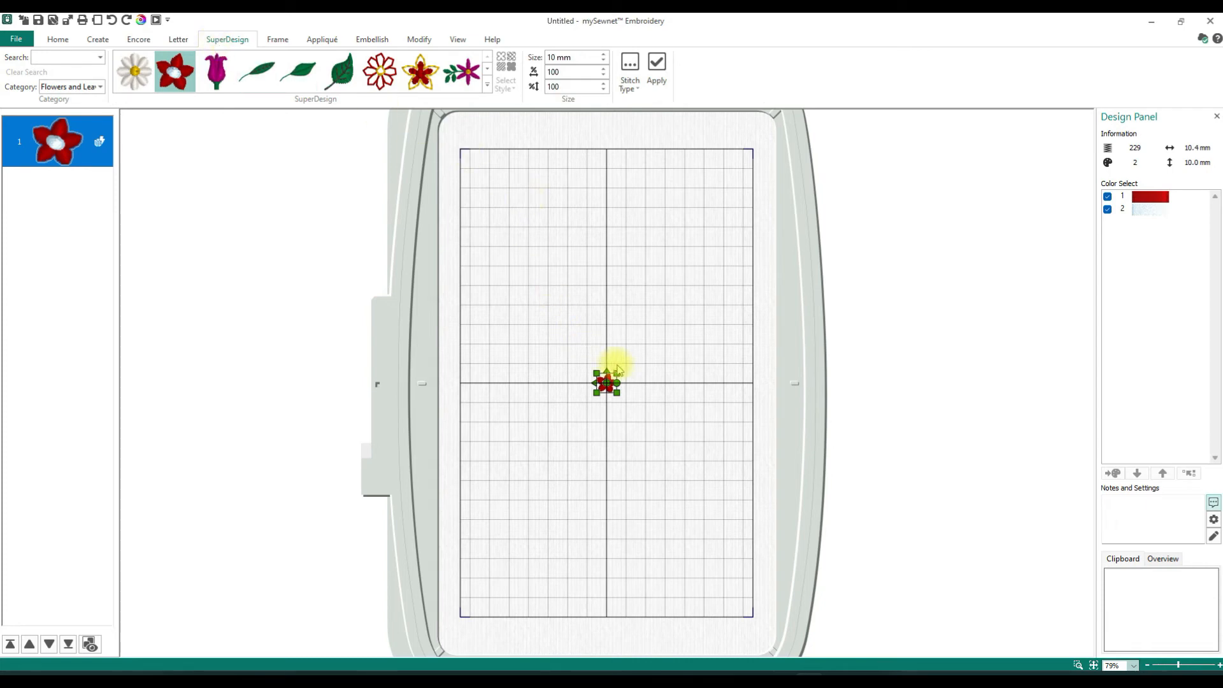
click(488, 87)
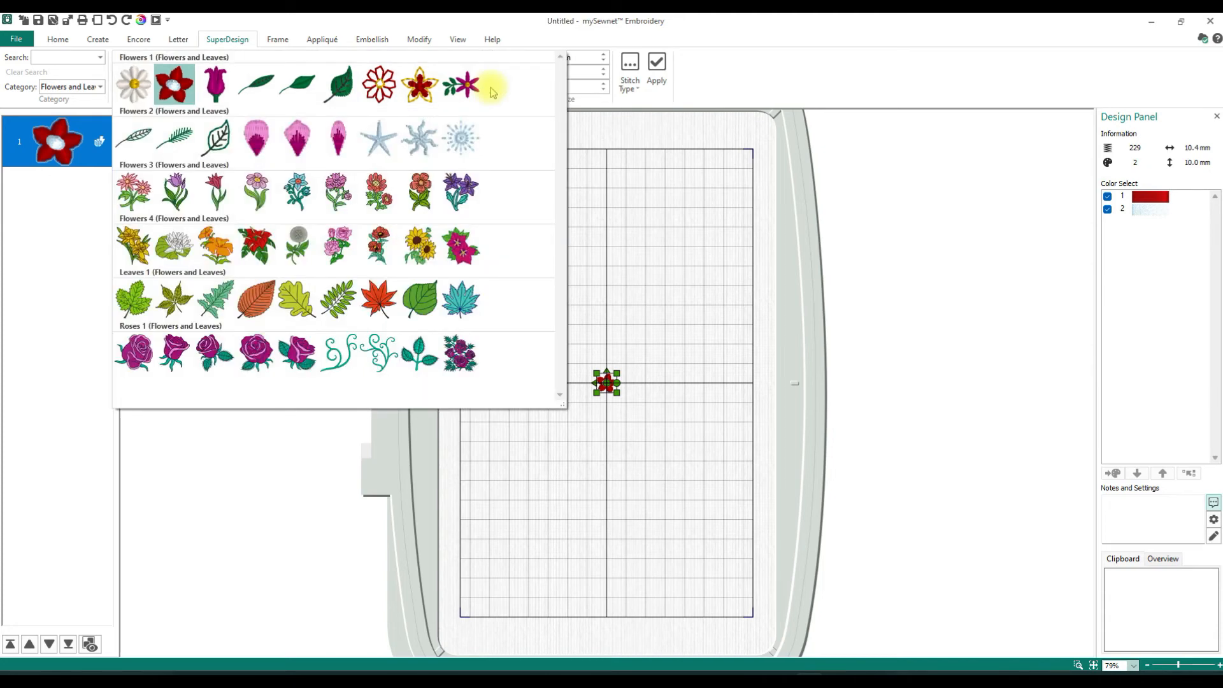
click(307, 89)
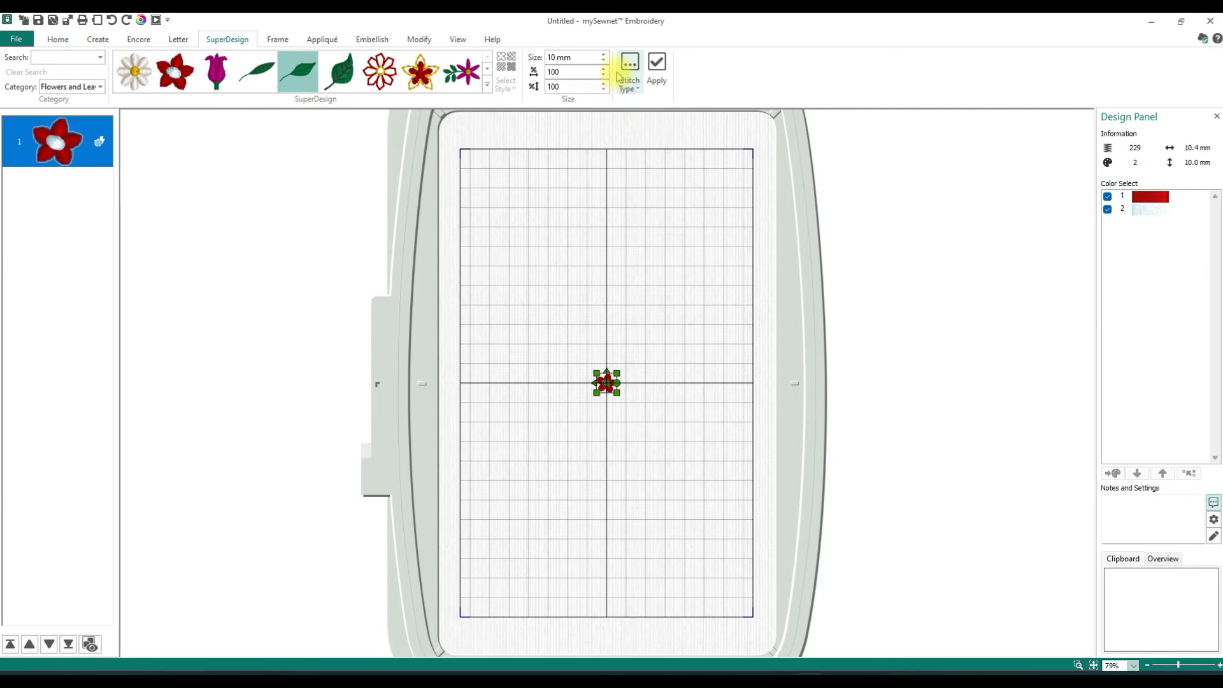
click(655, 72)
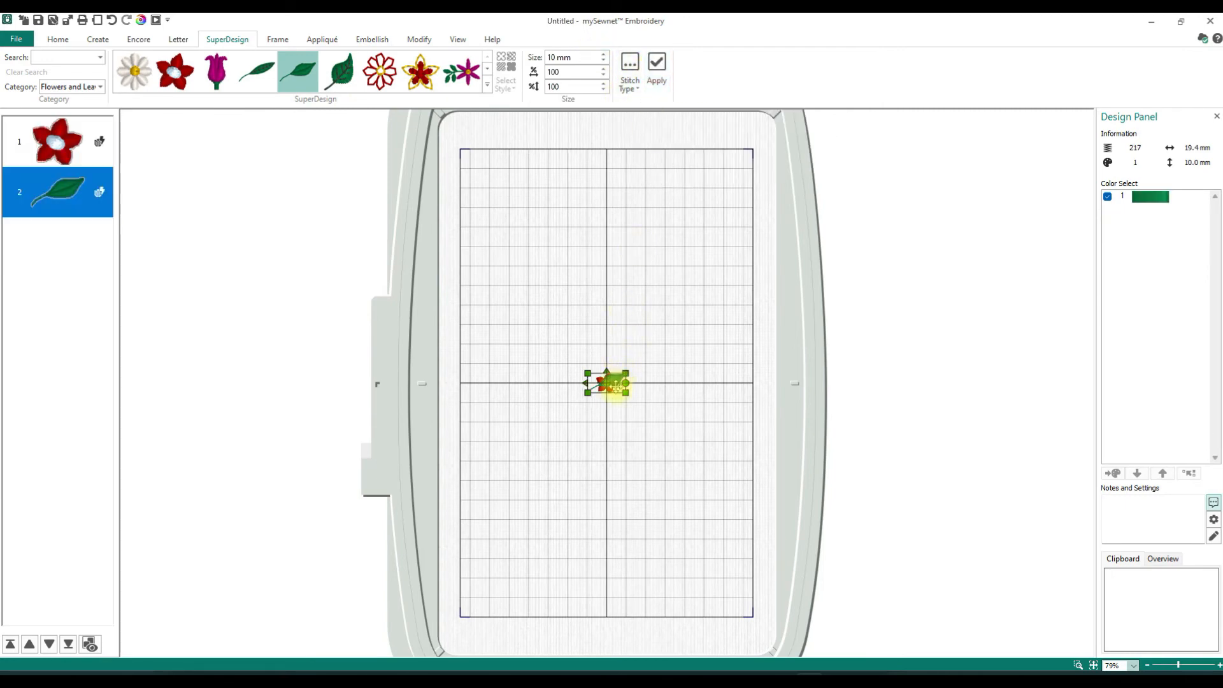
- Place the leaf just to the right of the red flower with a small gap between them, and deselect it
drag(616, 386, 642, 382)
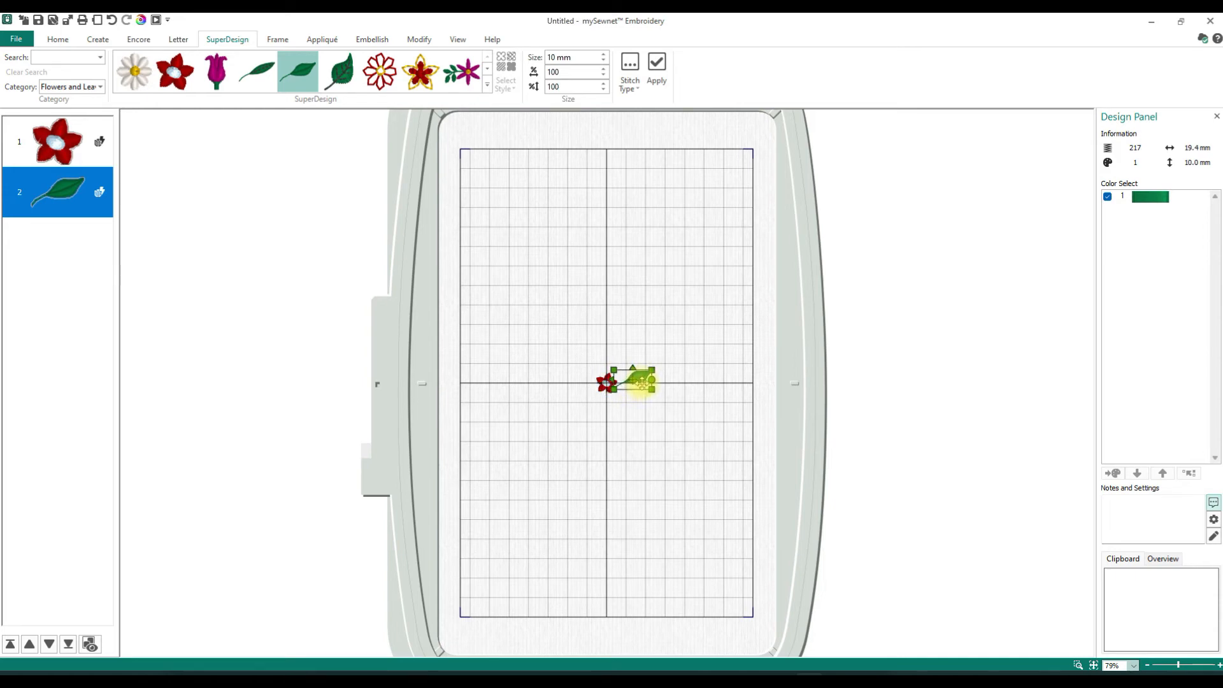
mouse_move(642, 383)
mouse_down()
mouse_move(659, 385)
mouse_move(643, 382)
mouse_up()
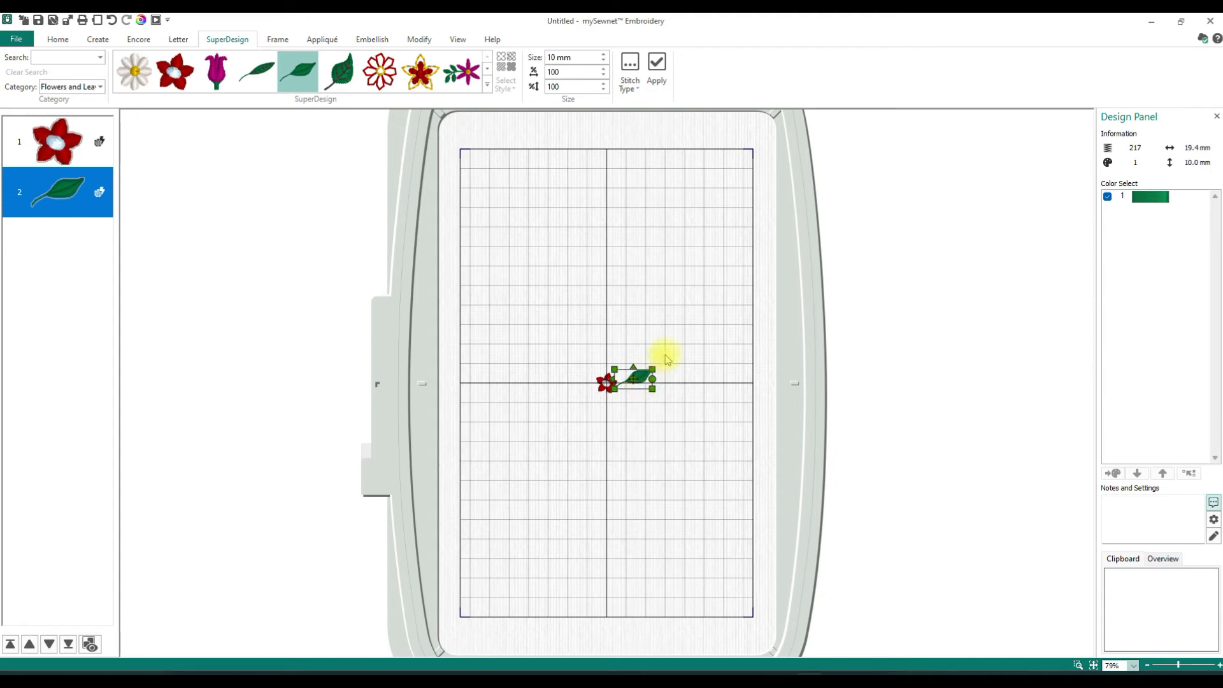
drag(630, 383, 641, 381)
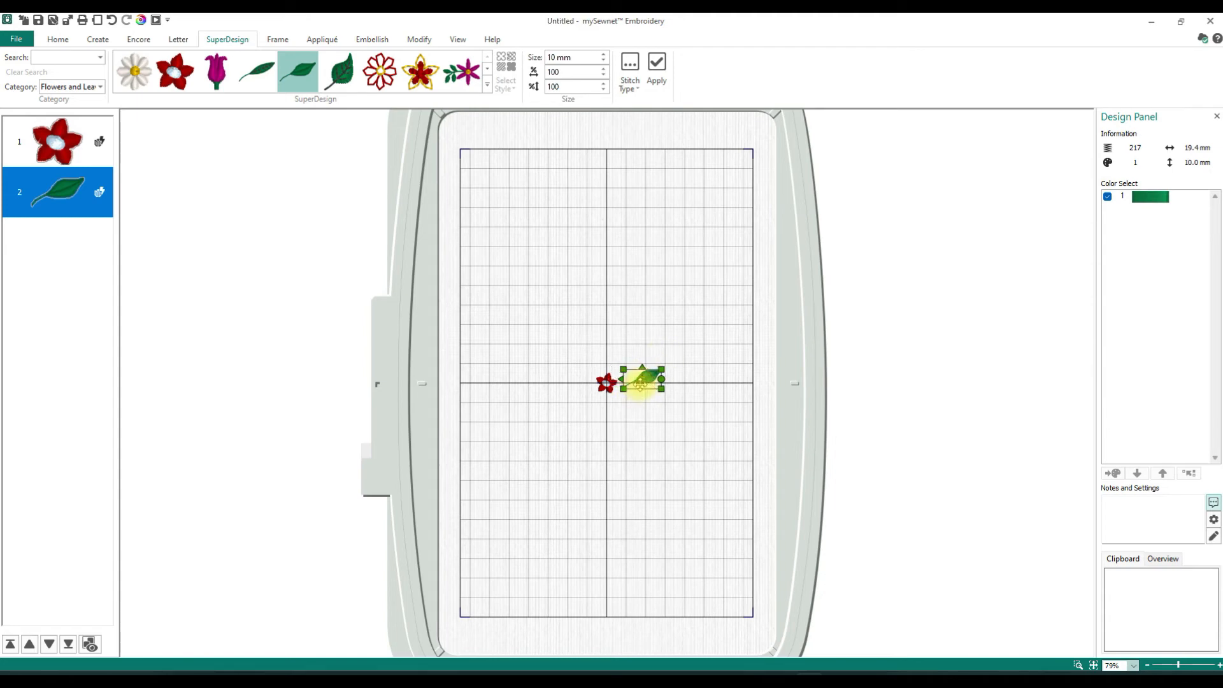
click(552, 300)
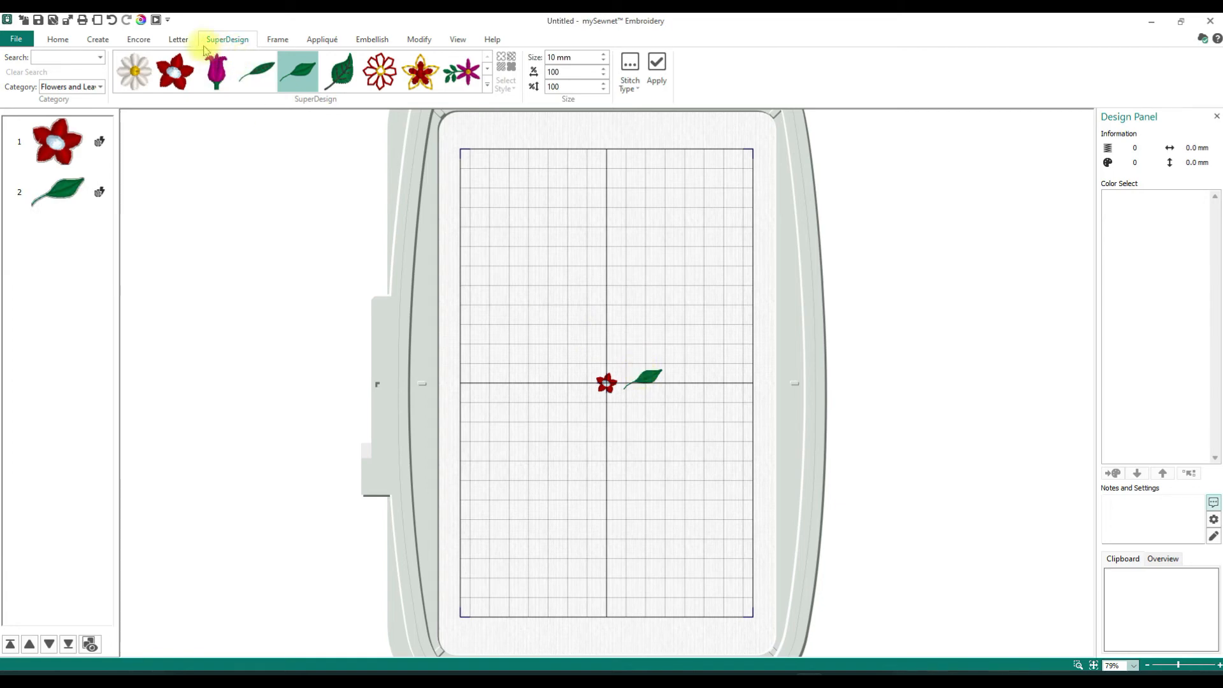
- Select the red flower and leaf together and set up an unmirrored Encore Circle layout with 10 repeats
click(137, 40)
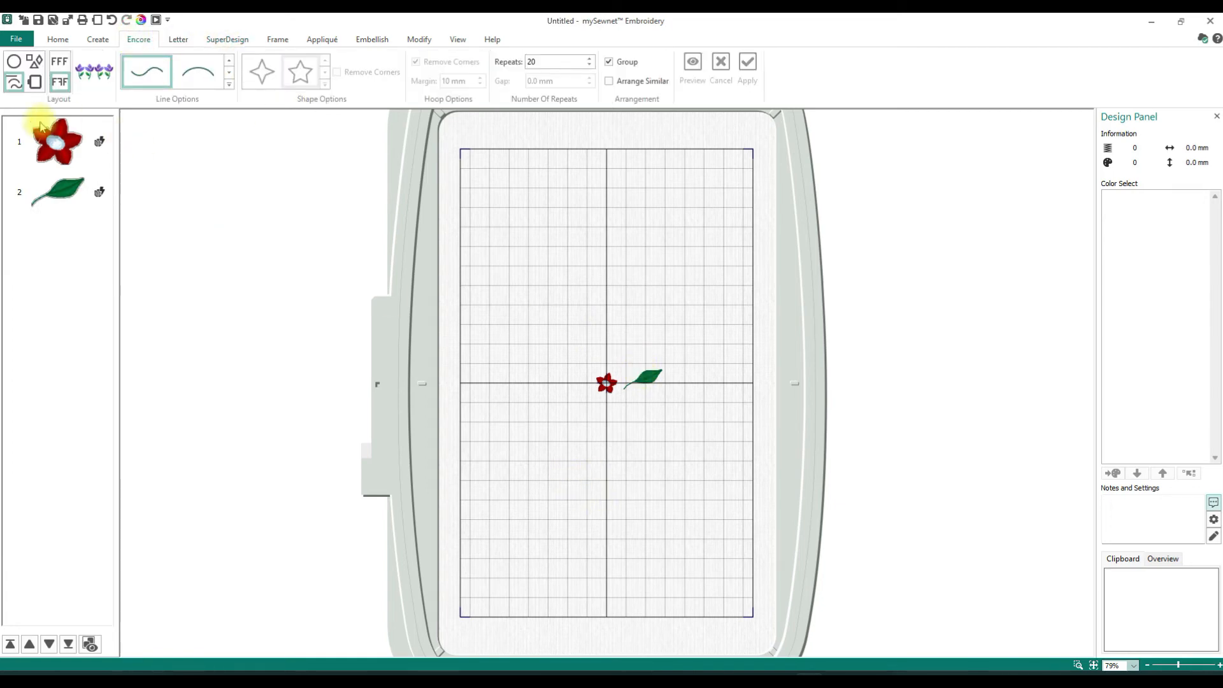
click(59, 158)
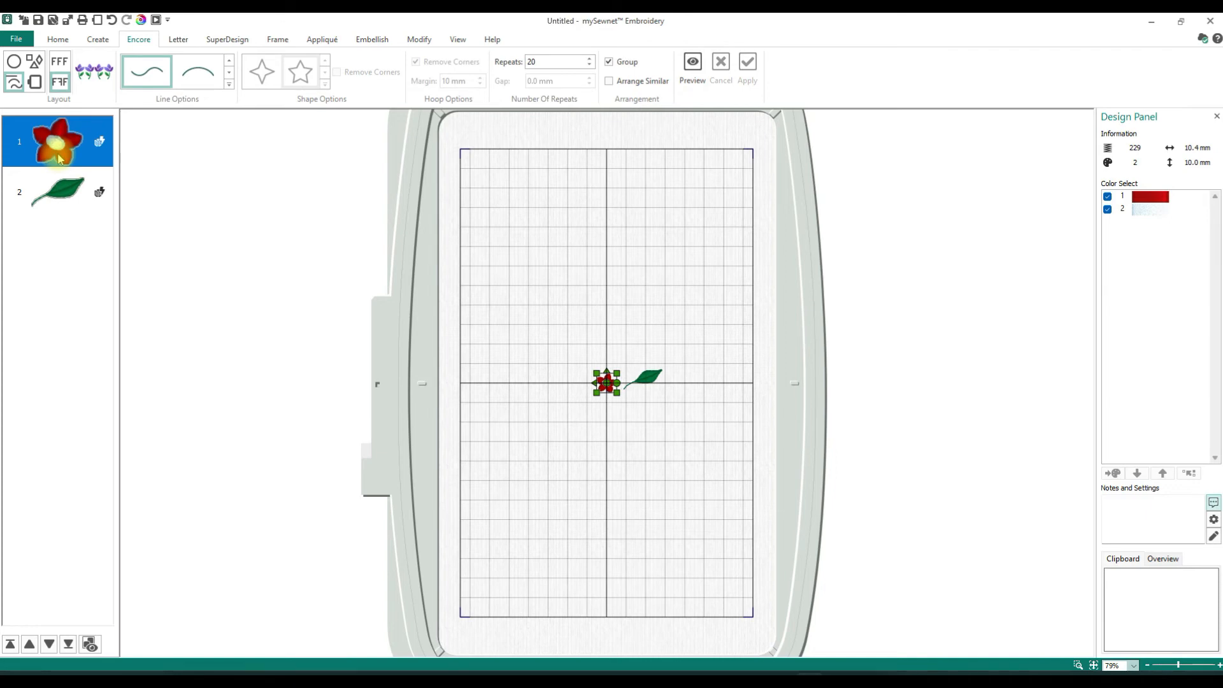
ctrl+click(61, 194)
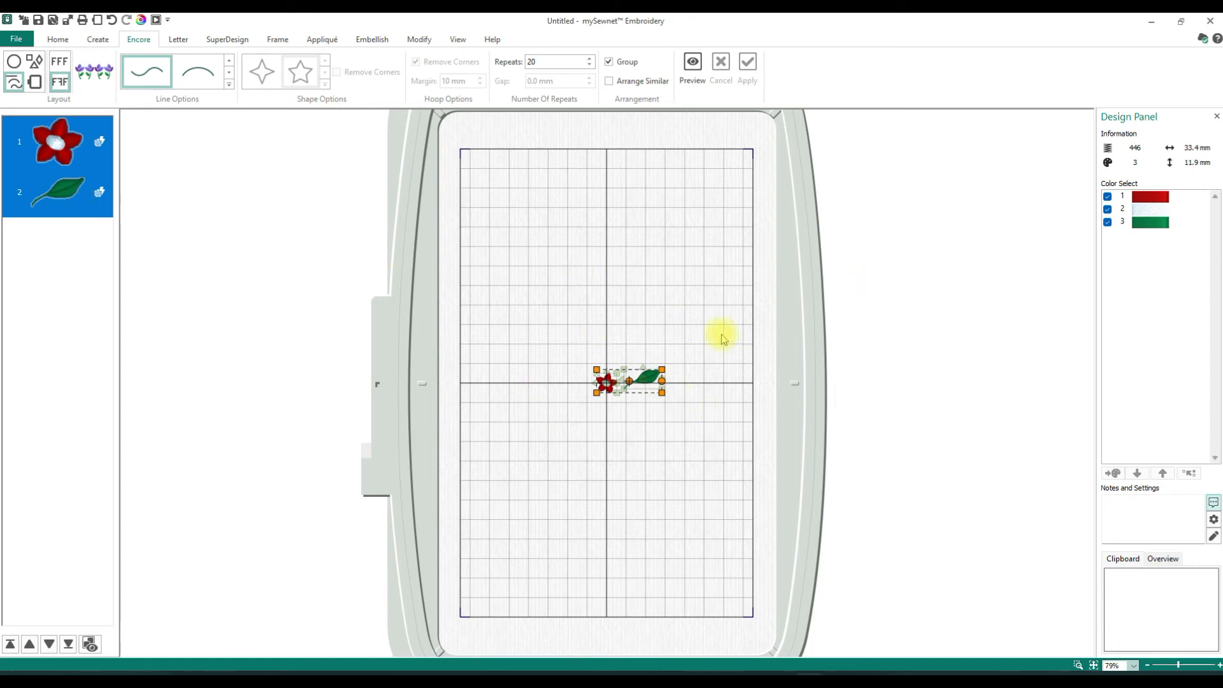
click(14, 64)
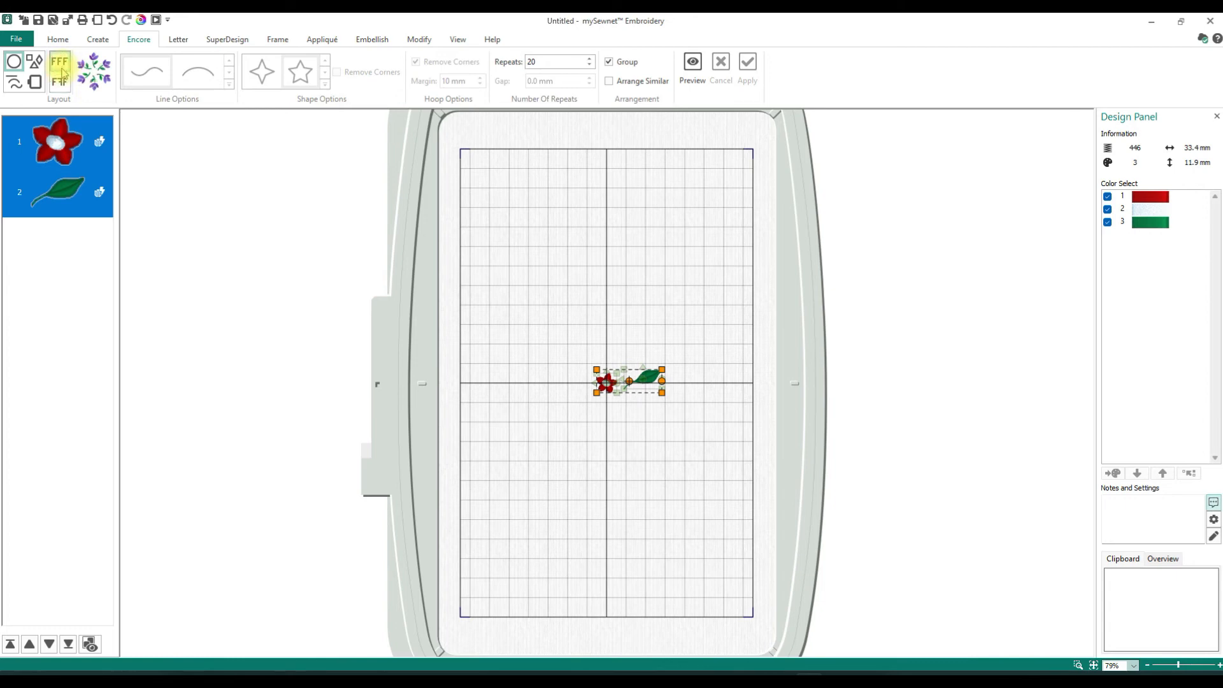
drag(553, 64, 513, 61)
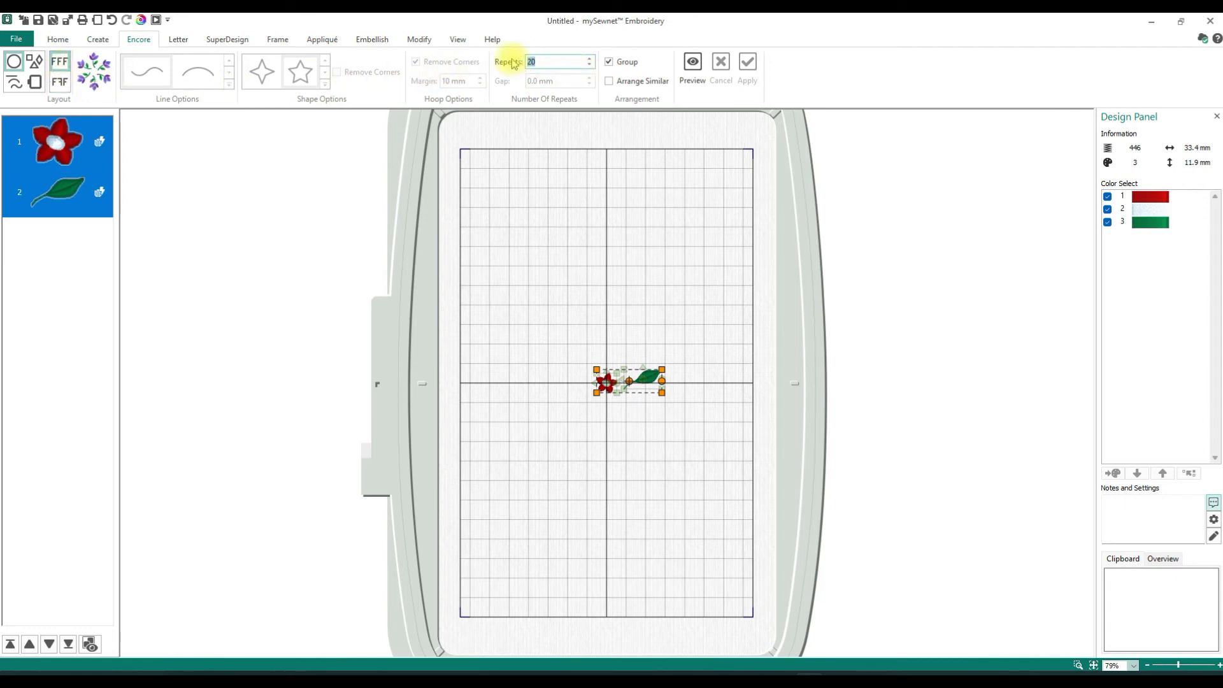
text(10)
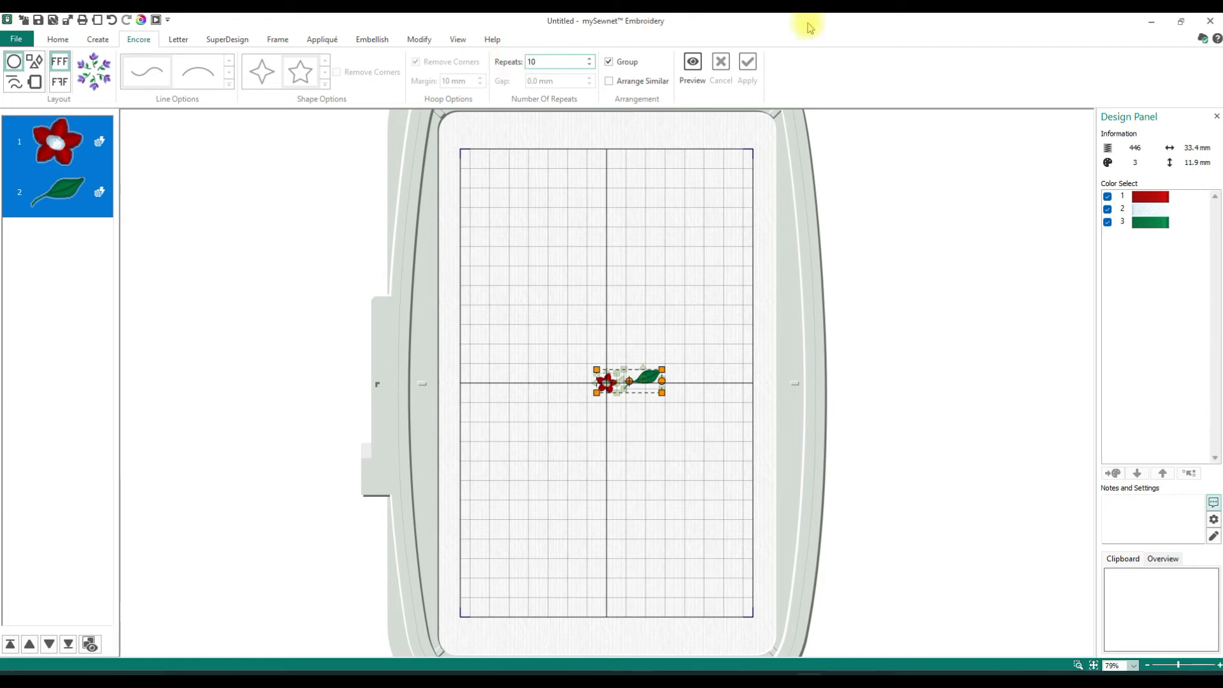
- Preview and apply the flower-and-leaf circle, and move the finished wreath to the hoop's upper left
click(693, 65)
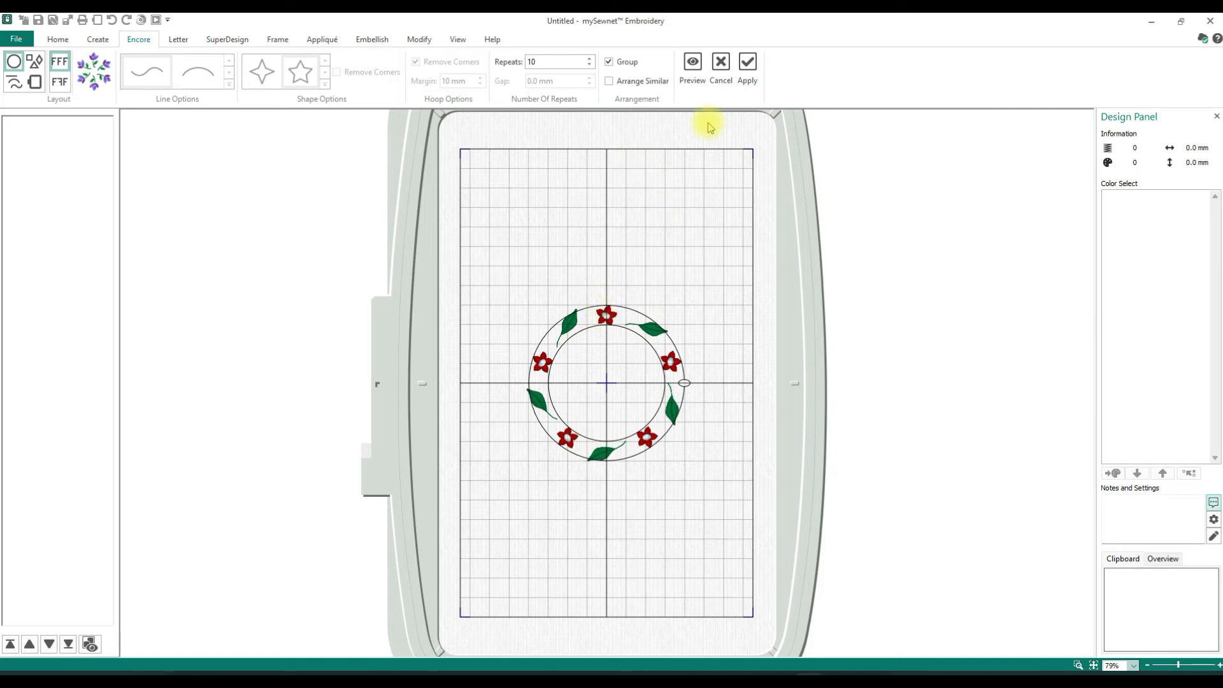
click(747, 64)
drag(624, 348, 563, 196)
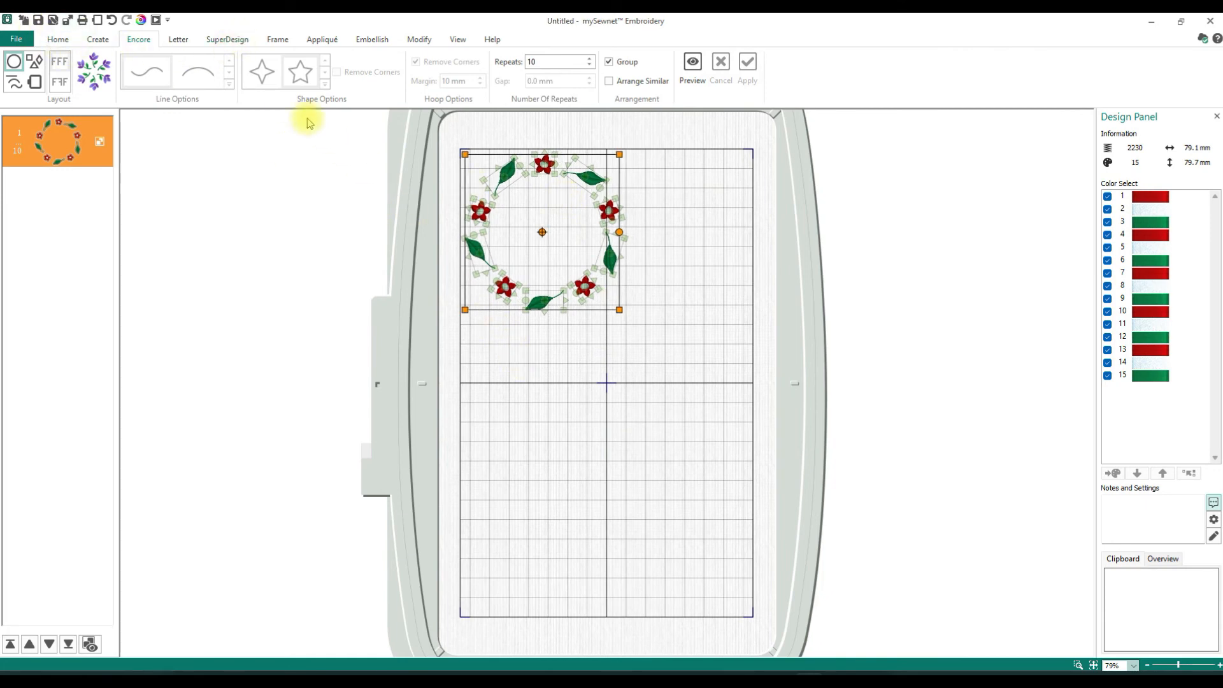
- Insert the red five-petal flower, second design in the SuperDesign category, at 10 mm
click(241, 43)
click(176, 71)
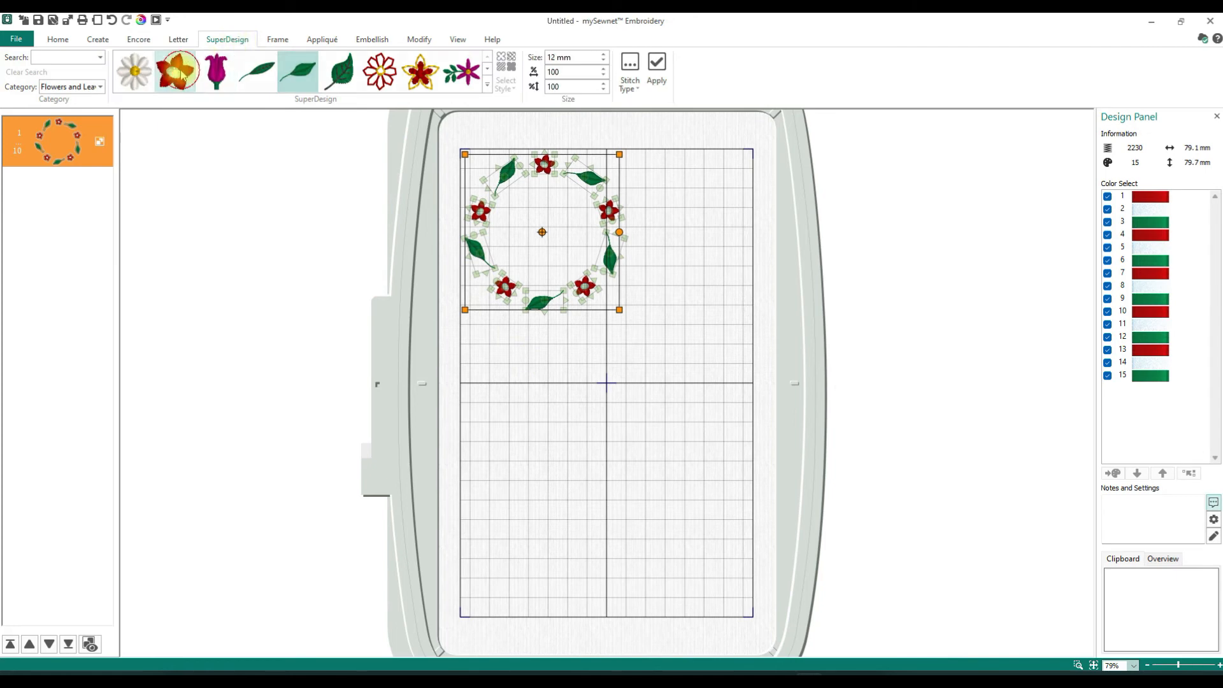
click(603, 61)
click(603, 61)
click(657, 66)
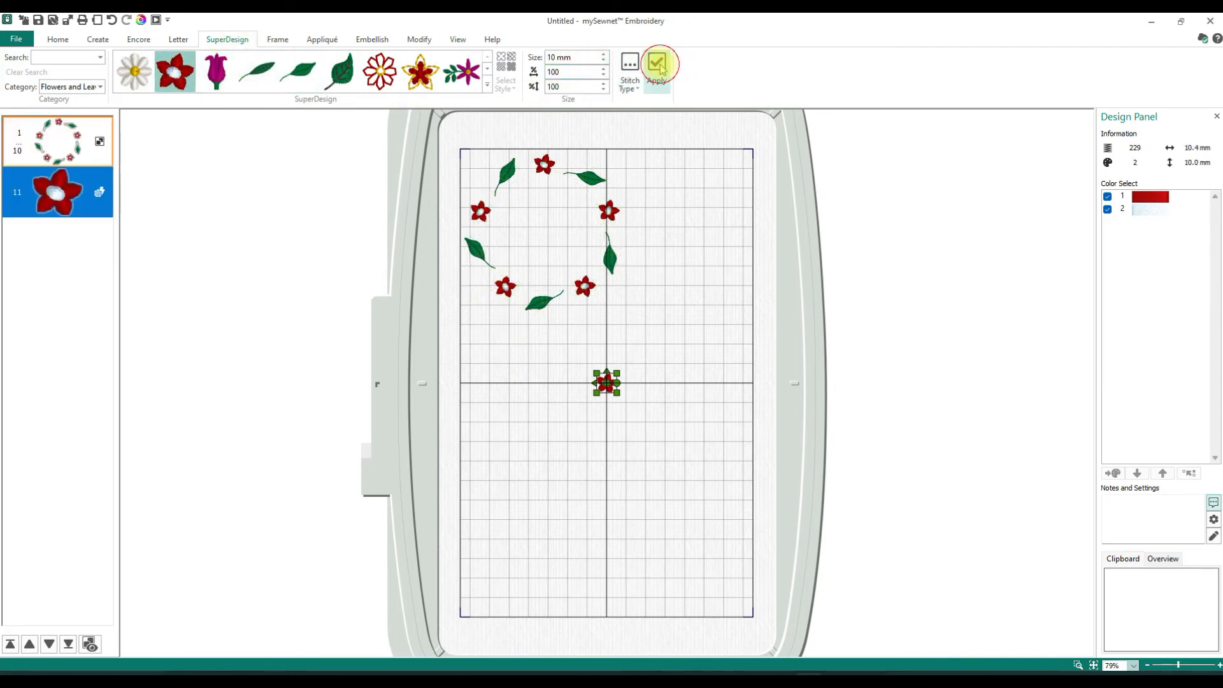
- Insert the curved-stem green leaf at 10 mm and place it directly against the right side of the new red flower
click(294, 82)
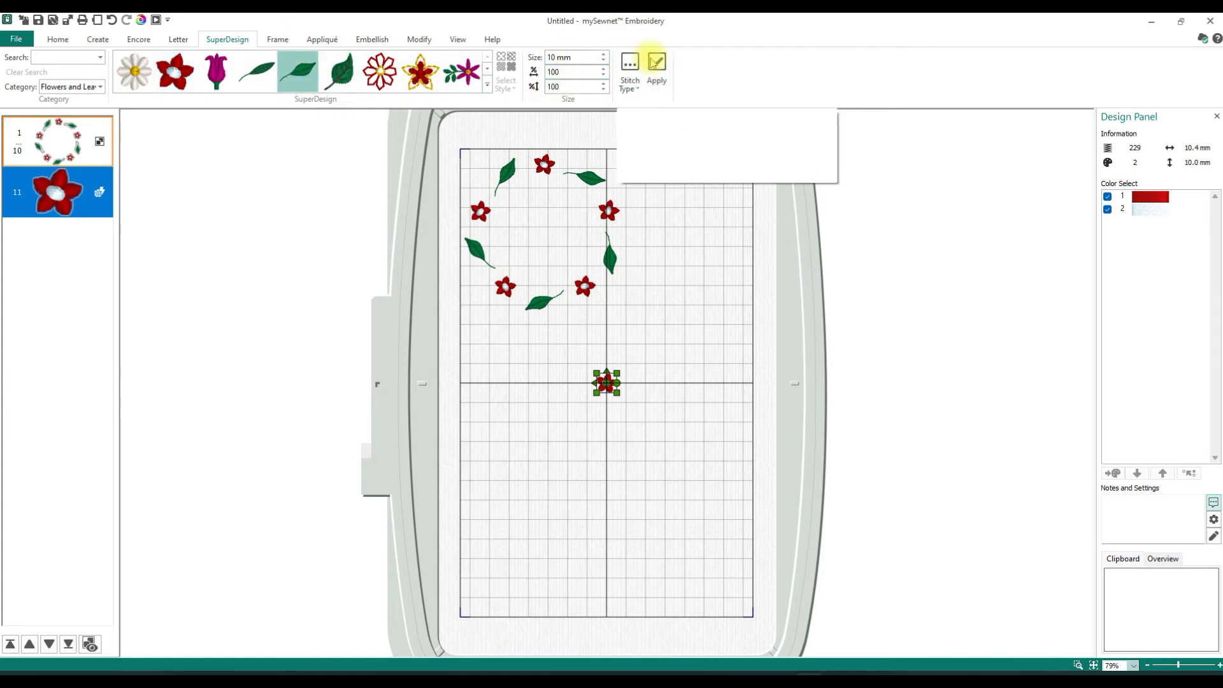
click(657, 66)
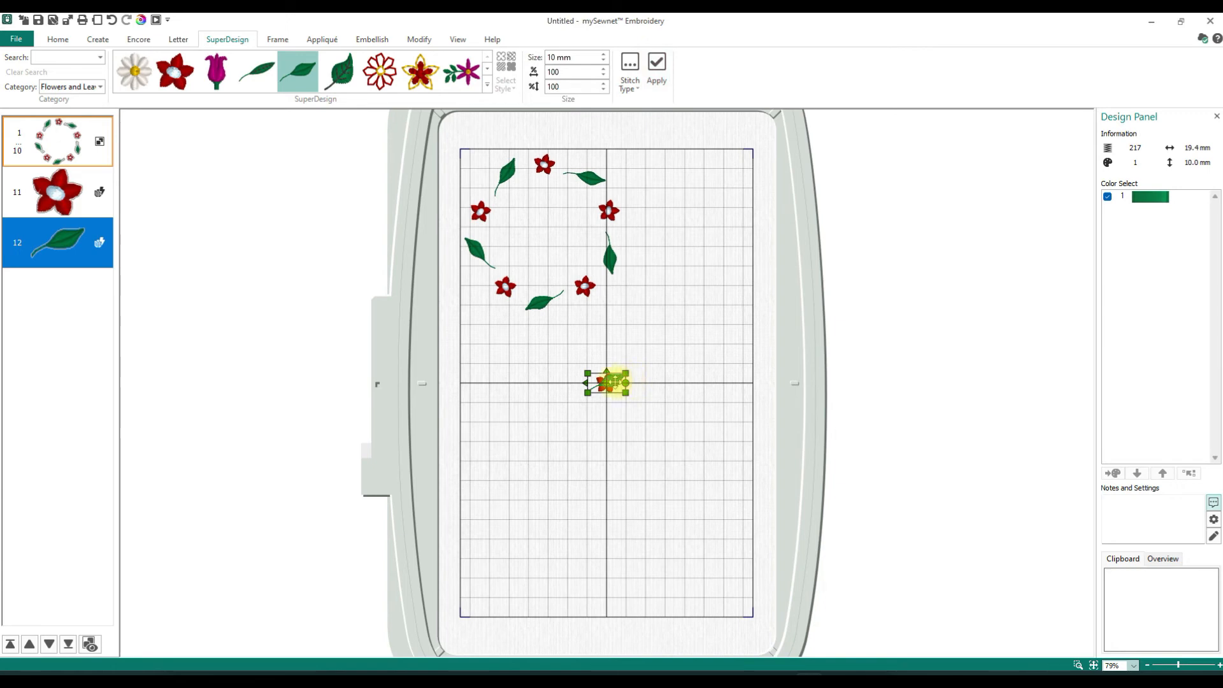
drag(614, 382, 638, 377)
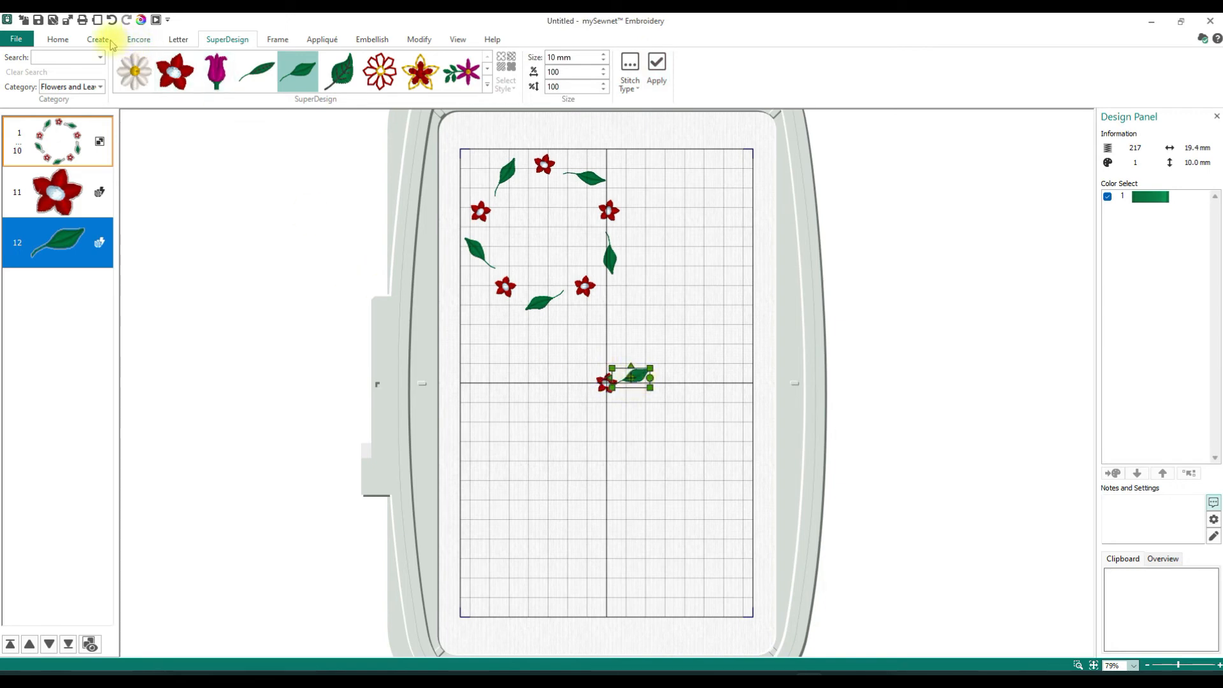
- Select the single flower and leaf and merge only those two into one embroidery with Combine Selected
click(58, 39)
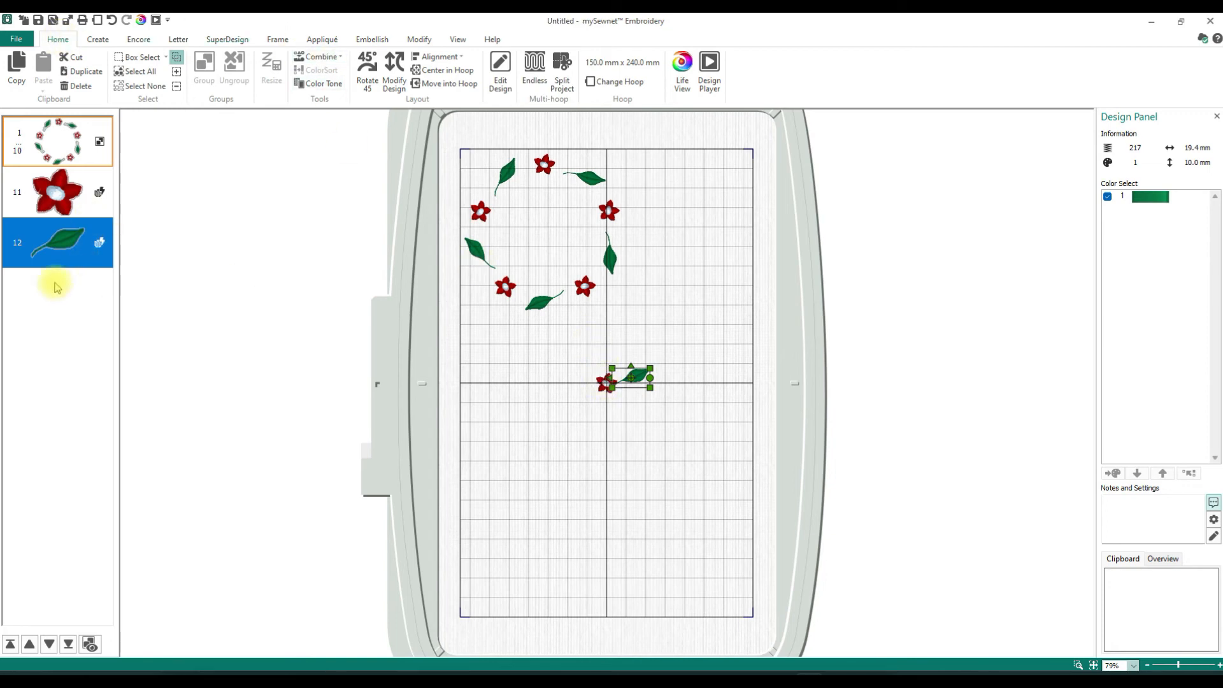
ctrl+click(58, 212)
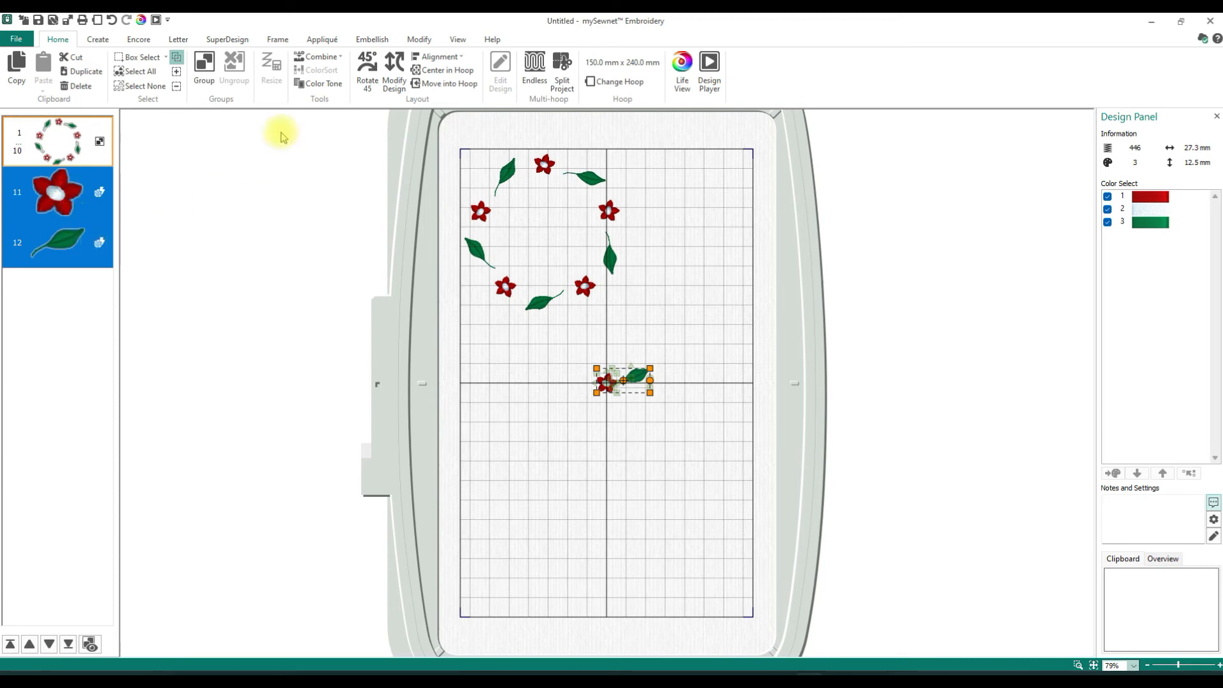
click(342, 58)
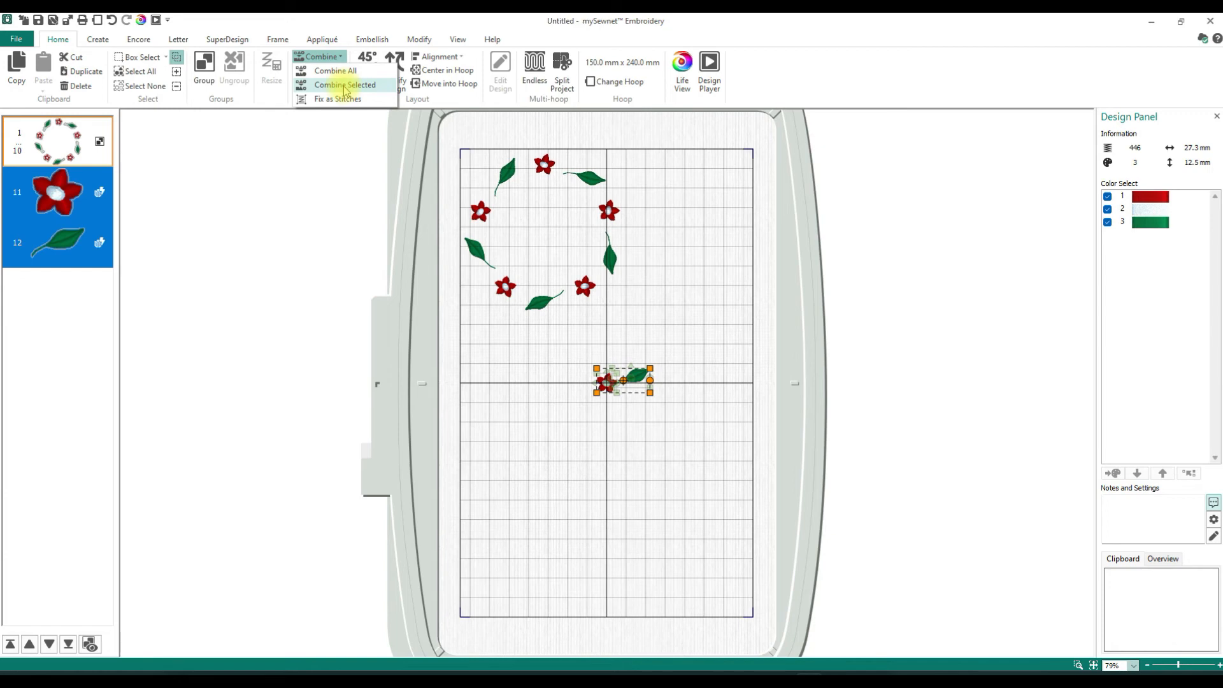
click(344, 86)
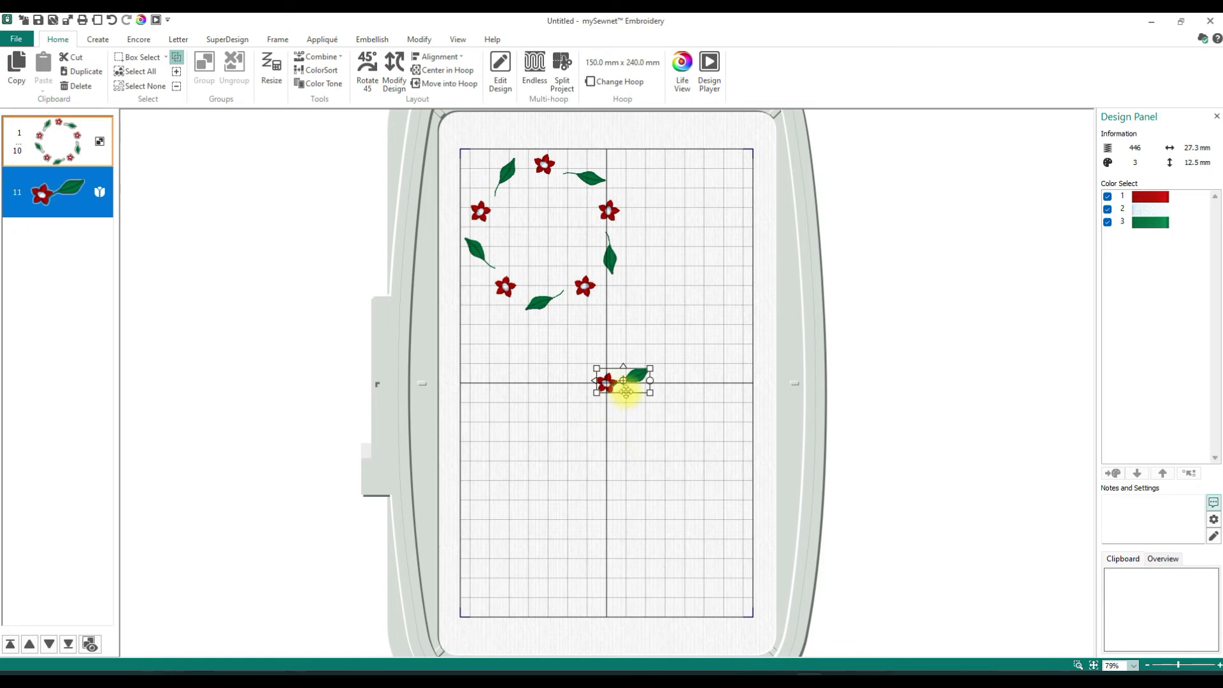
- Create an Encore circle of 10 repeats from the combined flower and leaf, placed in the lower right of the hoop
click(147, 41)
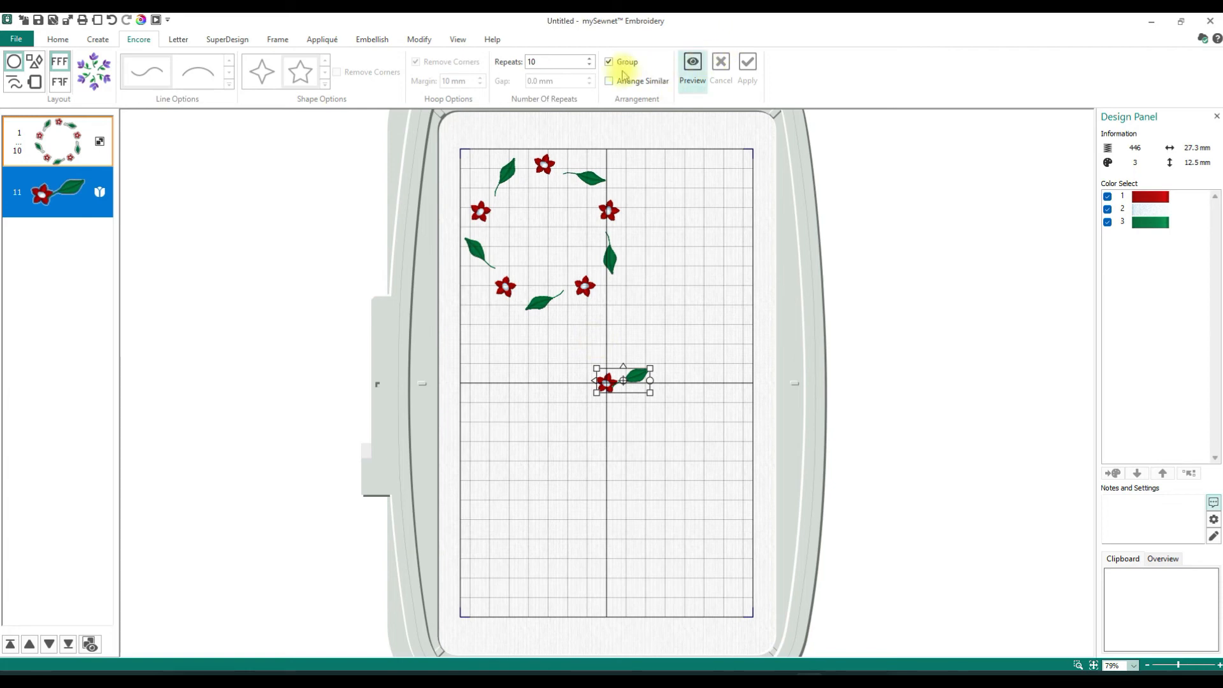
click(693, 64)
drag(618, 355, 639, 473)
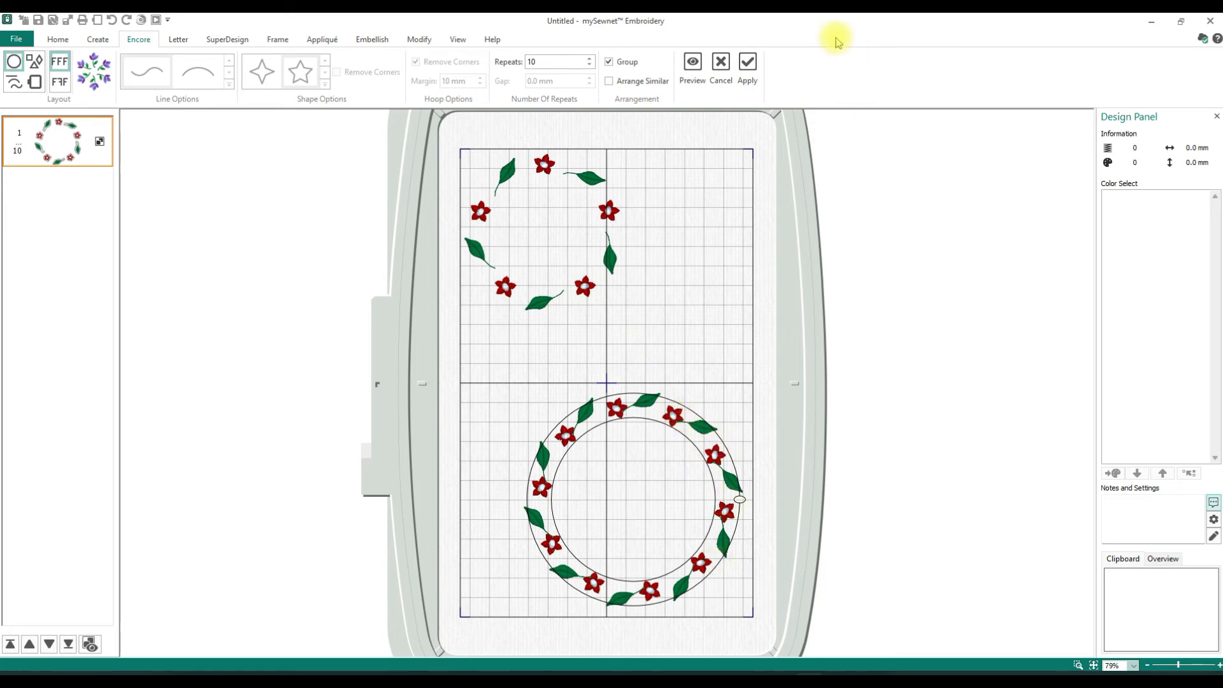
click(749, 64)
- Move the larger wreath to the hoop's upper right and centre the smaller wreath inside it
drag(649, 502, 655, 256)
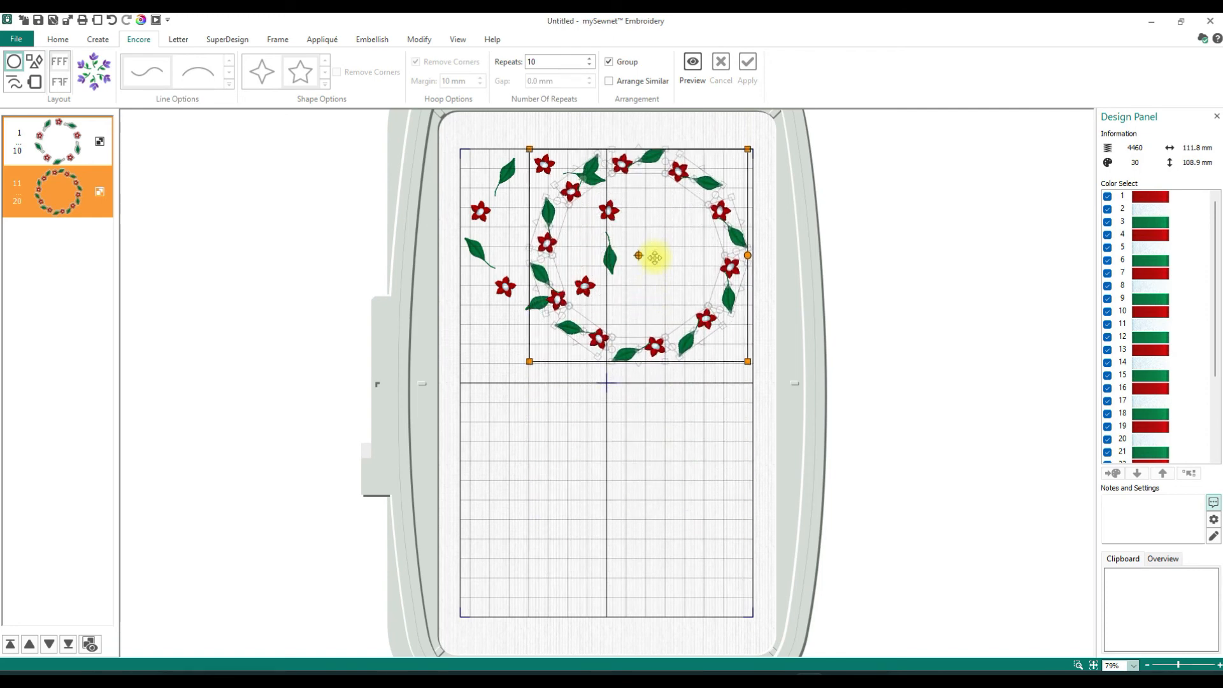
click(499, 266)
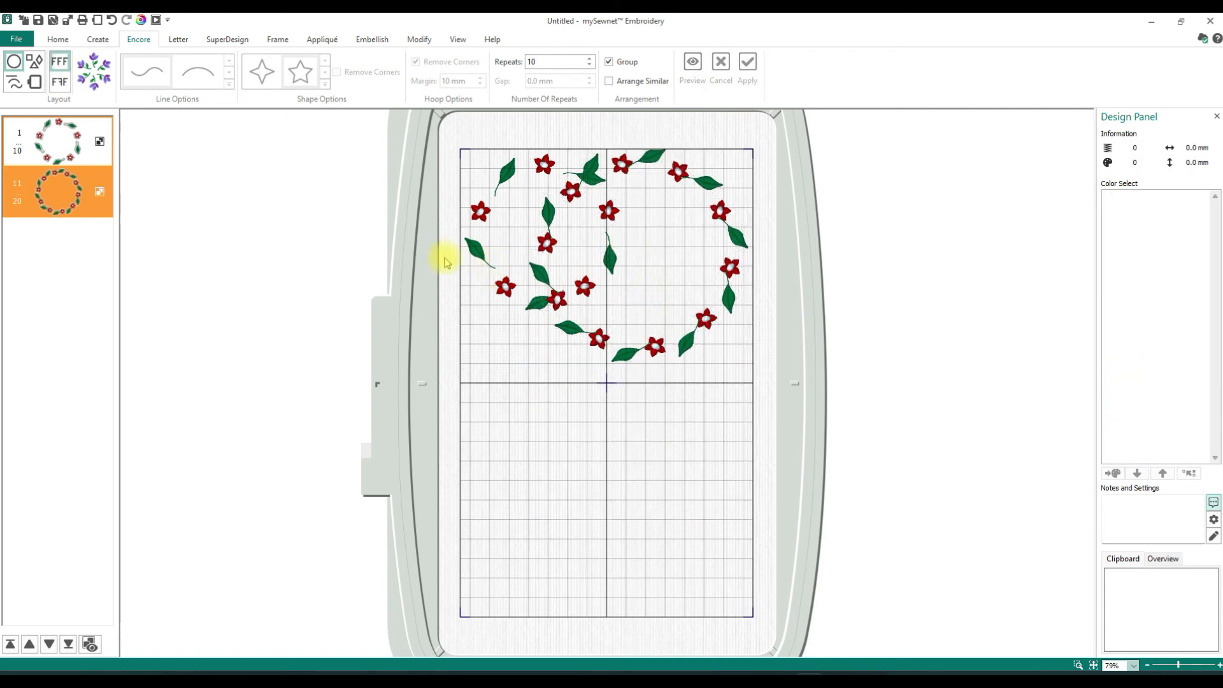
click(502, 277)
drag(519, 254, 619, 276)
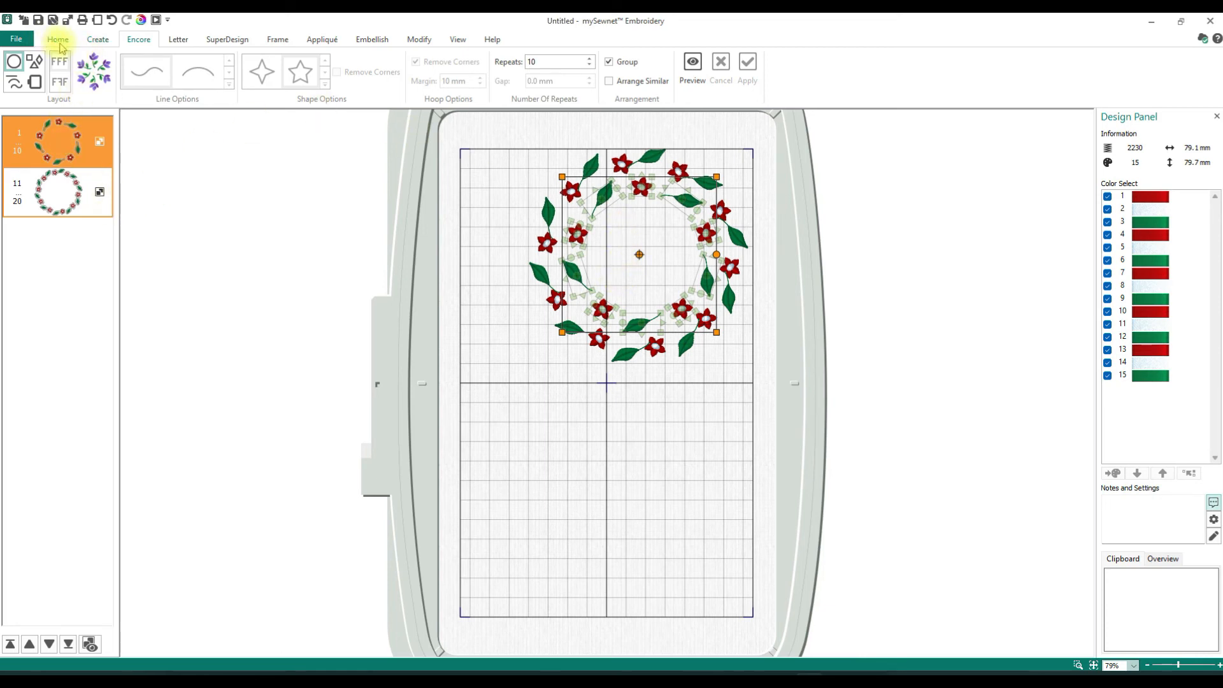
- Insert two red five-petal flower SuperDesigns at 10 mm and move the second one to the left of the first
click(226, 39)
click(185, 84)
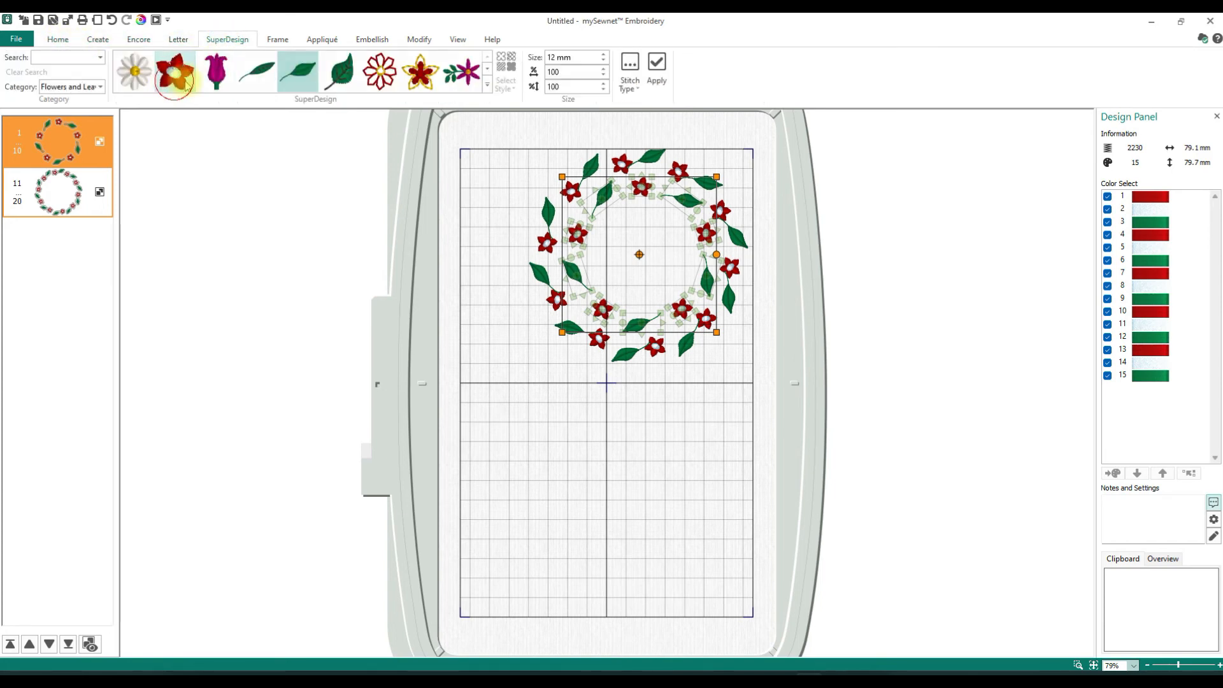
click(603, 62)
click(603, 63)
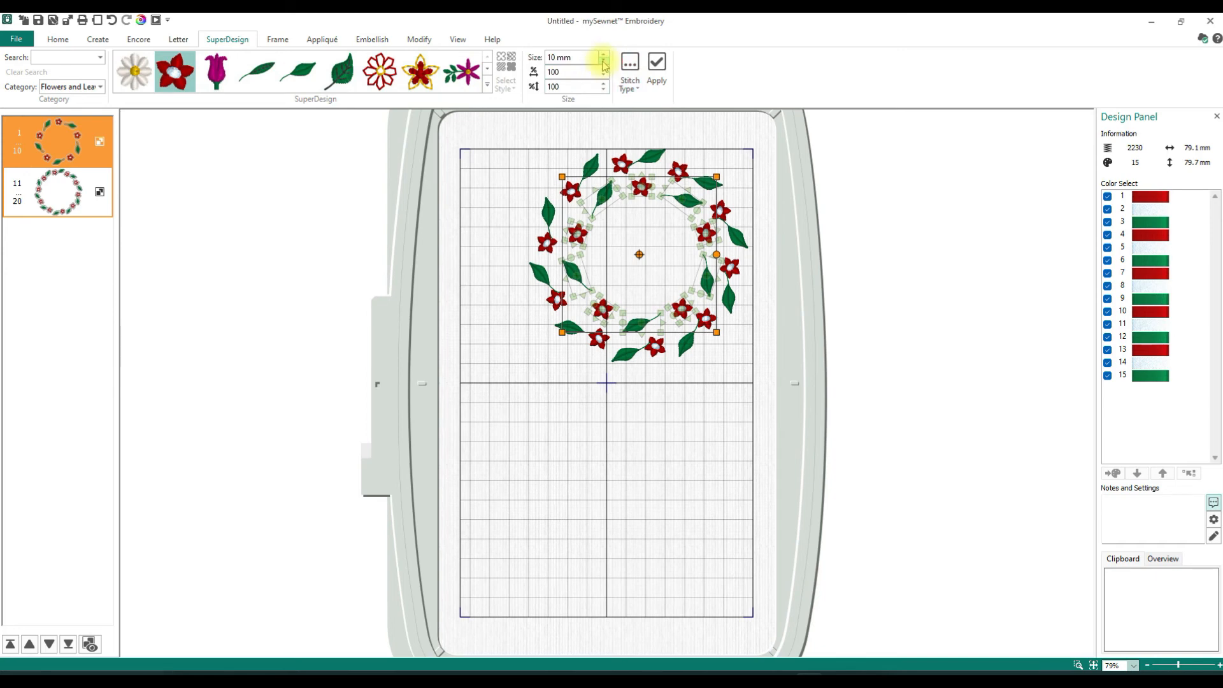
click(654, 71)
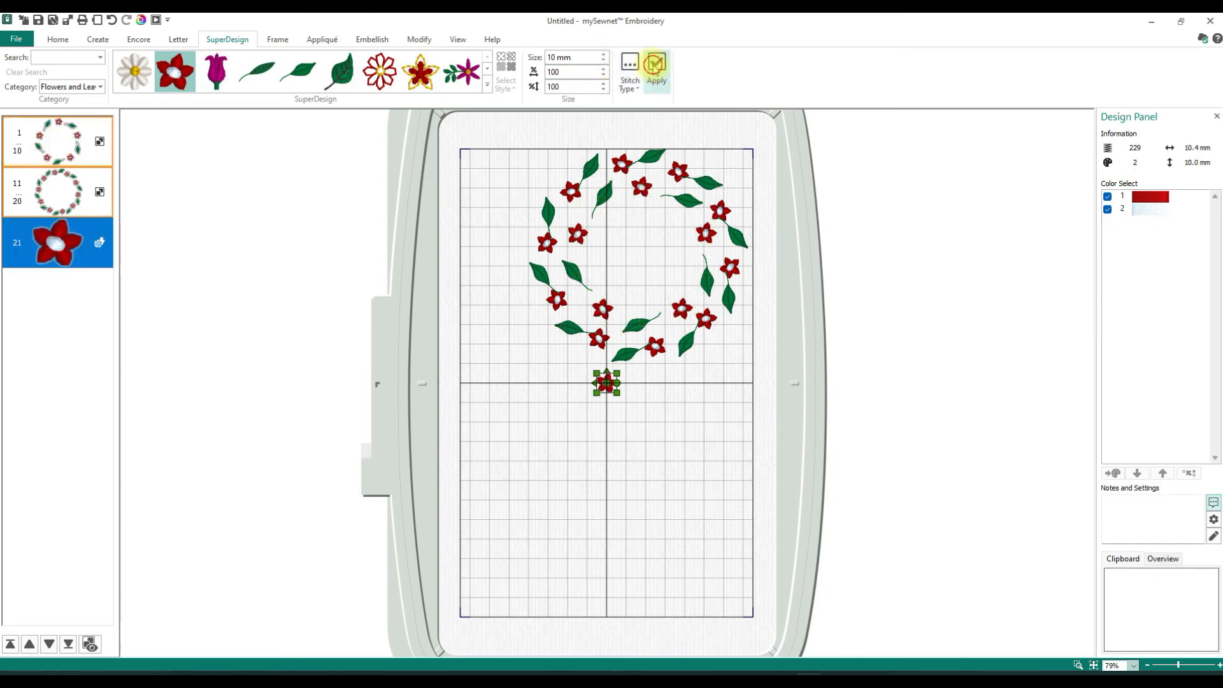
click(654, 71)
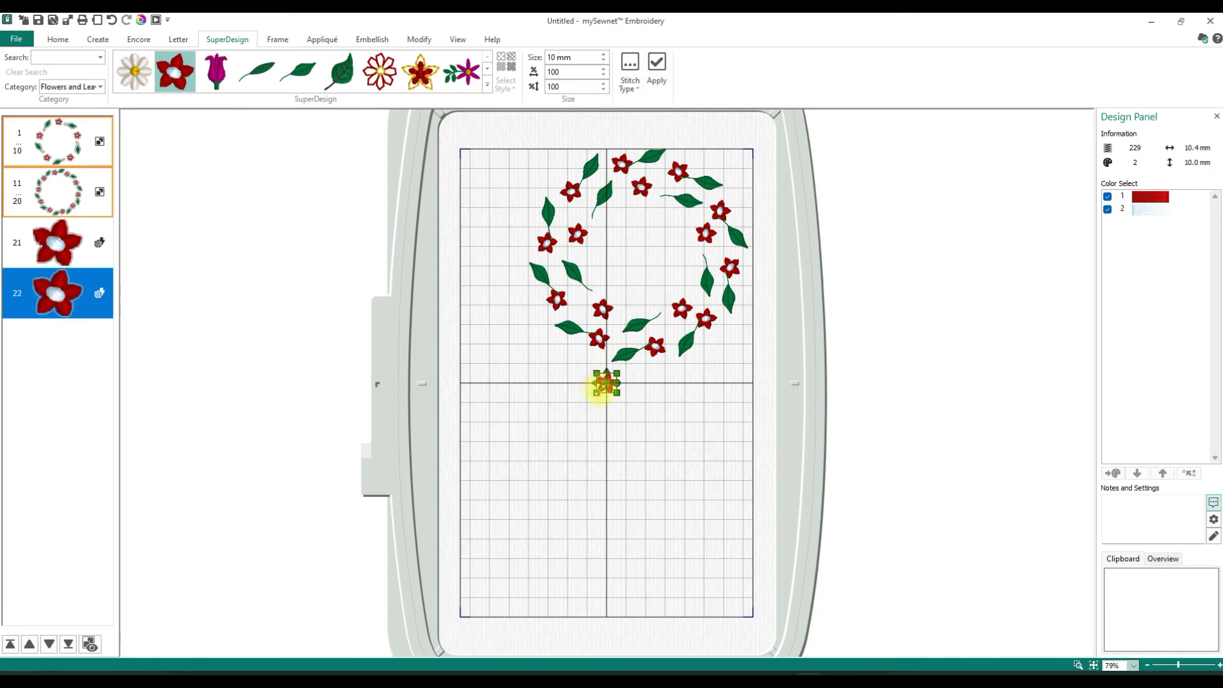
drag(604, 384, 559, 394)
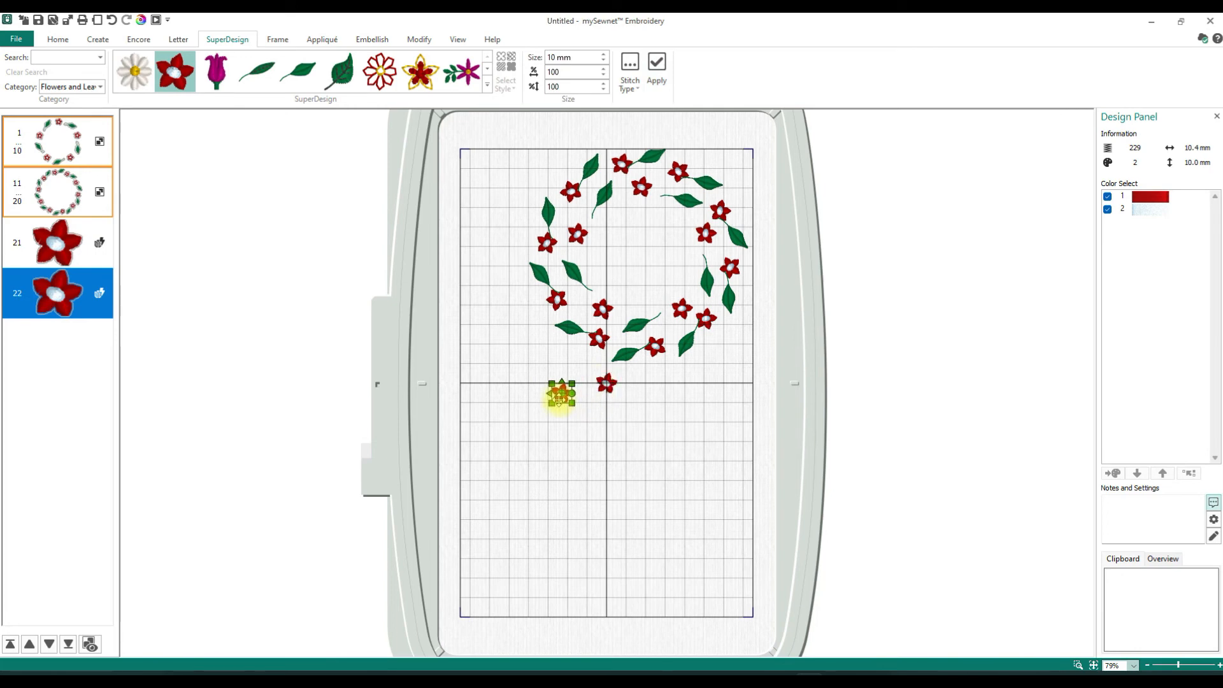
- Insert the curved-stem leaf at 10 mm beside the left flower, and move the other flower down and to the right
click(299, 75)
click(657, 69)
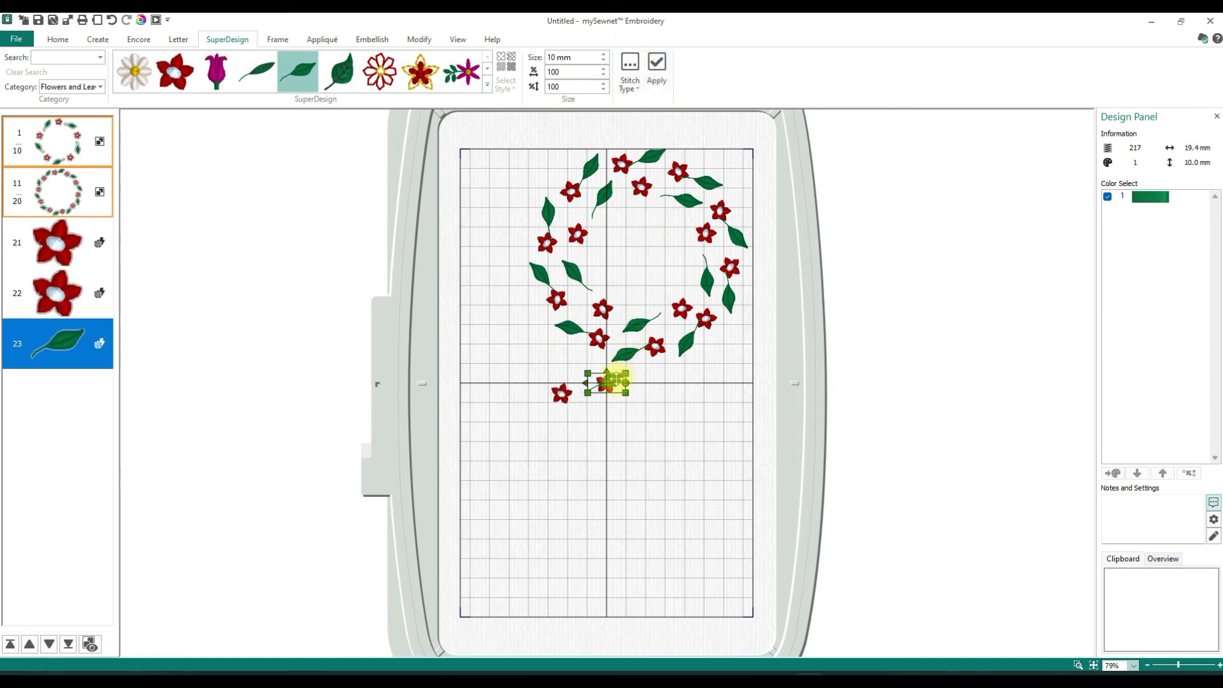
drag(614, 380, 590, 384)
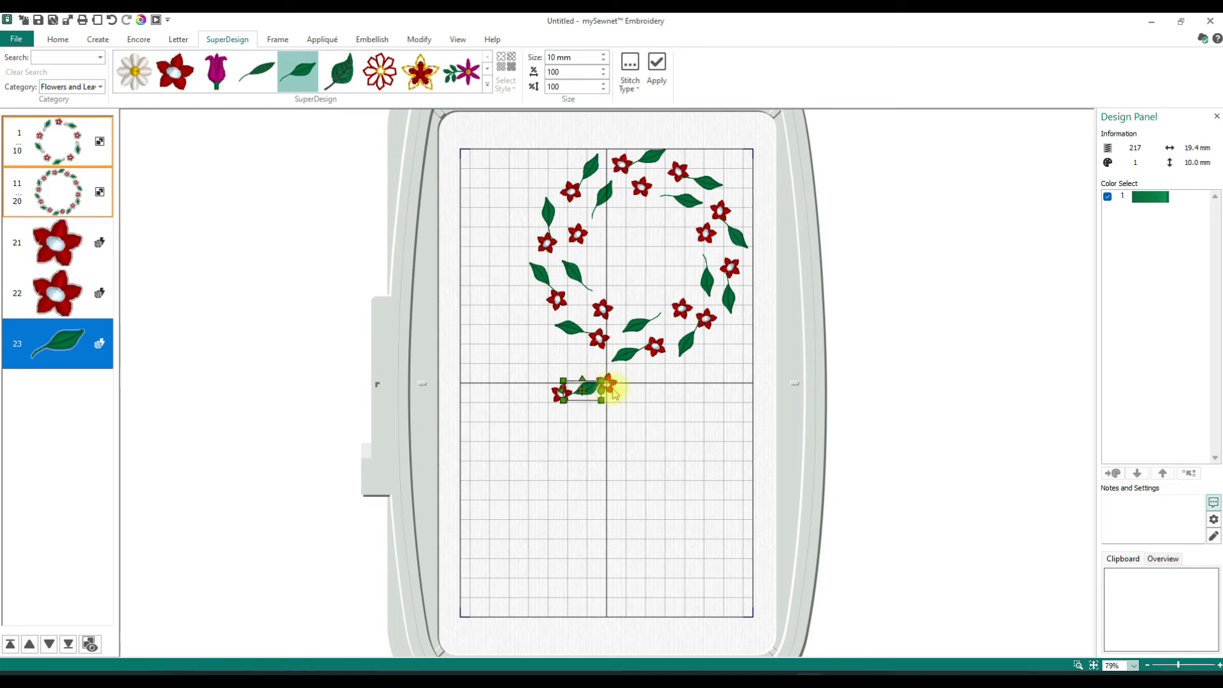
click(611, 386)
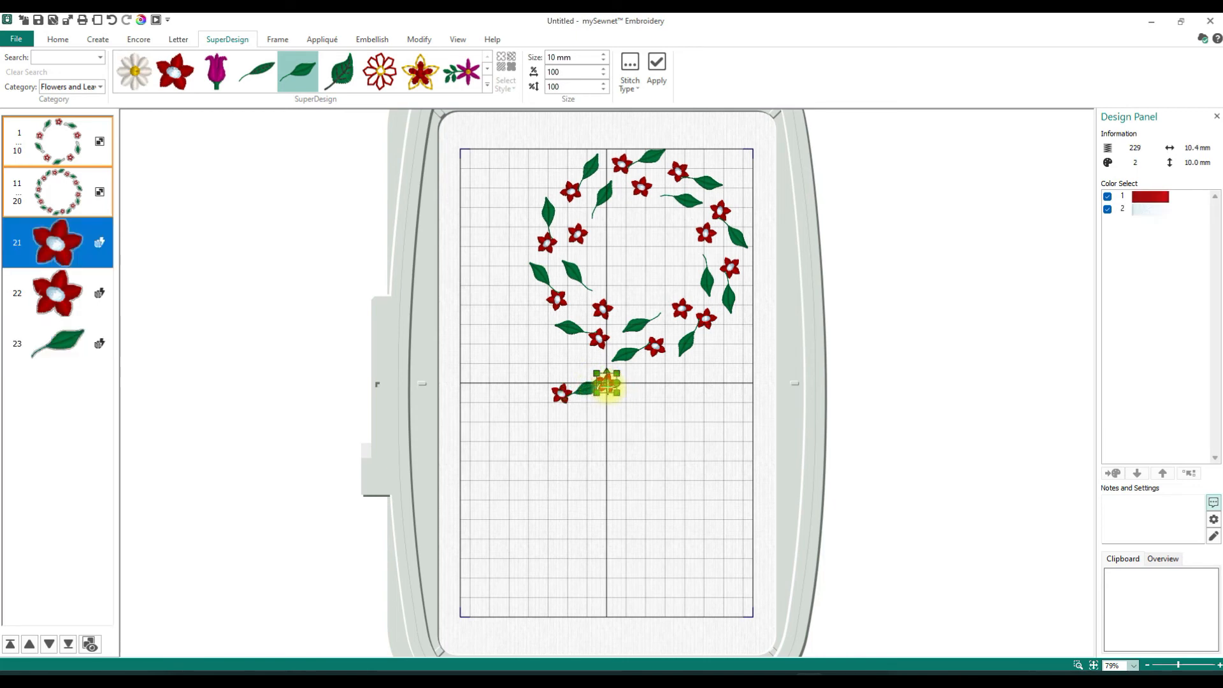
drag(607, 384, 629, 414)
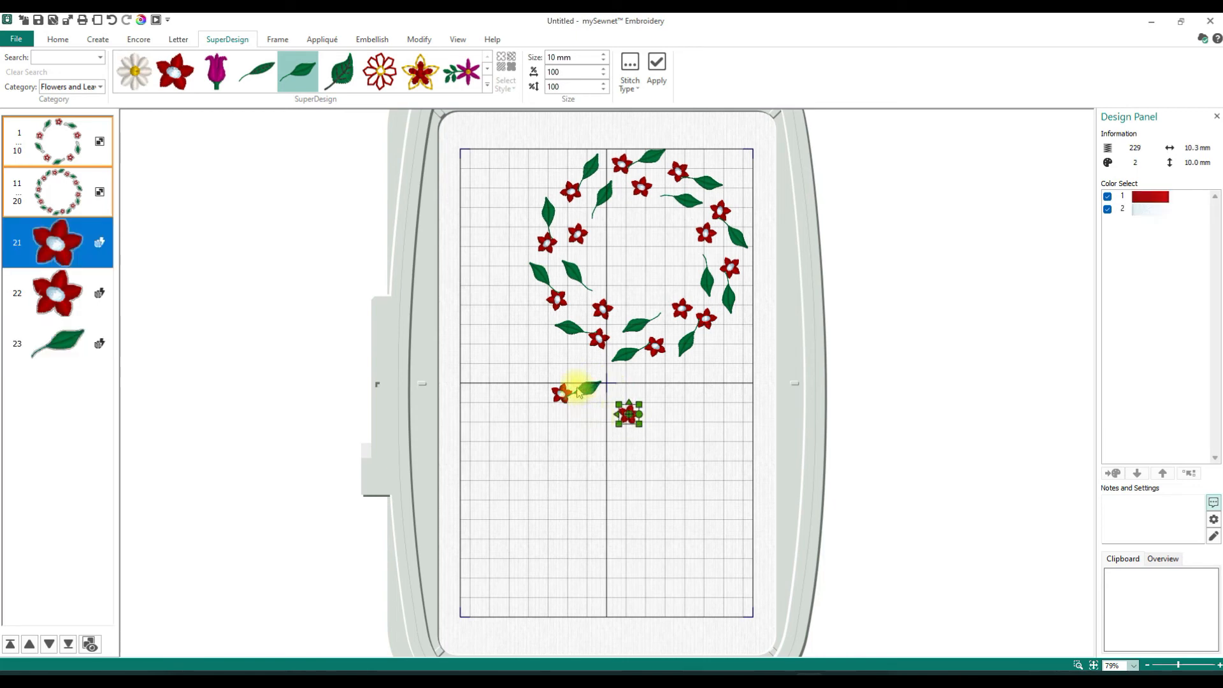
- Try the leaf in different positions in the stitch order, leaving it ahead of the two single flowers
click(55, 344)
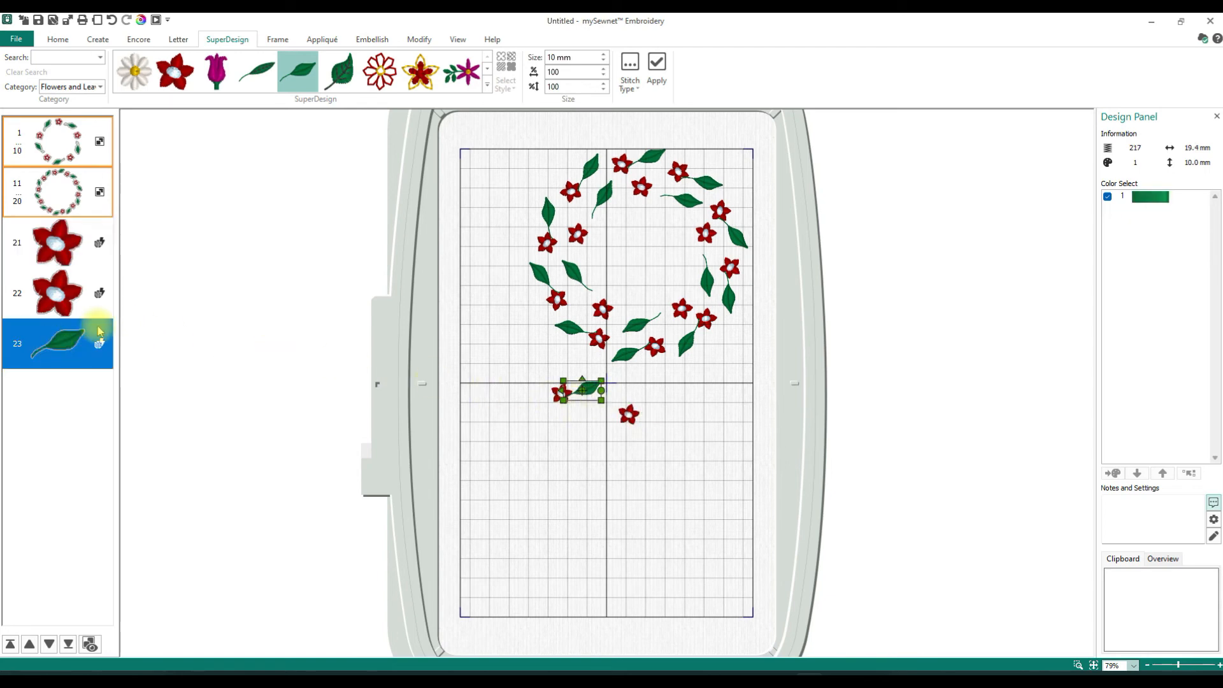
click(48, 347)
drag(48, 347, 49, 261)
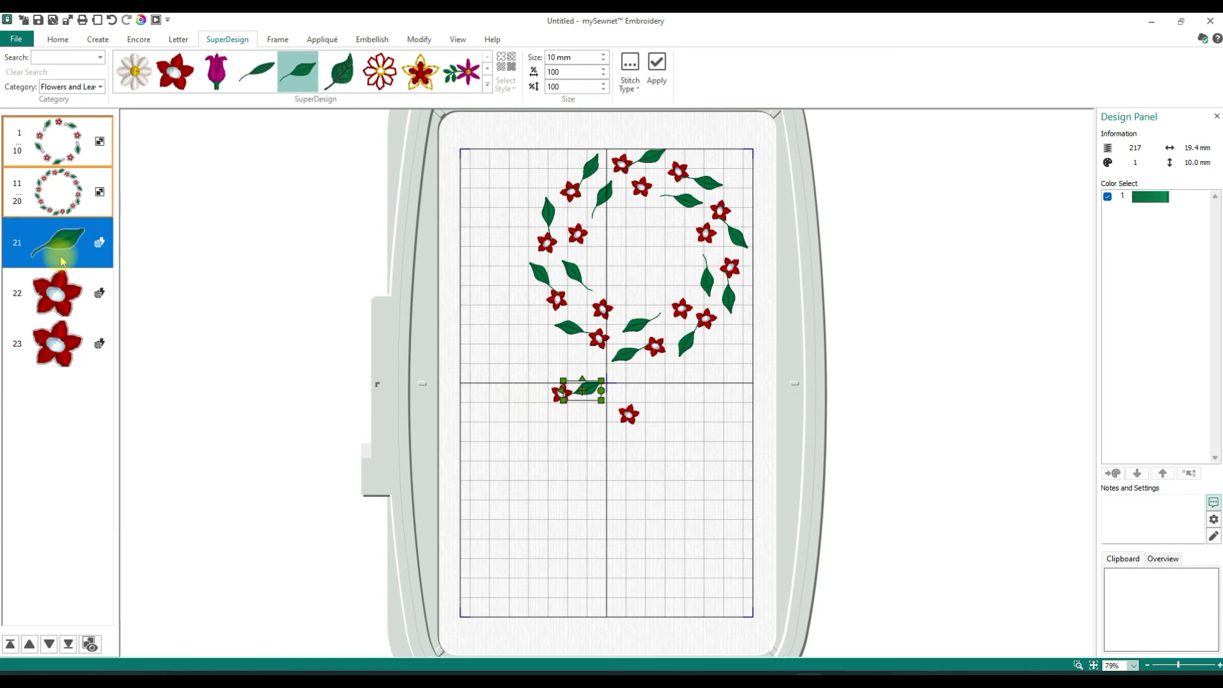
drag(61, 259, 53, 377)
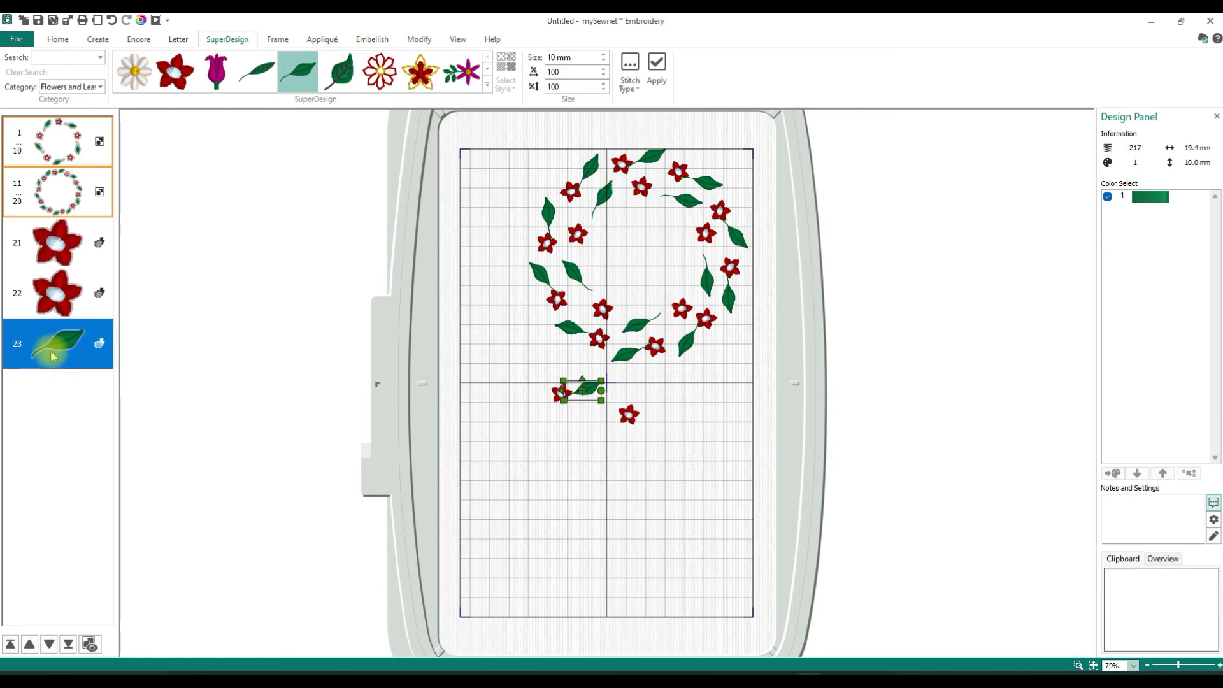
drag(54, 349, 59, 264)
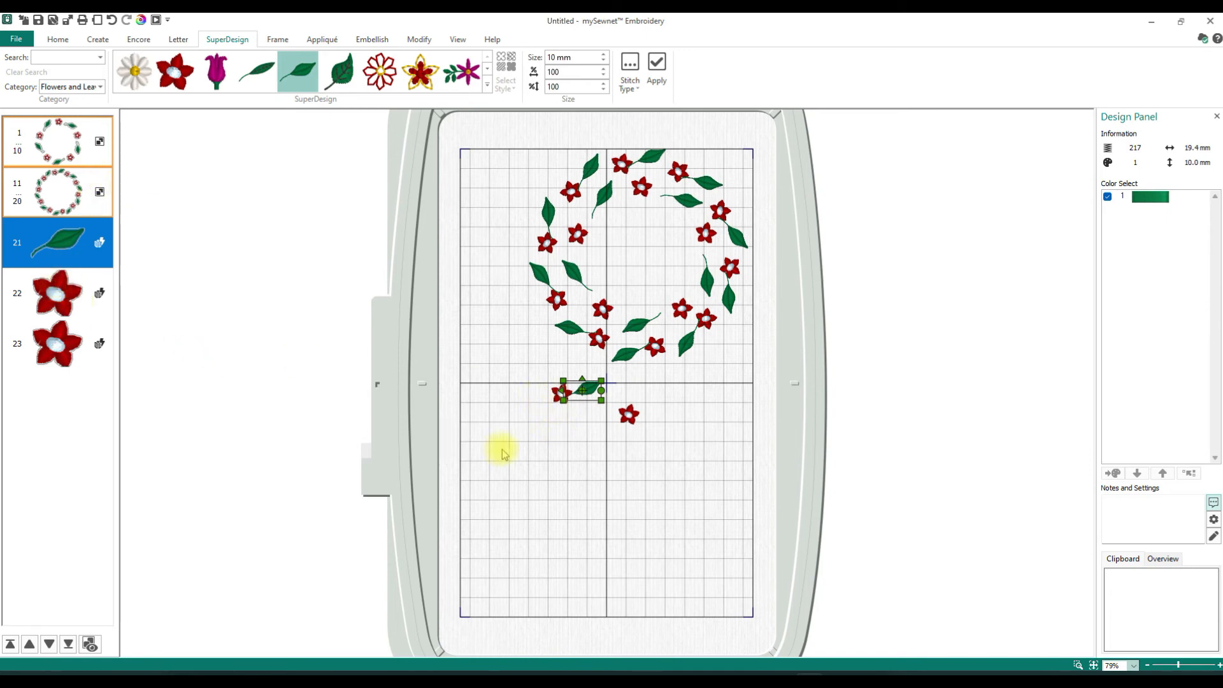
- Move the flower beside the leaf directly after the leaf in the stitch order, ahead of the other single flower
click(49, 314)
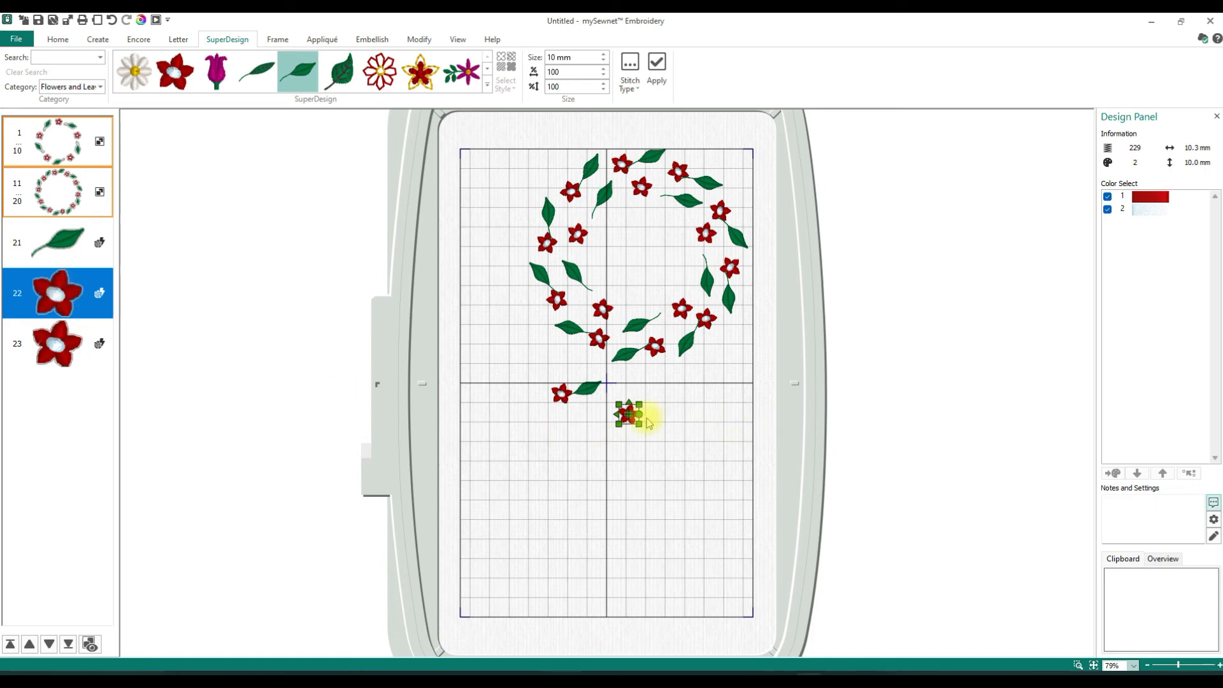
click(559, 396)
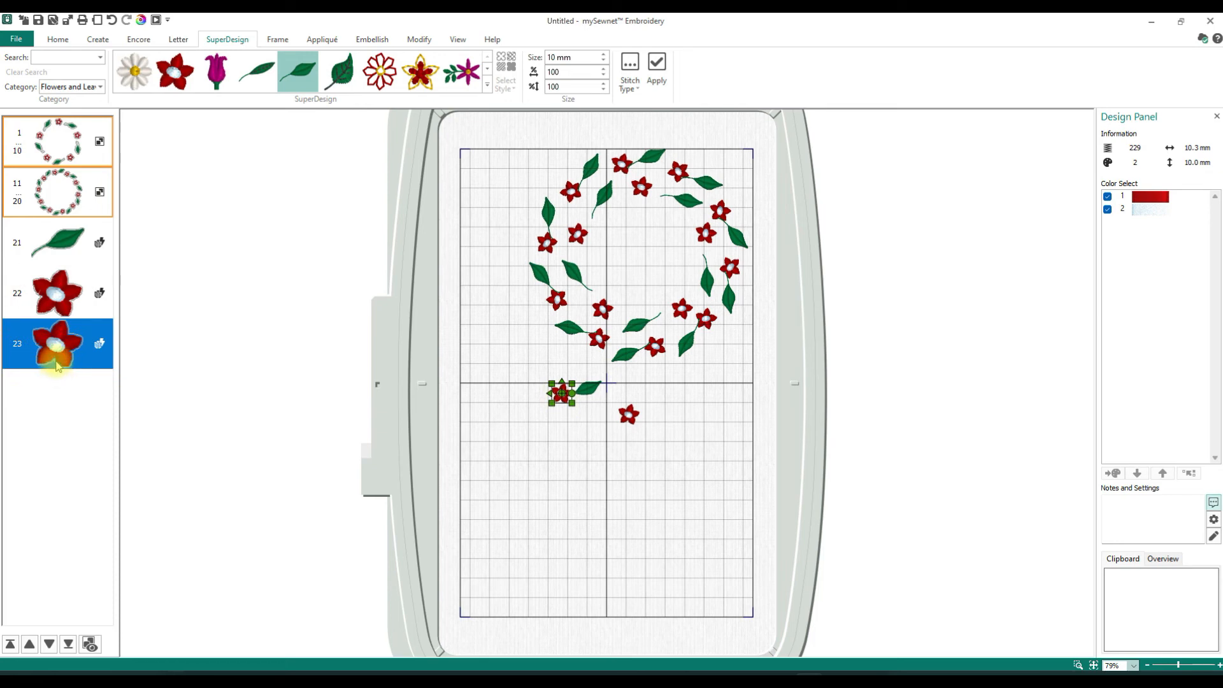
drag(57, 364, 64, 308)
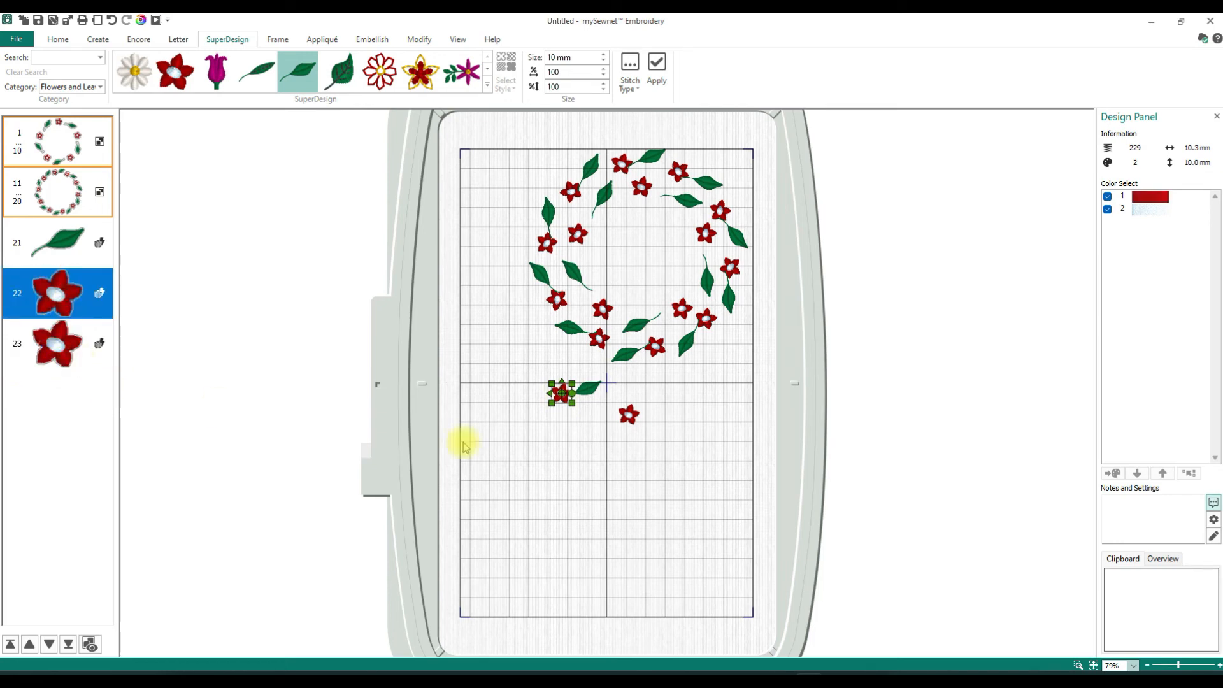
- Combine only the leaf and its neighbouring flower into one design and move it down level with the single flower
click(56, 38)
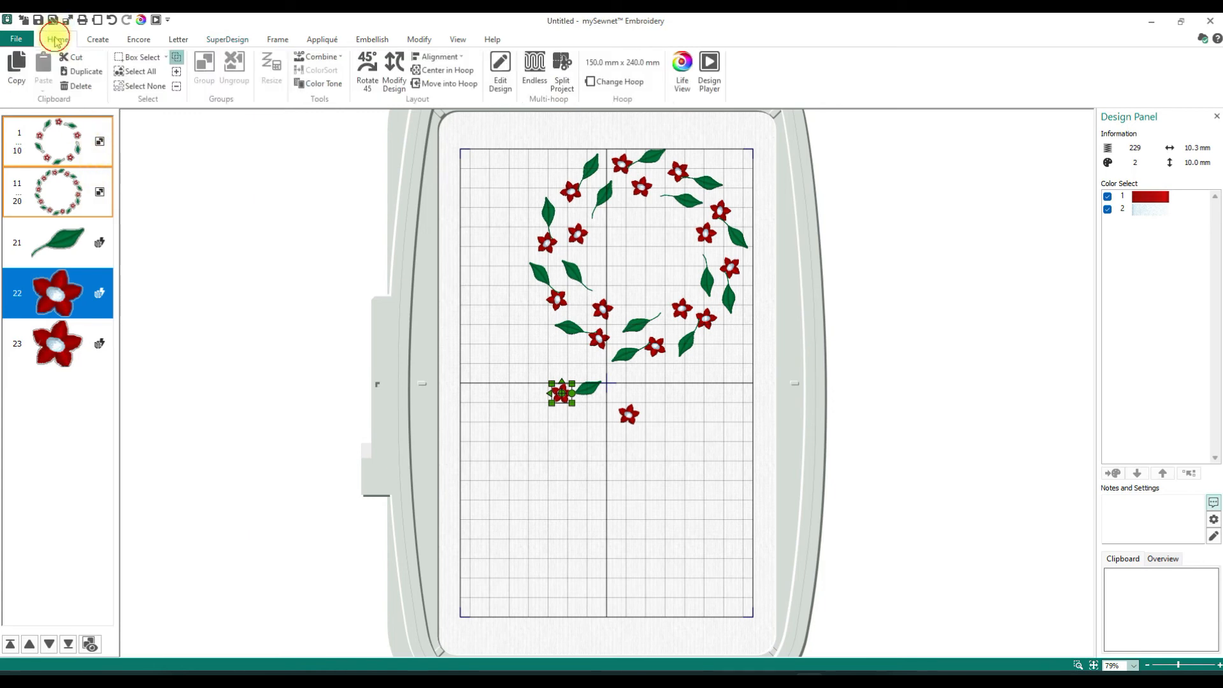
click(83, 248)
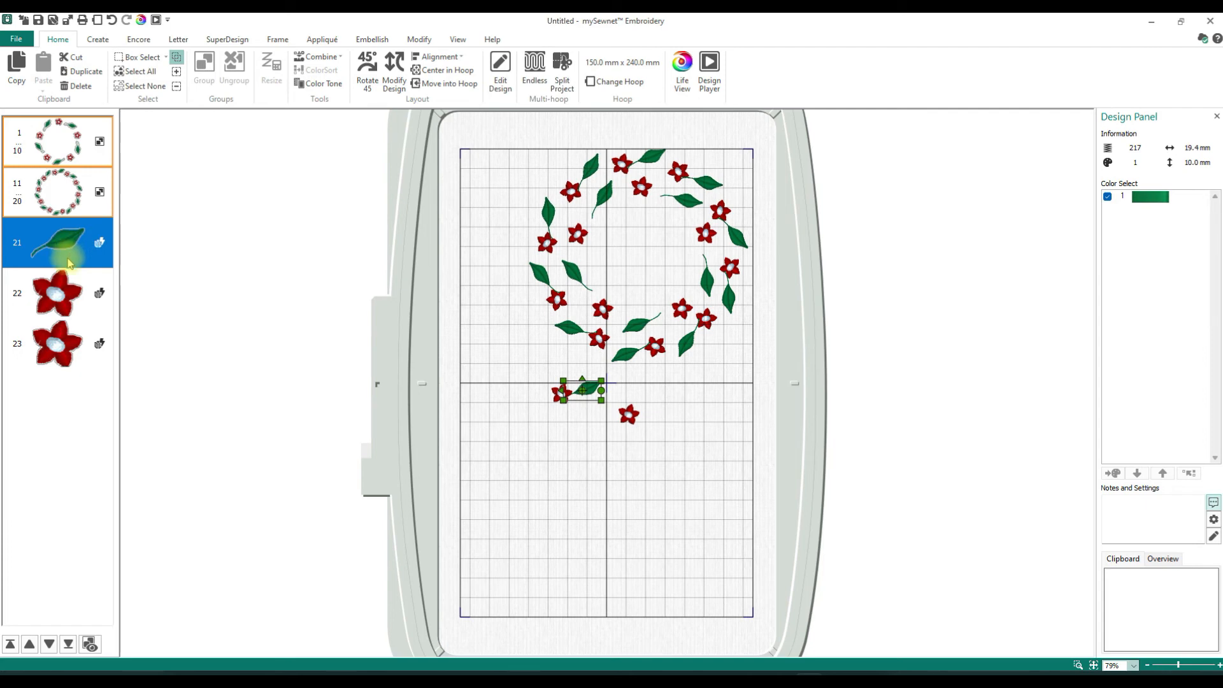
ctrl+click(62, 298)
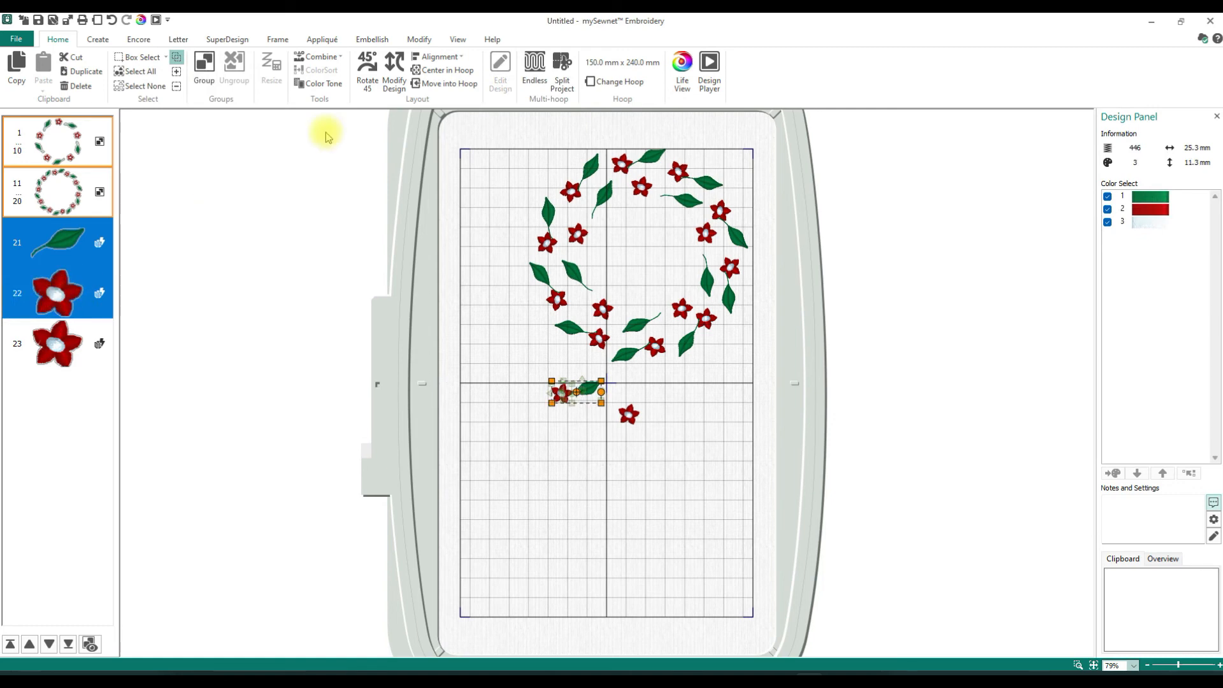
click(323, 59)
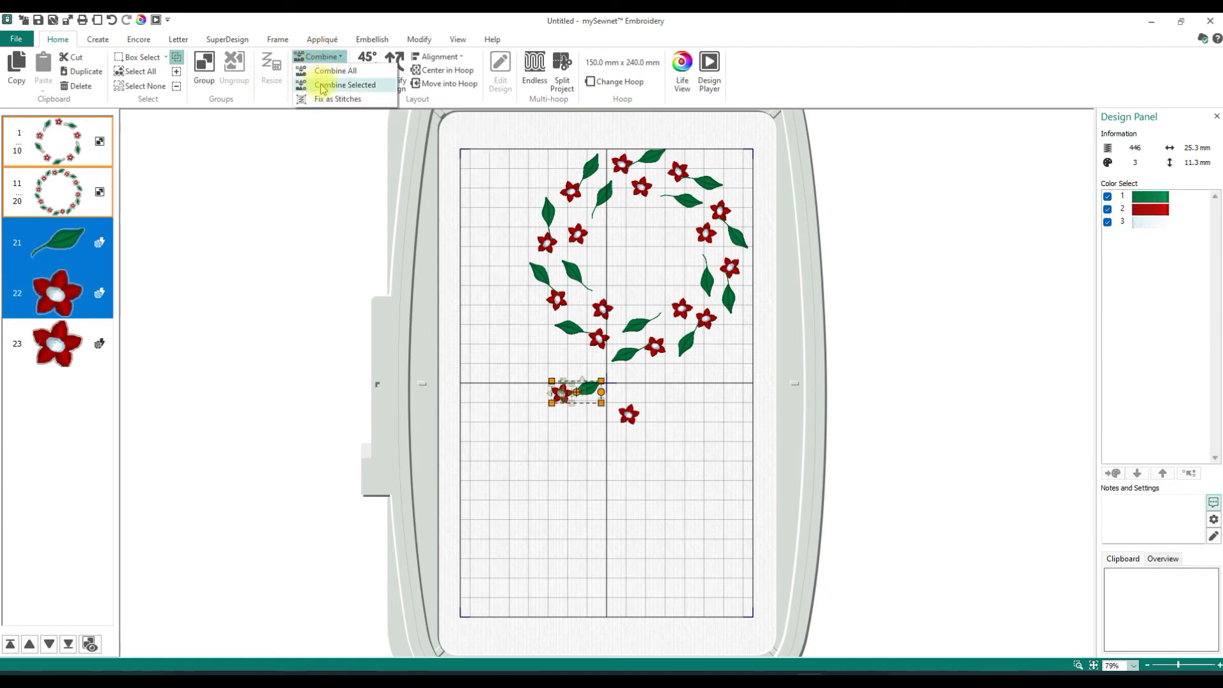
click(323, 86)
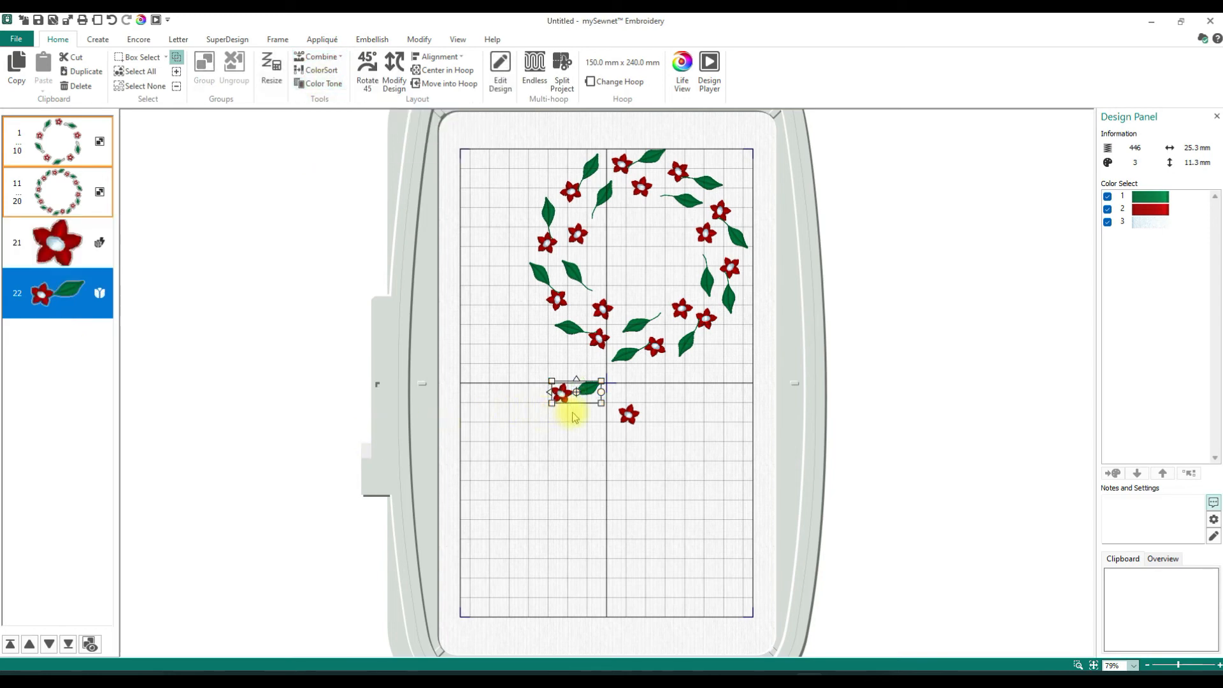
drag(573, 391, 591, 417)
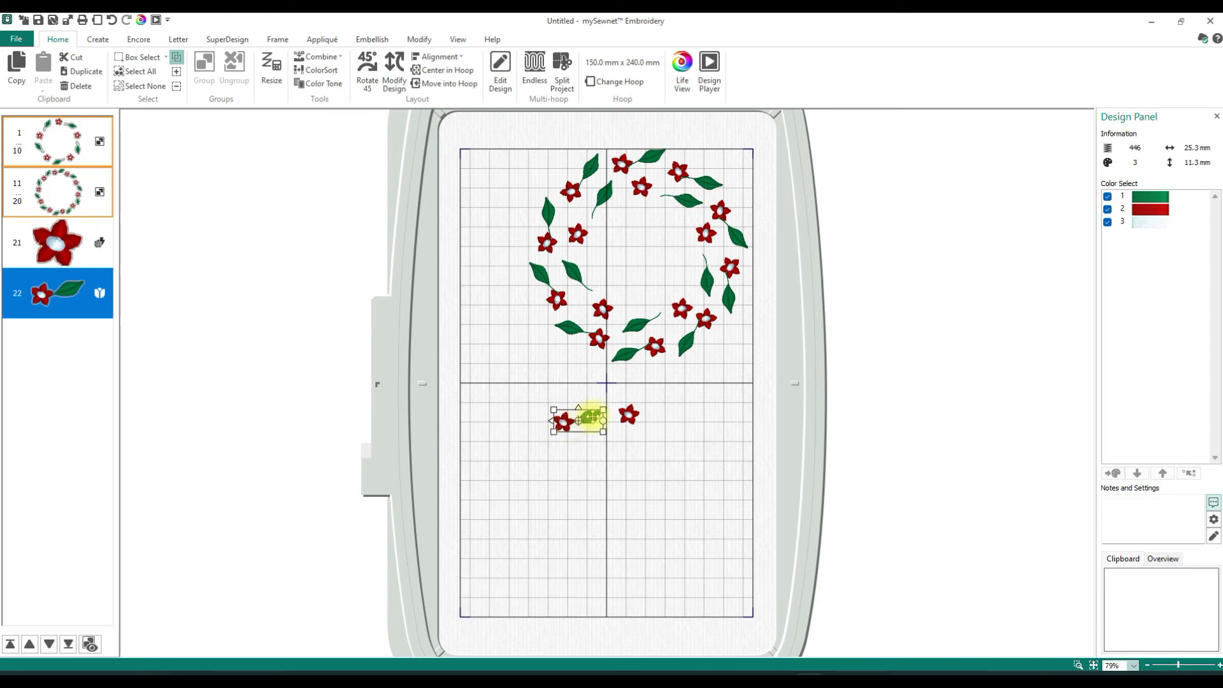
- Preview a Circle layout with 10 repeats using the single flower and the combined flower-and-leaf design
click(629, 421)
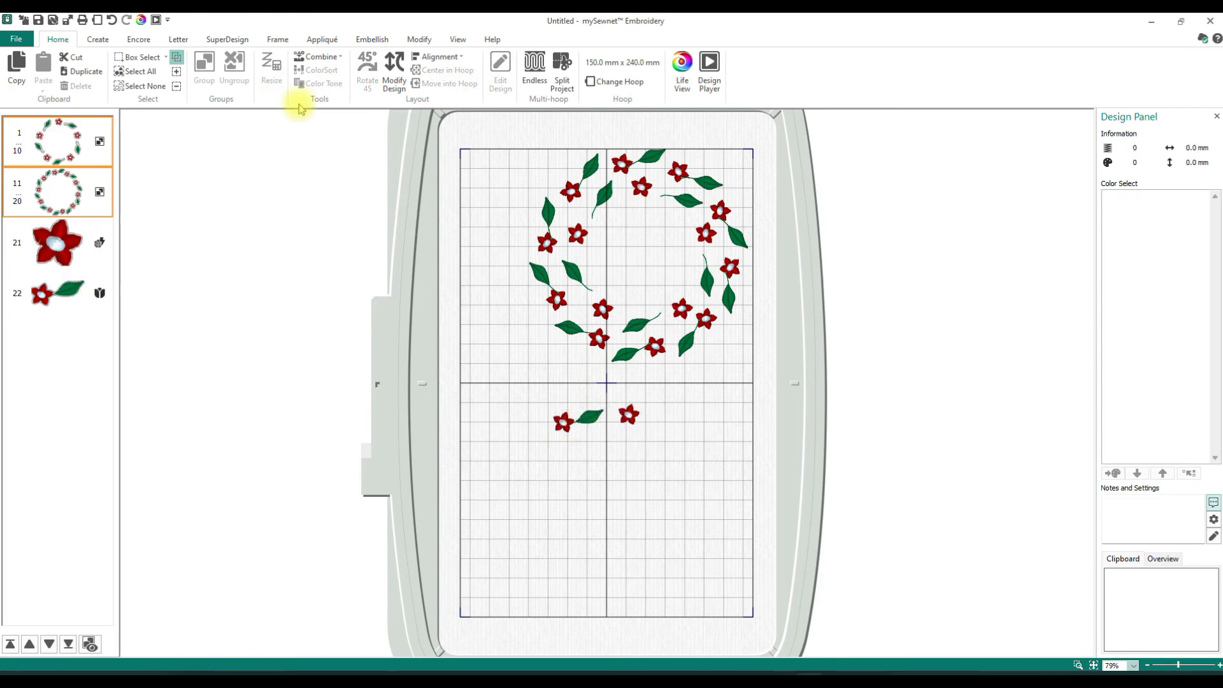
click(141, 41)
click(66, 294)
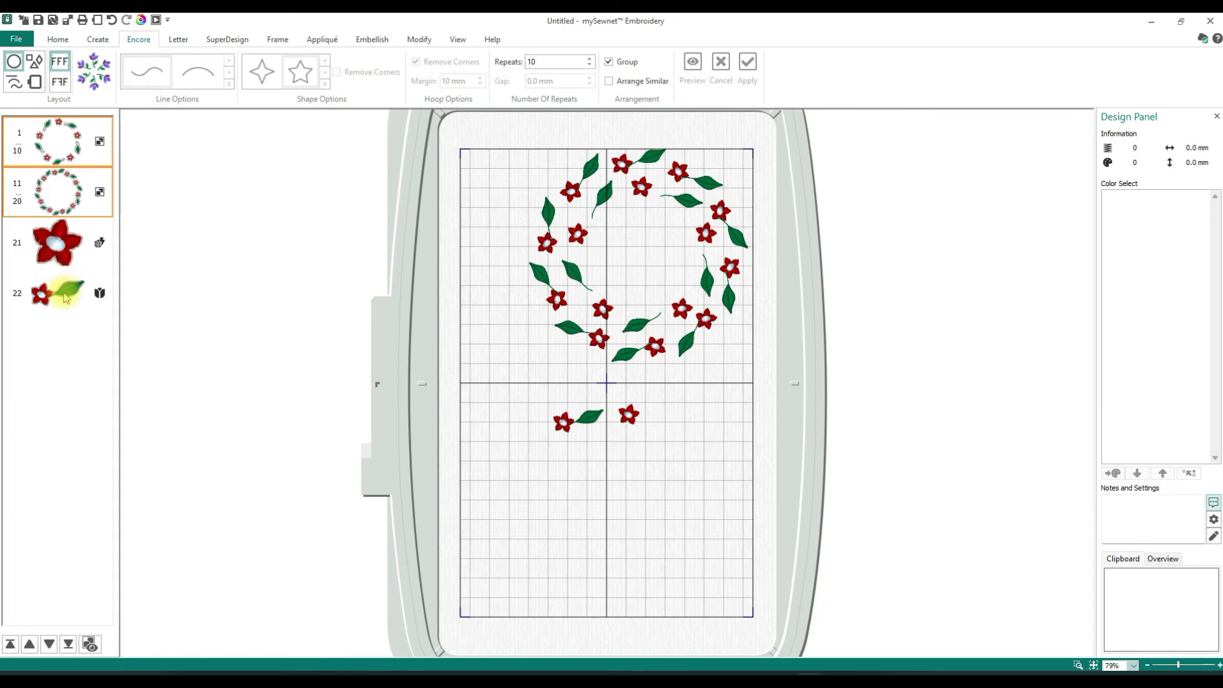
click(49, 255)
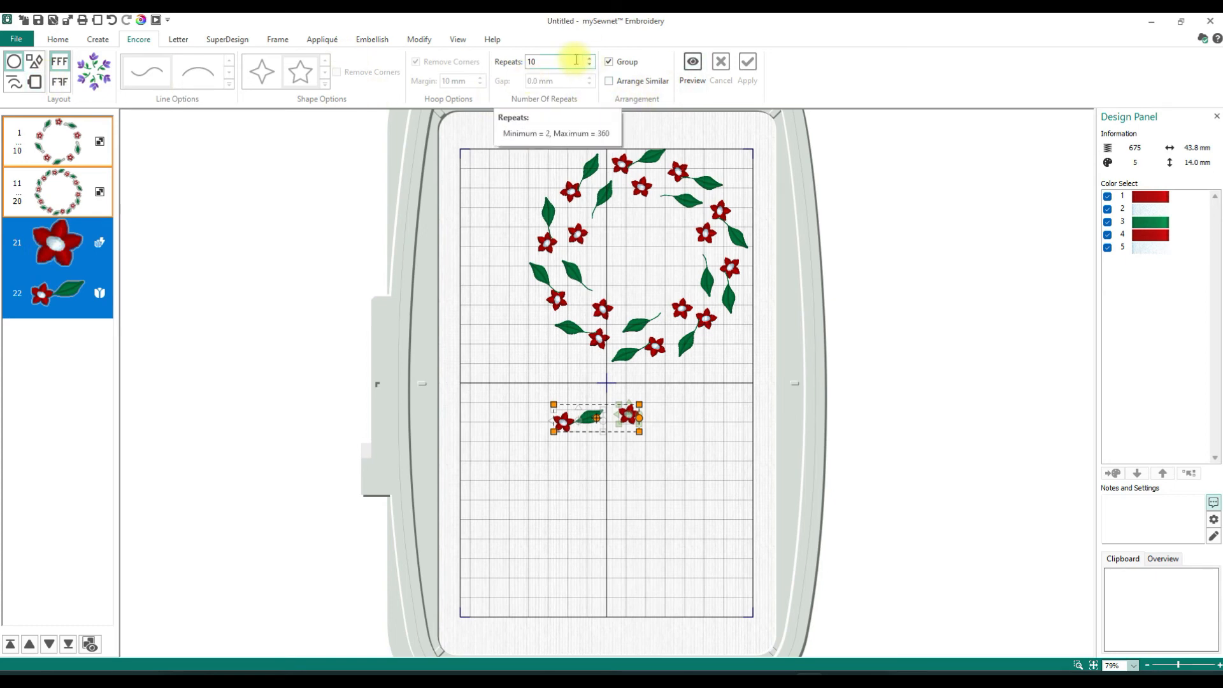
click(693, 64)
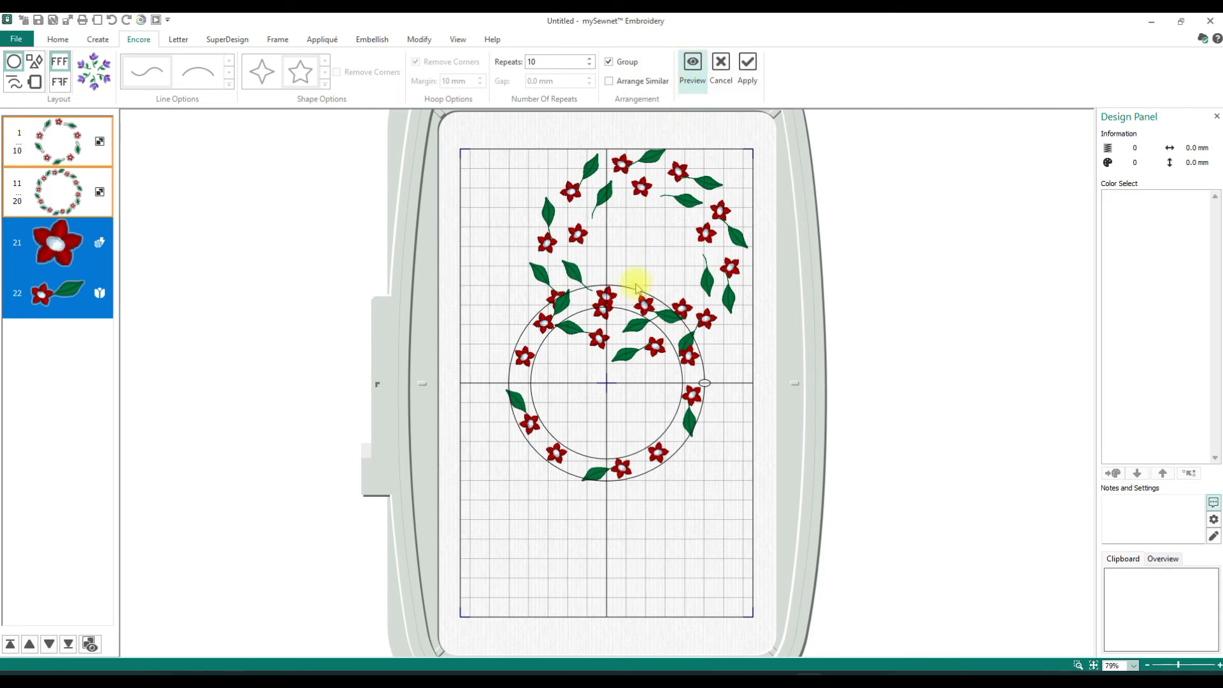
- Move the circle layout to the hoop's lower half, enlarge it to nearly the hoop's width, and apply it
drag(611, 410, 607, 518)
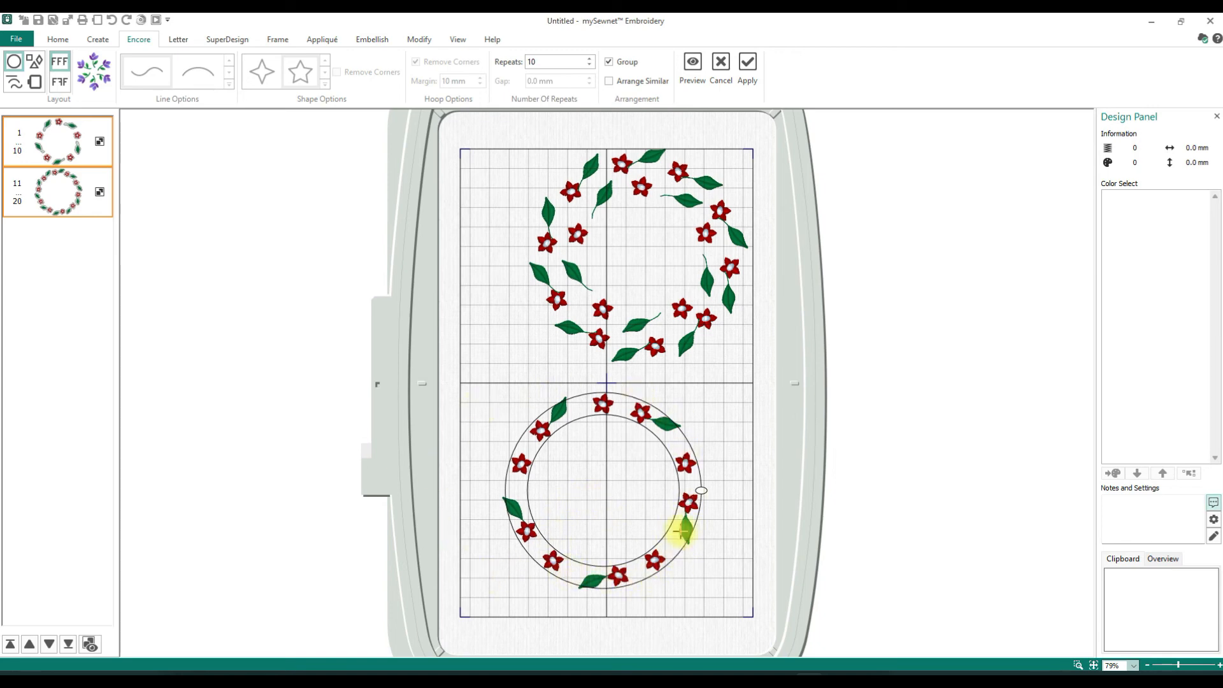
drag(606, 390, 610, 361)
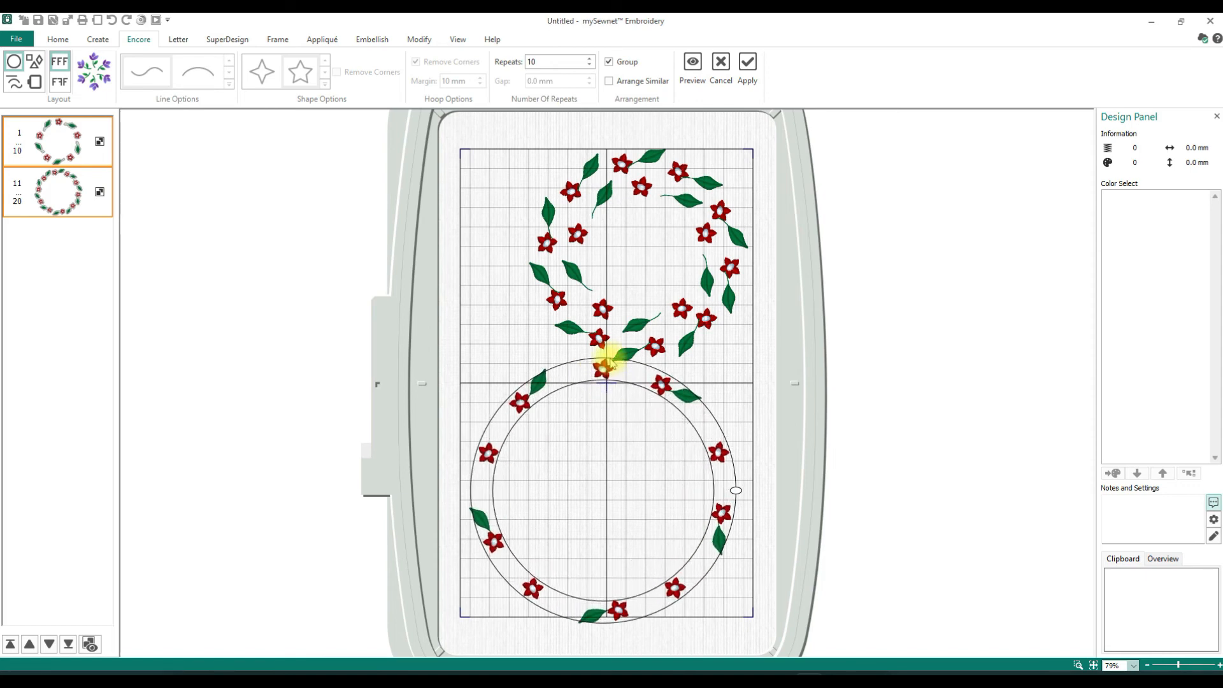
mouse_move(614, 431)
mouse_down()
mouse_move(620, 406)
mouse_move(615, 415)
mouse_up()
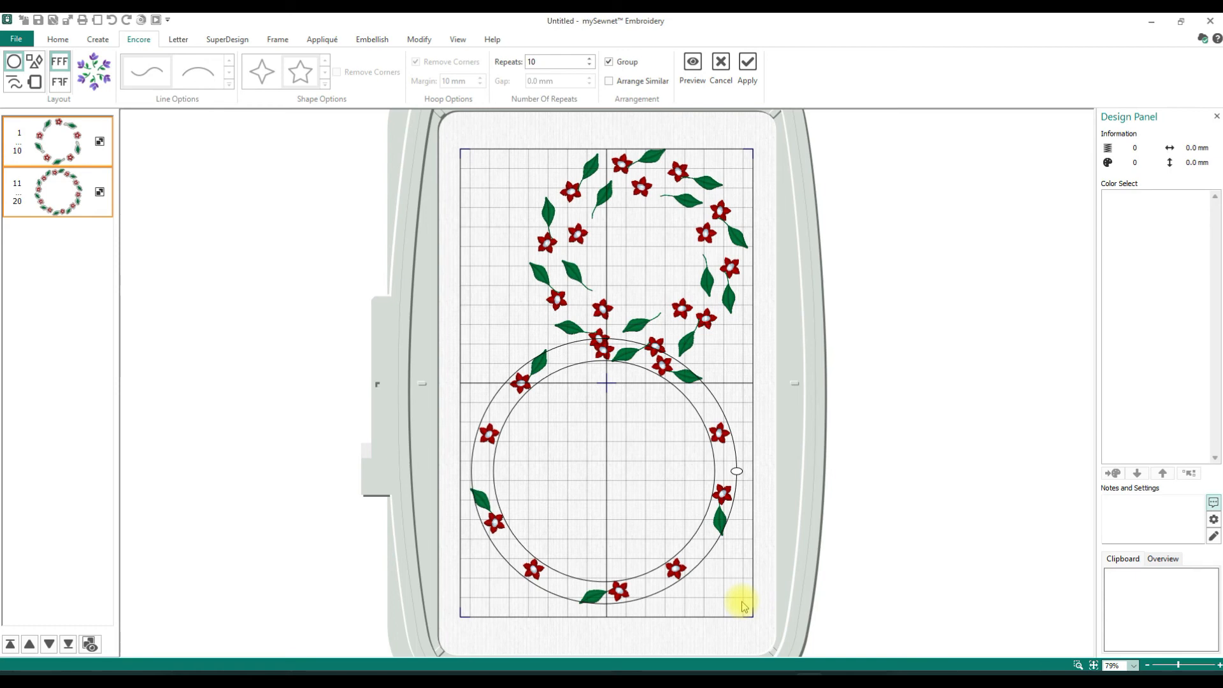
click(747, 68)
- Nest the two earlier wreaths concentrically inside the new large wreath and clear the selection
click(709, 183)
drag(710, 183, 676, 396)
click(679, 197)
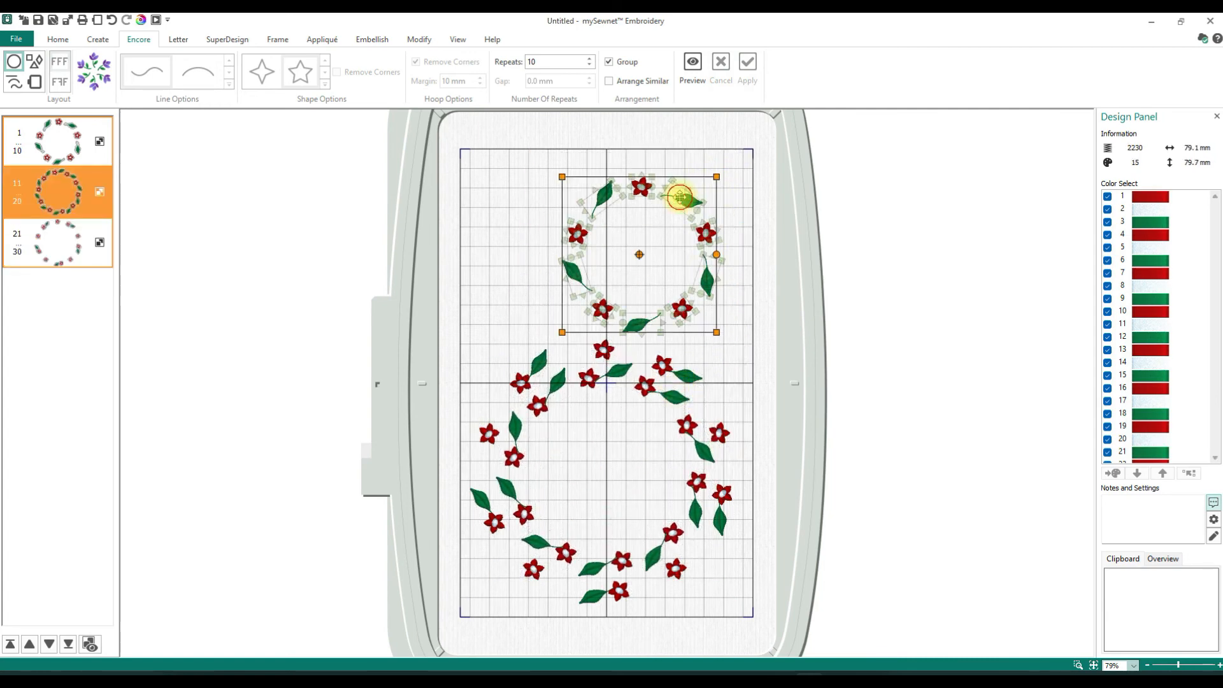
click(669, 218)
drag(666, 239, 636, 438)
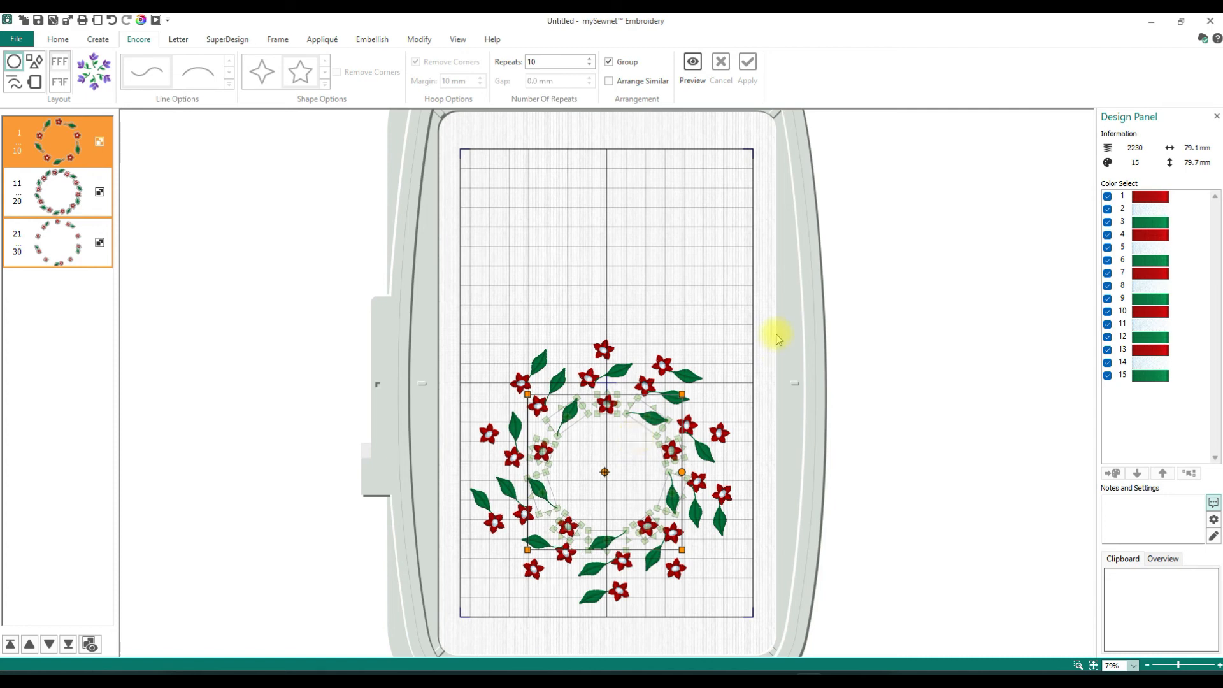
key(Delete)
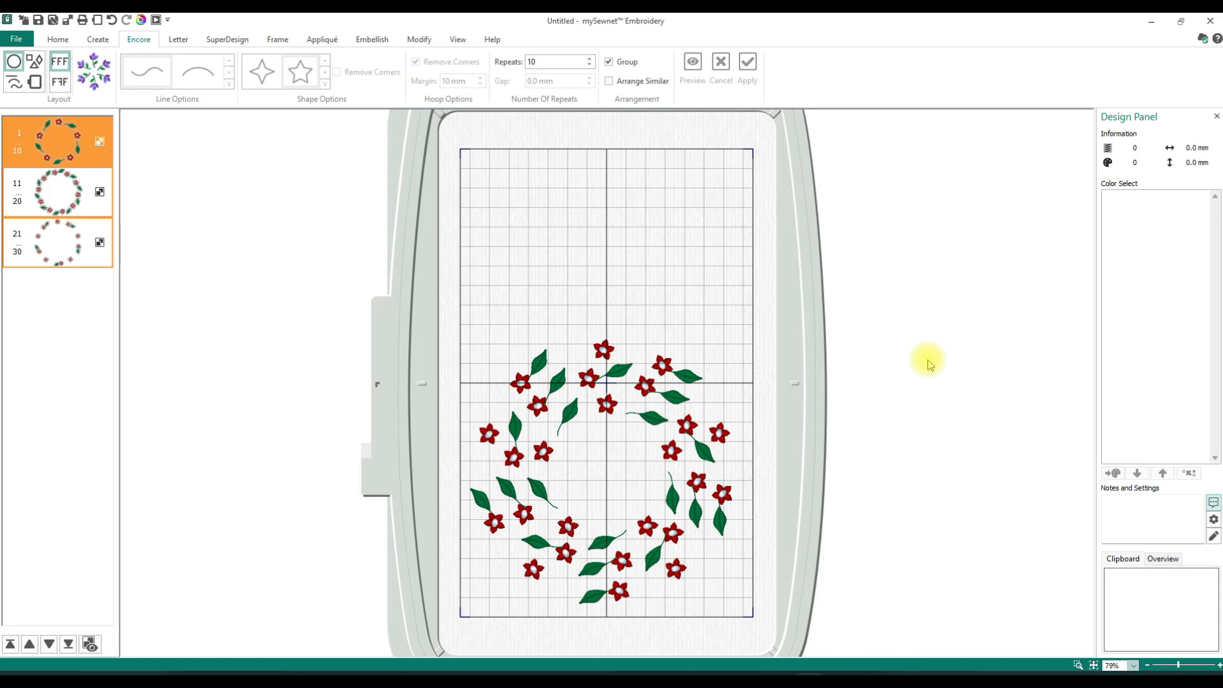
click(928, 364)
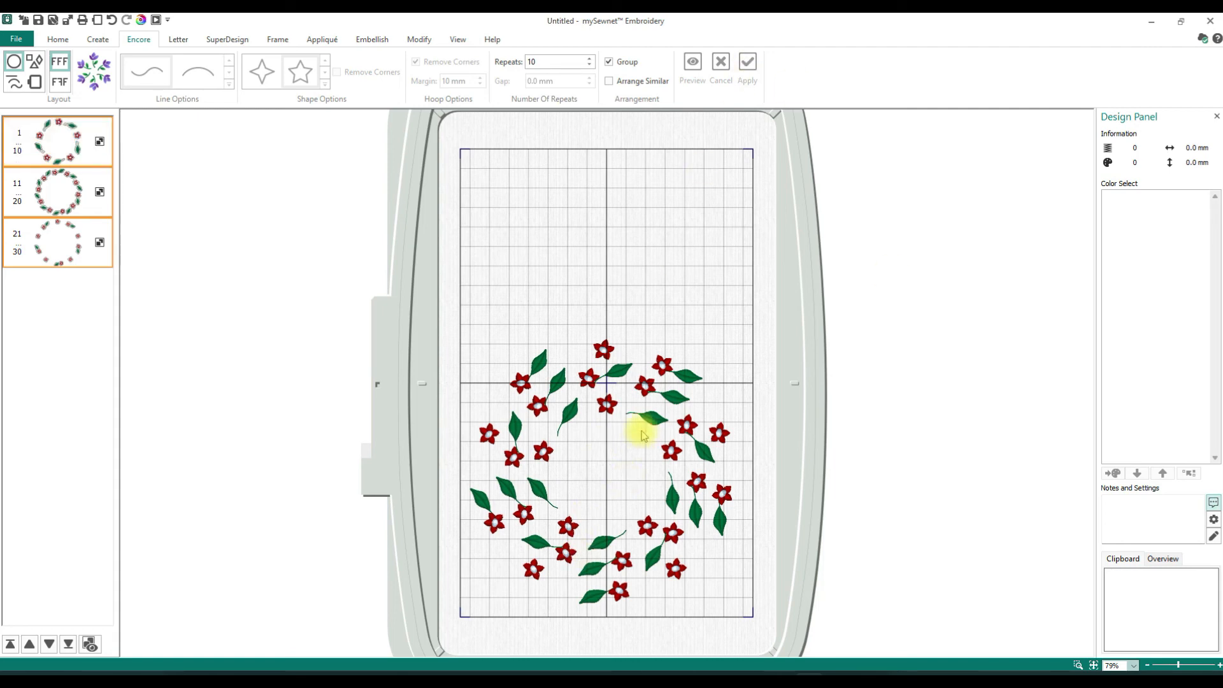
- Choose the Valentina 12-40mm script font for new lettering
click(178, 40)
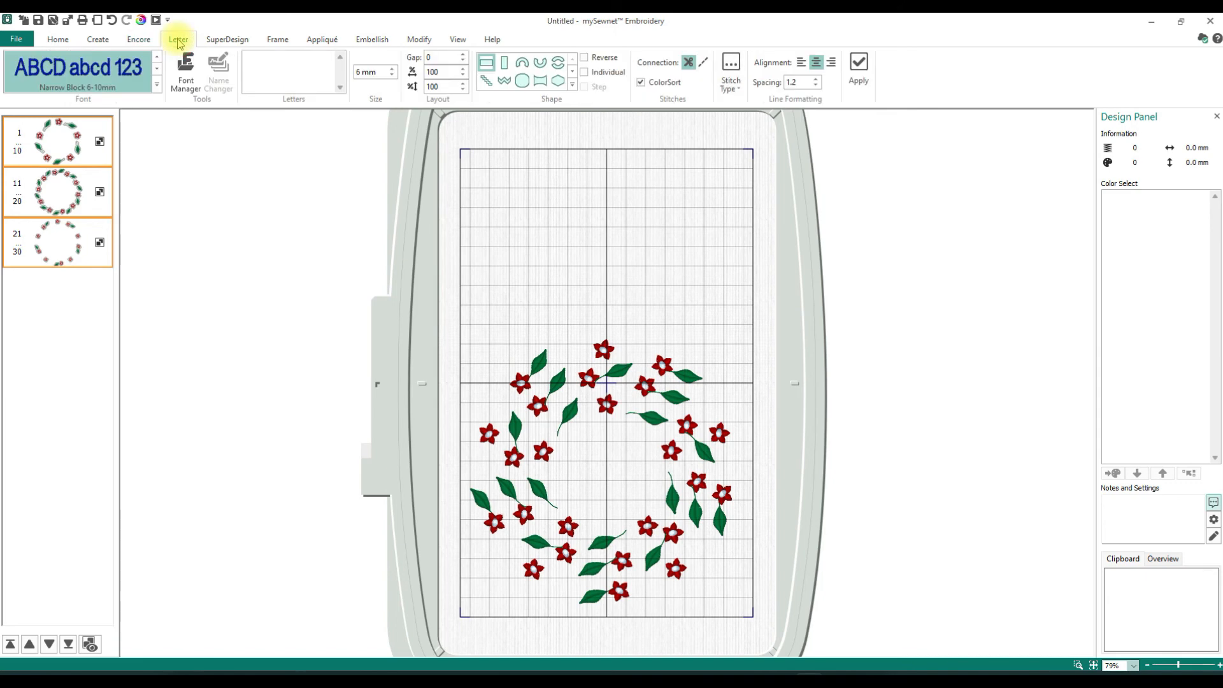
click(157, 85)
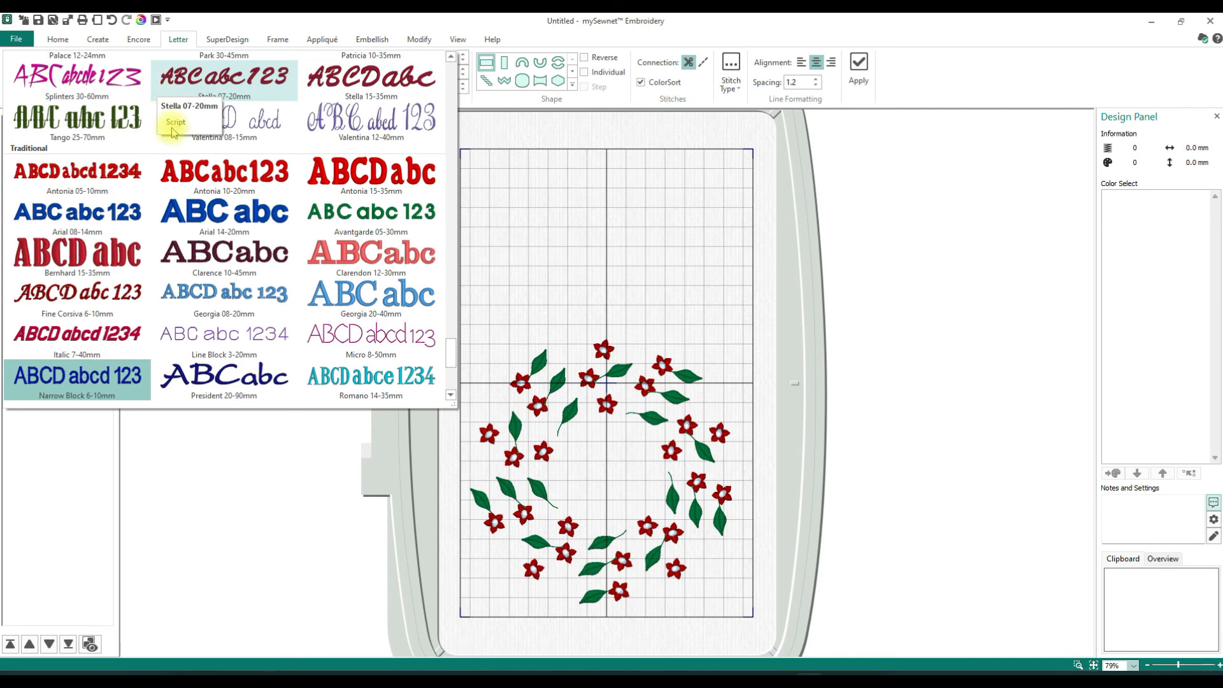
scroll(185, 163, up, 3)
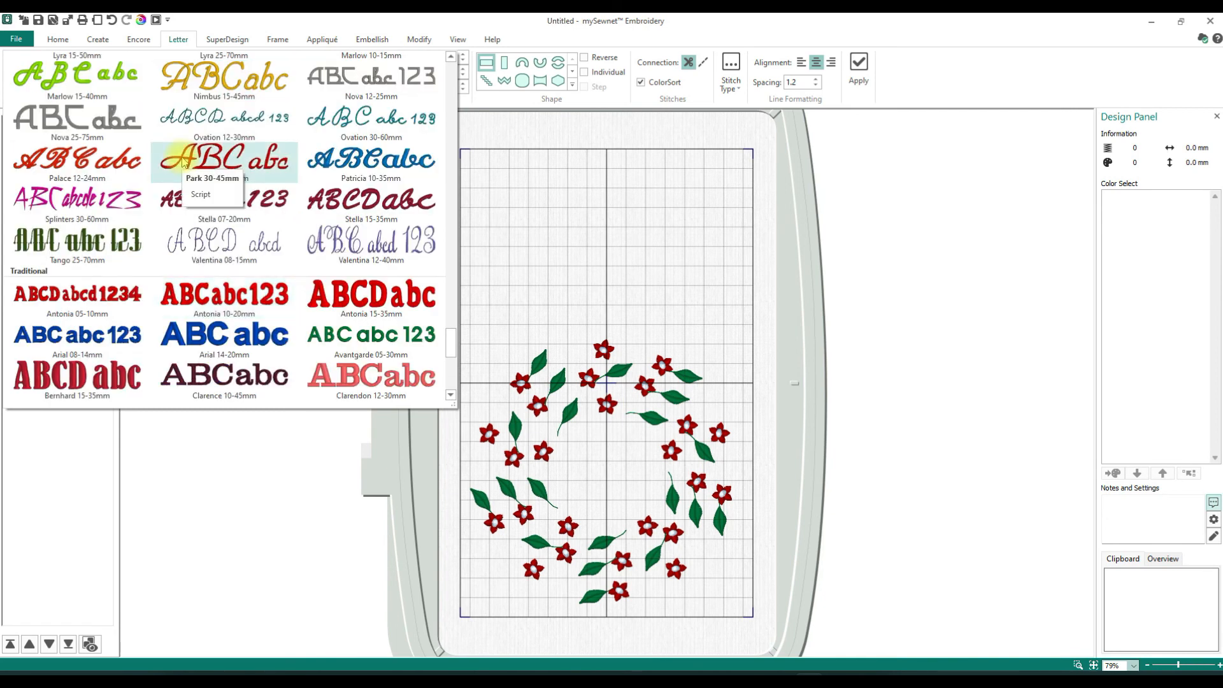
click(353, 253)
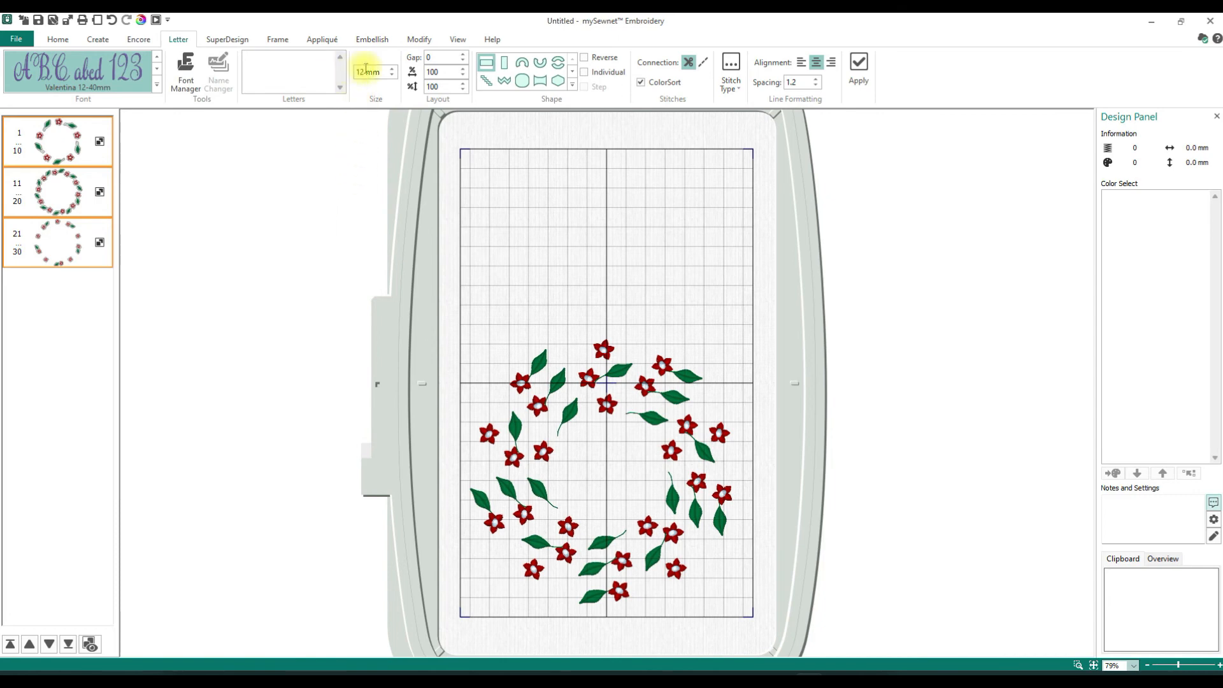
- Add a letter S at 25 mm and move it to the centre of the nested wreaths
click(392, 71)
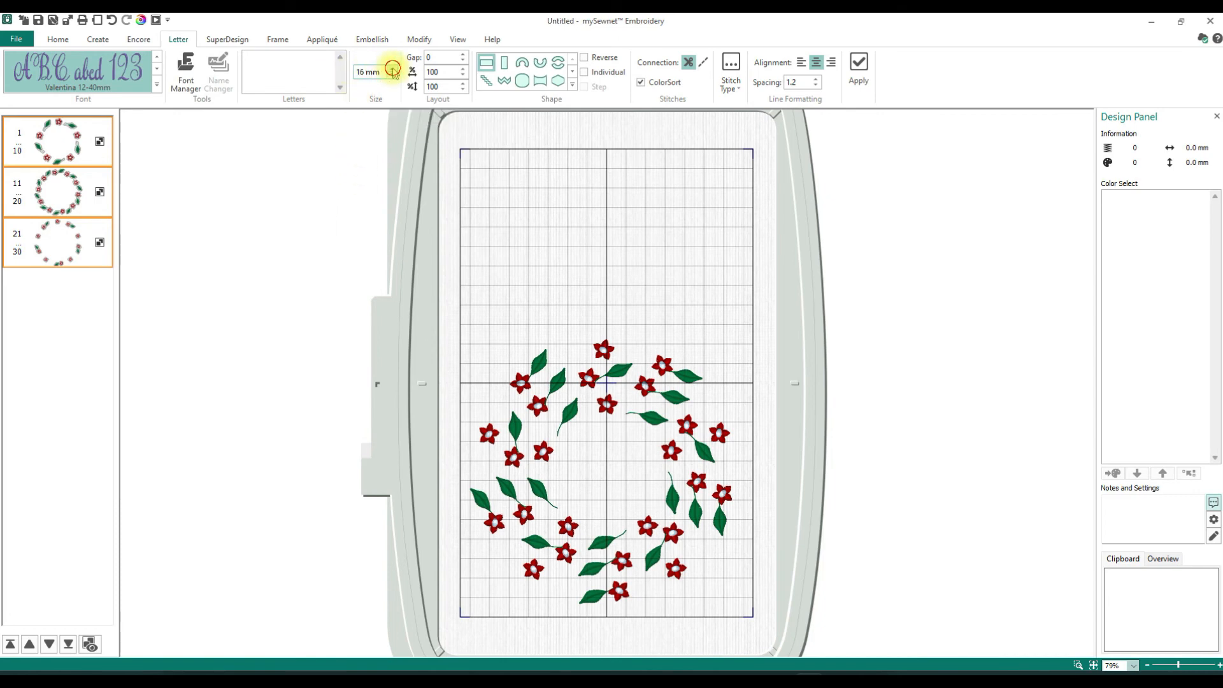
click(392, 68)
click(392, 69)
click(393, 69)
click(392, 69)
click(392, 70)
click(303, 67)
text(S)
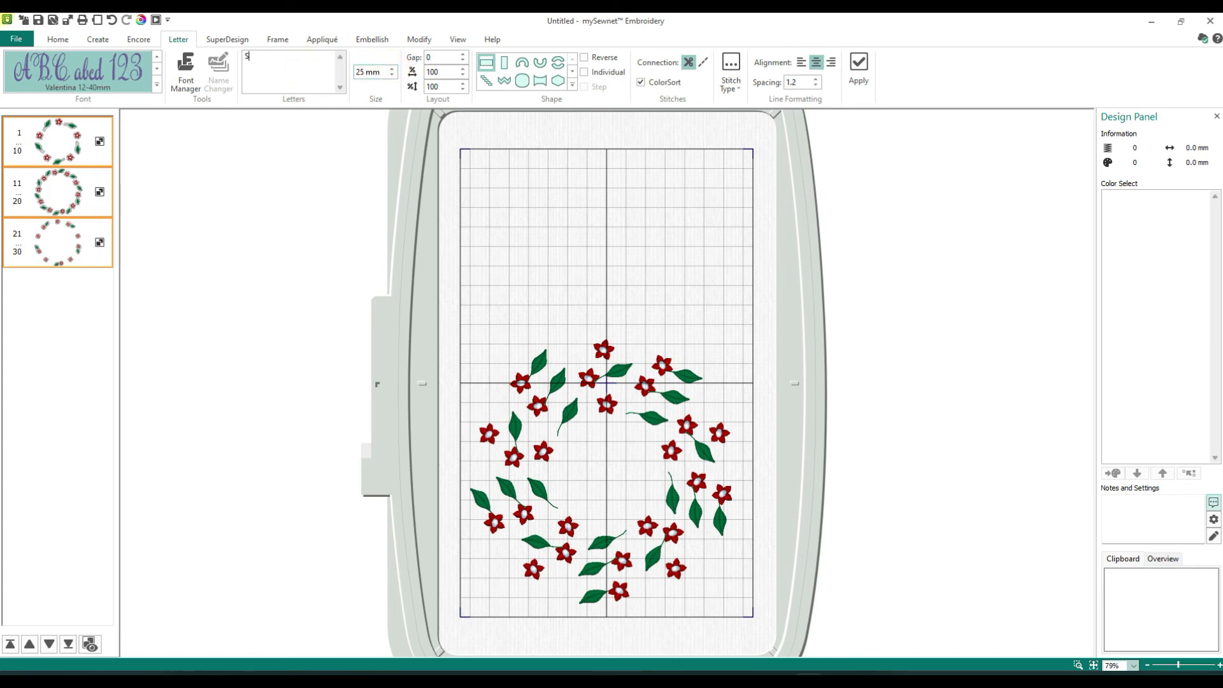
click(862, 61)
drag(606, 399, 606, 488)
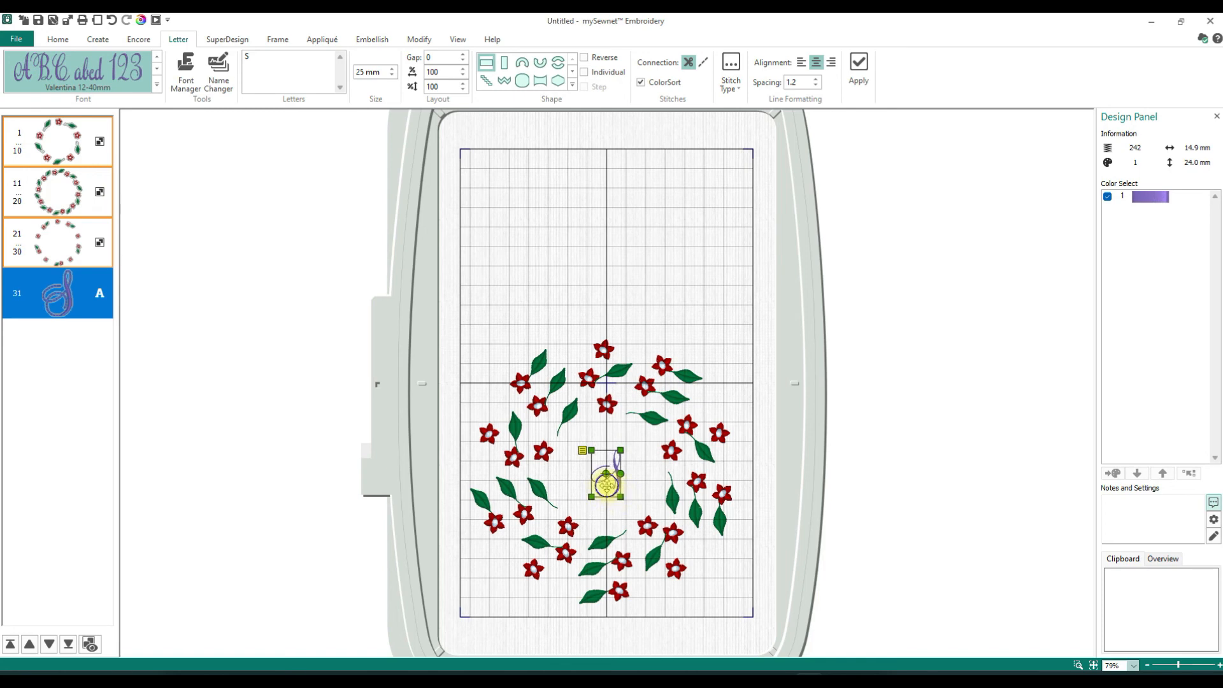
- Edit the letter S in the wreath centre to a size of 40 mm
right_click(606, 486)
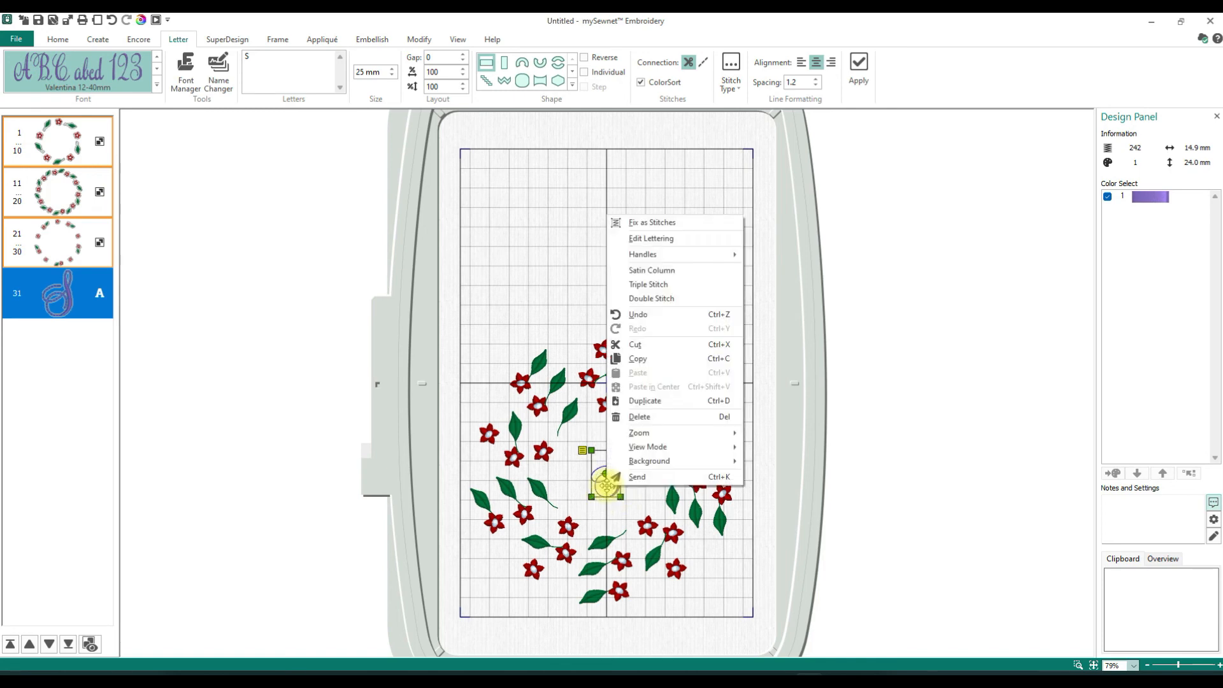
click(656, 239)
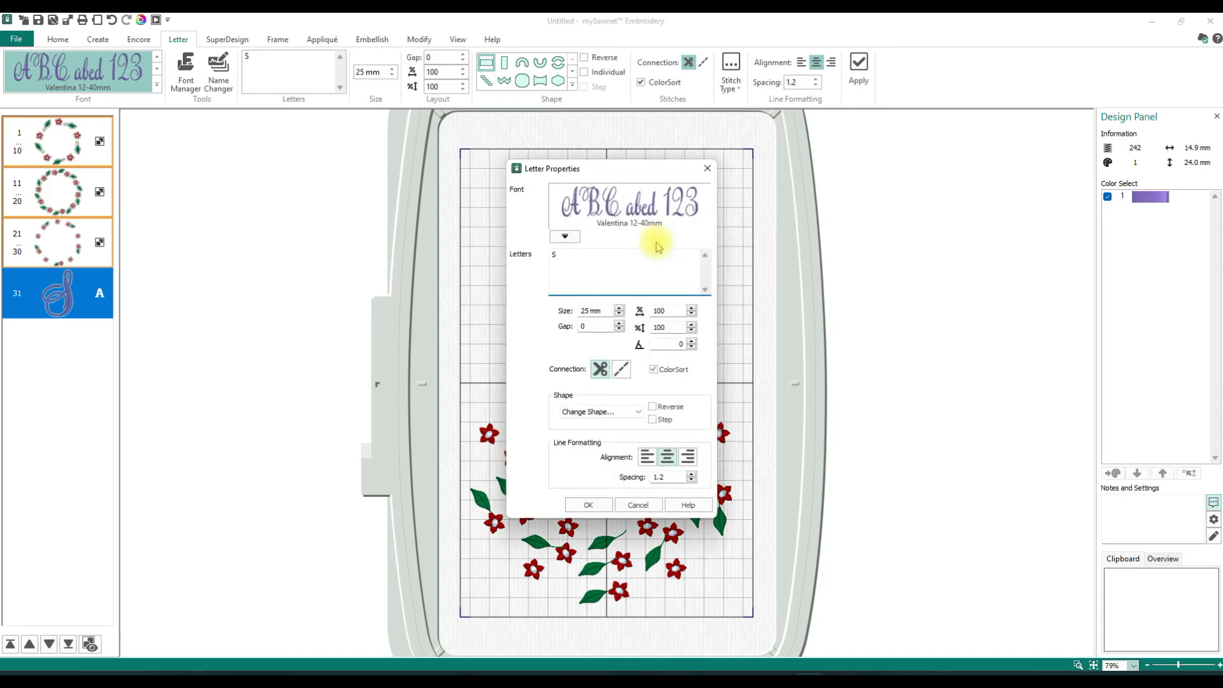
double_click(588, 309)
text(40)
click(590, 504)
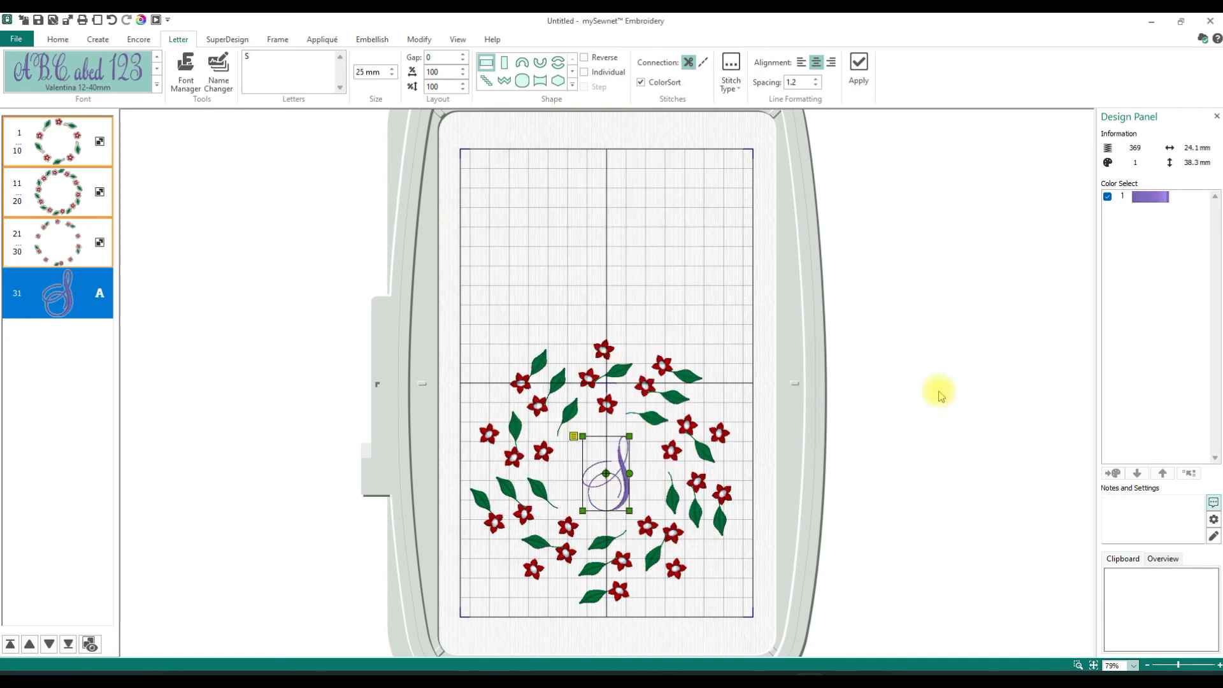
- Change the letter's thread colour to Robison-Anton Rayon 40 2419 Very Red
double_click(1159, 195)
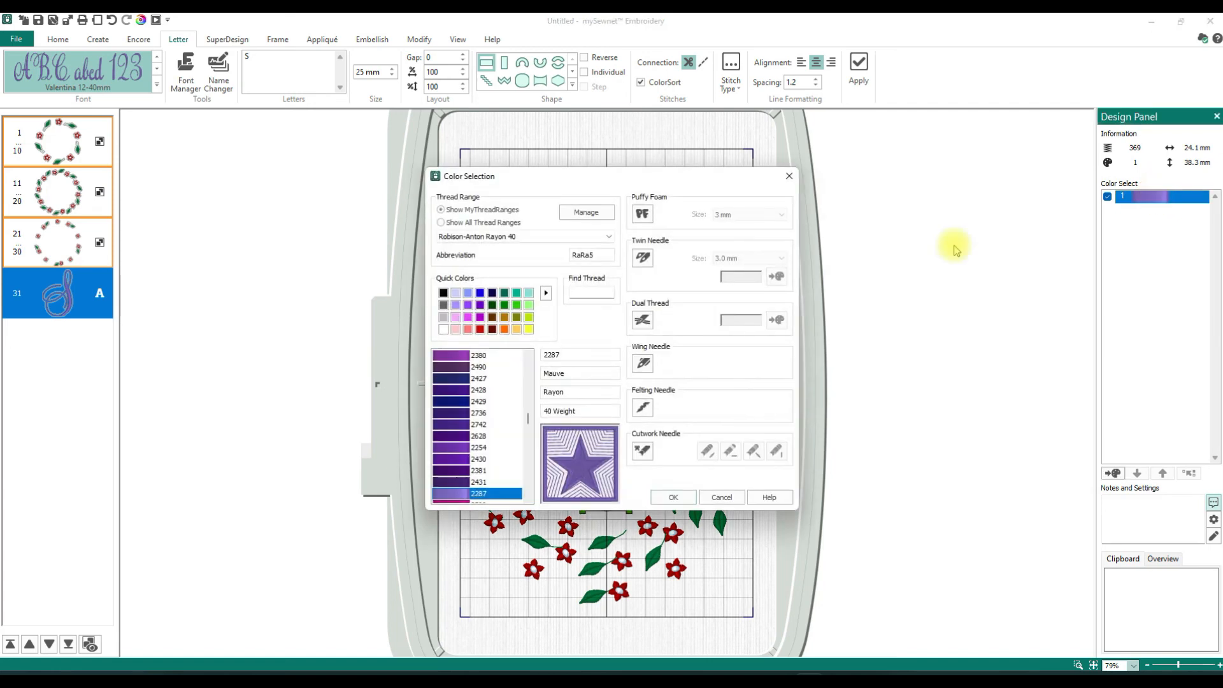
click(479, 329)
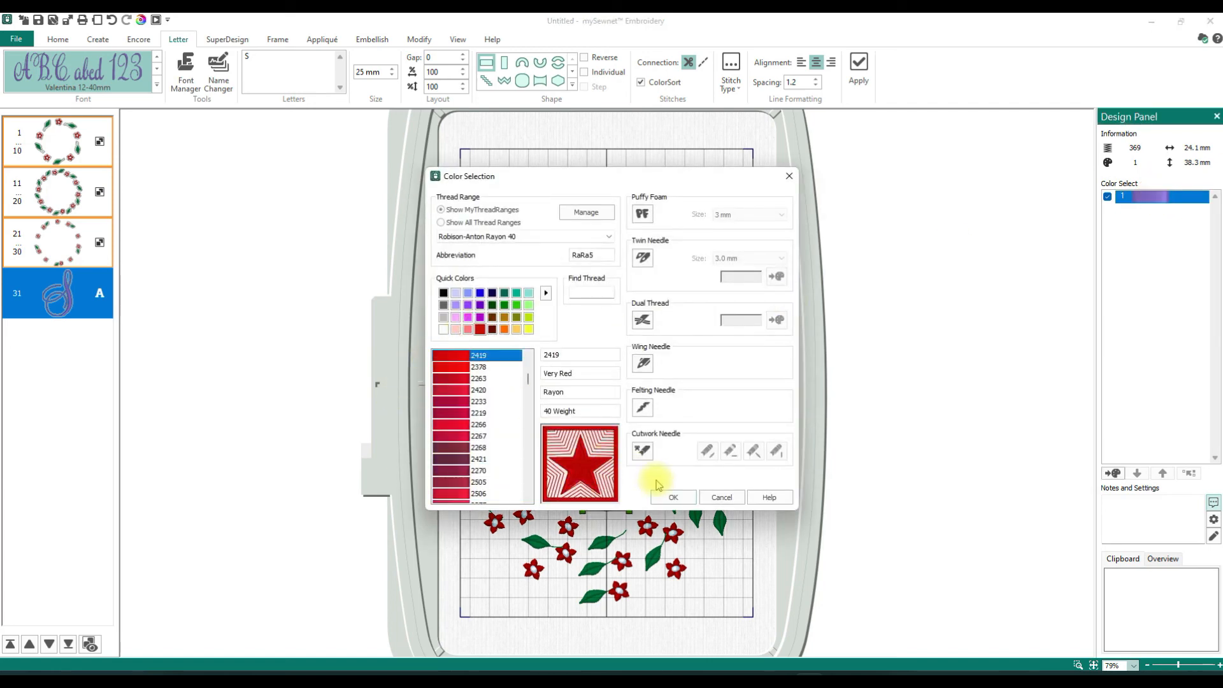
click(667, 497)
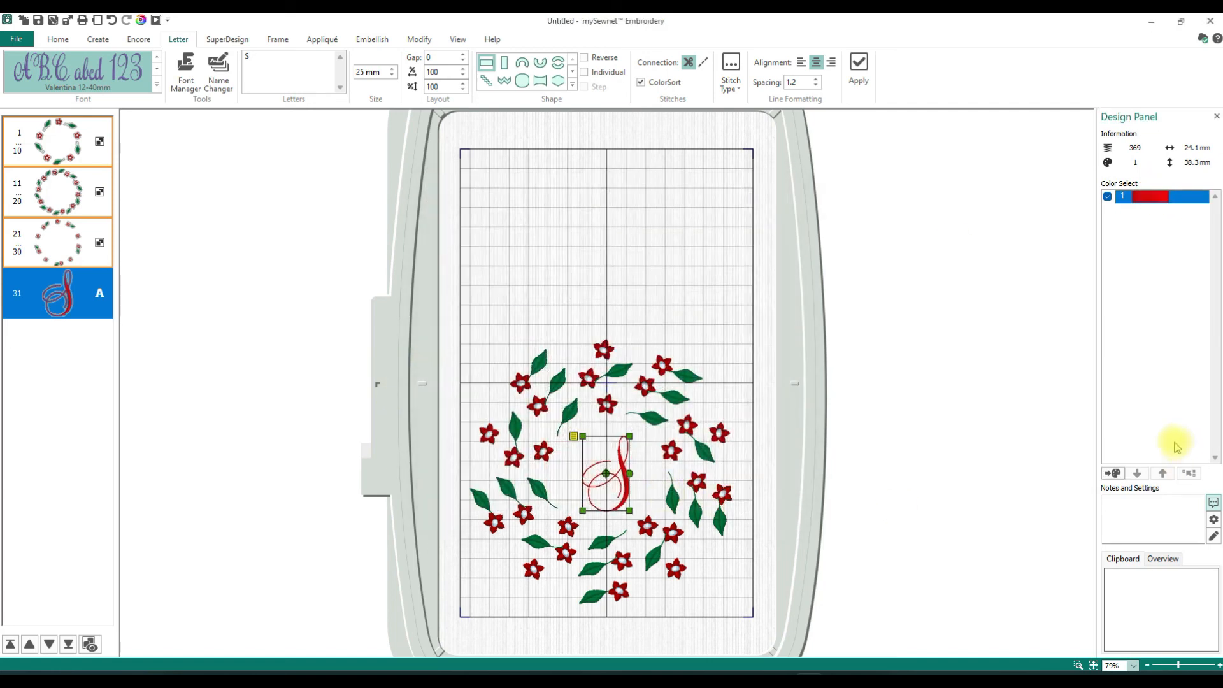
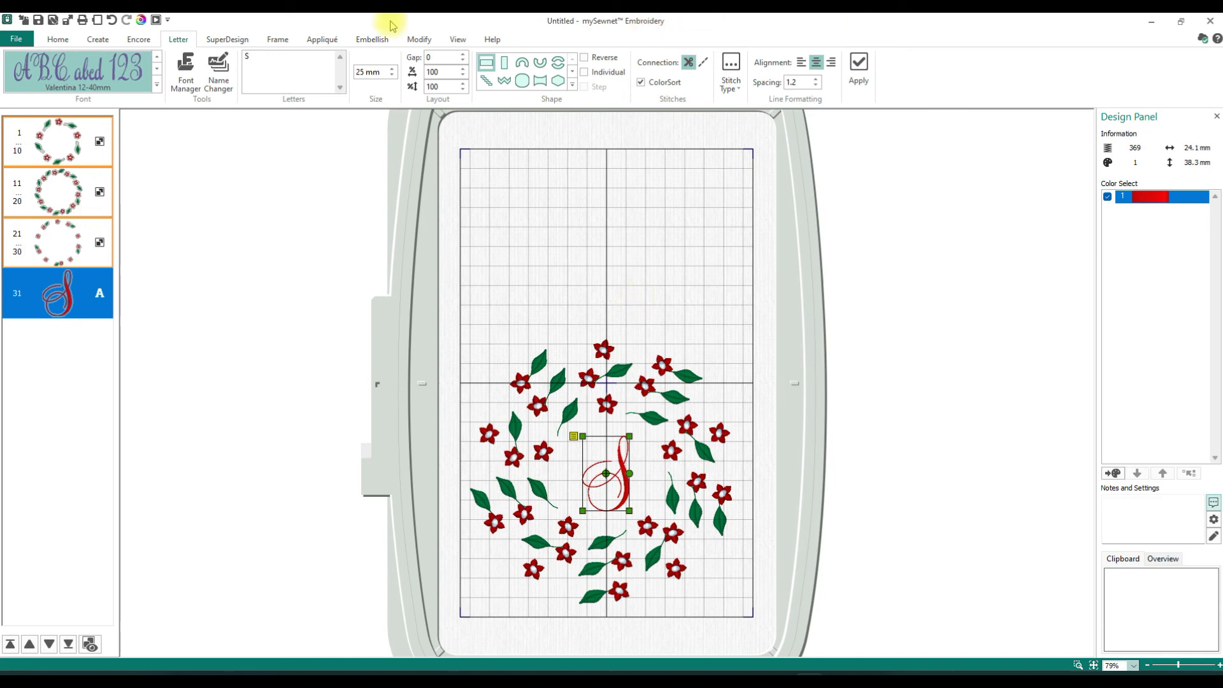
- Combine all three wreaths and the letter S into a single embroidery design
click(138, 40)
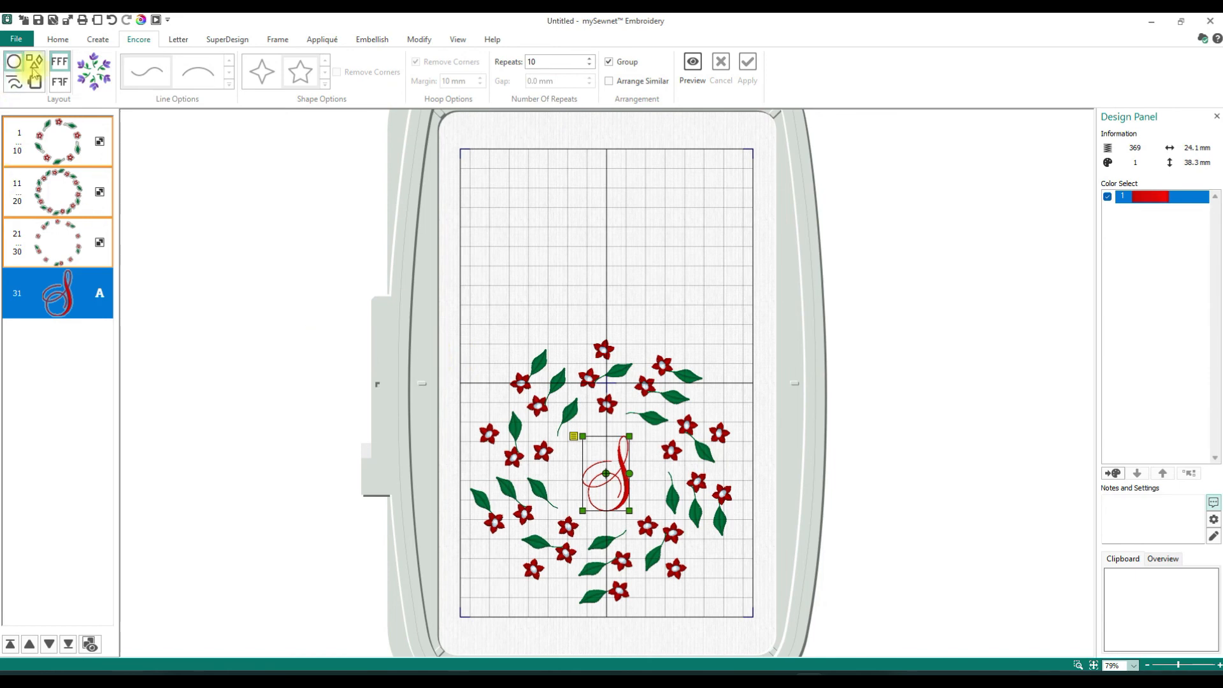
click(59, 162)
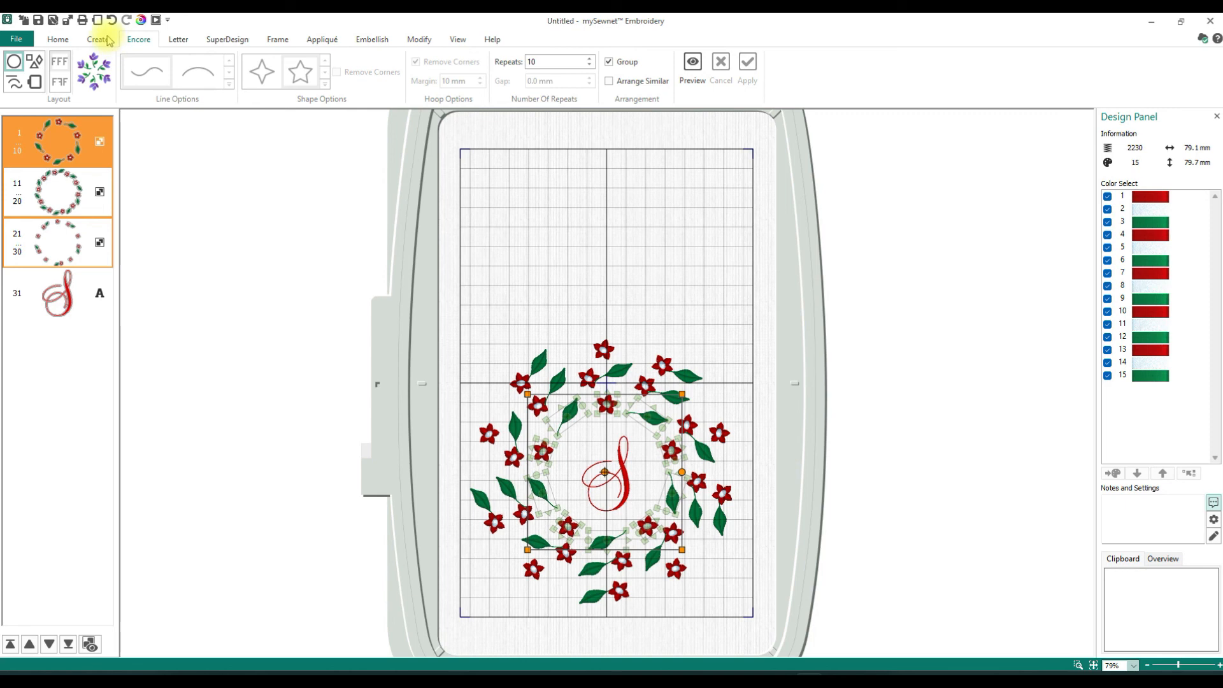
click(59, 39)
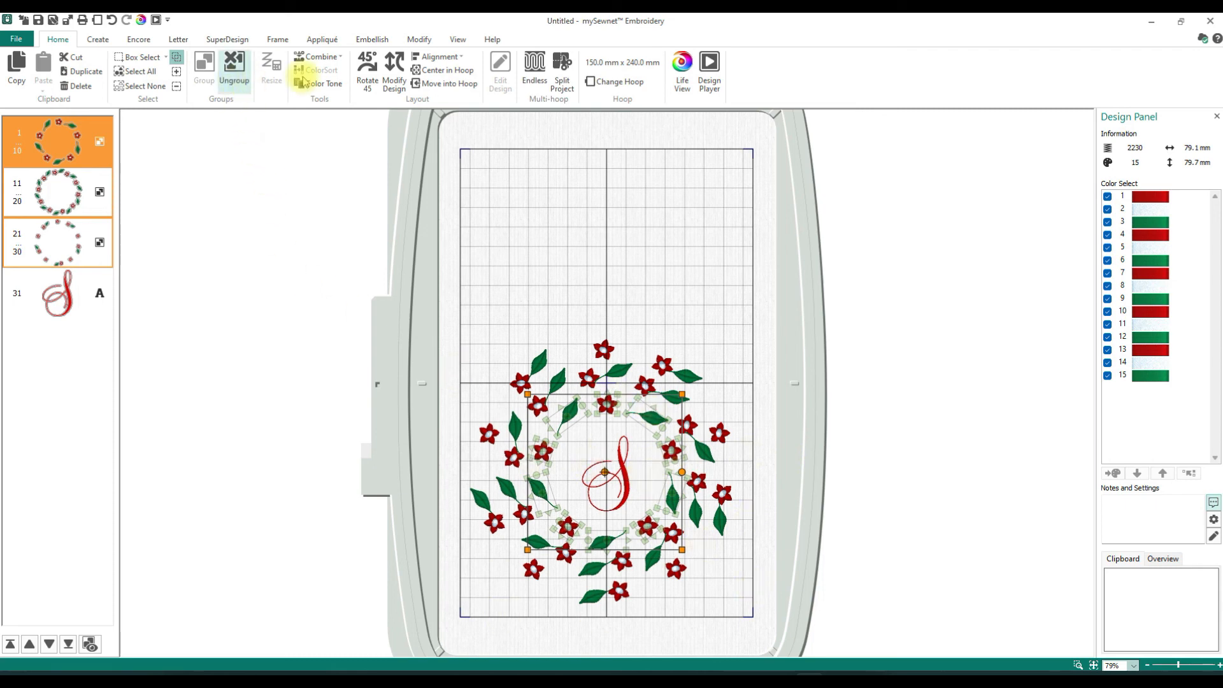
click(328, 60)
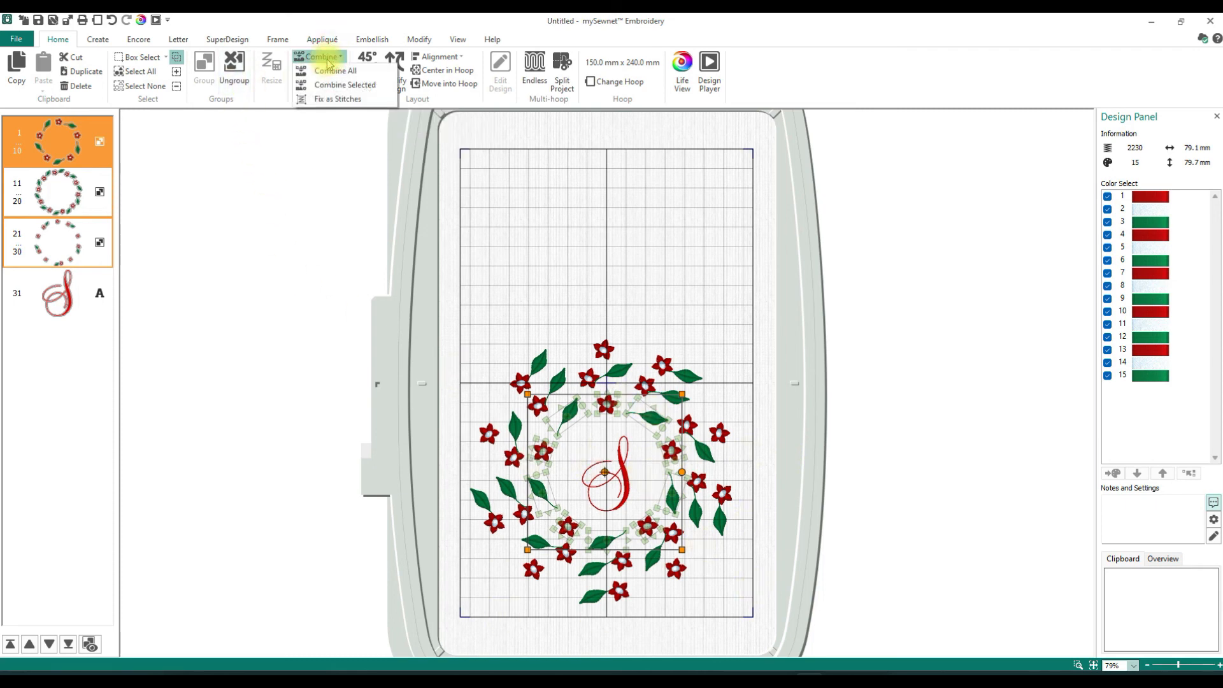
click(330, 72)
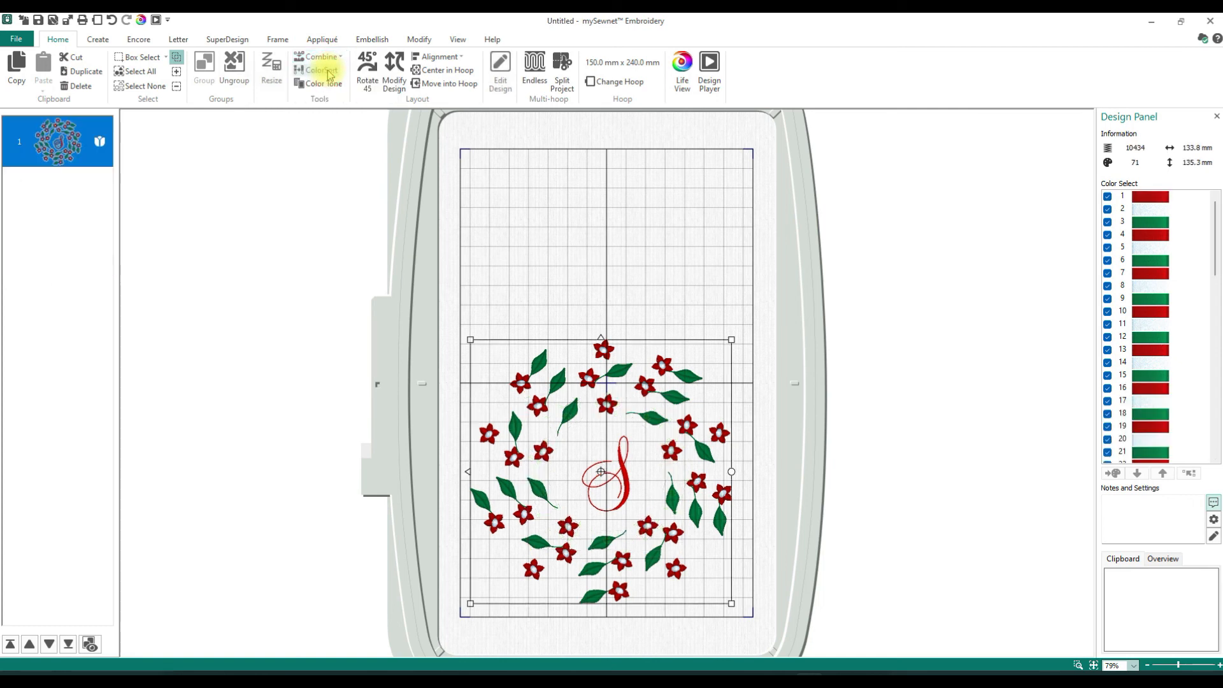
- Move the combined wreath design to the centre of the hoop and reduce its thread colours with ColorSort
drag(1216, 251, 1218, 438)
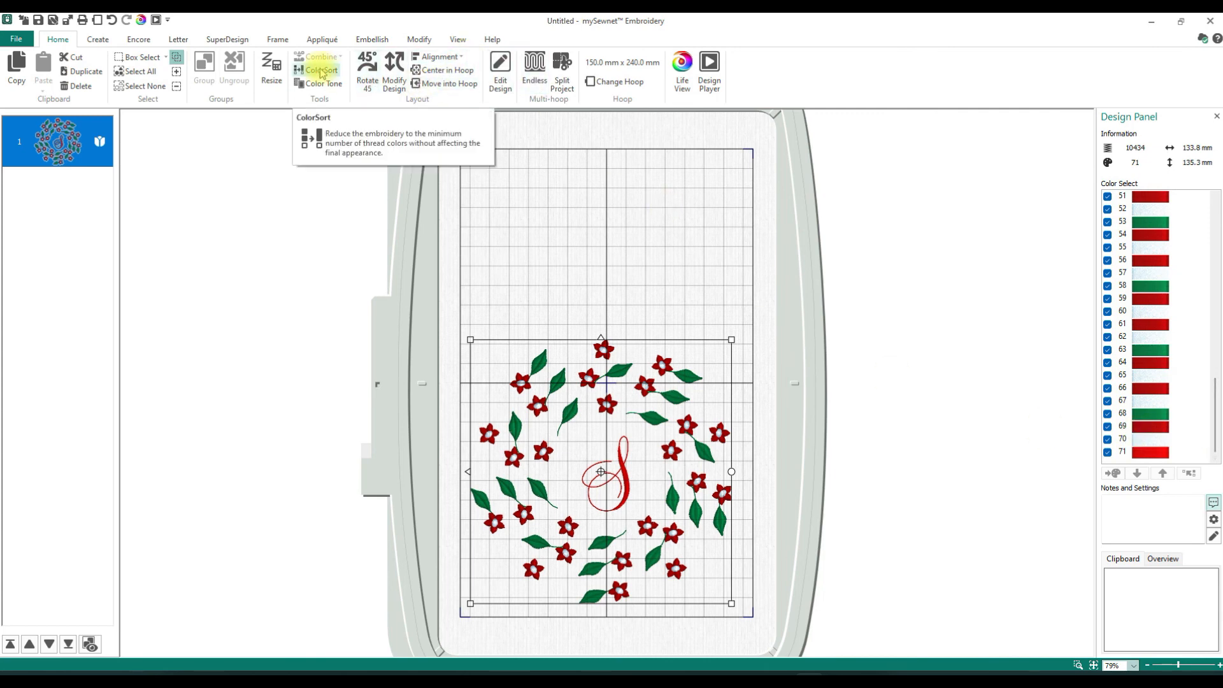
drag(621, 445, 623, 350)
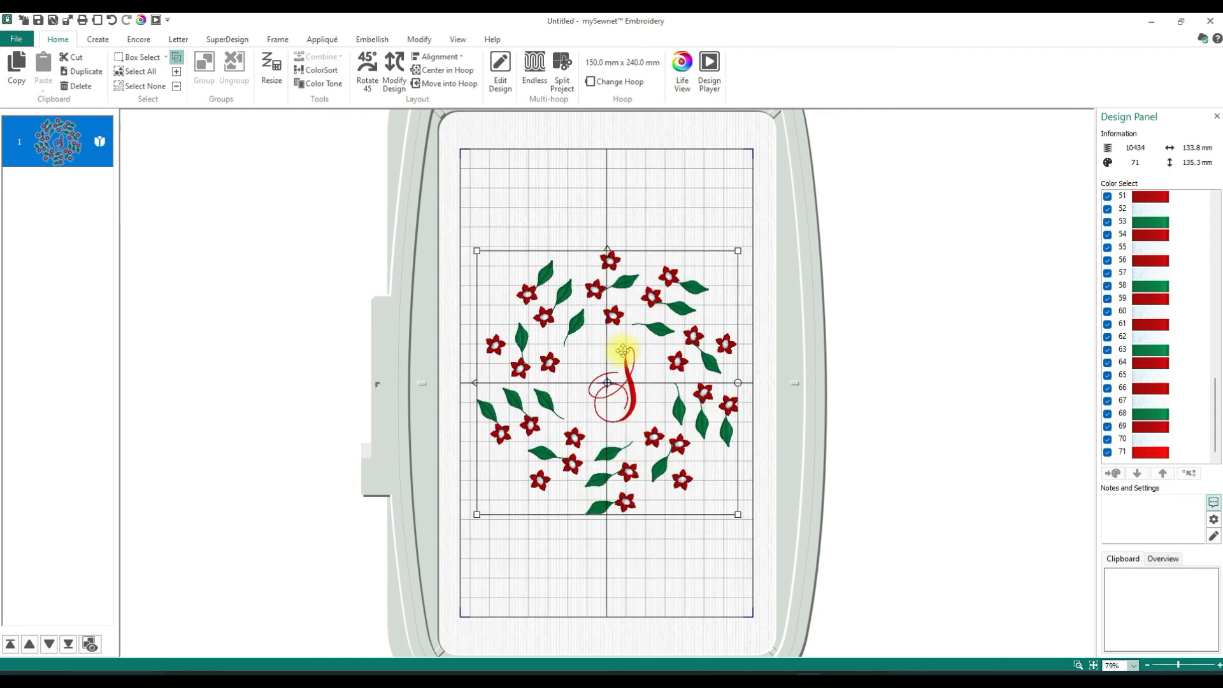
click(322, 70)
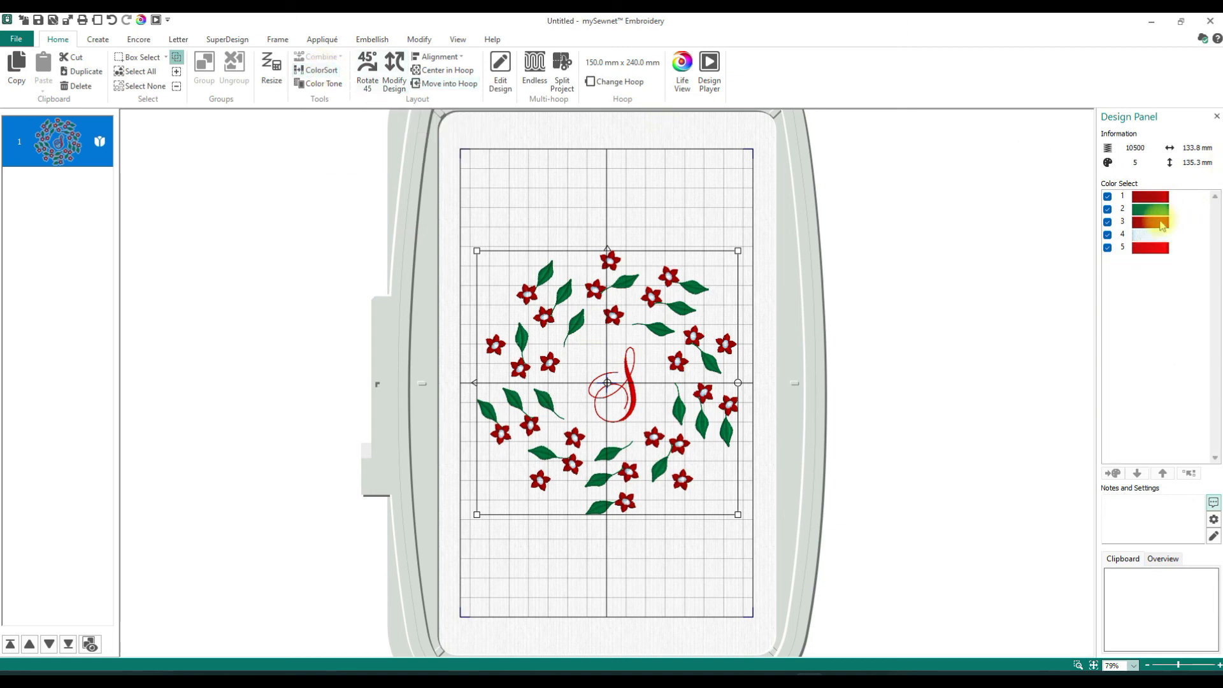
- Change the inner flowers' thread, colour 1, to Sulky Rayon 40 1019 Peach
click(1153, 197)
click(1160, 212)
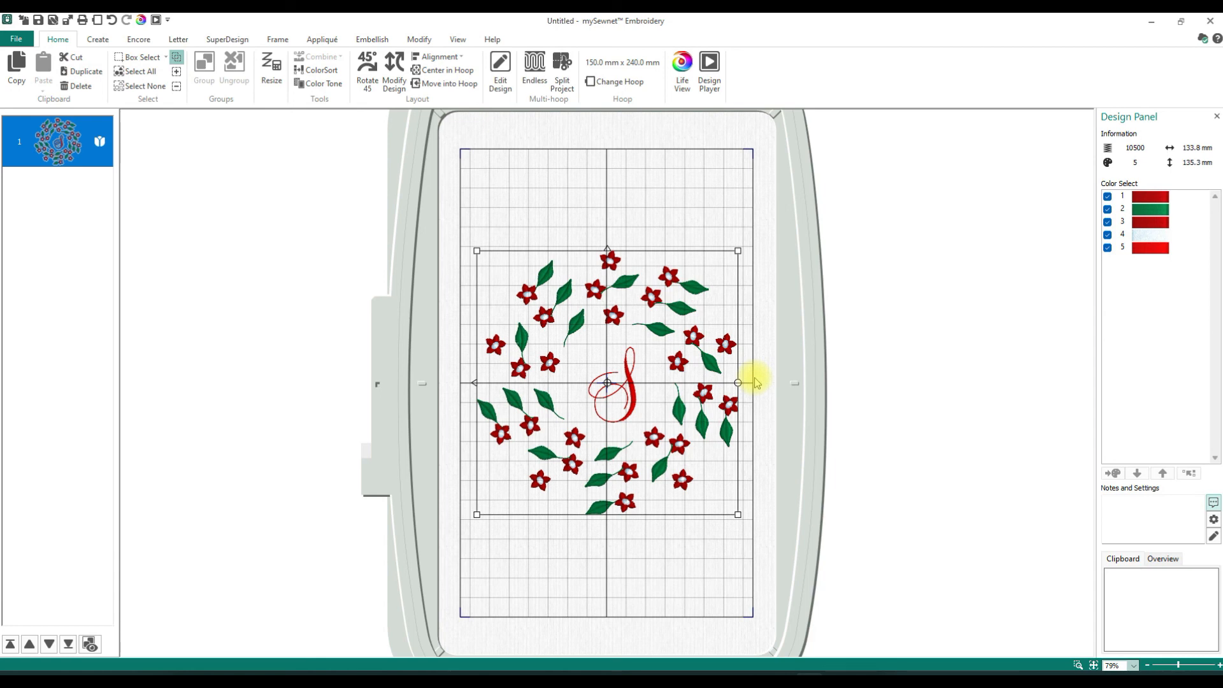
click(1144, 210)
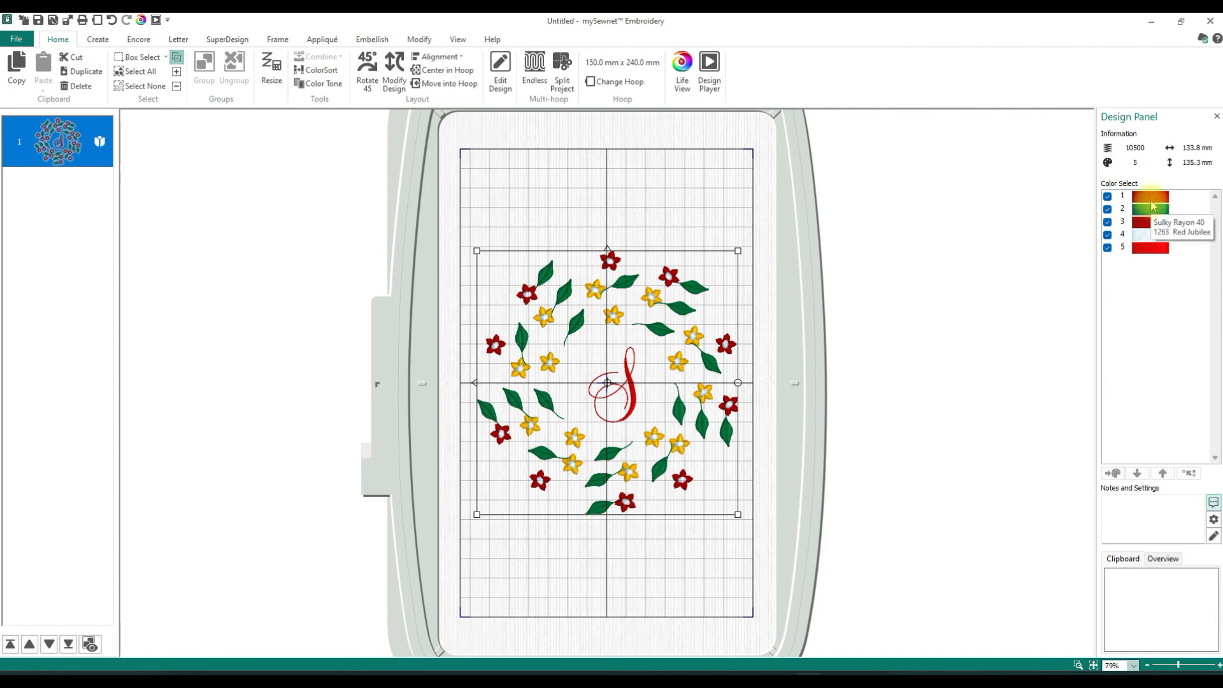
double_click(1151, 197)
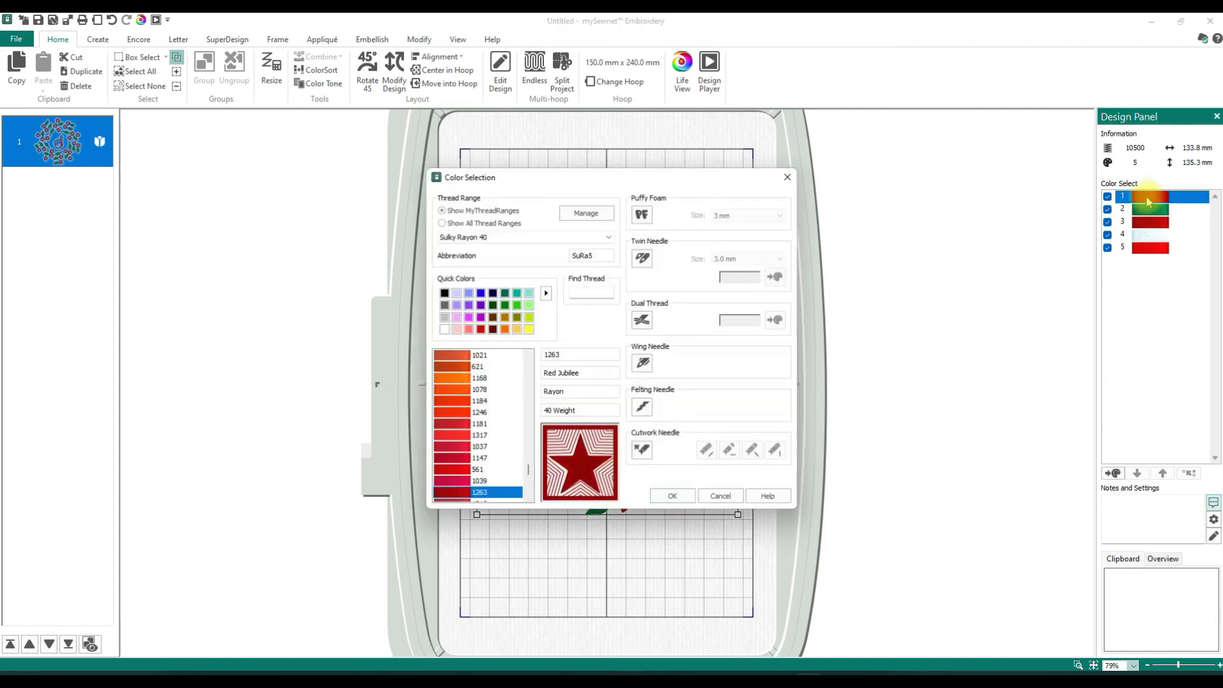
click(468, 329)
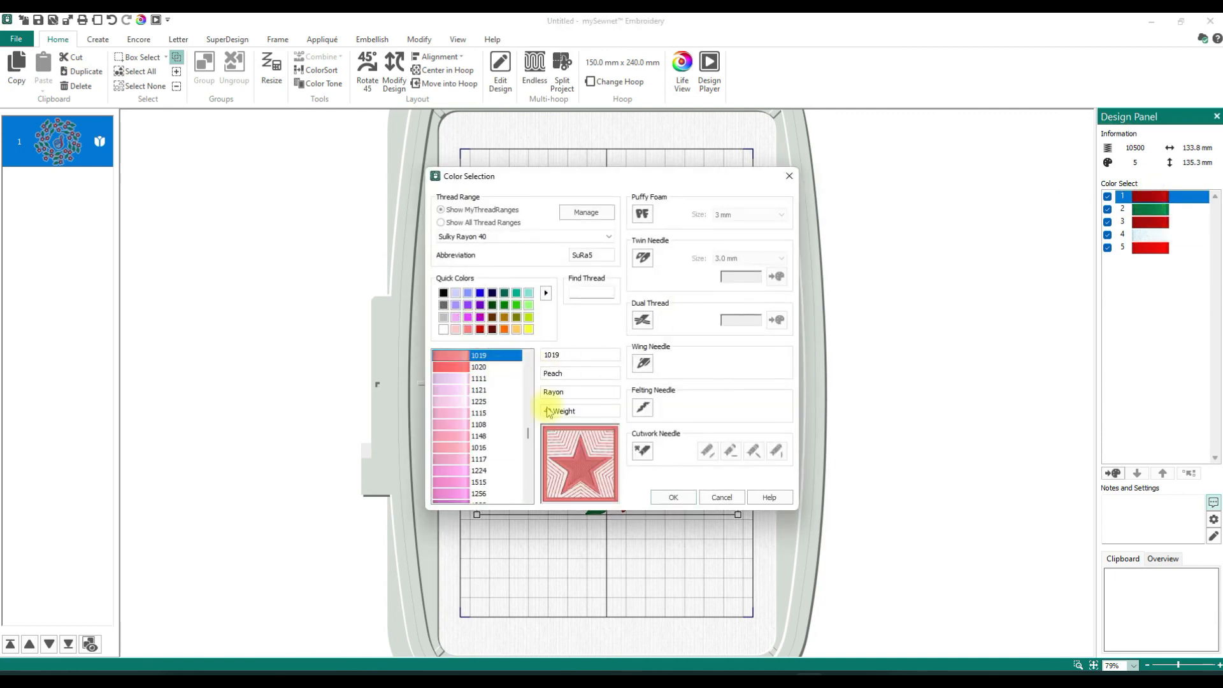
click(675, 496)
- Change the outer flowers' thread, colour 3, to Sulky Rayon 40 1019 Peach
double_click(1150, 222)
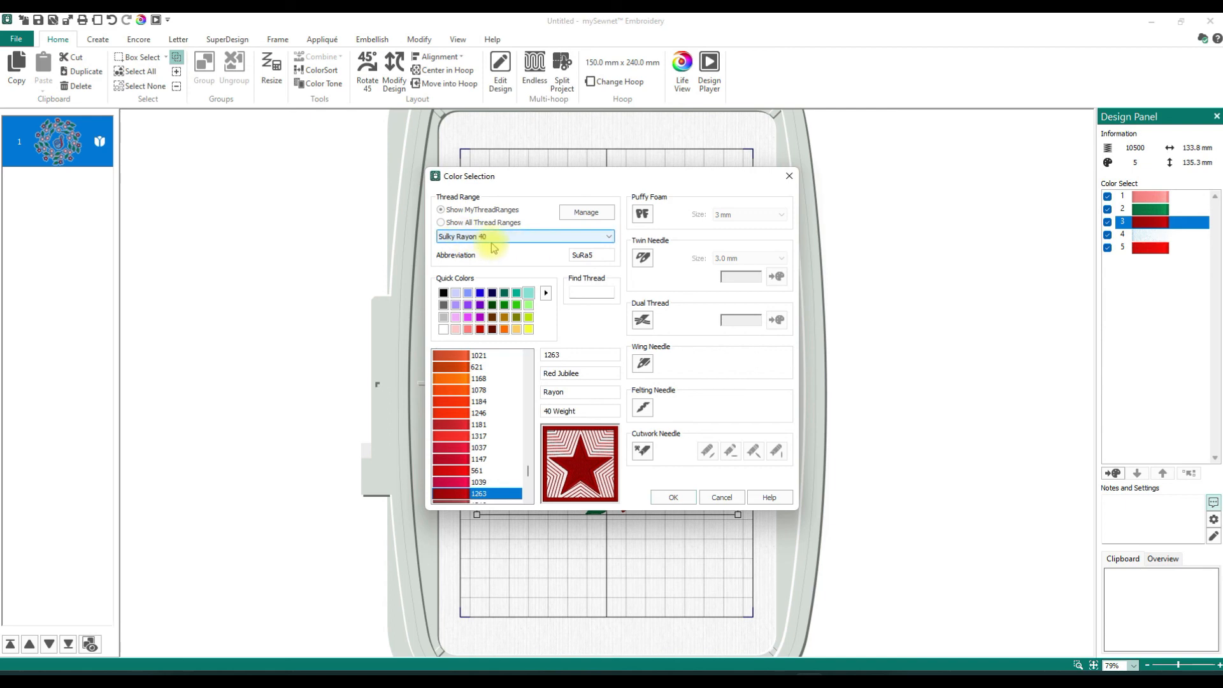
click(467, 329)
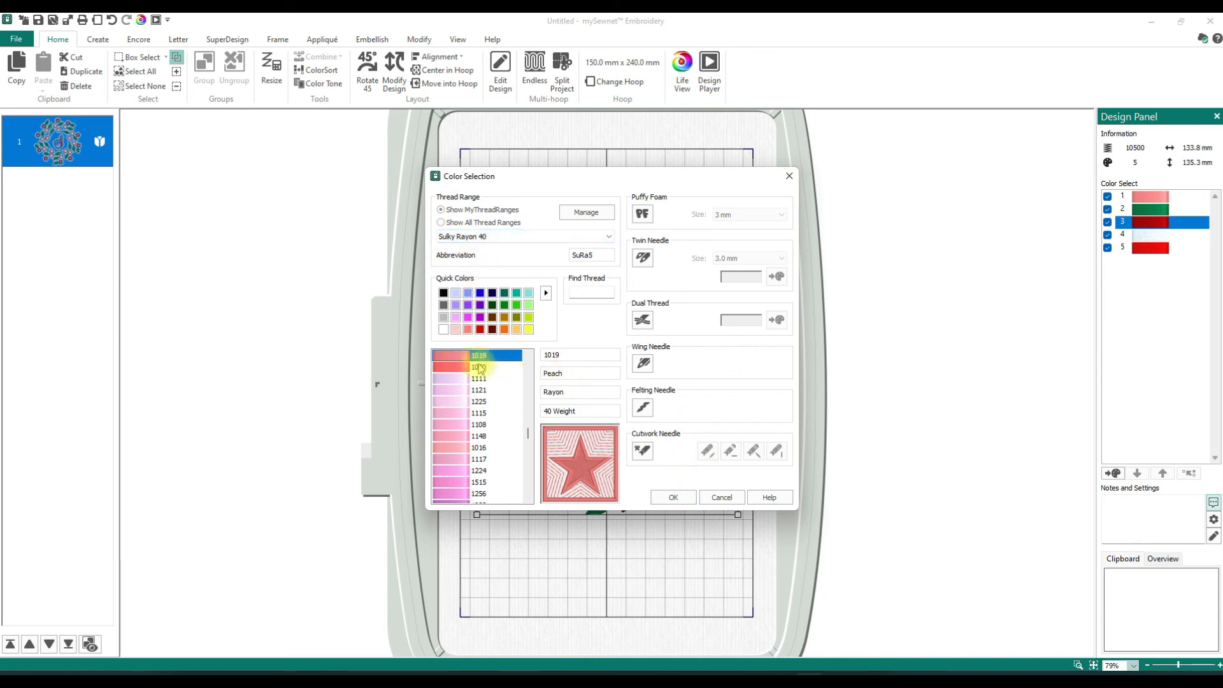
click(680, 497)
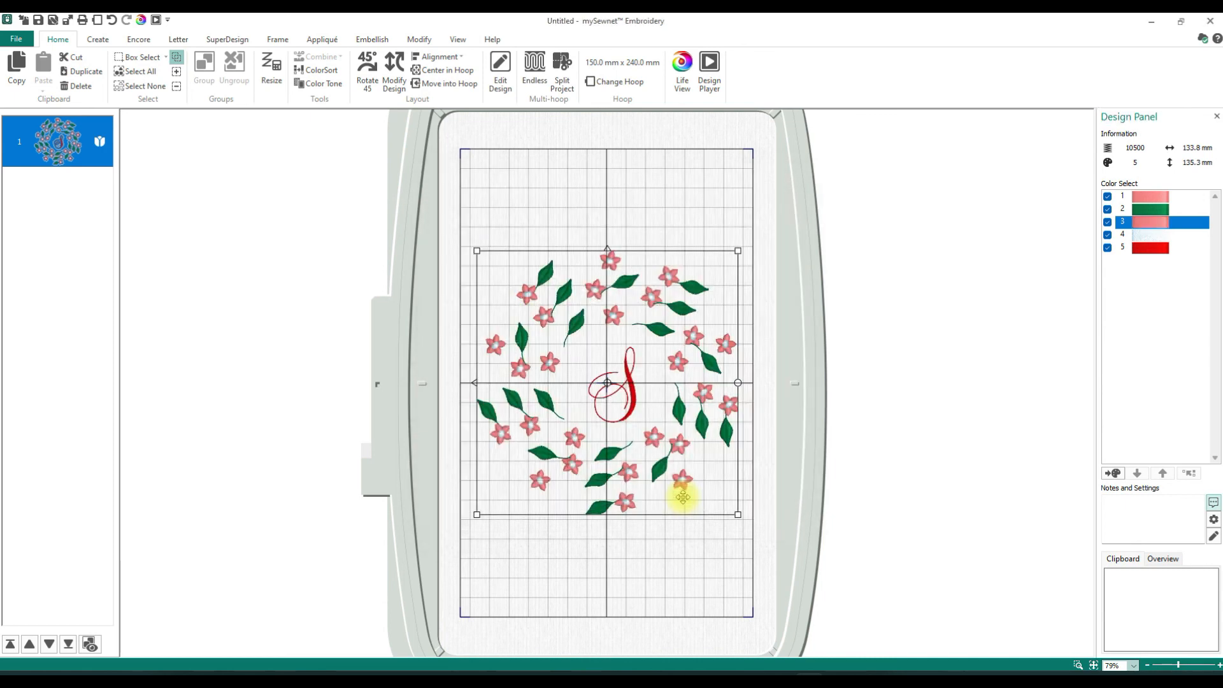
- Change the letter's thread, colour 5, to Sulky Rayon 40 1019 Peach from all thread ranges and apply ColorSort again
double_click(1156, 254)
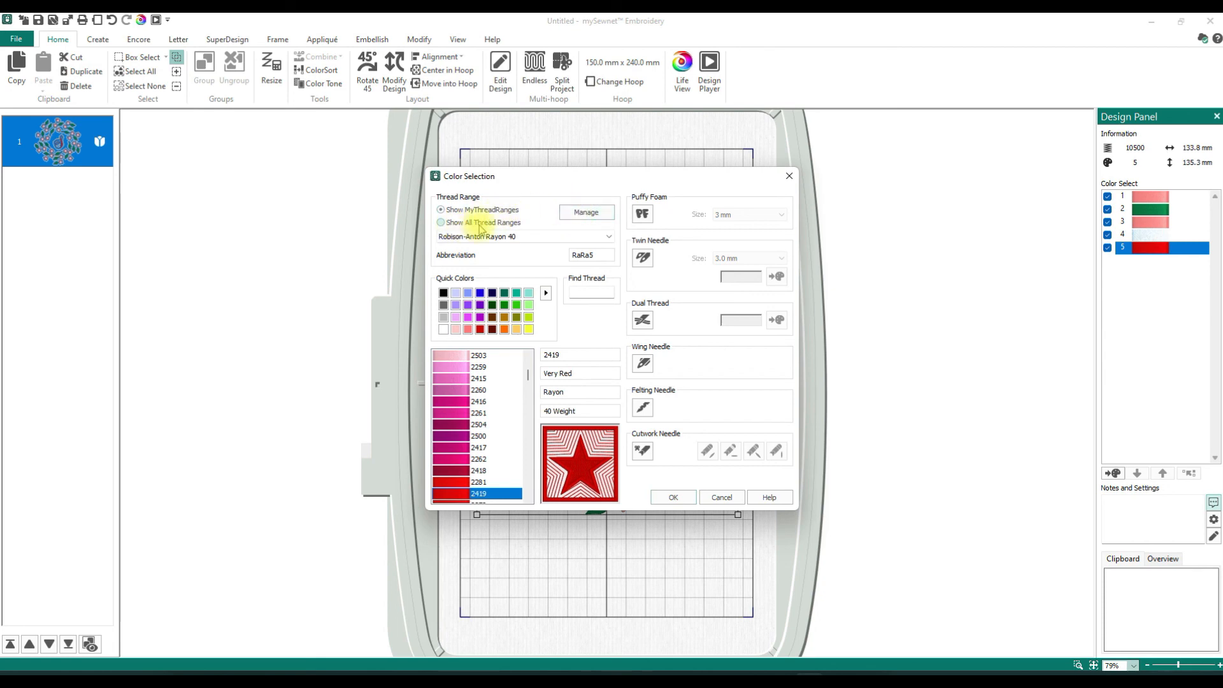
click(443, 224)
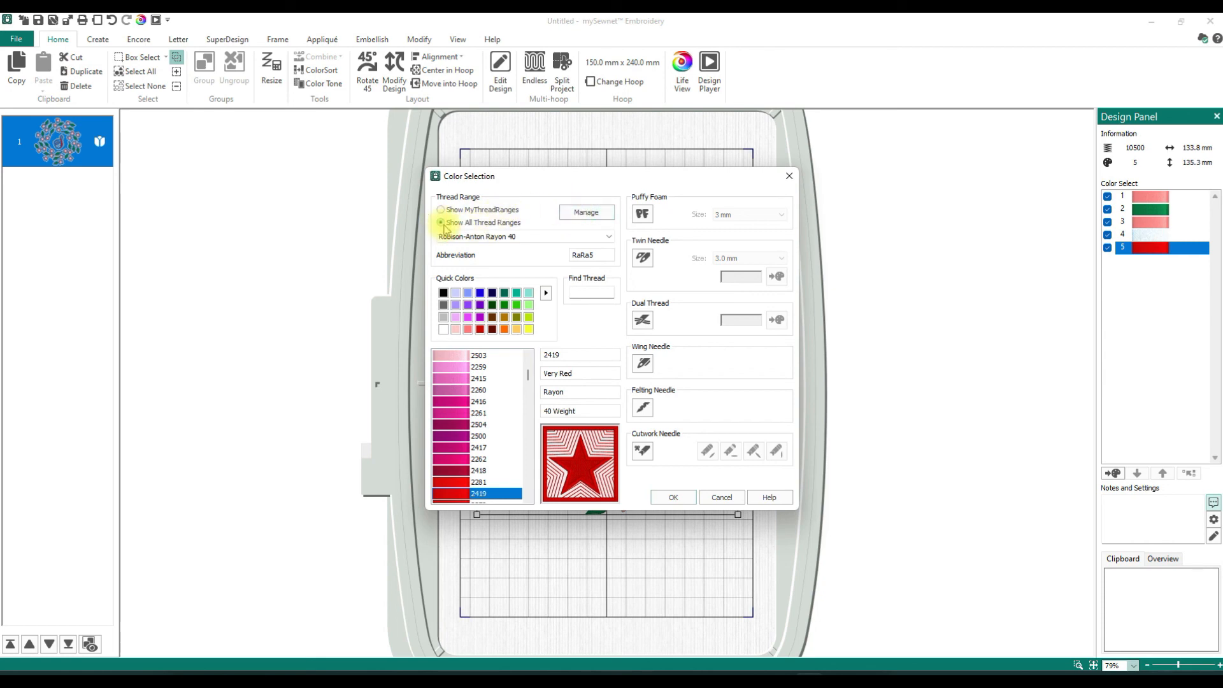
click(610, 237)
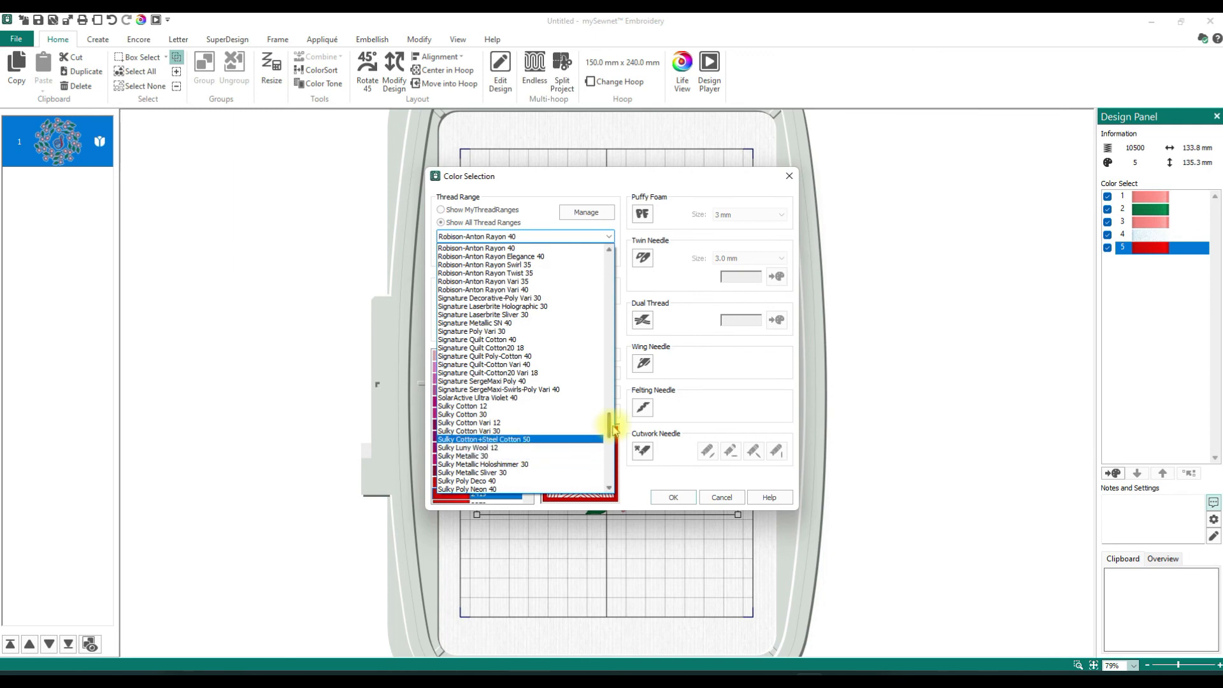
drag(613, 431, 612, 444)
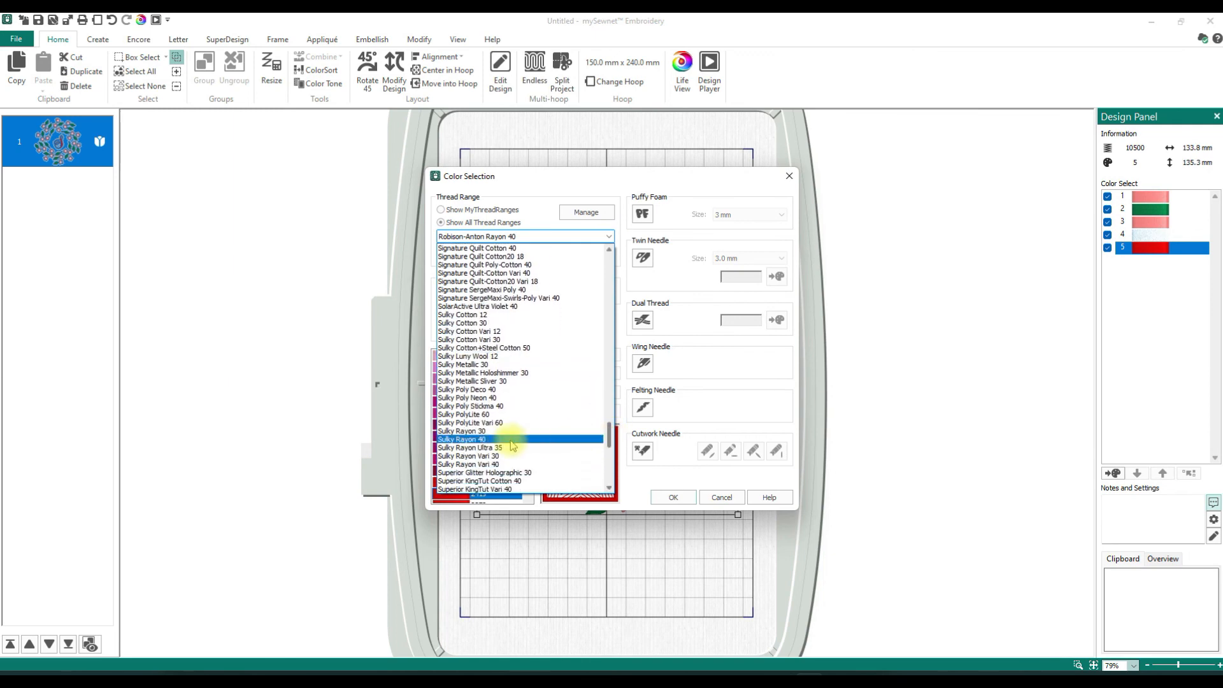
click(472, 439)
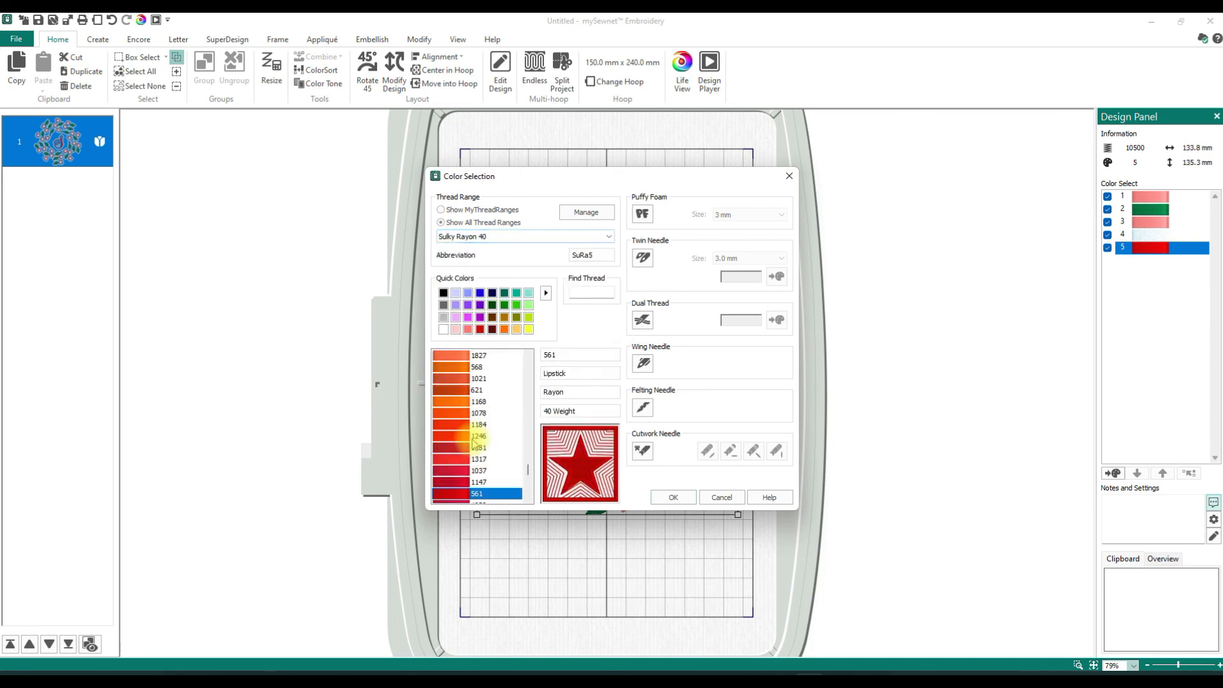
click(468, 330)
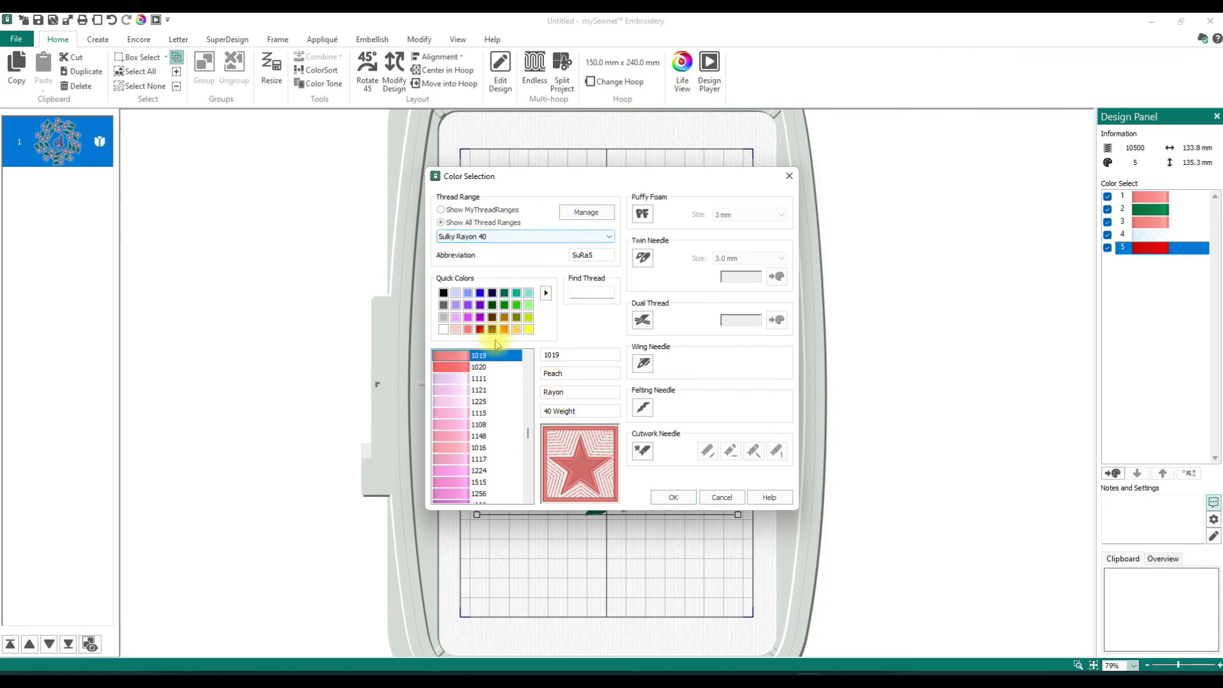
click(670, 499)
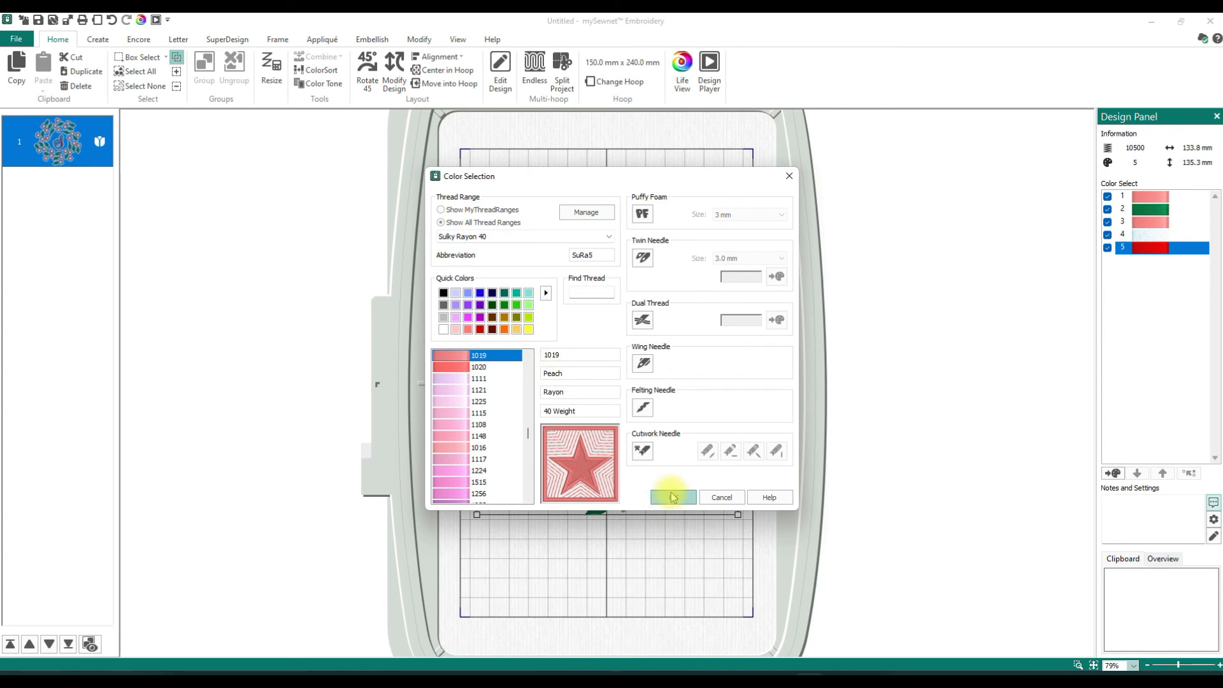
click(671, 497)
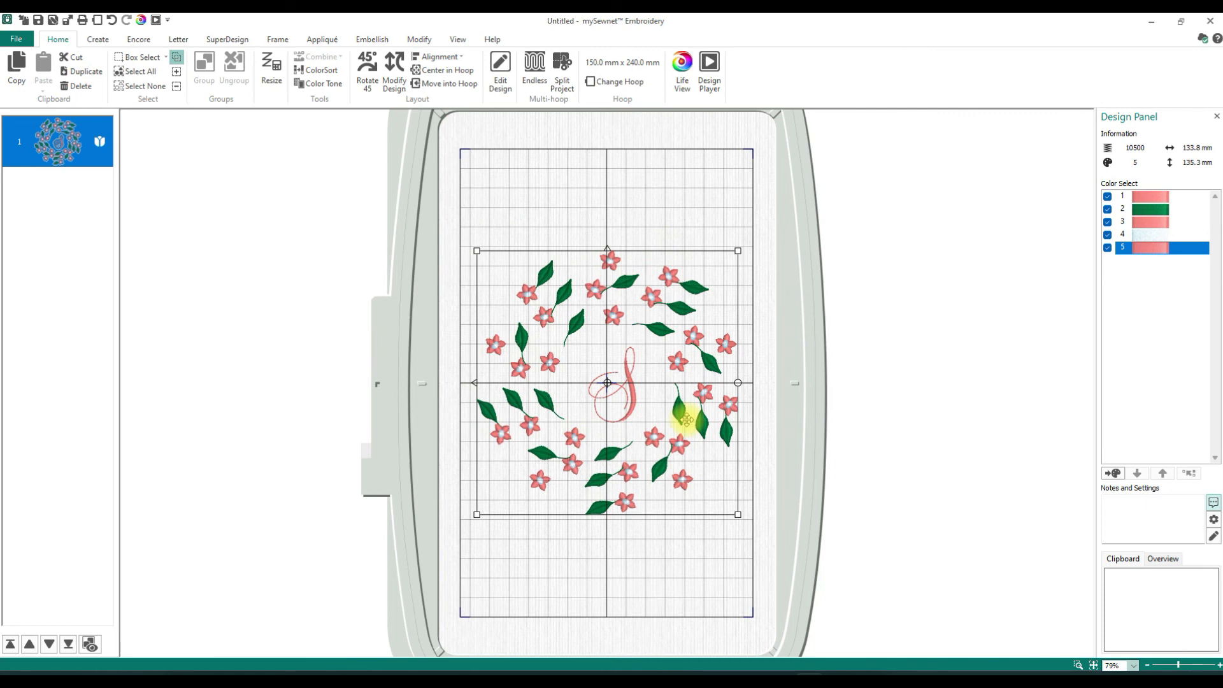
click(321, 70)
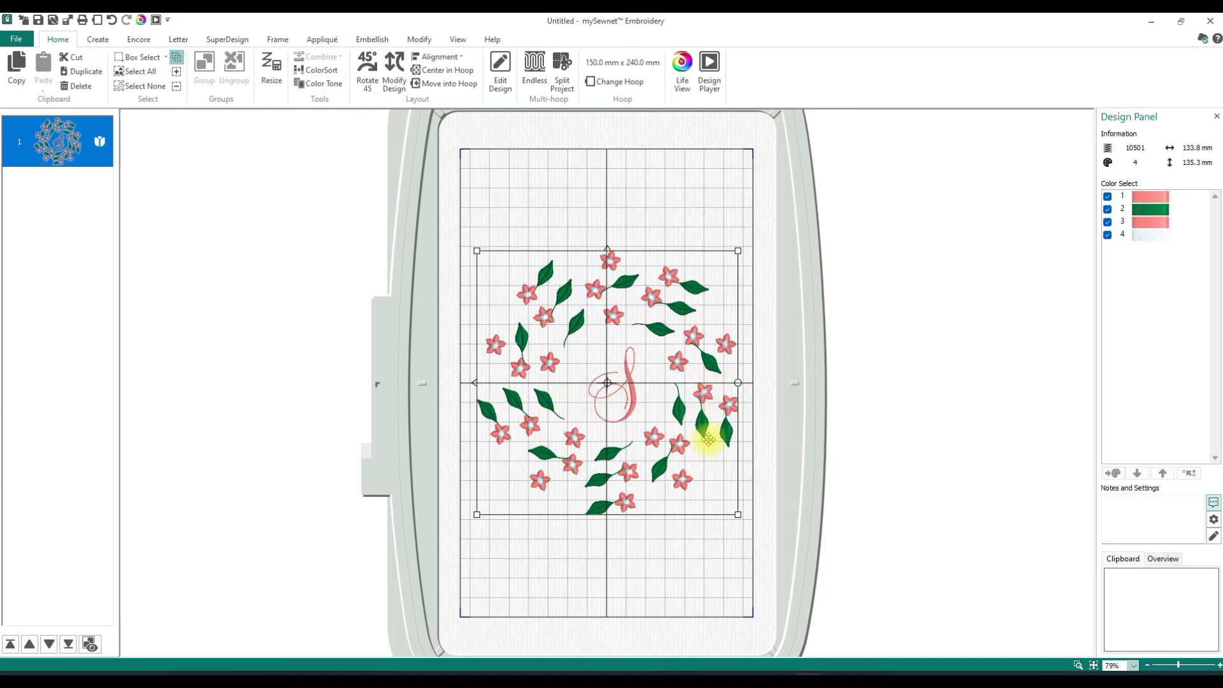
click(134, 40)
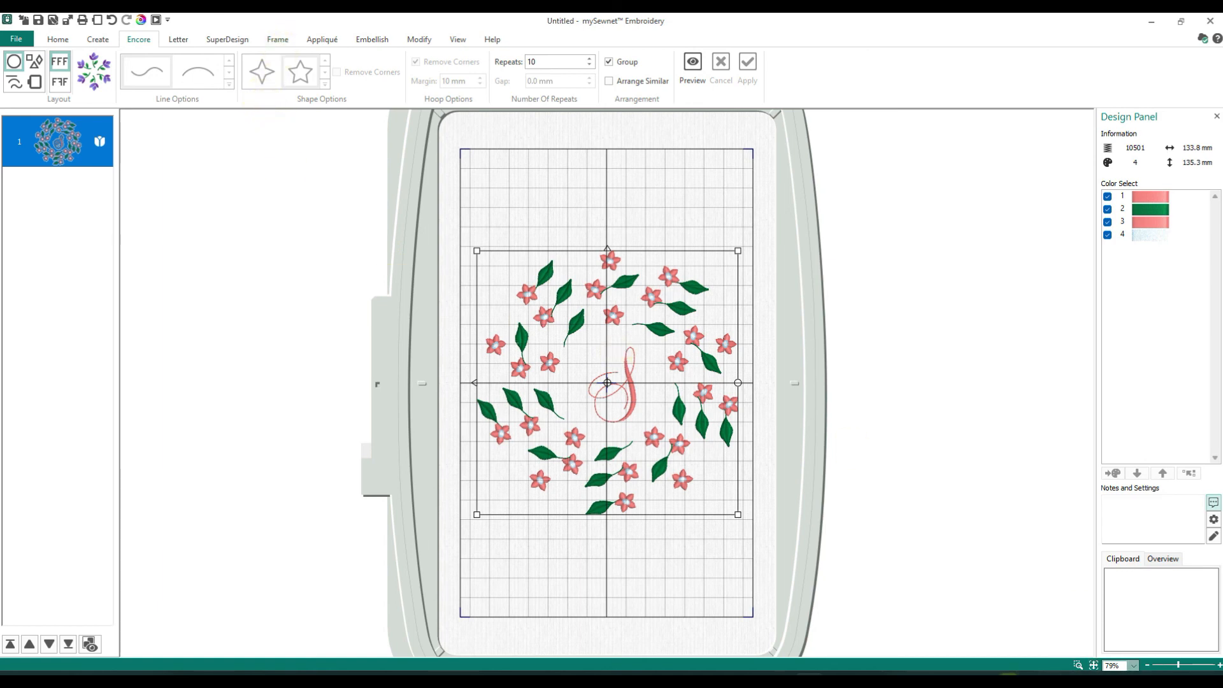
click(922, 679)
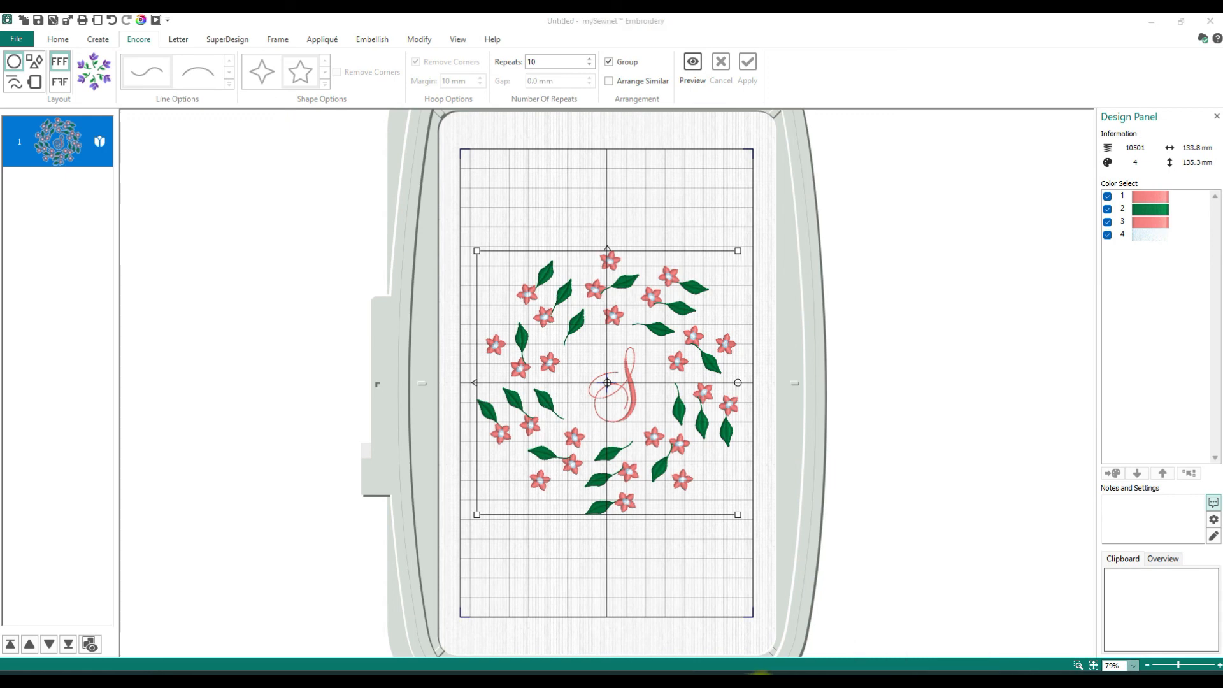